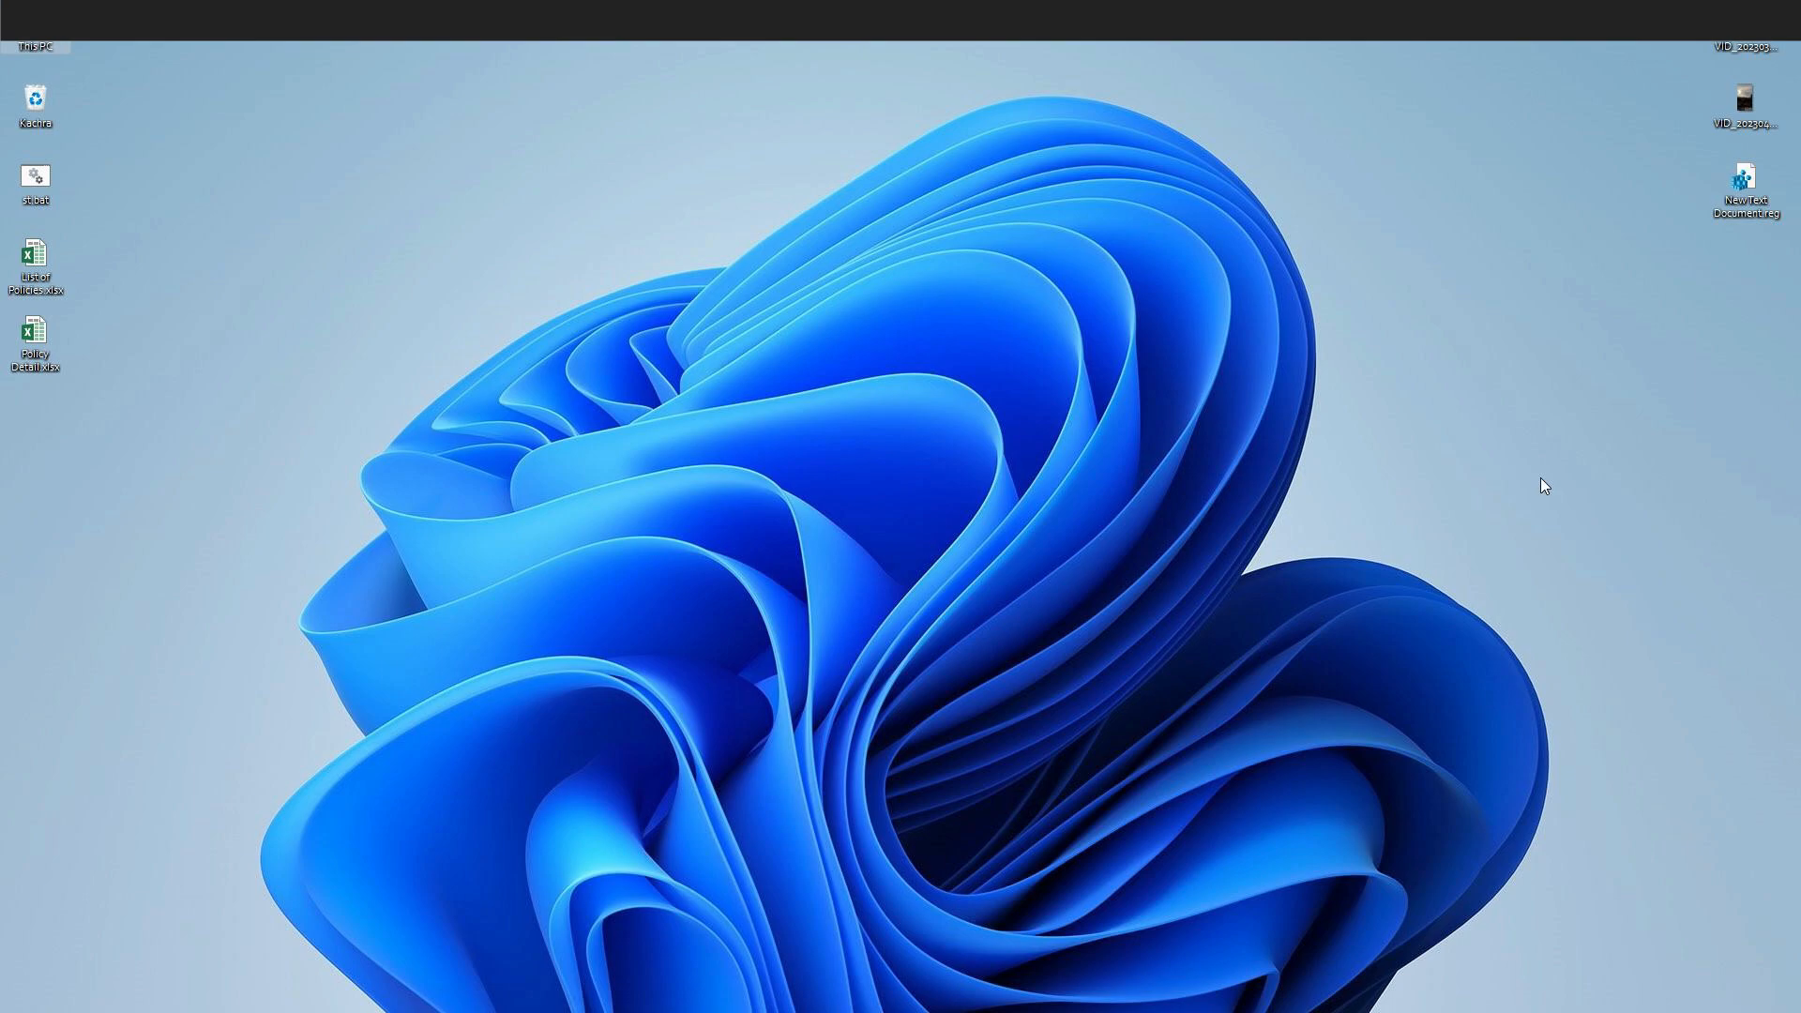
# In After Effects, start a new composition with a width of 3000 px and a height of 1250 px
pyautogui.moveTo(900, 1012)
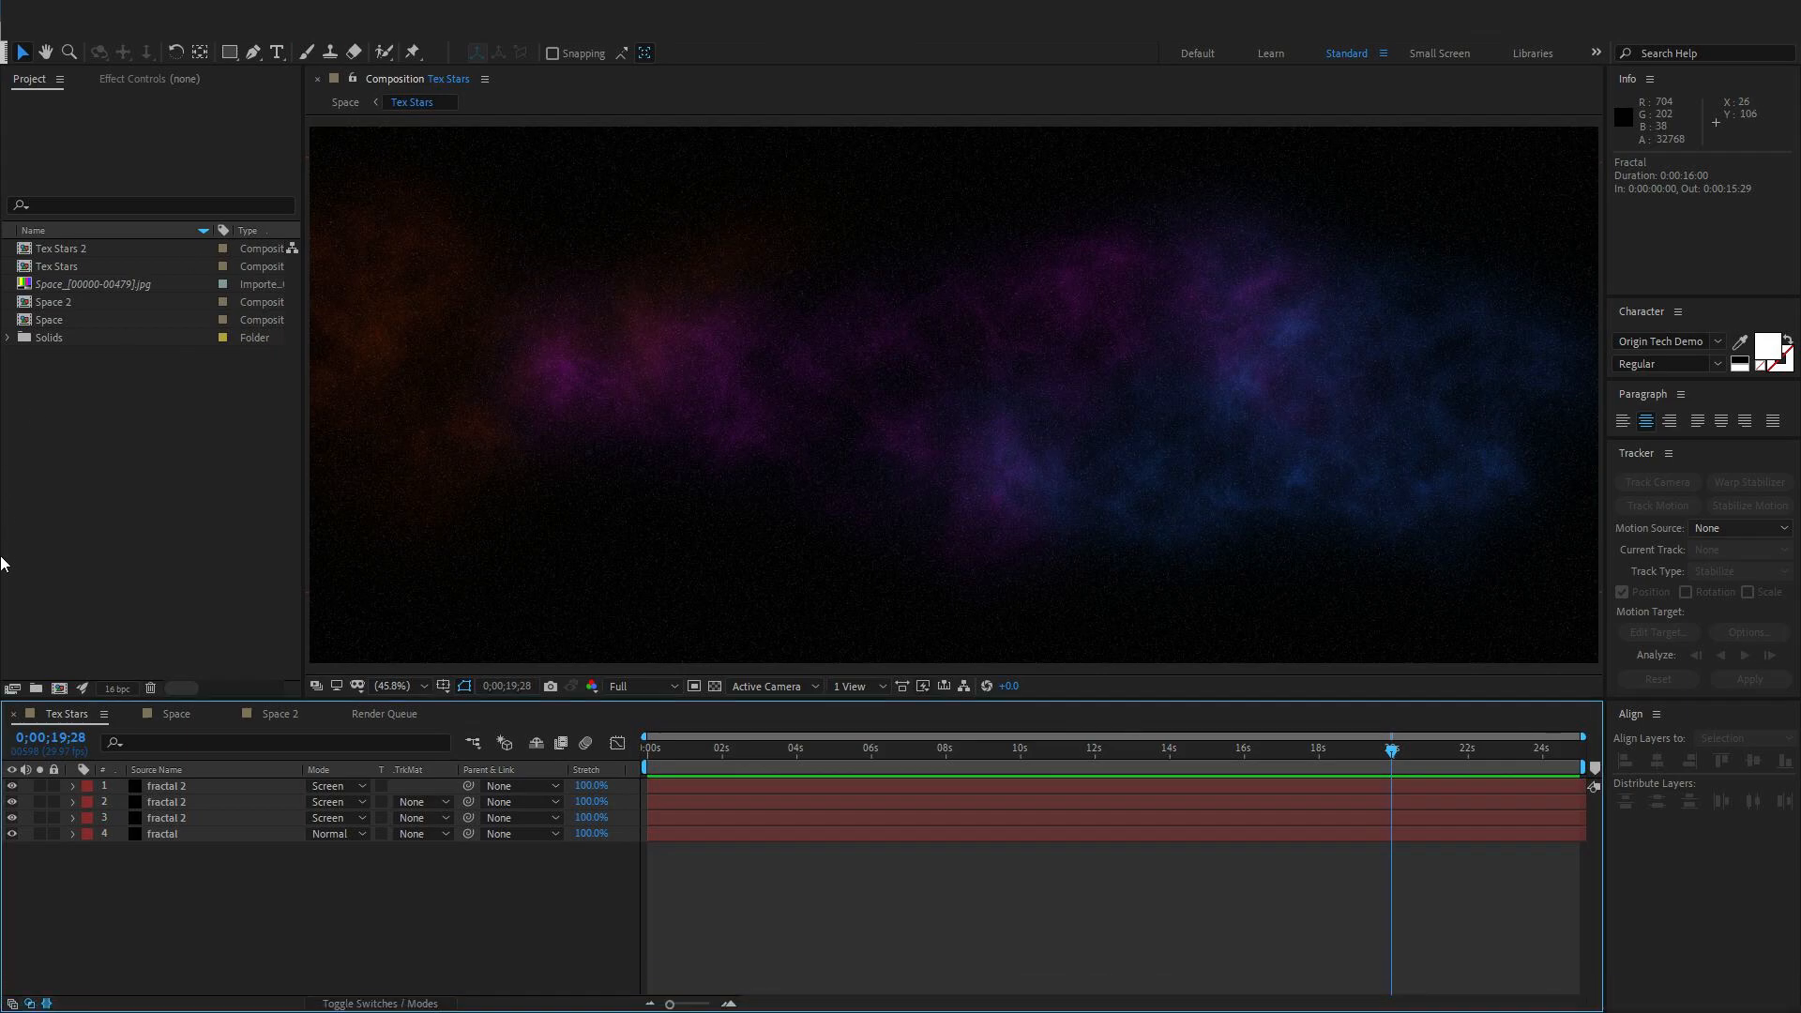
pyautogui.click(59, 690)
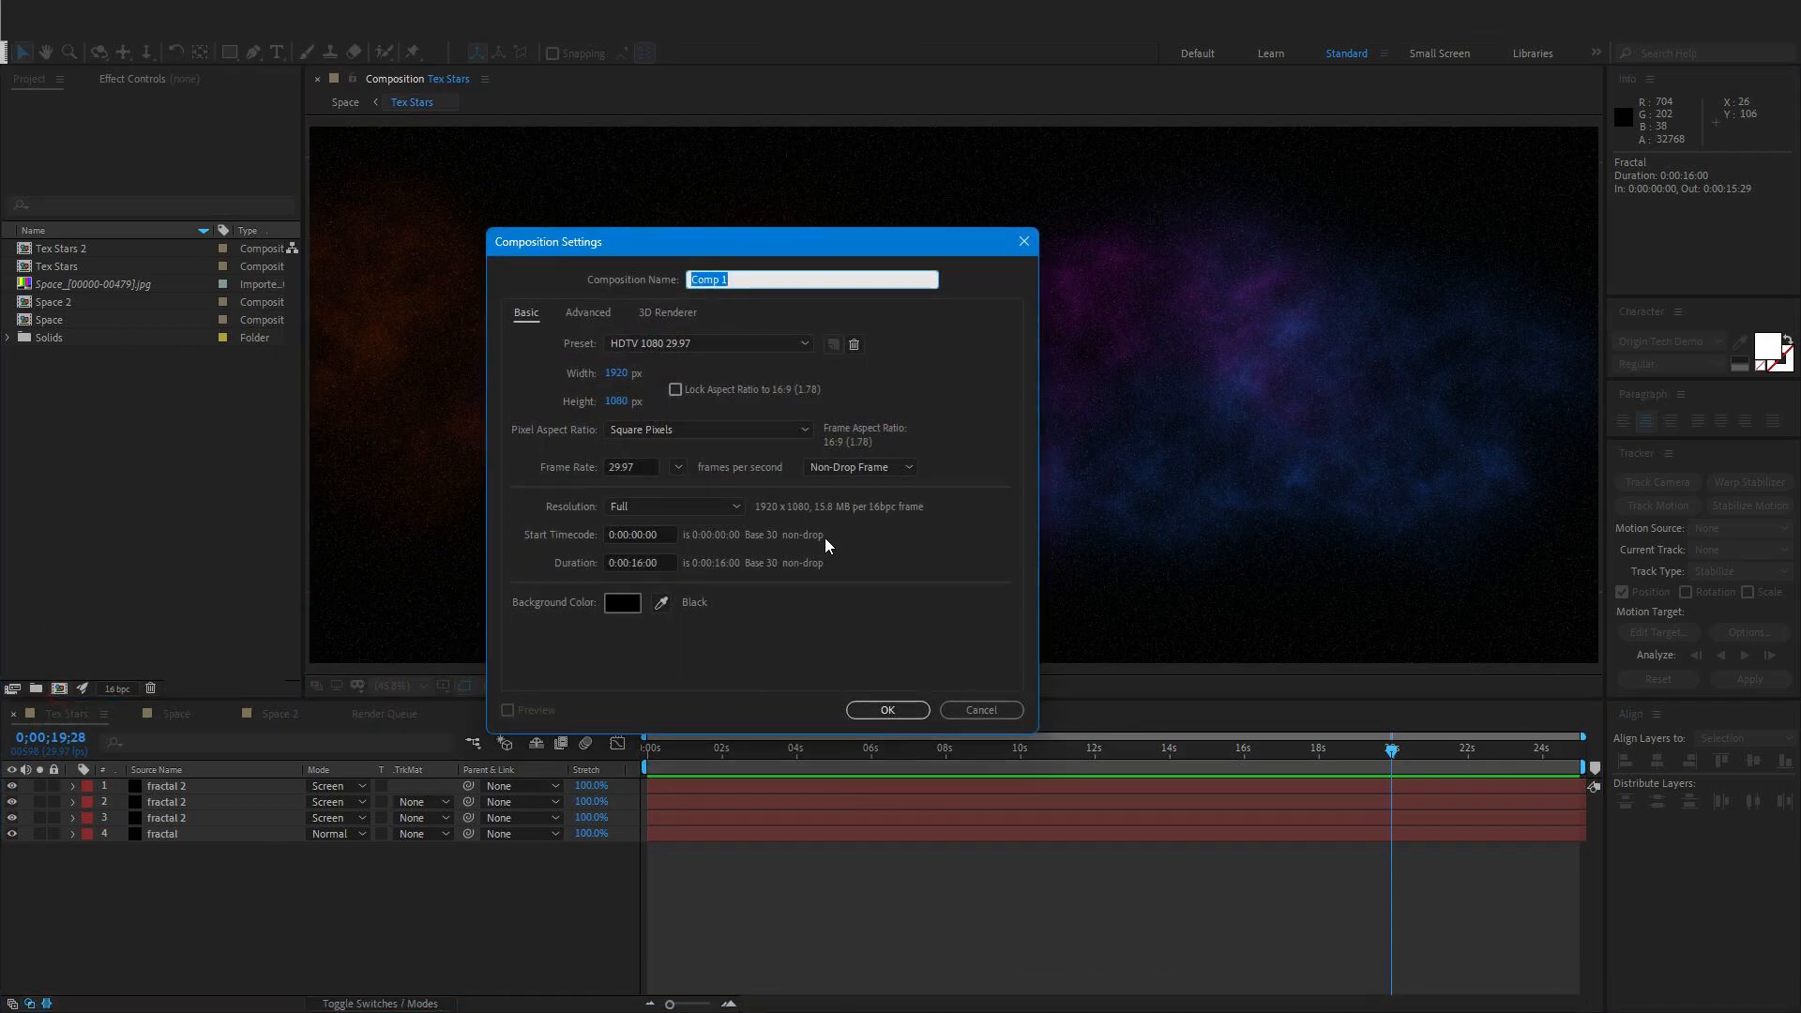
pyautogui.click(614, 376)
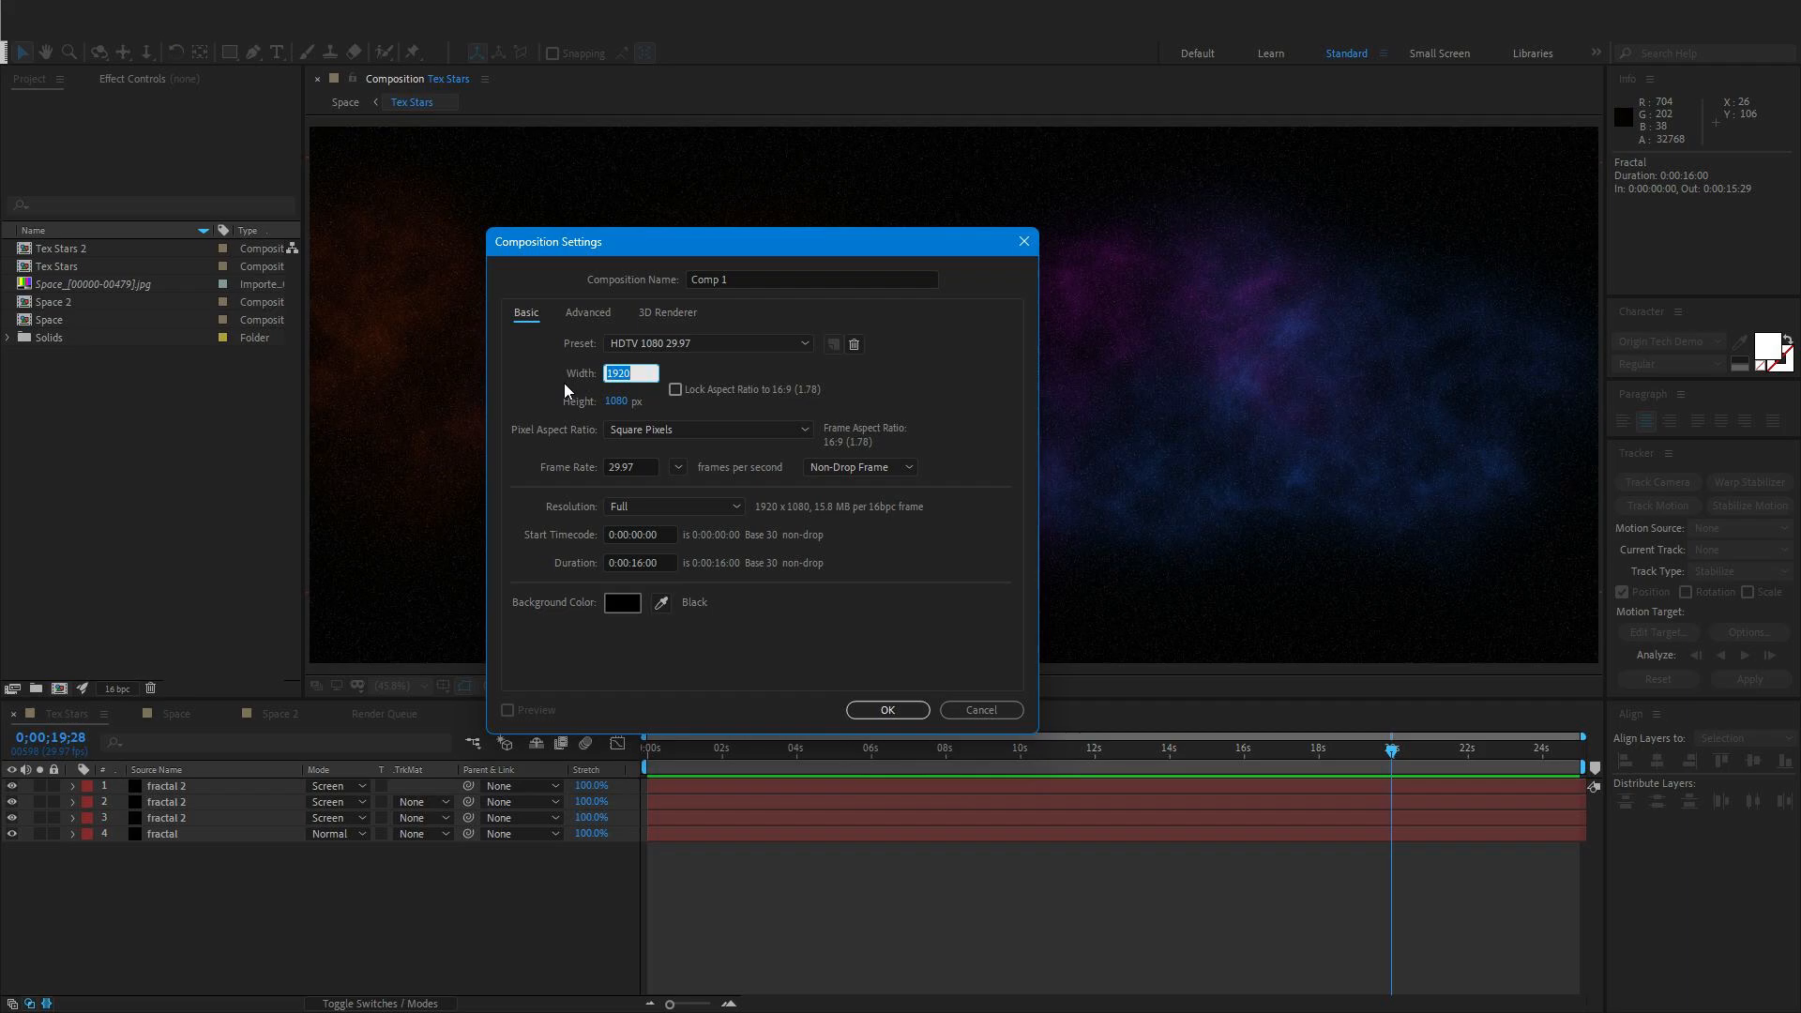
pyautogui.write('3000')
pyautogui.click(615, 401)
pyautogui.write('1250')
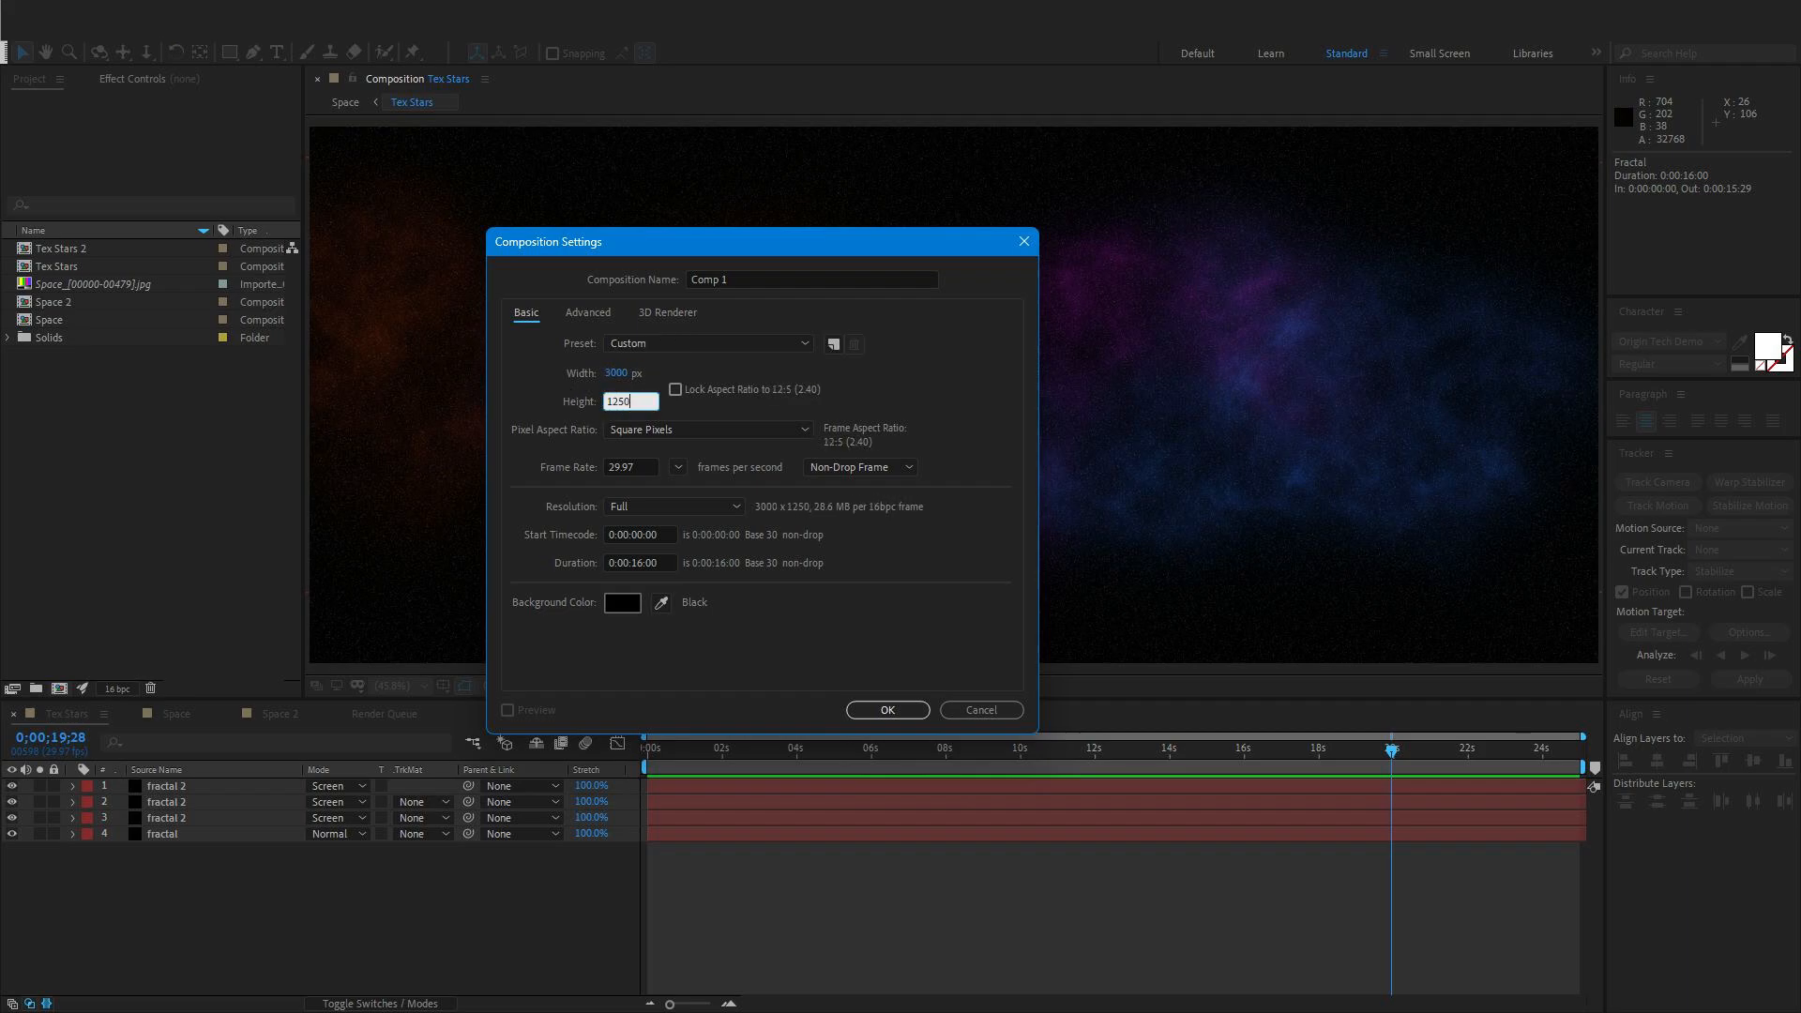
pyautogui.click(564, 402)
pyautogui.moveTo(610, 241); pyautogui.dragTo(632, 277)
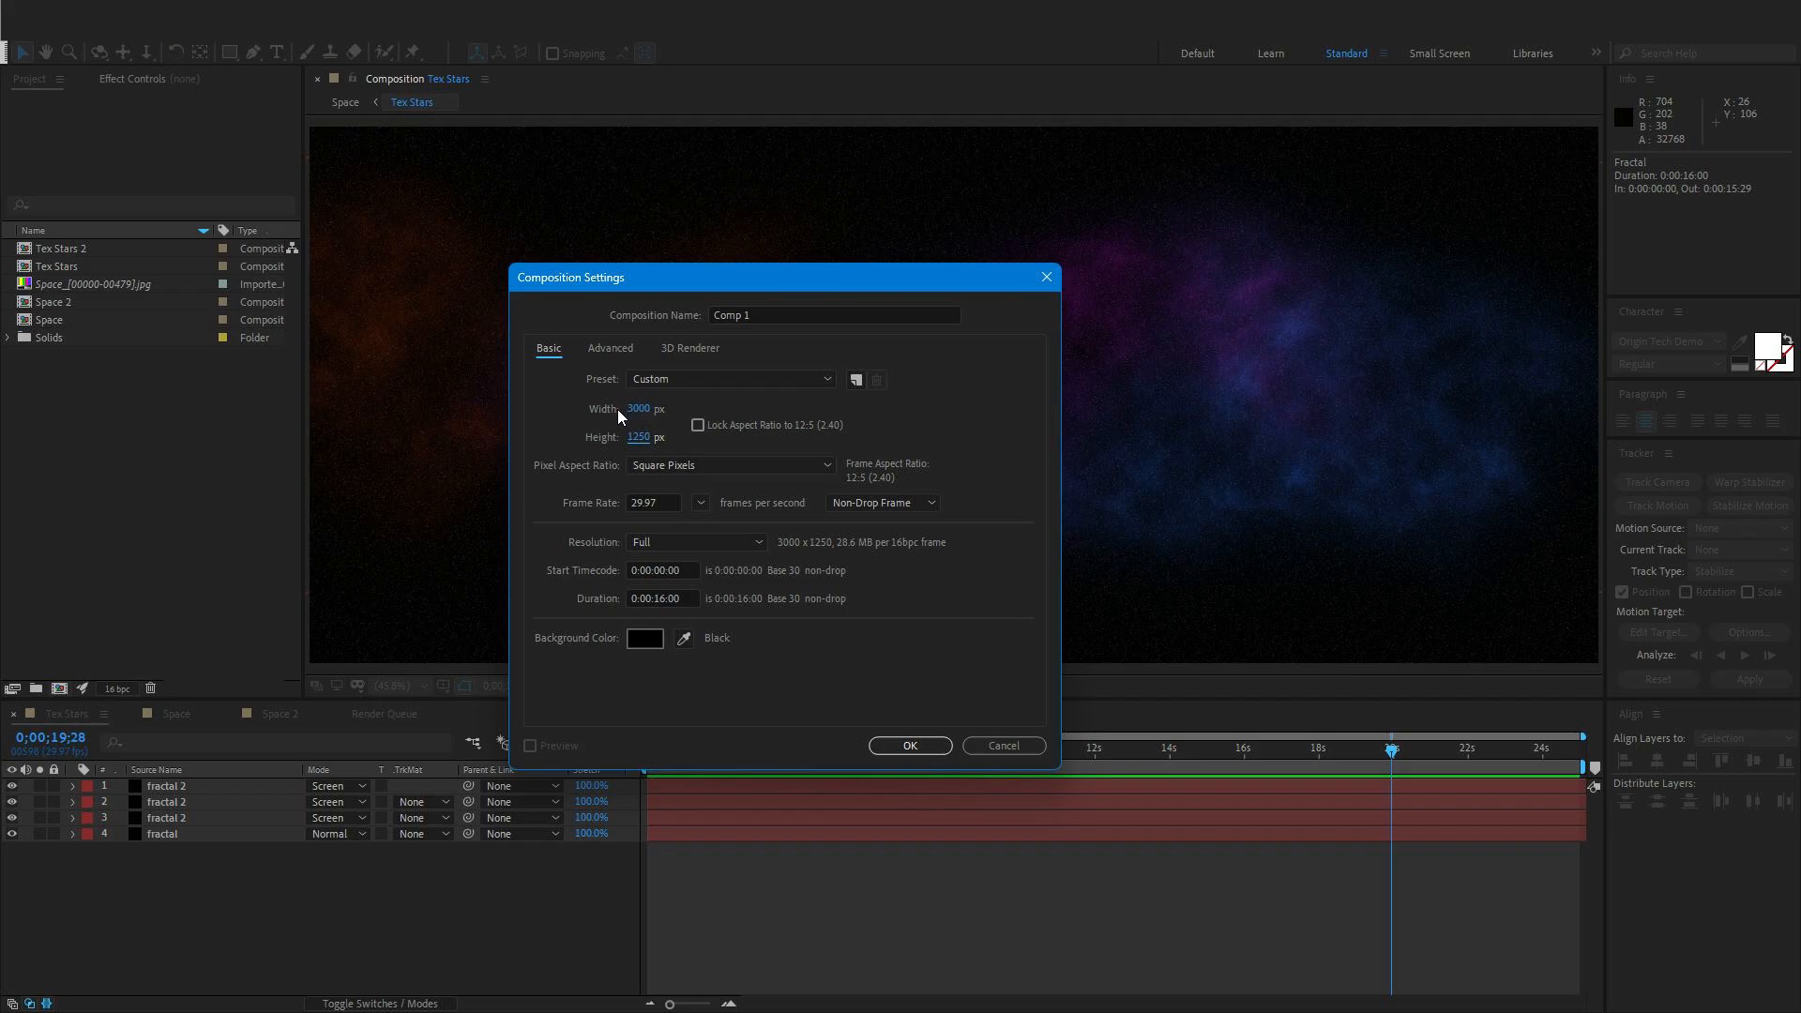
pyautogui.moveTo(625, 284); pyautogui.dragTo(578, 255)
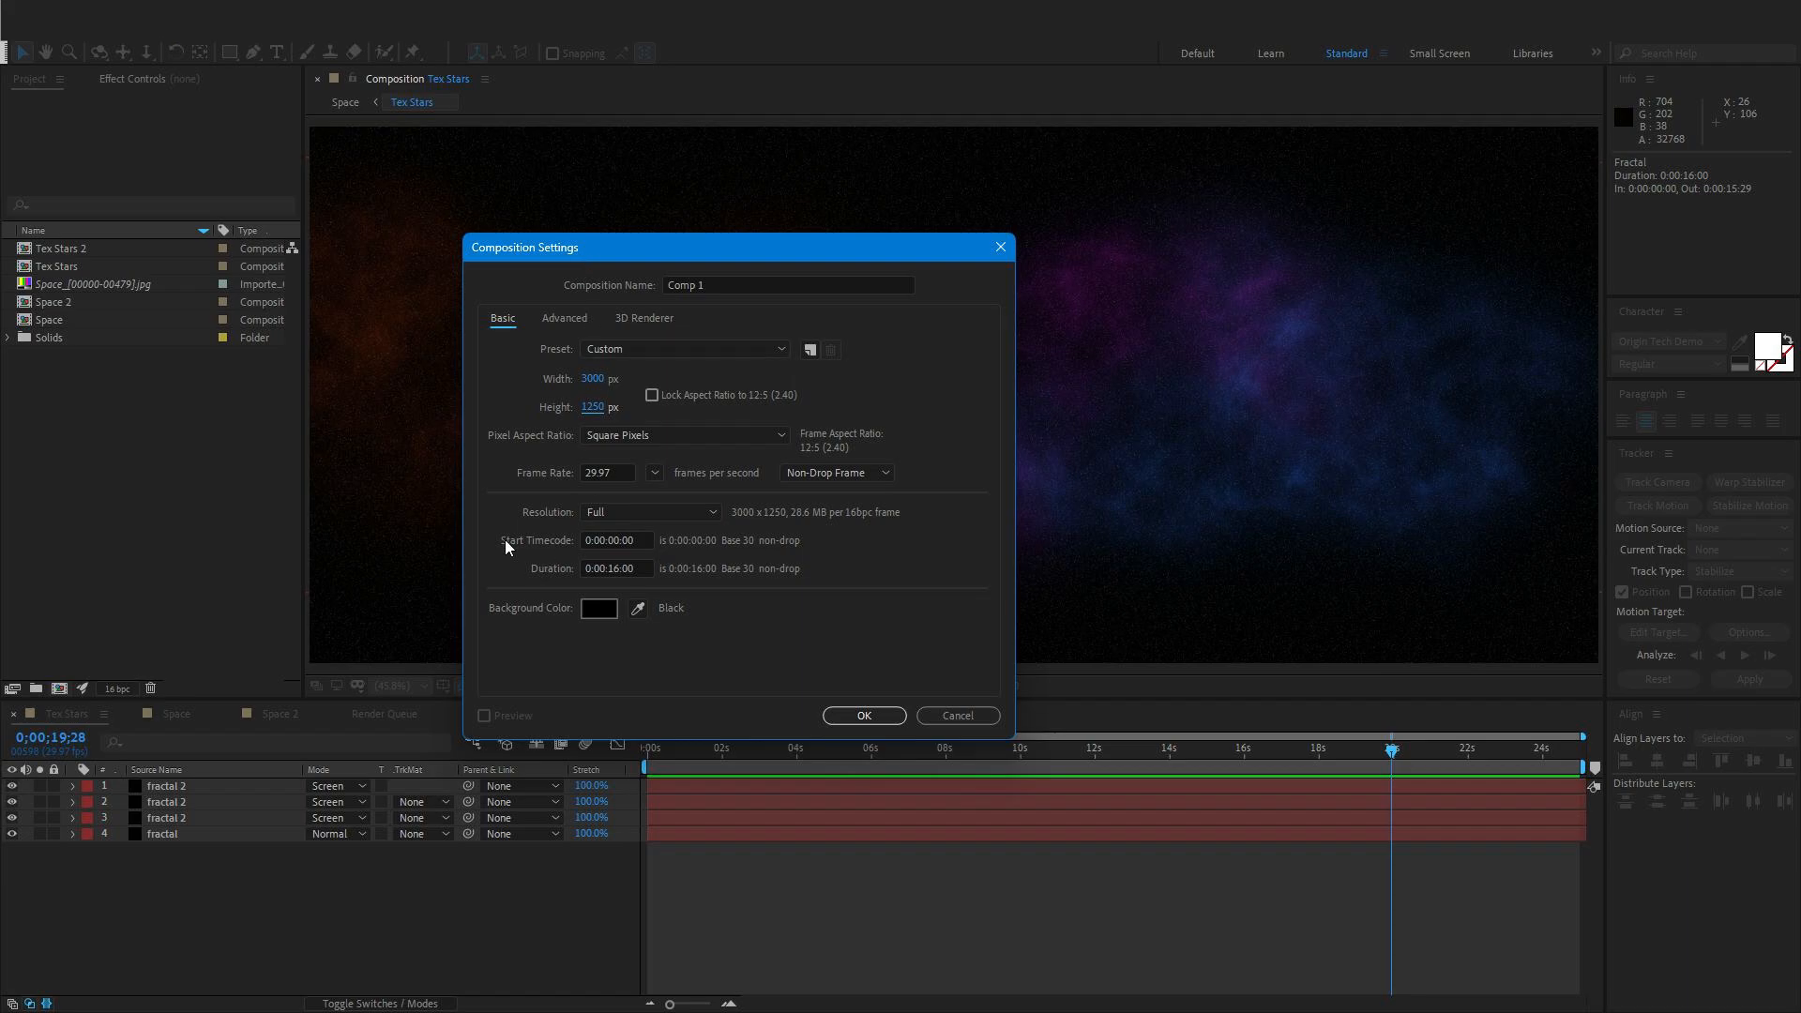
# Set the composition's duration to 10 seconds and create it
pyautogui.click(610, 569)
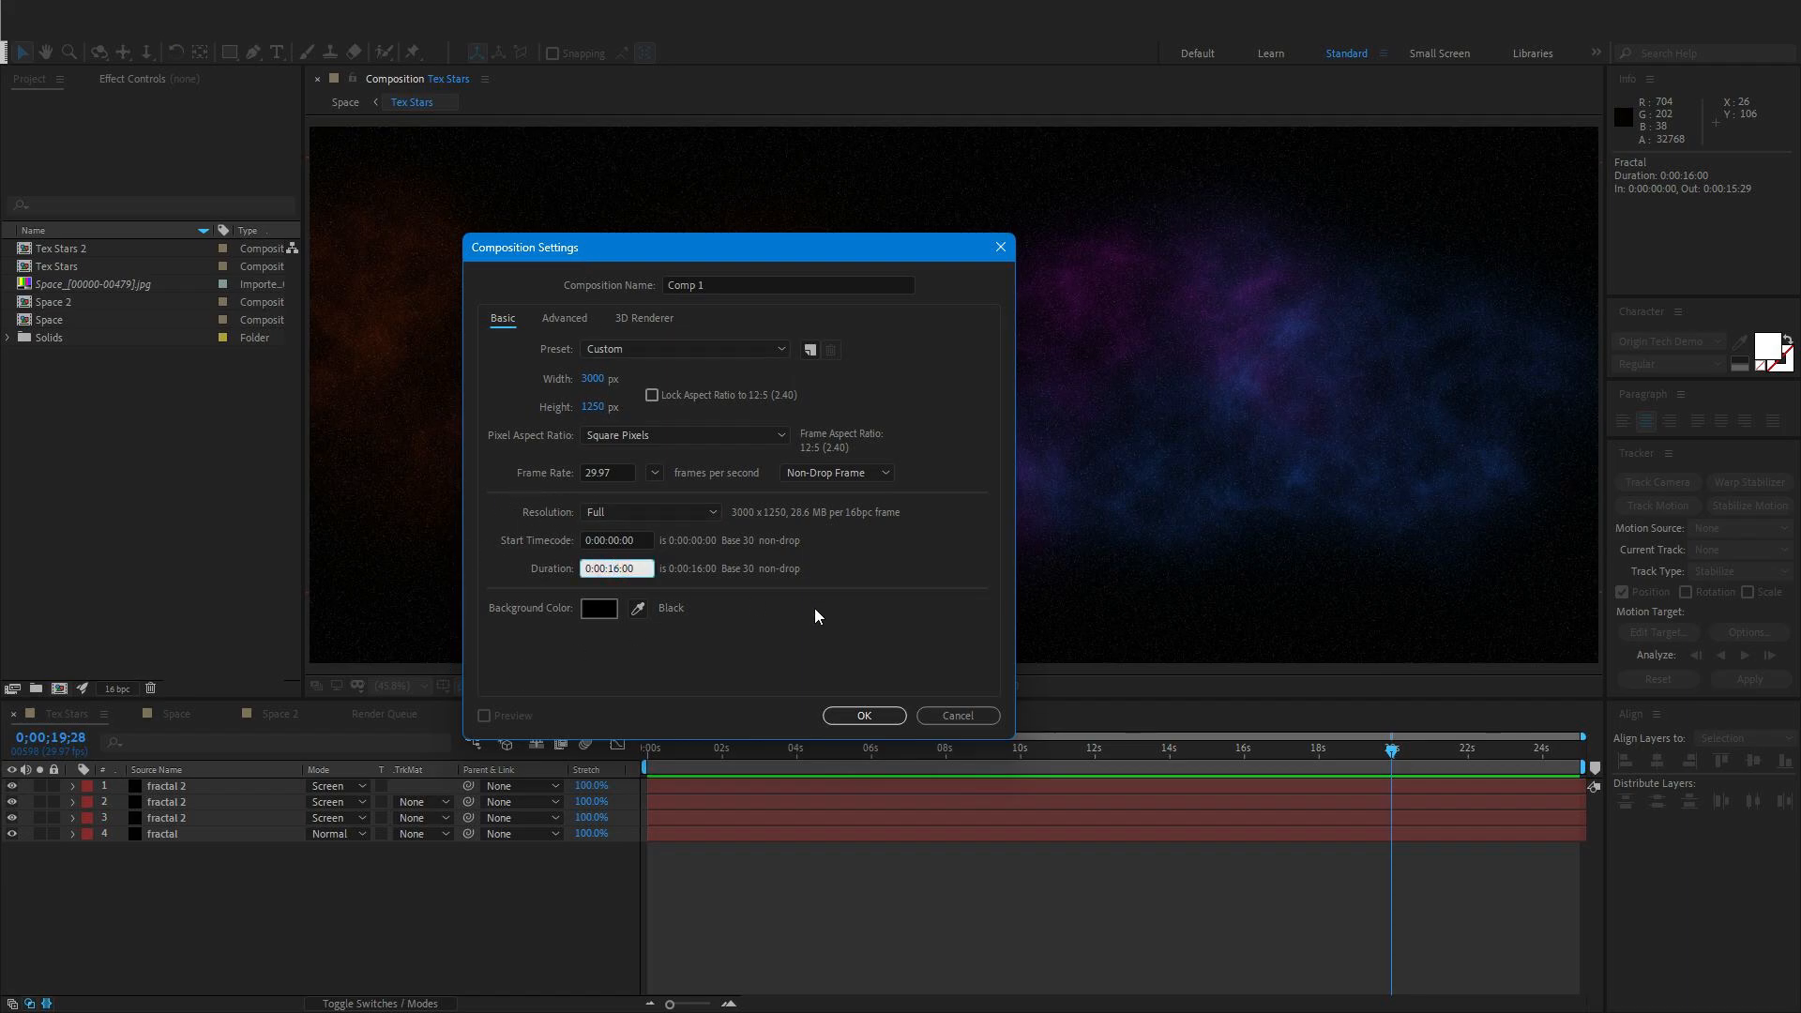
pyautogui.write('10')
pyautogui.click(816, 633)
pyautogui.click(874, 717)
pyautogui.moveTo(617, 749)
pyautogui.mouseDown()
pyautogui.moveTo(714, 748)
pyautogui.moveTo(619, 748)
pyautogui.mouseUp()
# Add a new black solid layer named "Fractal" at the composition's full size
pyautogui.rightClick(391, 846)
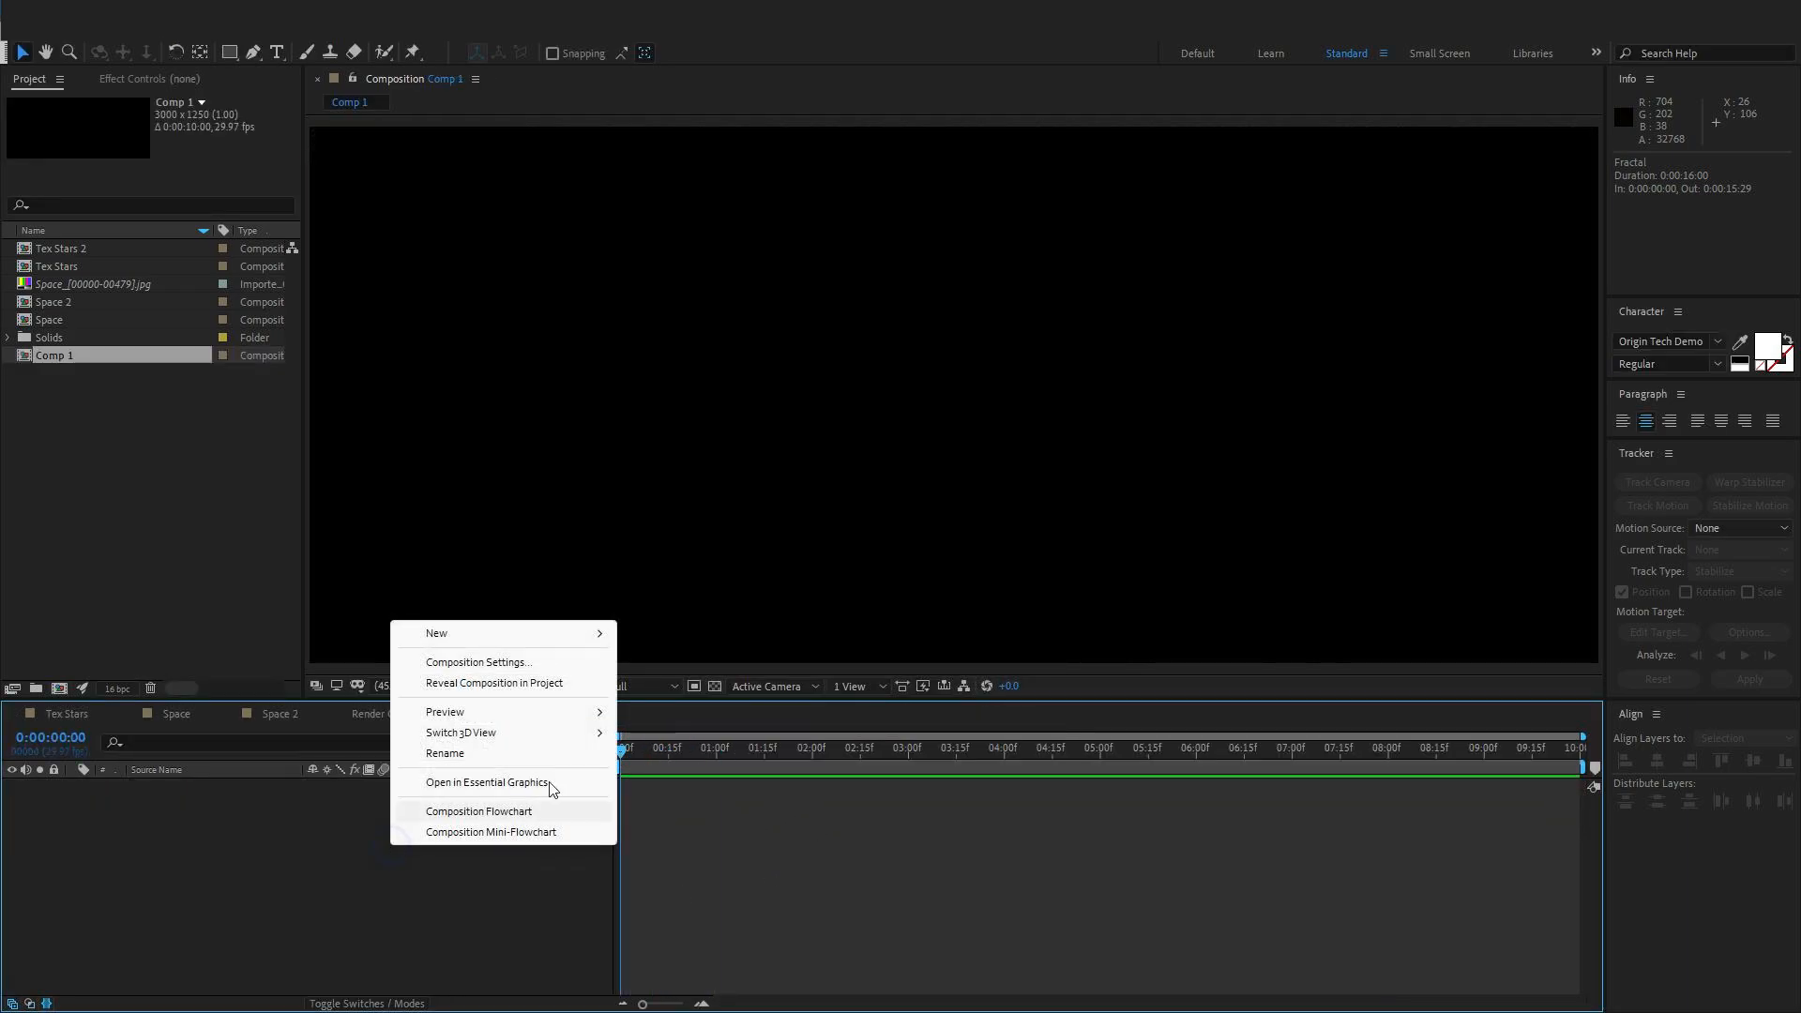
pyautogui.moveTo(466, 633)
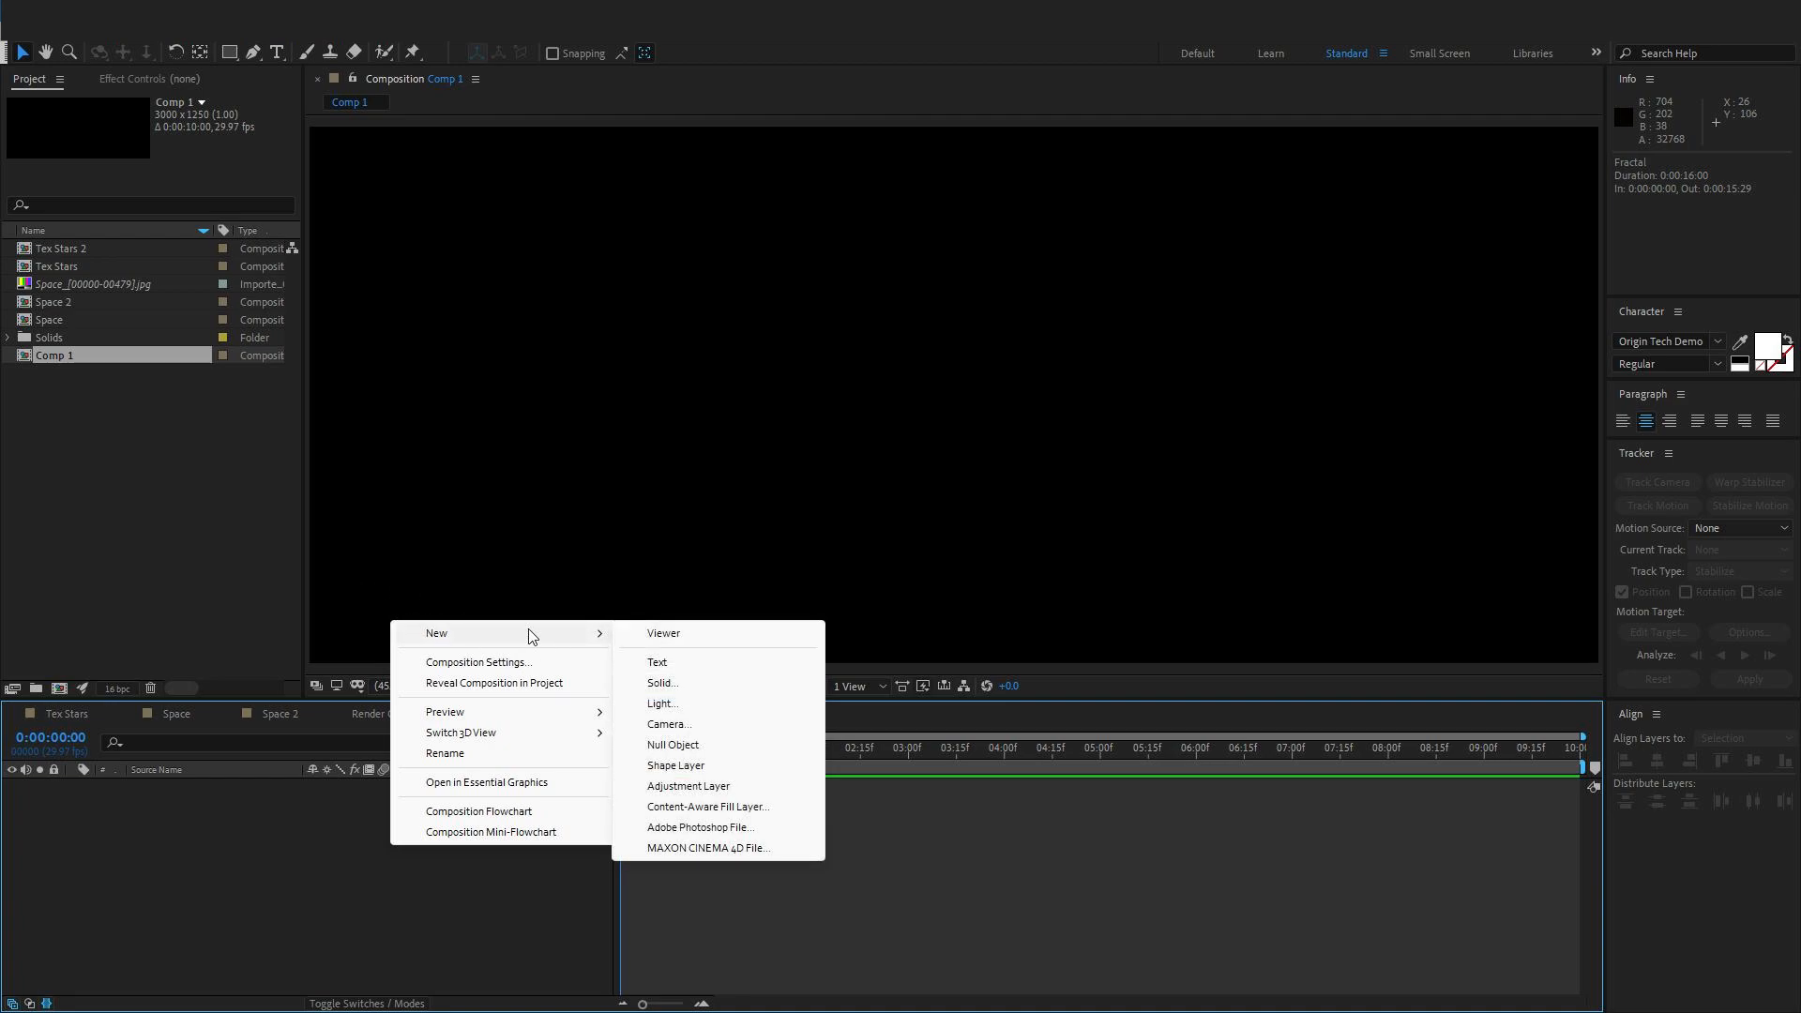
pyautogui.click(718, 684)
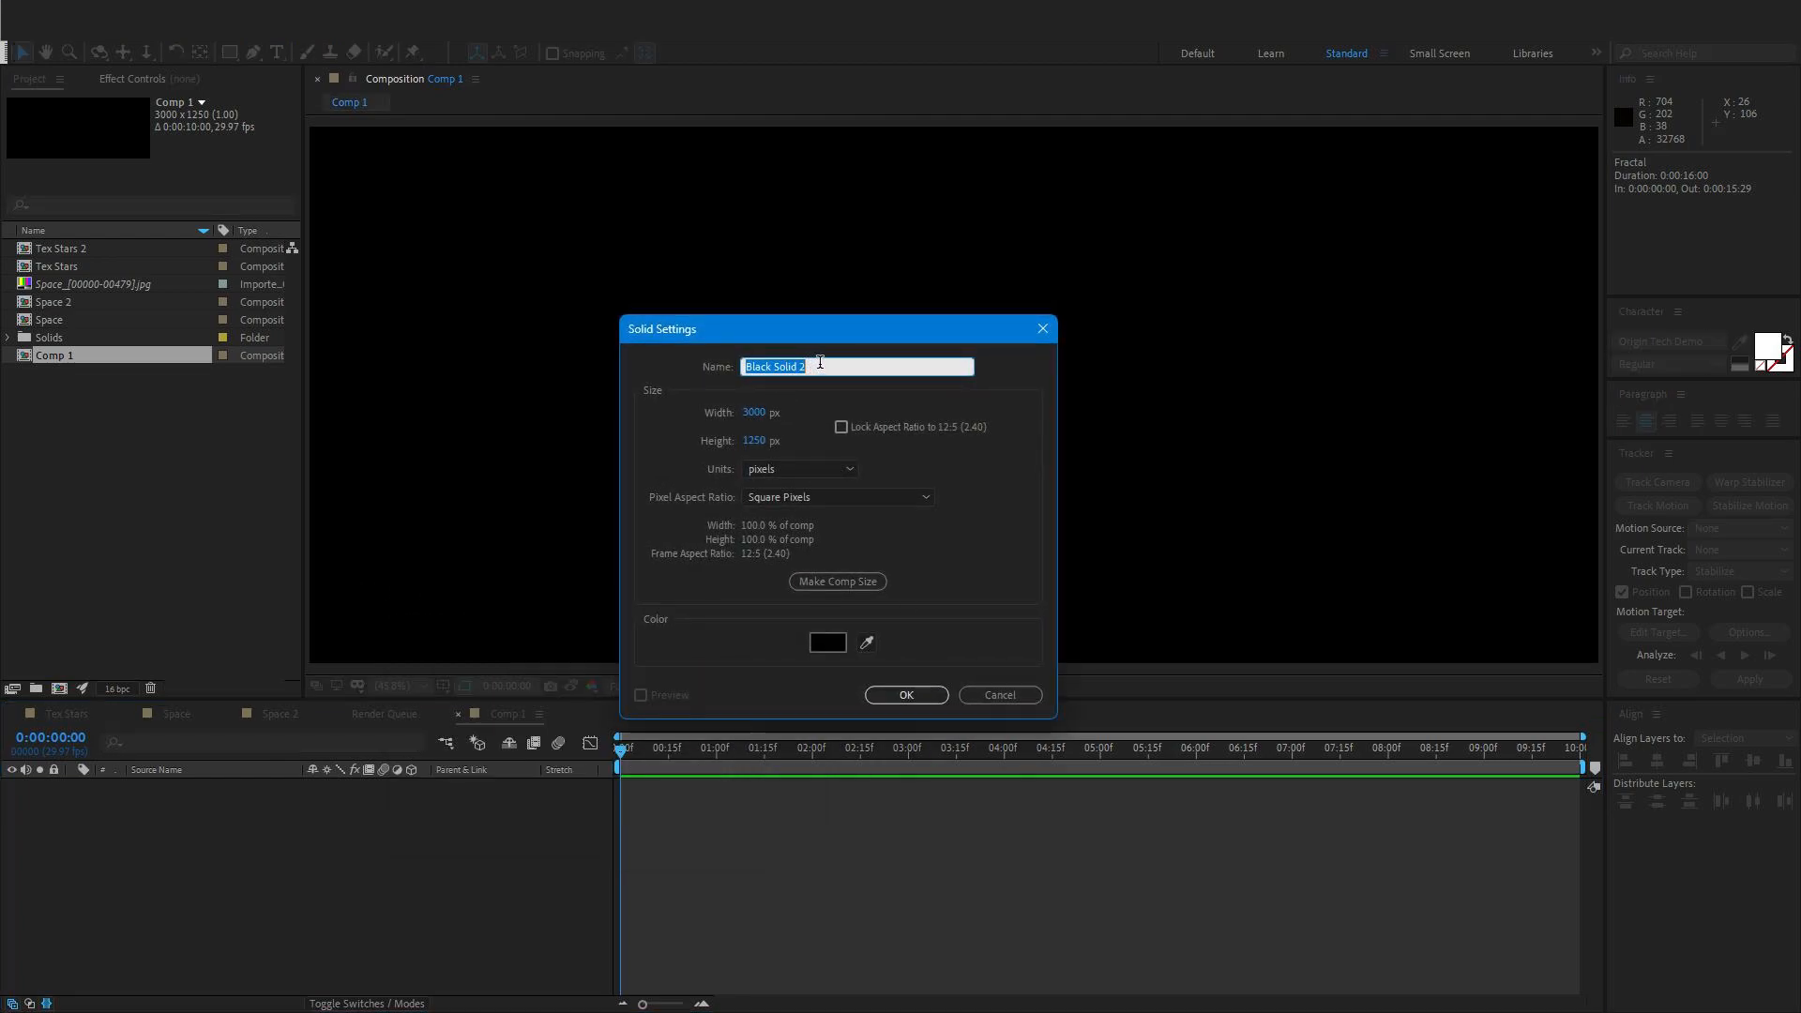
pyautogui.write('Fractal')
pyautogui.press('Return')
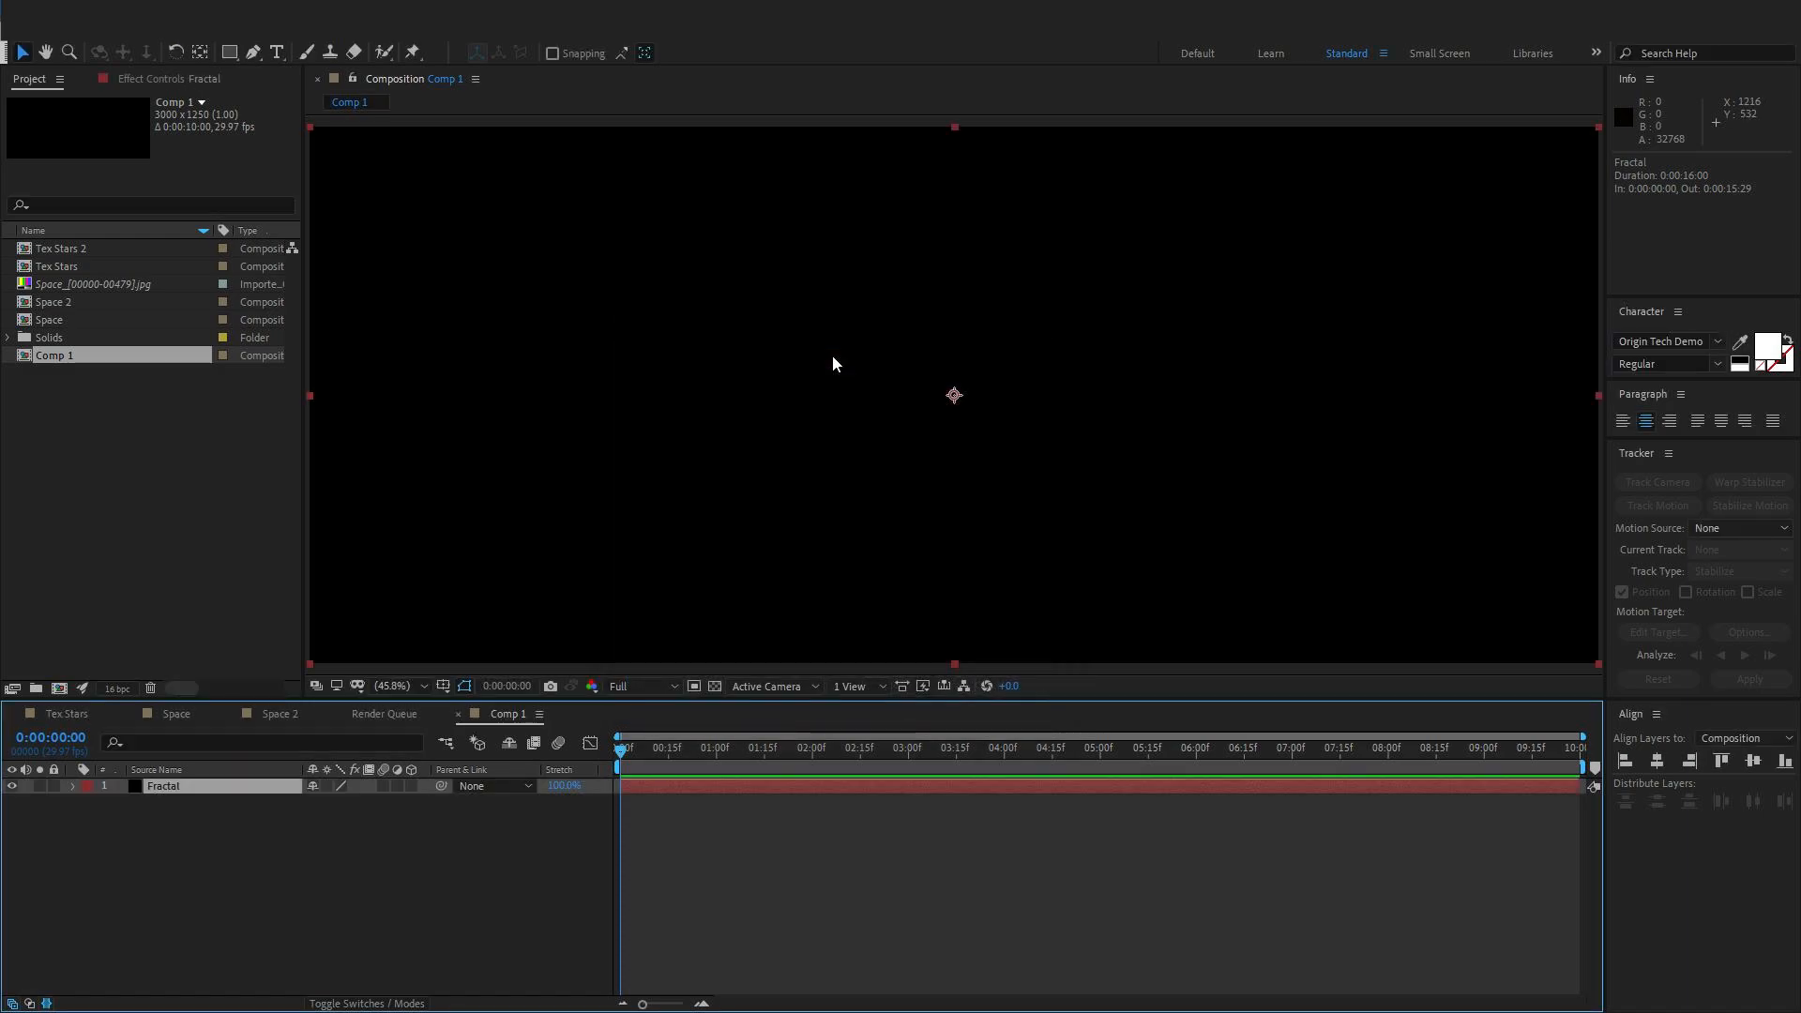
# Apply the Fractal Noise effect to the Fractal layer
pyautogui.click(174, 939)
pyautogui.click(170, 791)
pyautogui.hotkey('ctrl', 'space')
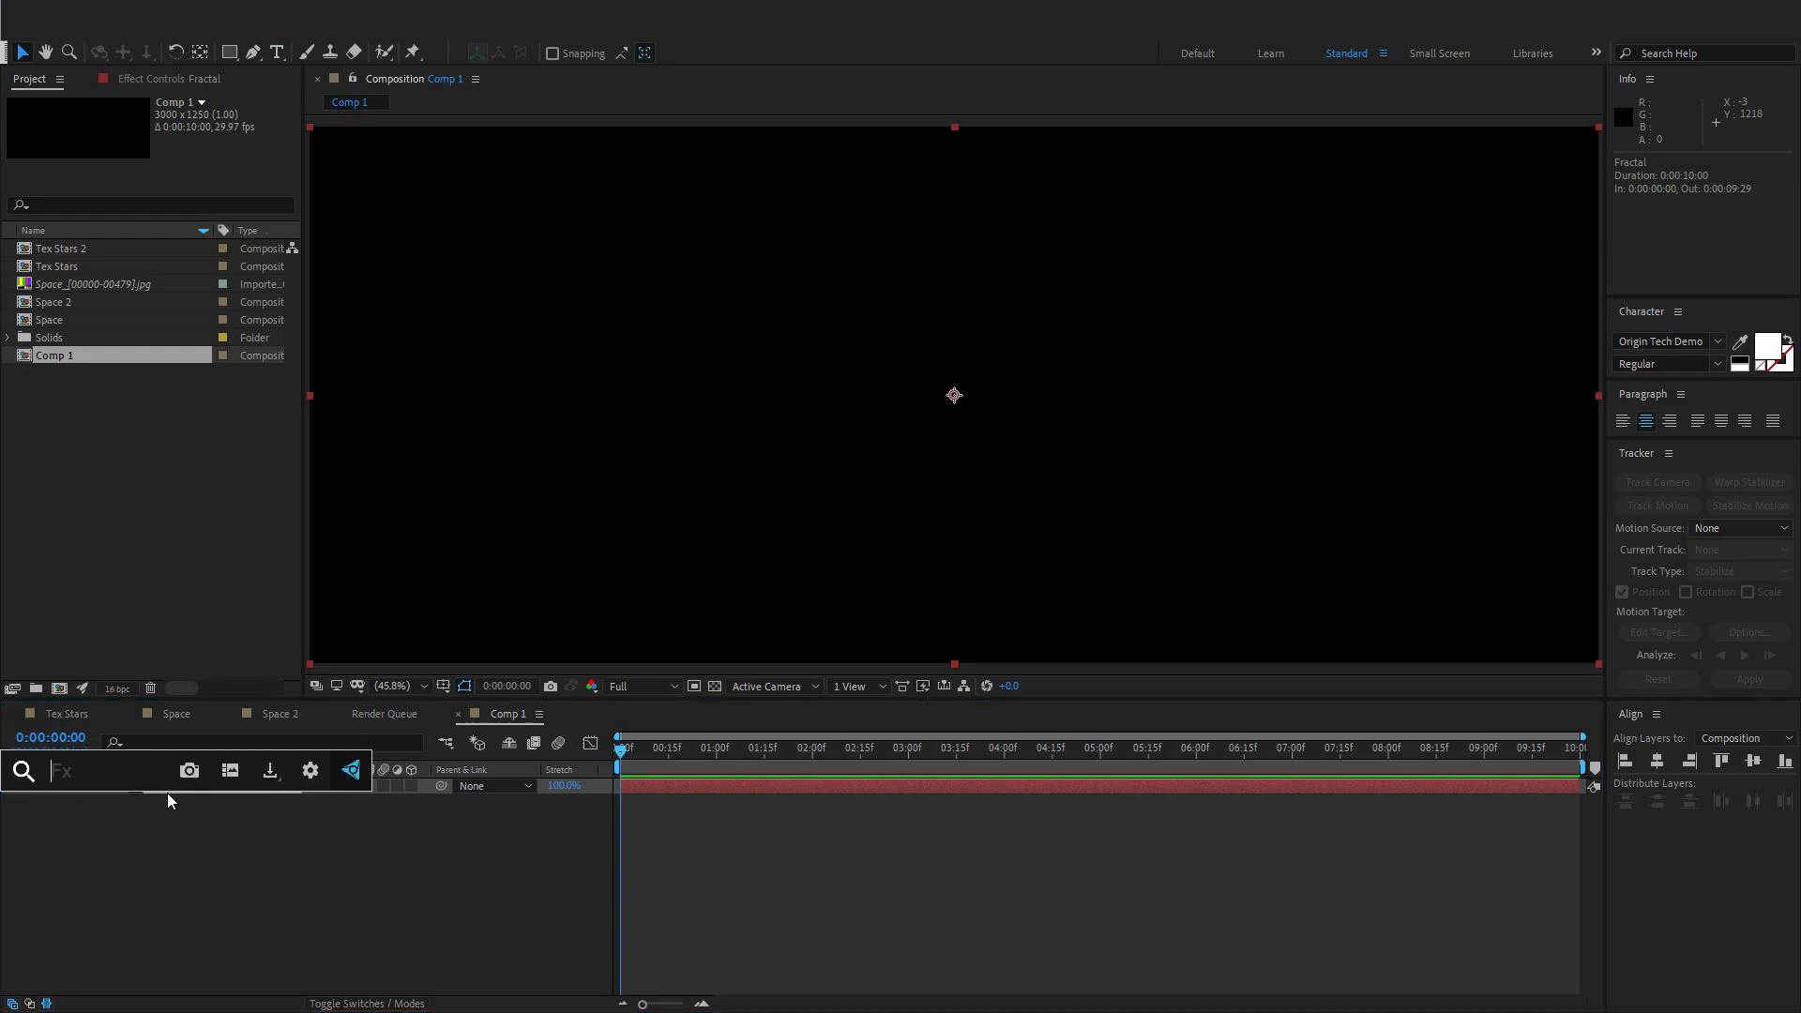
pyautogui.write('fracta')
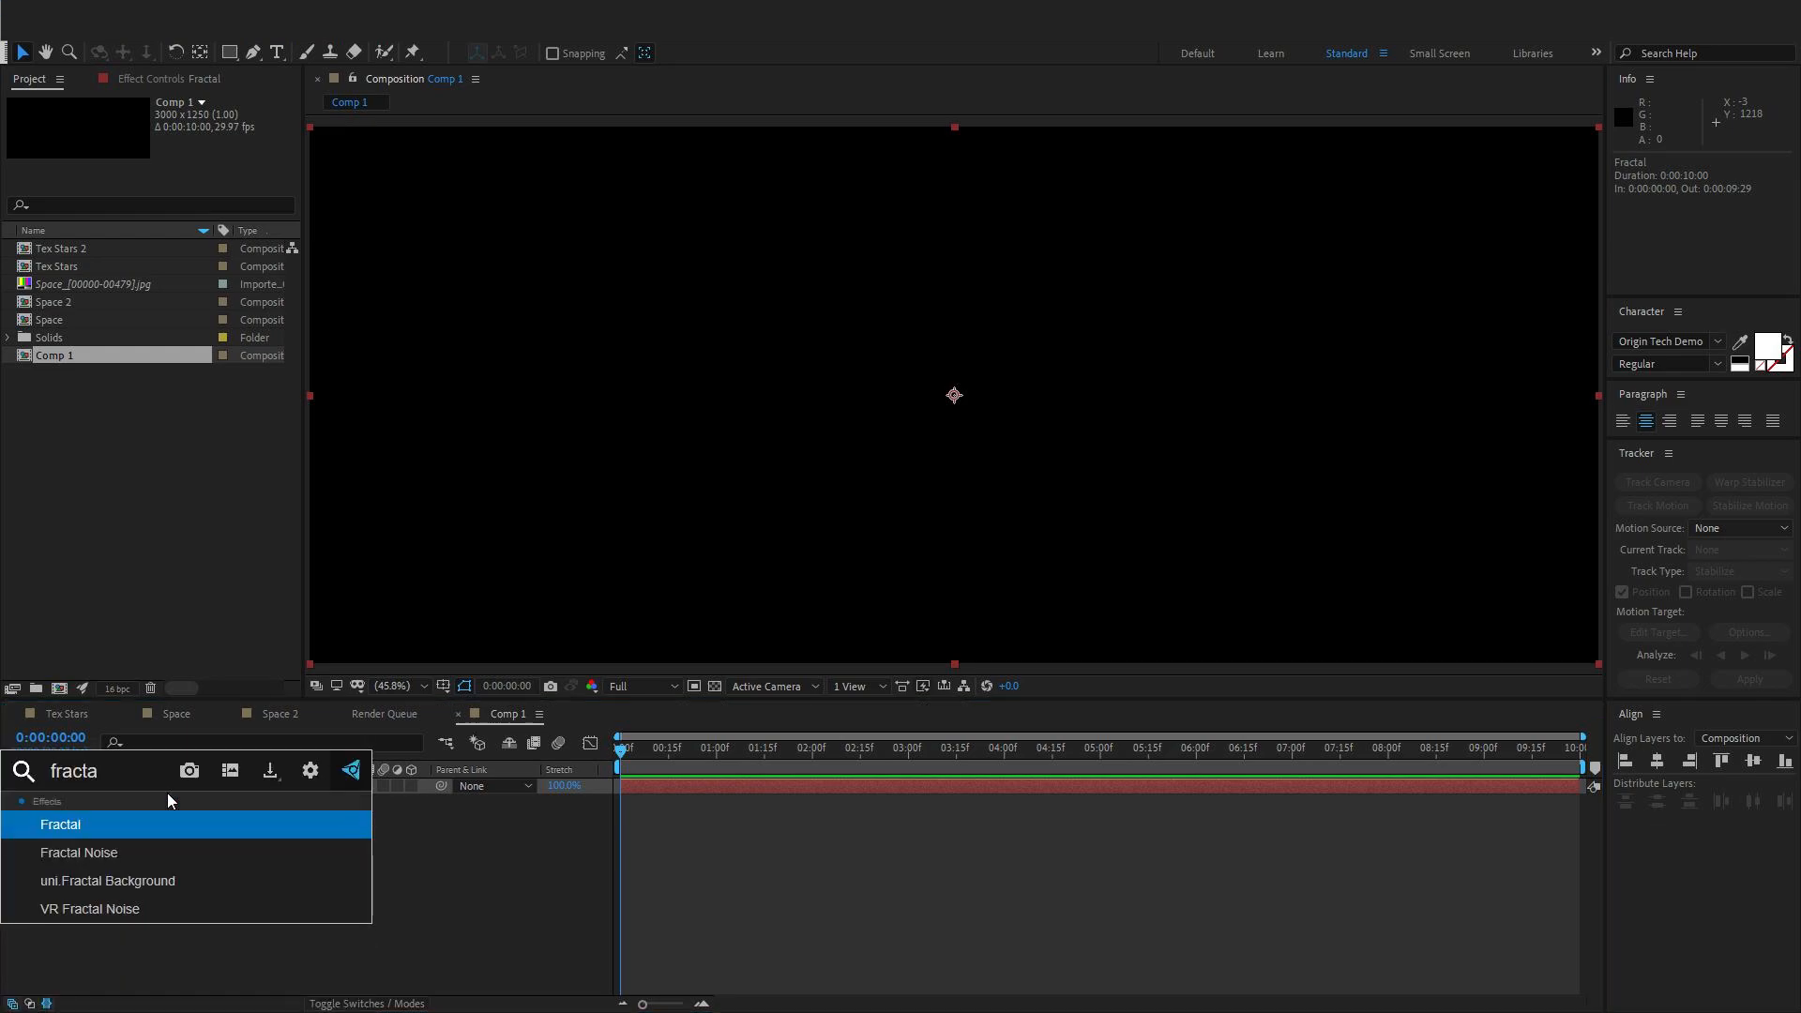
pyautogui.press('Down')
pyautogui.press('Return')
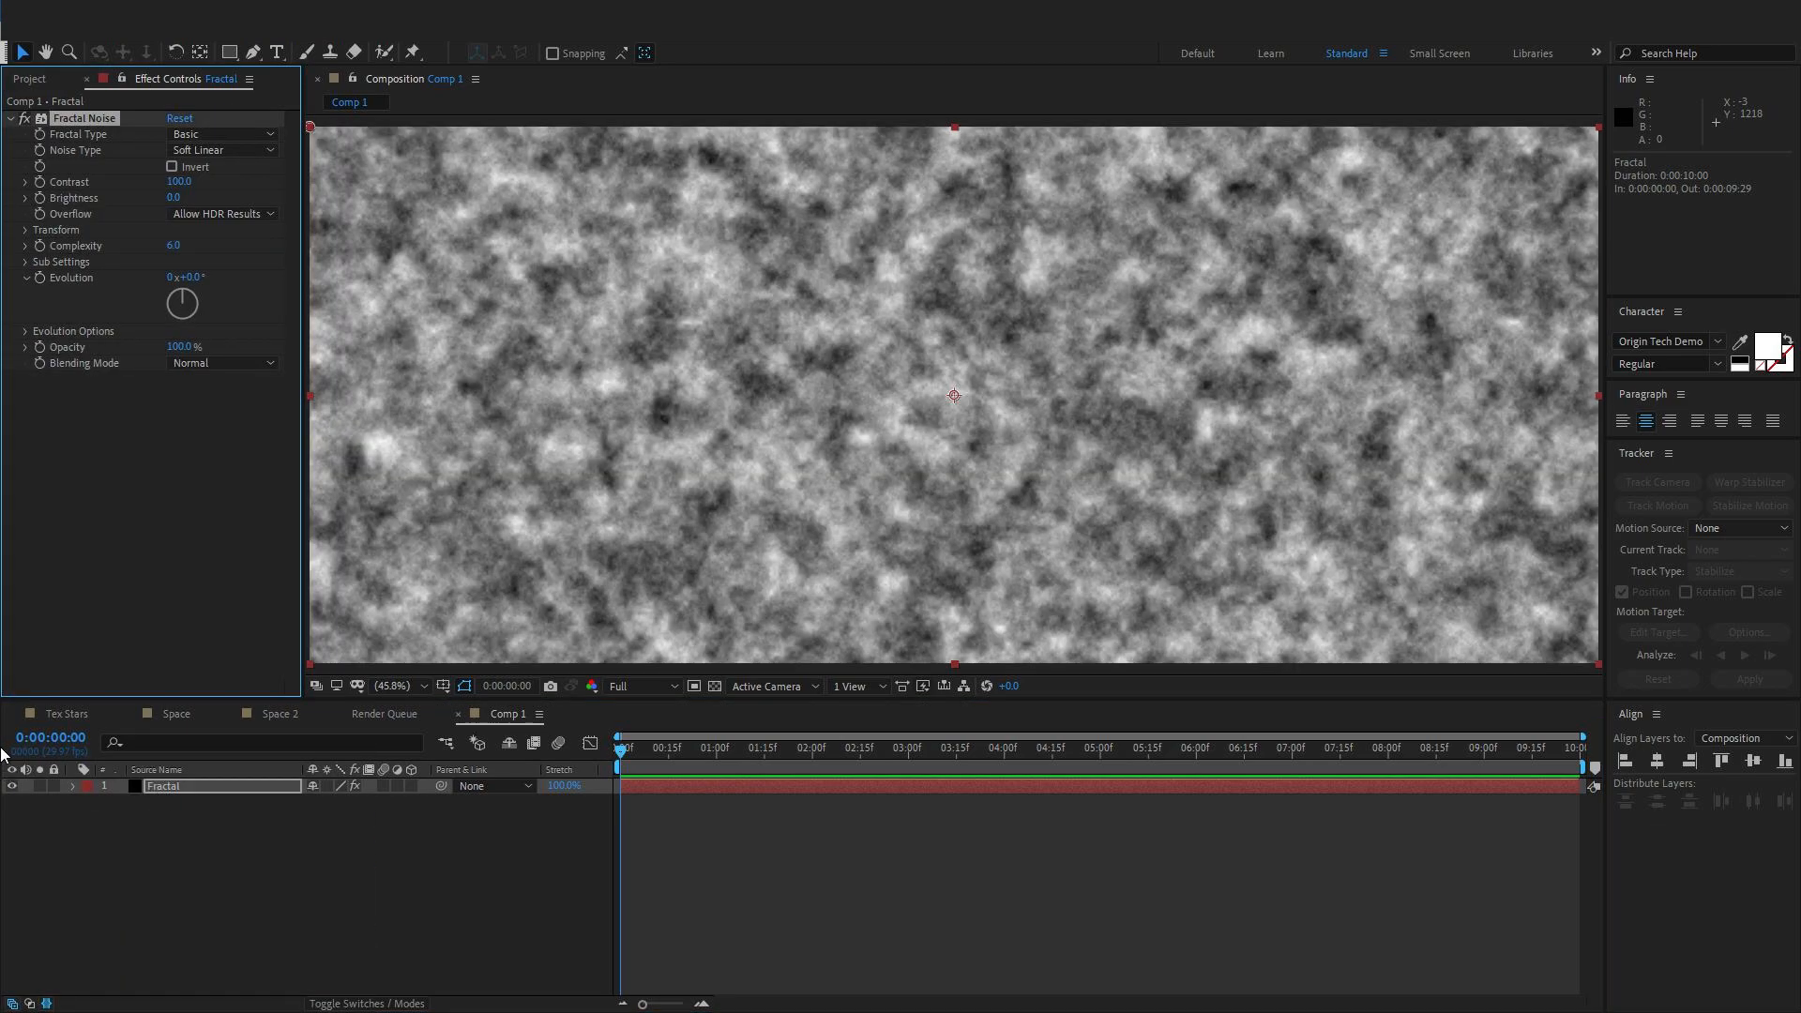
# Set the Fractal Noise type to Dynamic, with a contrast of 185 and a brightness of -80
pyautogui.click(202, 134)
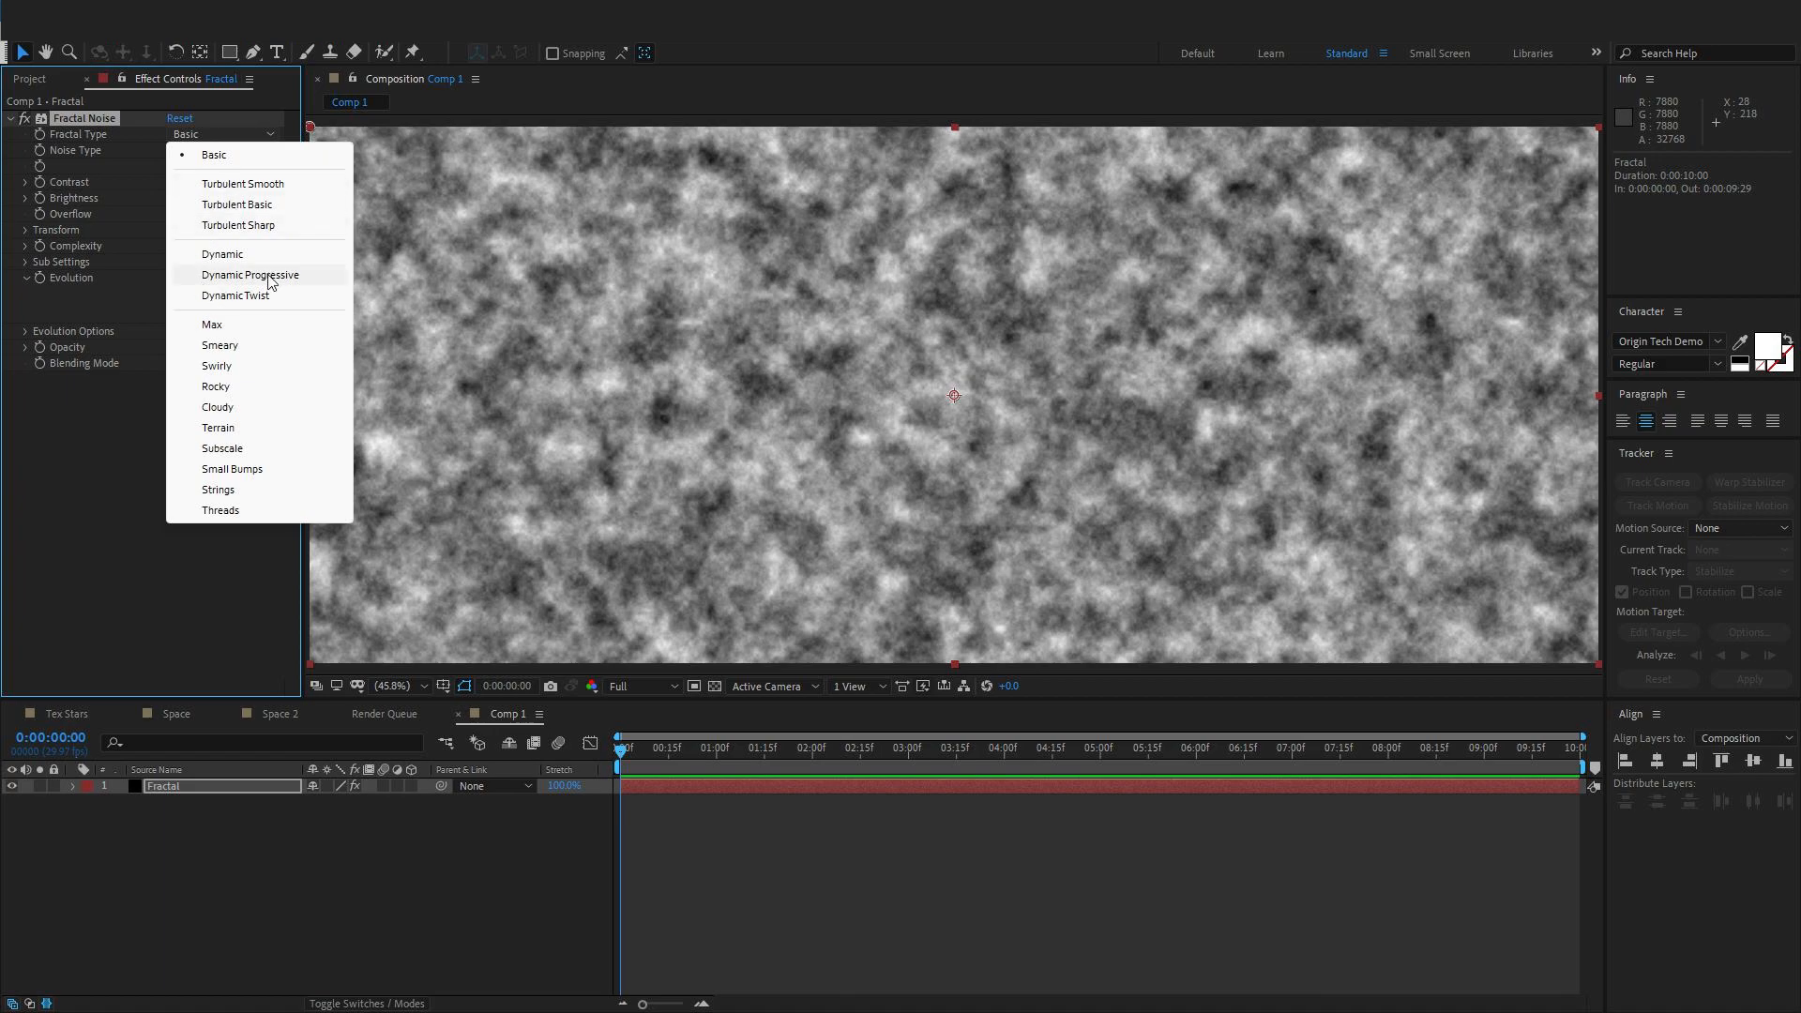
pyautogui.click(222, 254)
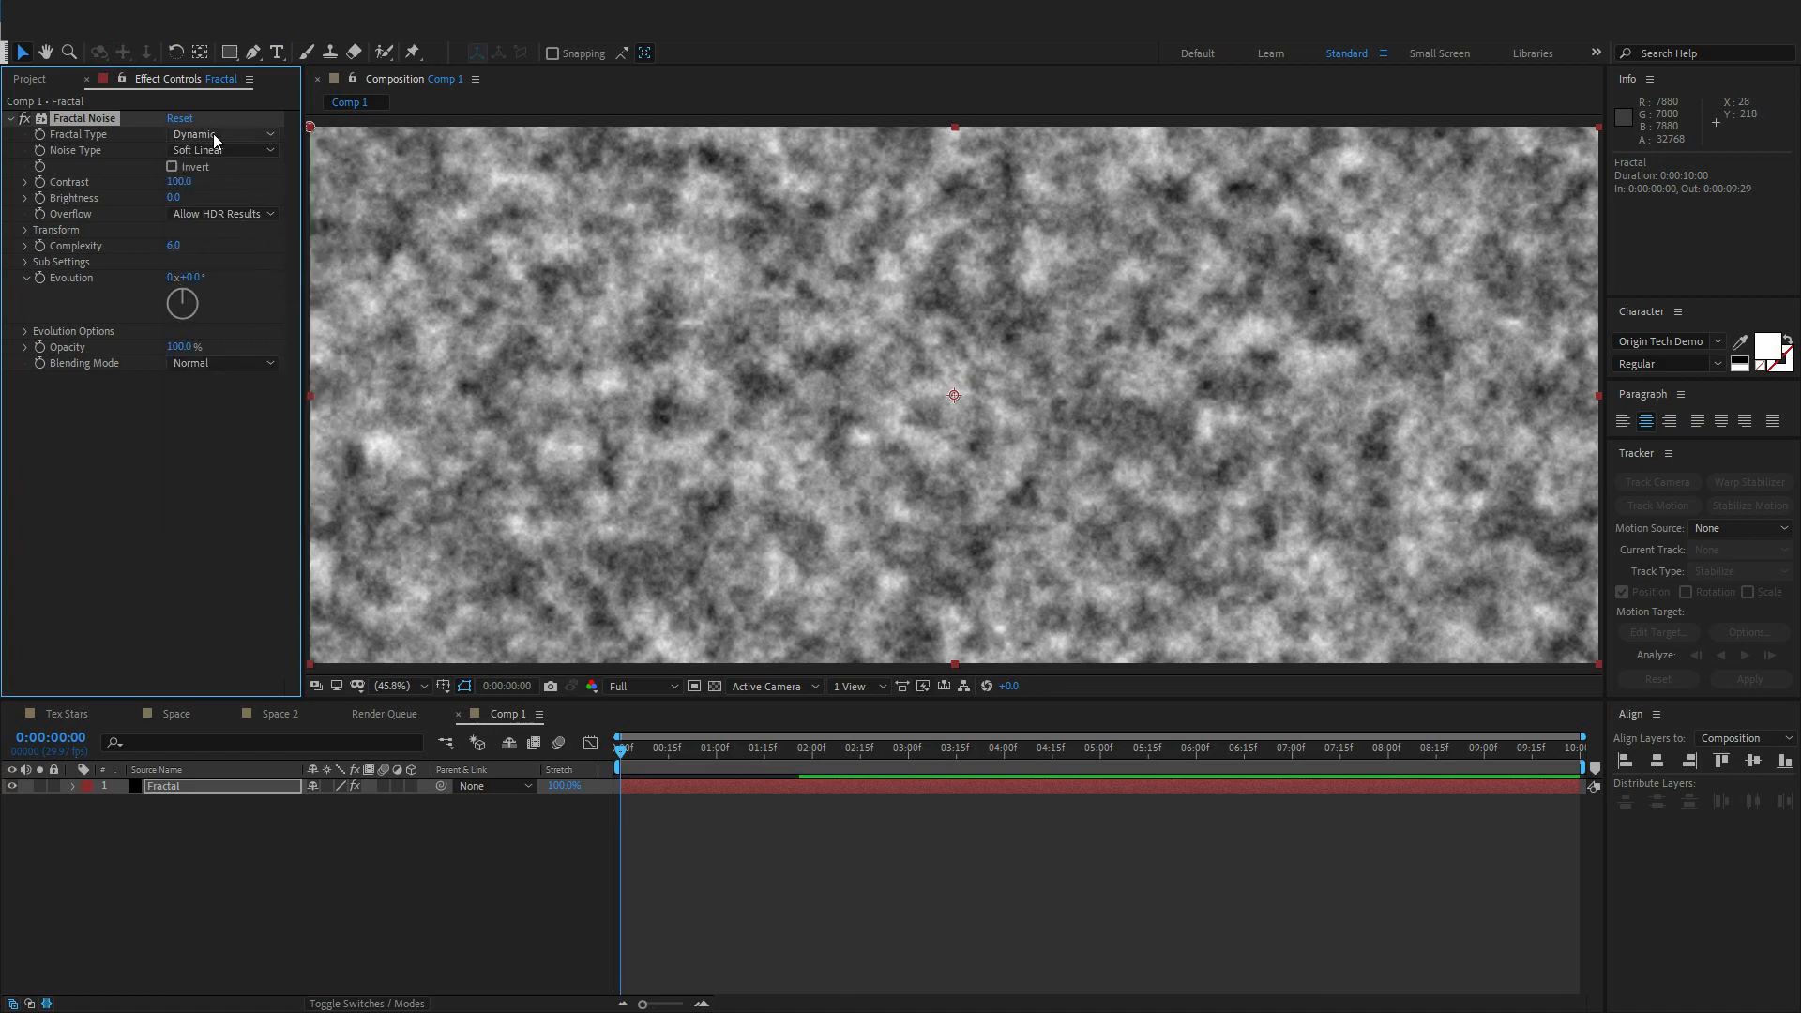
pyautogui.click(180, 183)
pyautogui.write('185')
pyautogui.press('Return')
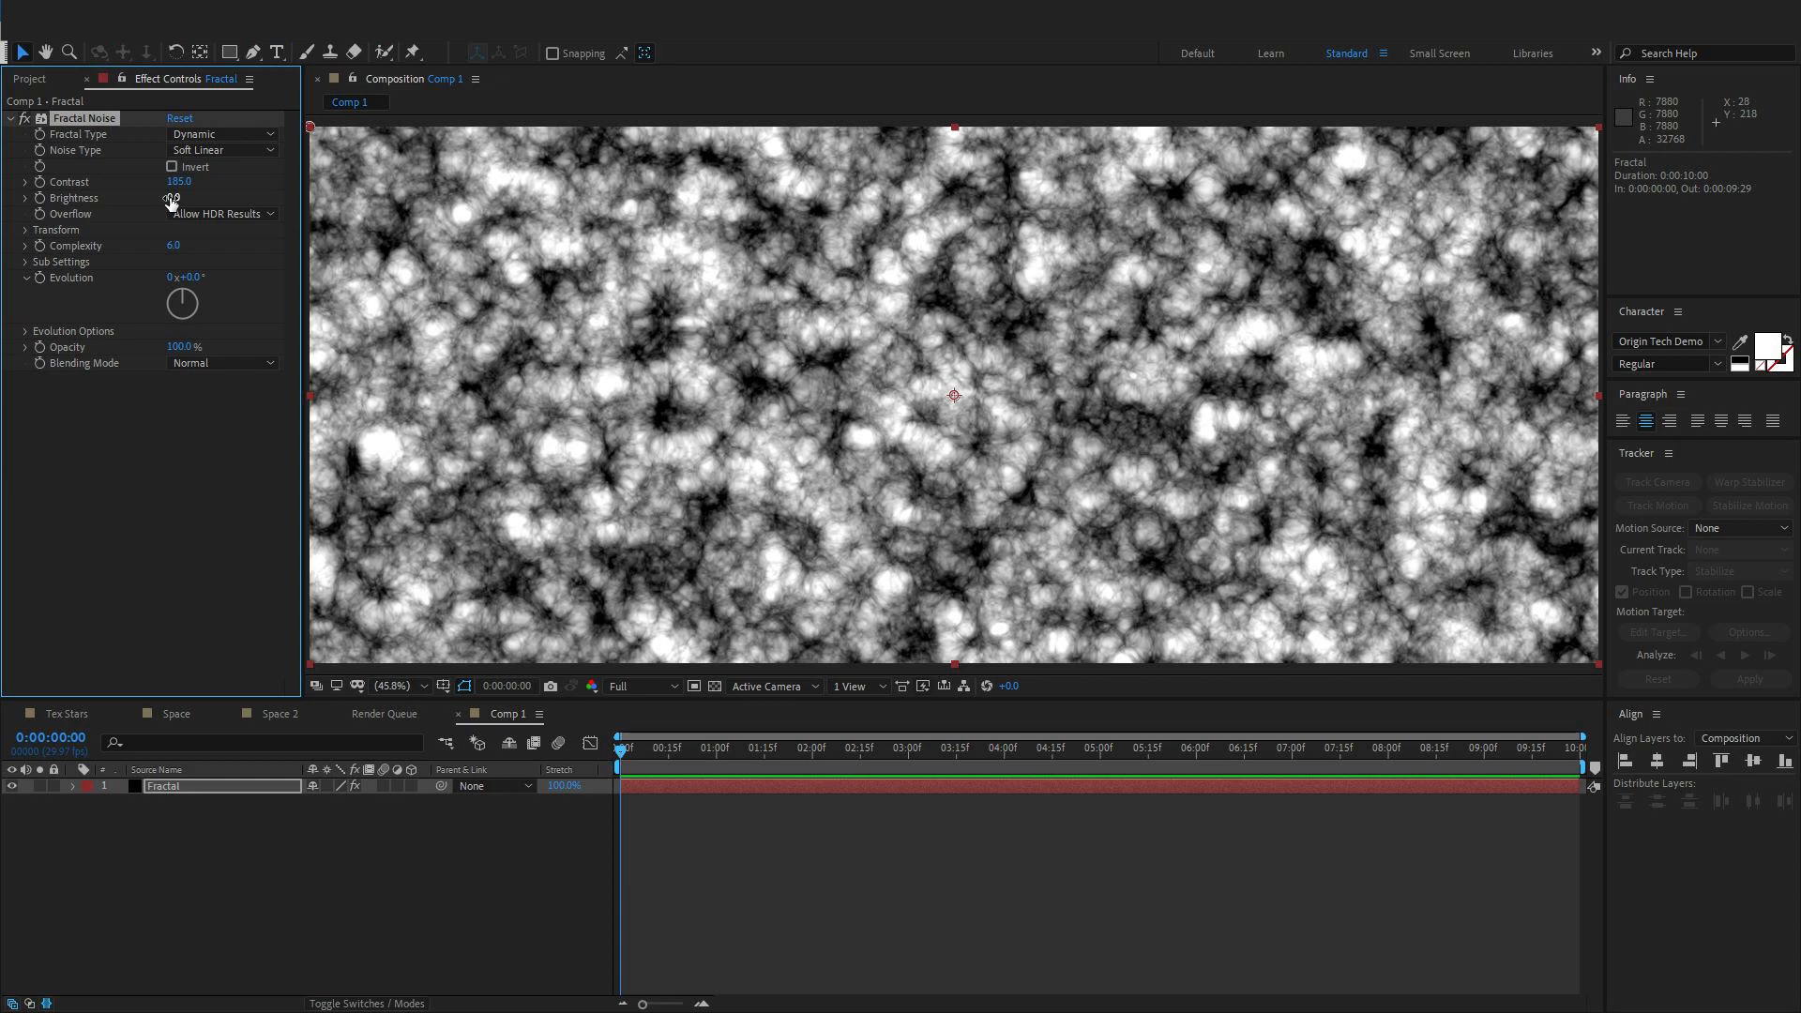
pyautogui.click(170, 199)
pyautogui.write('-80')
pyautogui.press('Return')
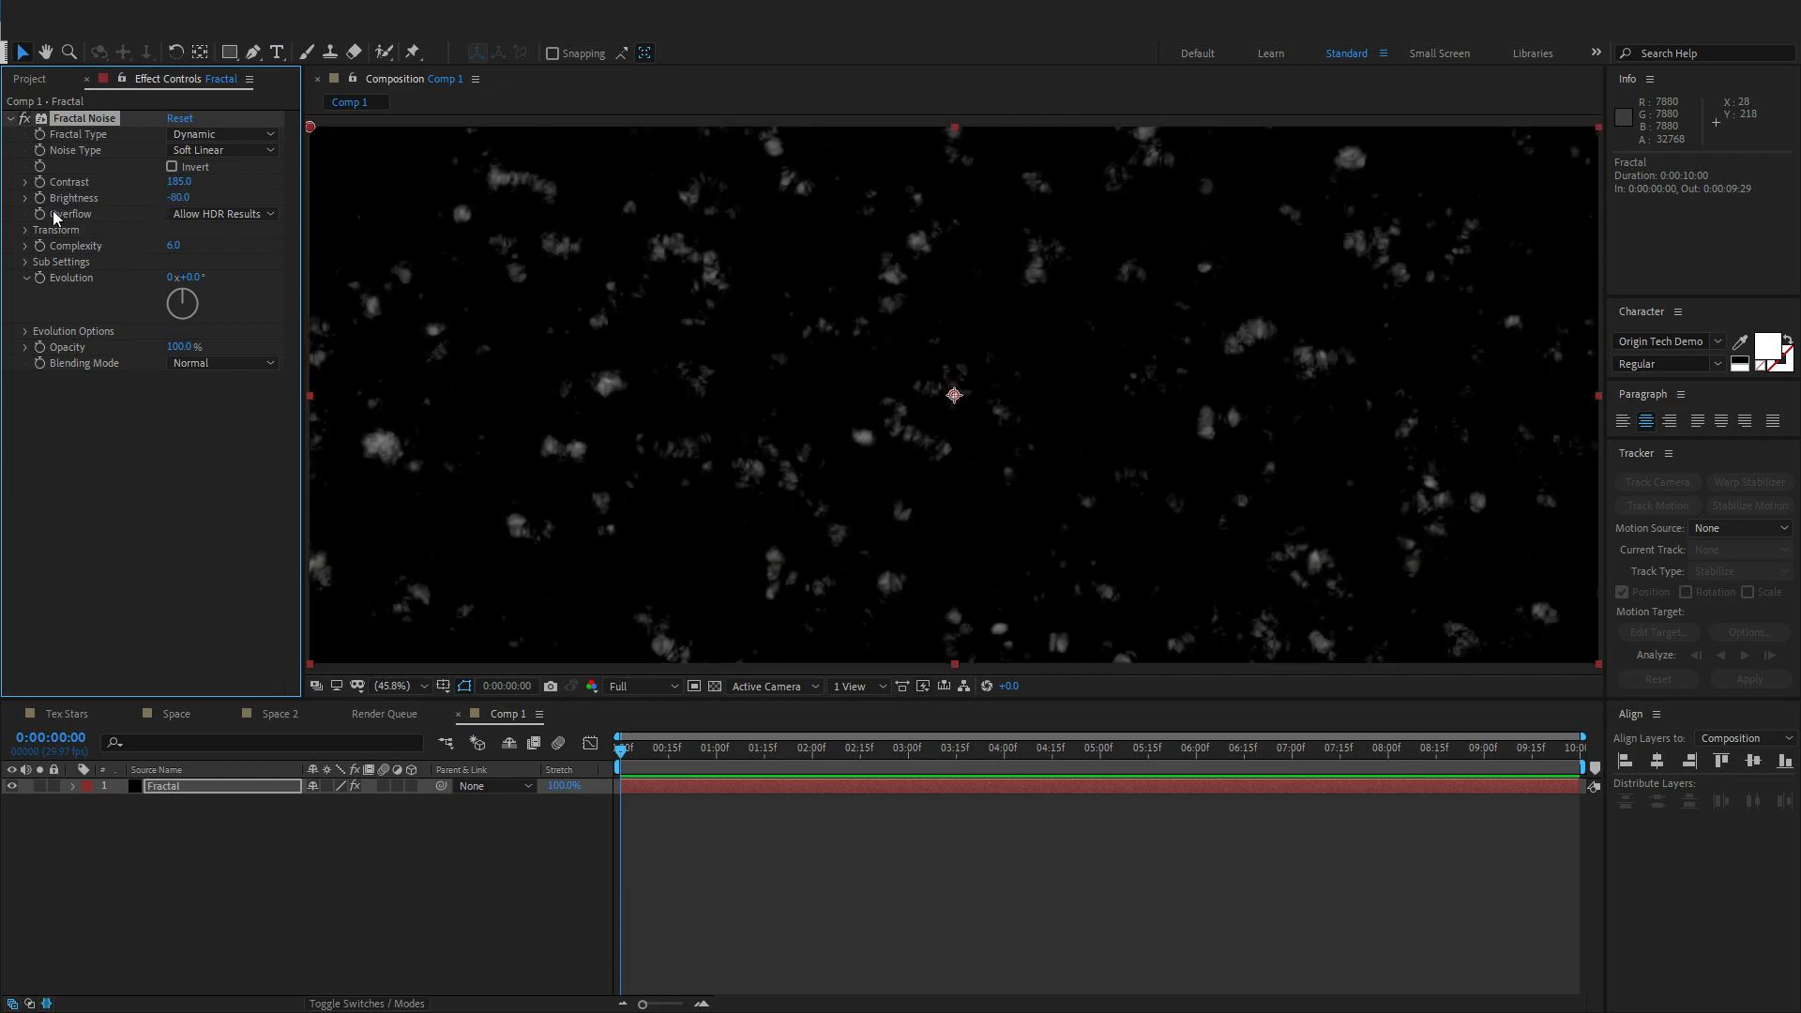
# In the Fractal Noise transform settings, set the rotation to 4° and the uniform scale to 1
pyautogui.click(25, 229)
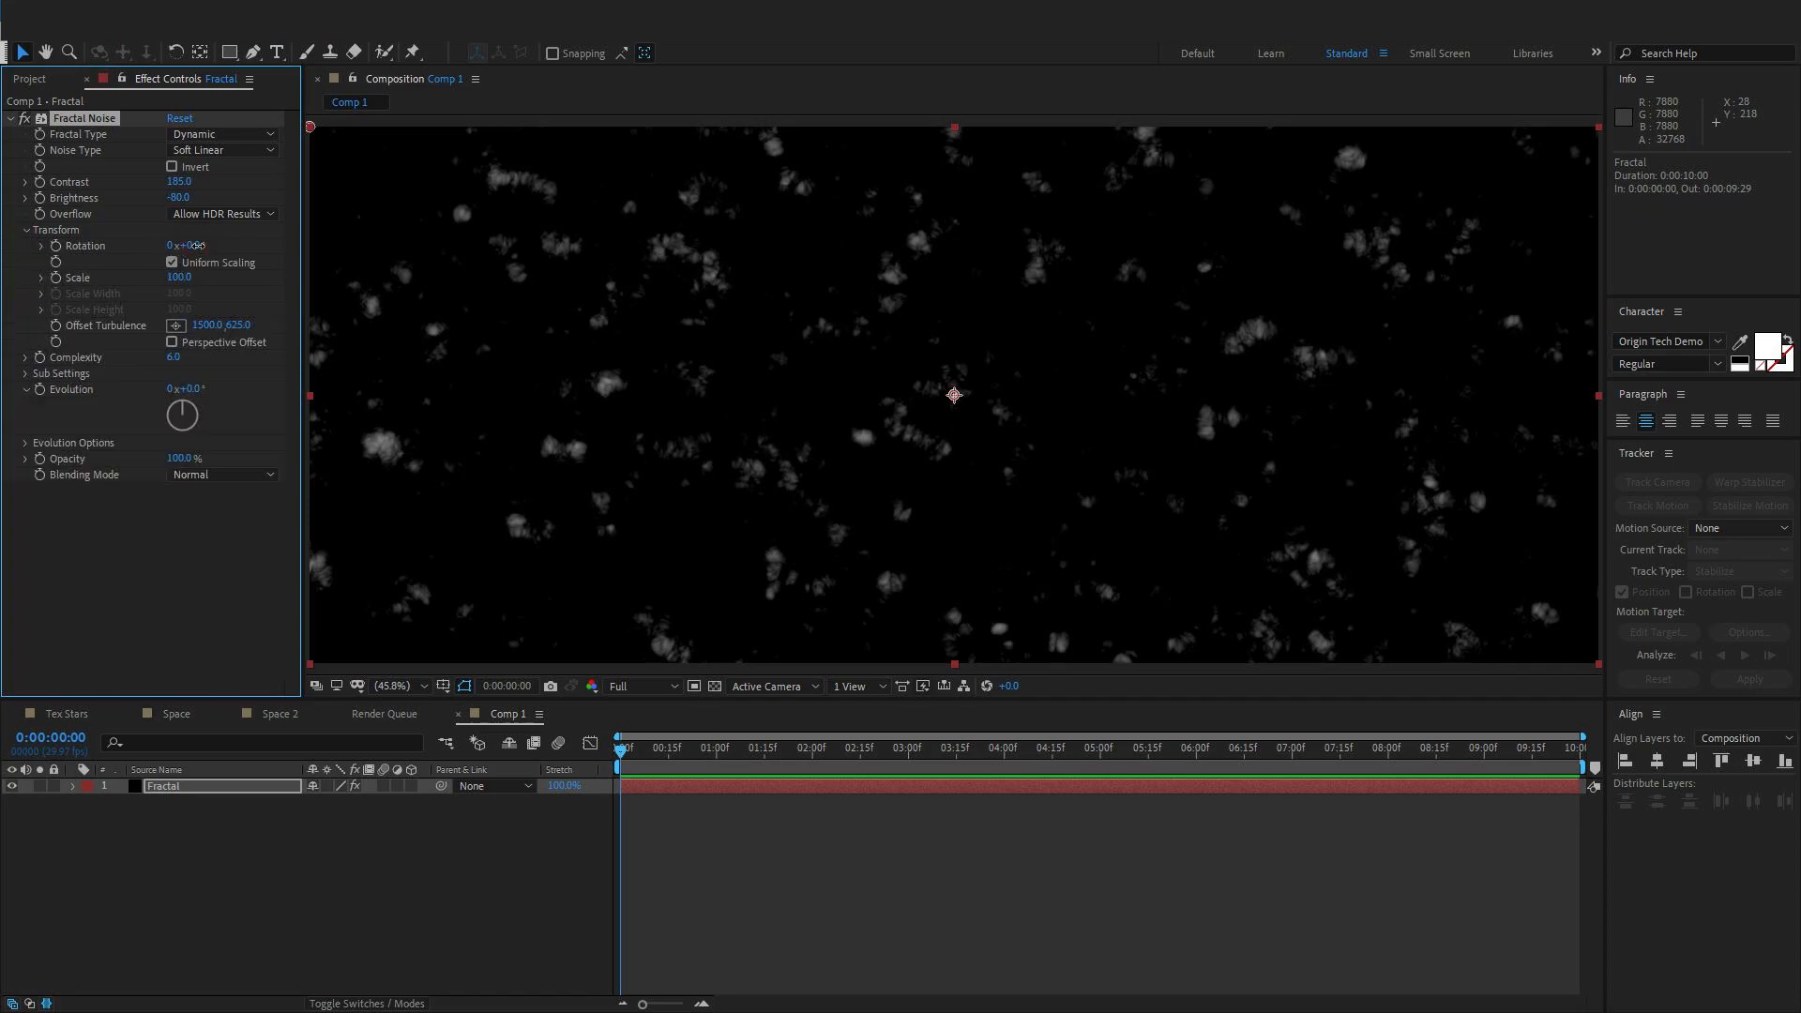
pyautogui.click(40, 278)
pyautogui.moveTo(198, 247); pyautogui.dragTo(203, 248)
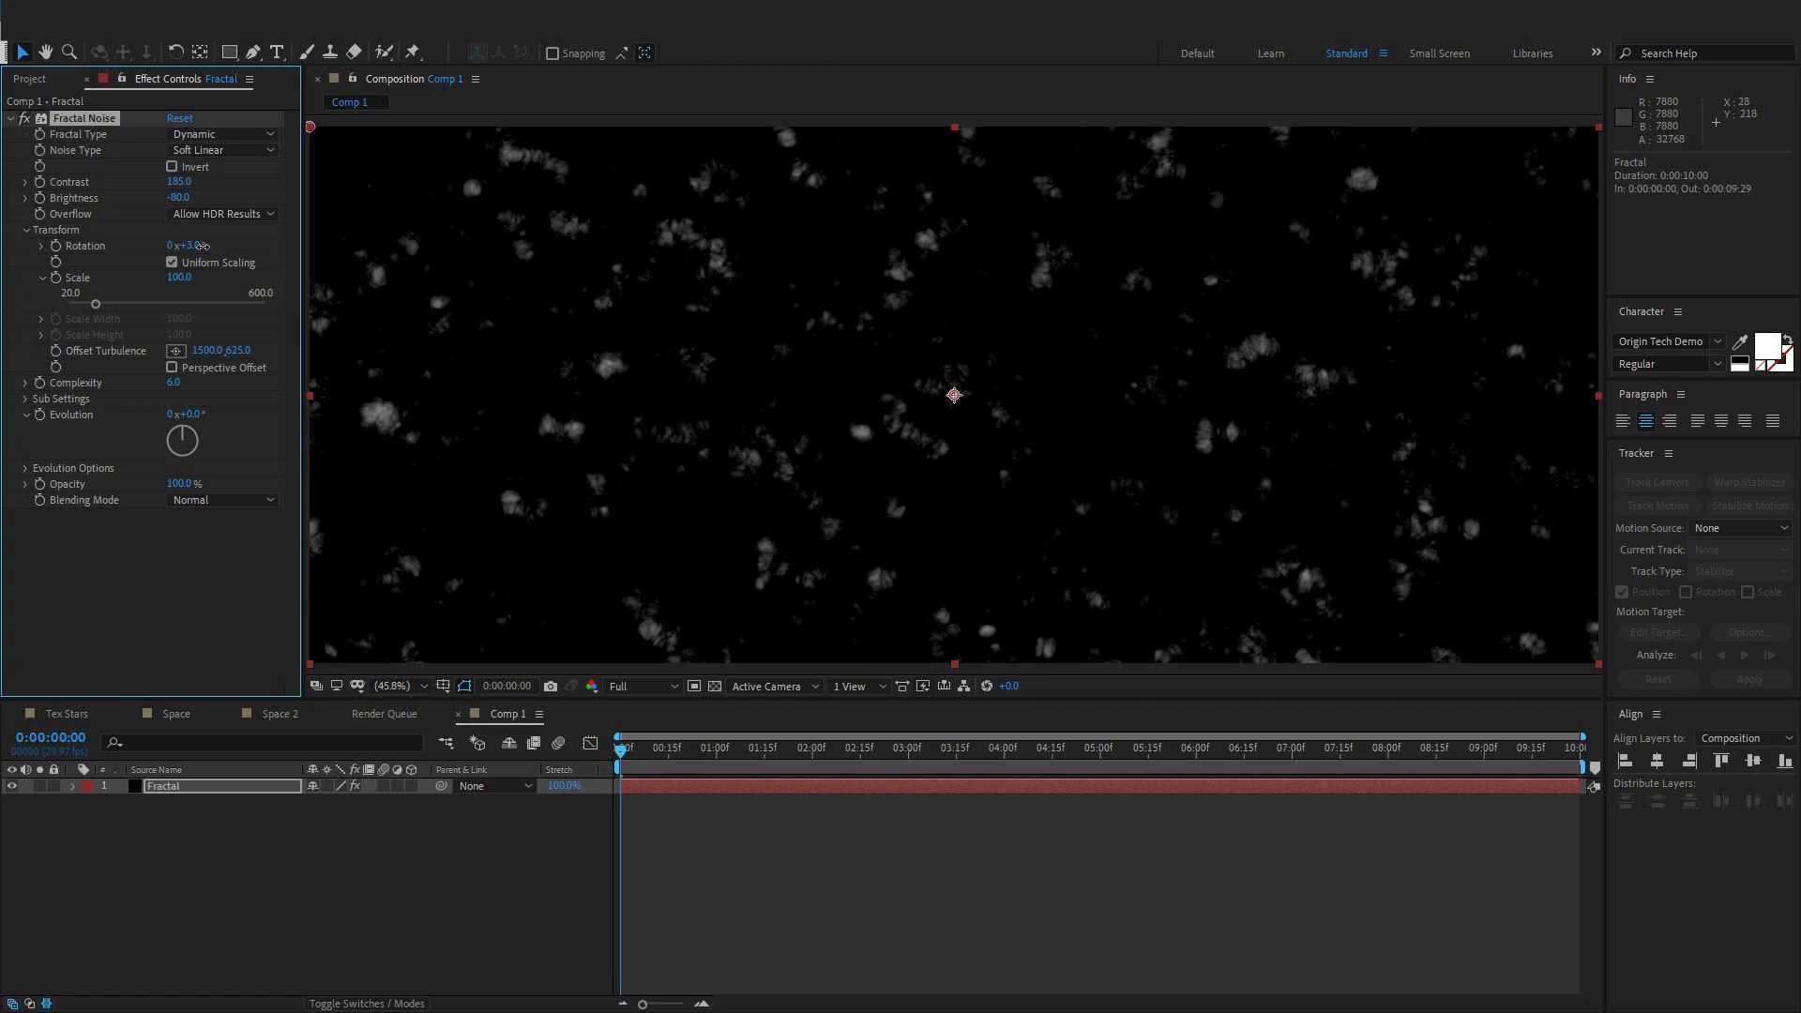
pyautogui.click(181, 277)
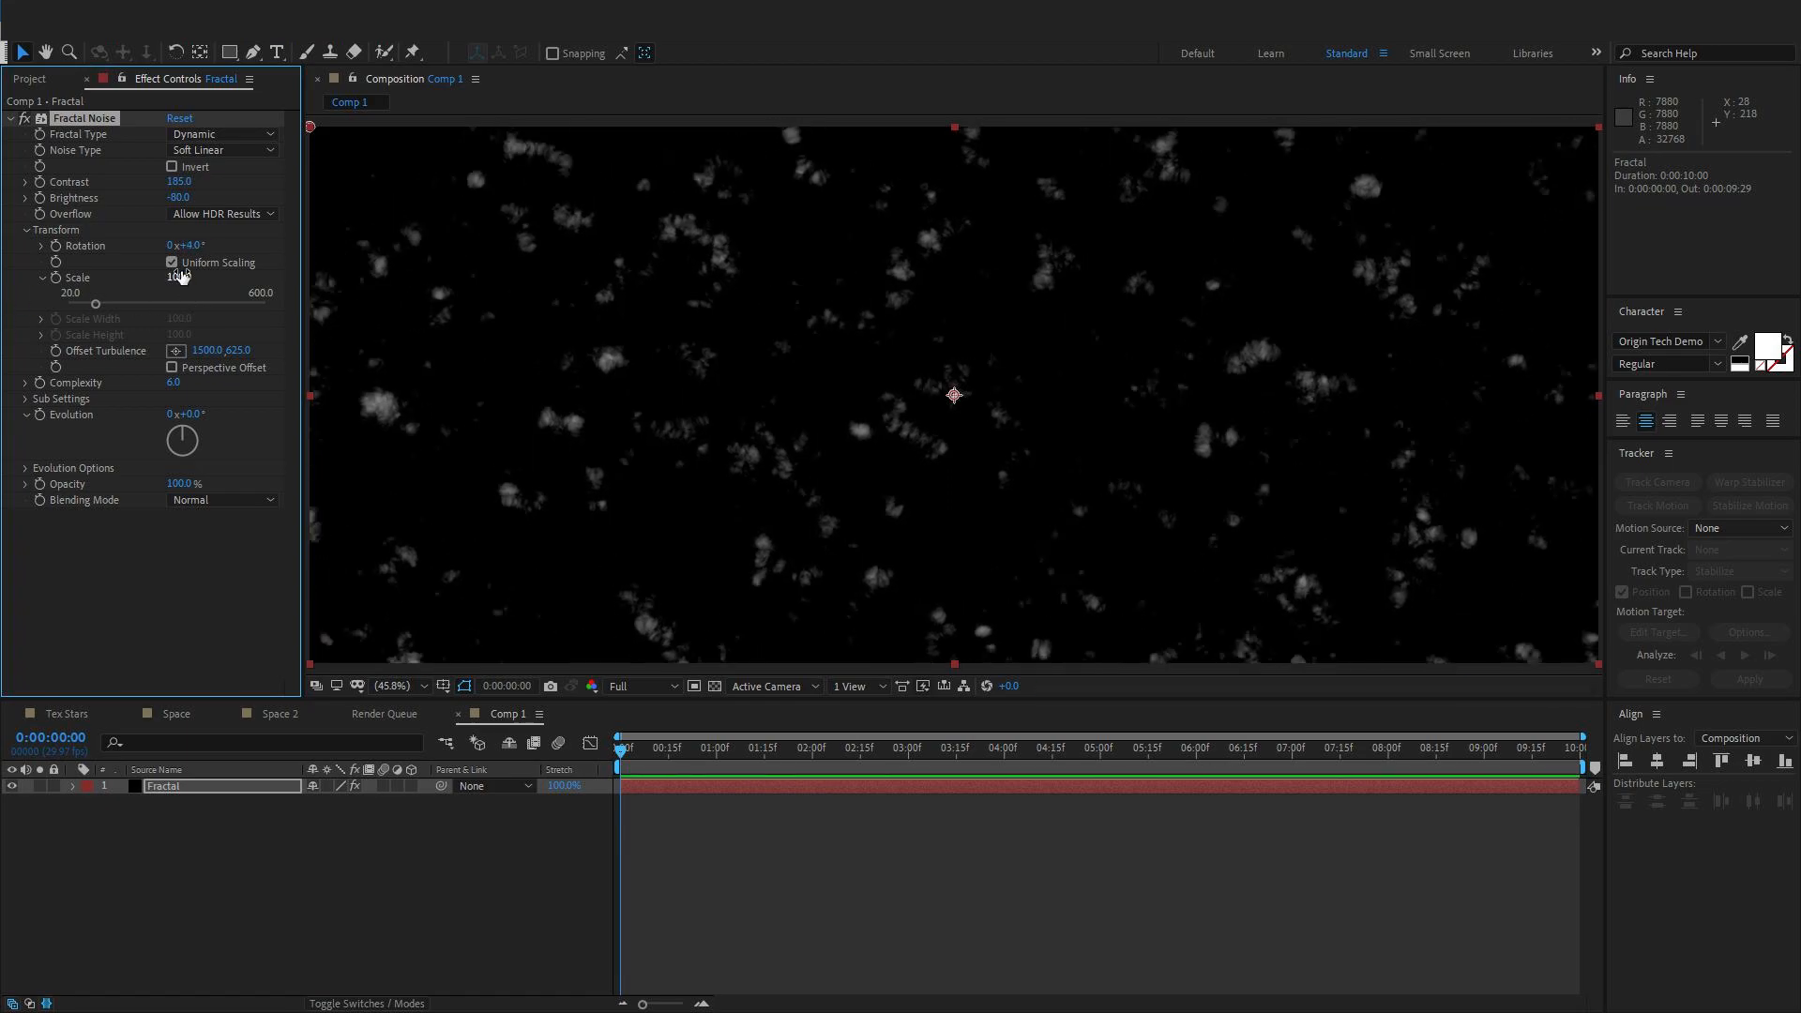
pyautogui.write('1')
pyautogui.press('Return')
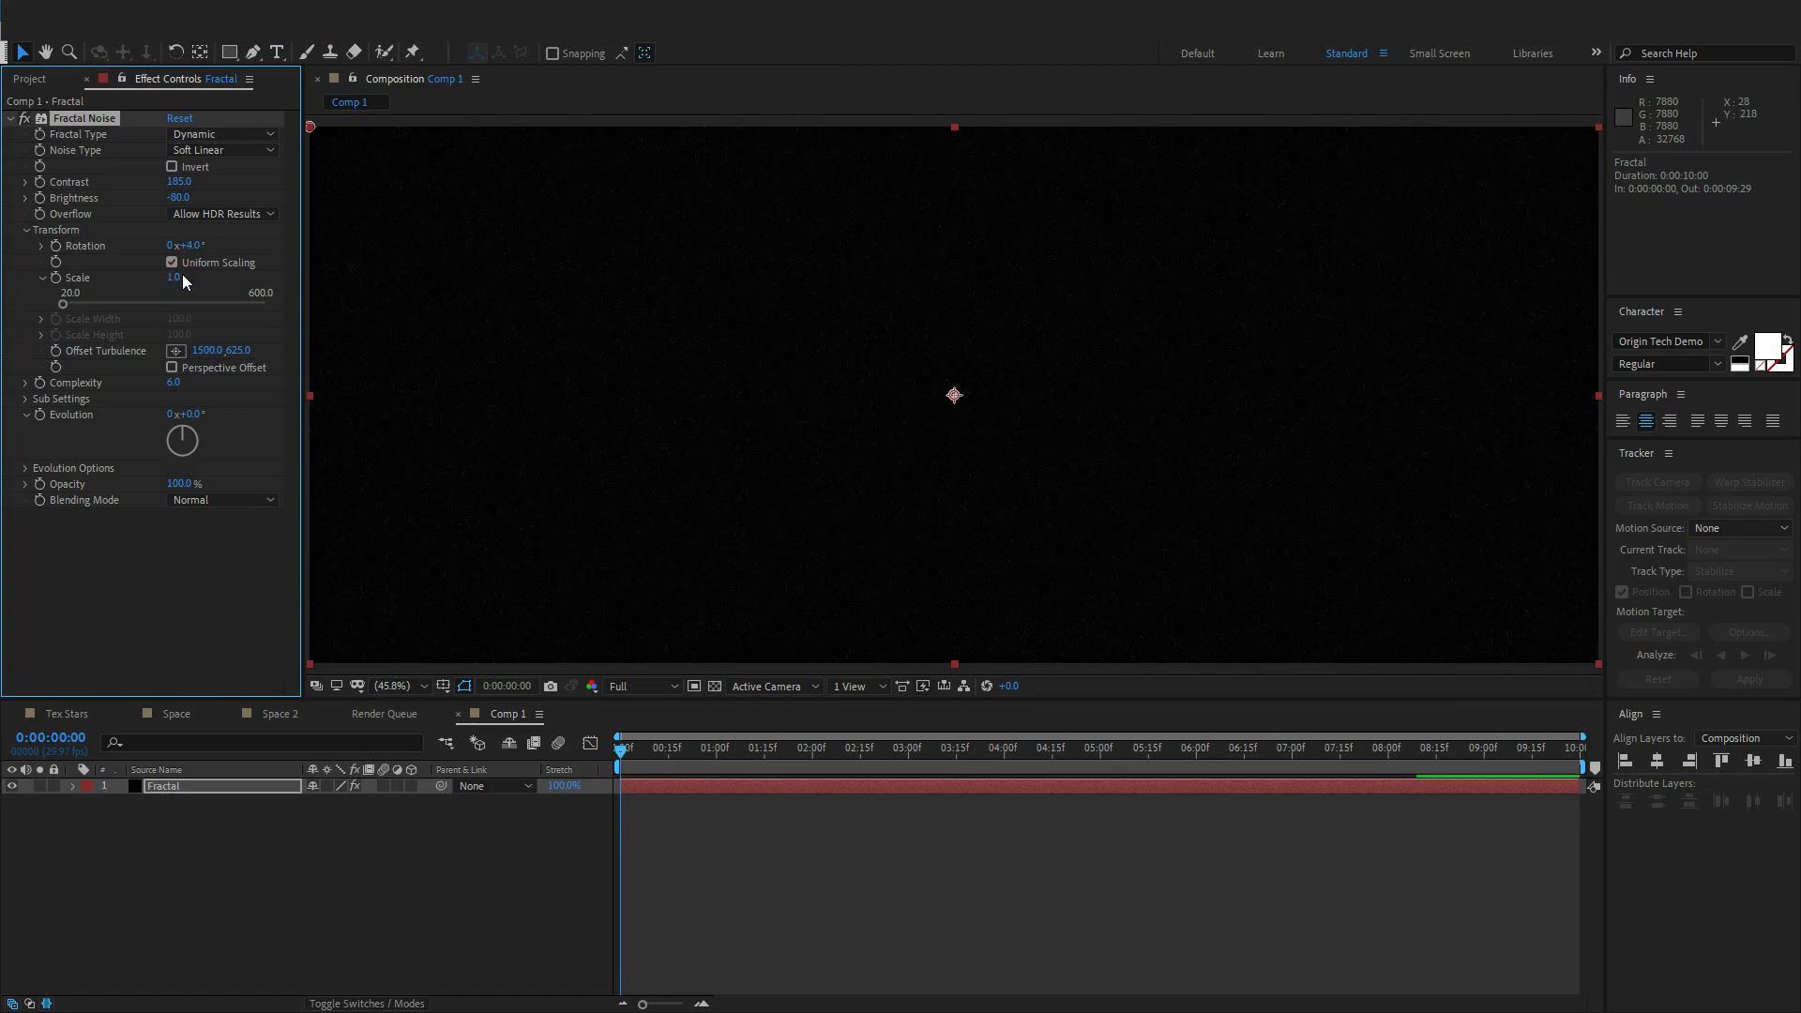
# Examine the fine noise specks in the composition at several magnifications, ending with the whole frame fitted
pyautogui.hotkey('alt', '/')
pyautogui.scroll(2, 1030, 457)
pyautogui.scroll(-2, 1030, 457)
pyautogui.scroll(-2, 1019, 474)
pyautogui.scroll(2, 1018, 468)
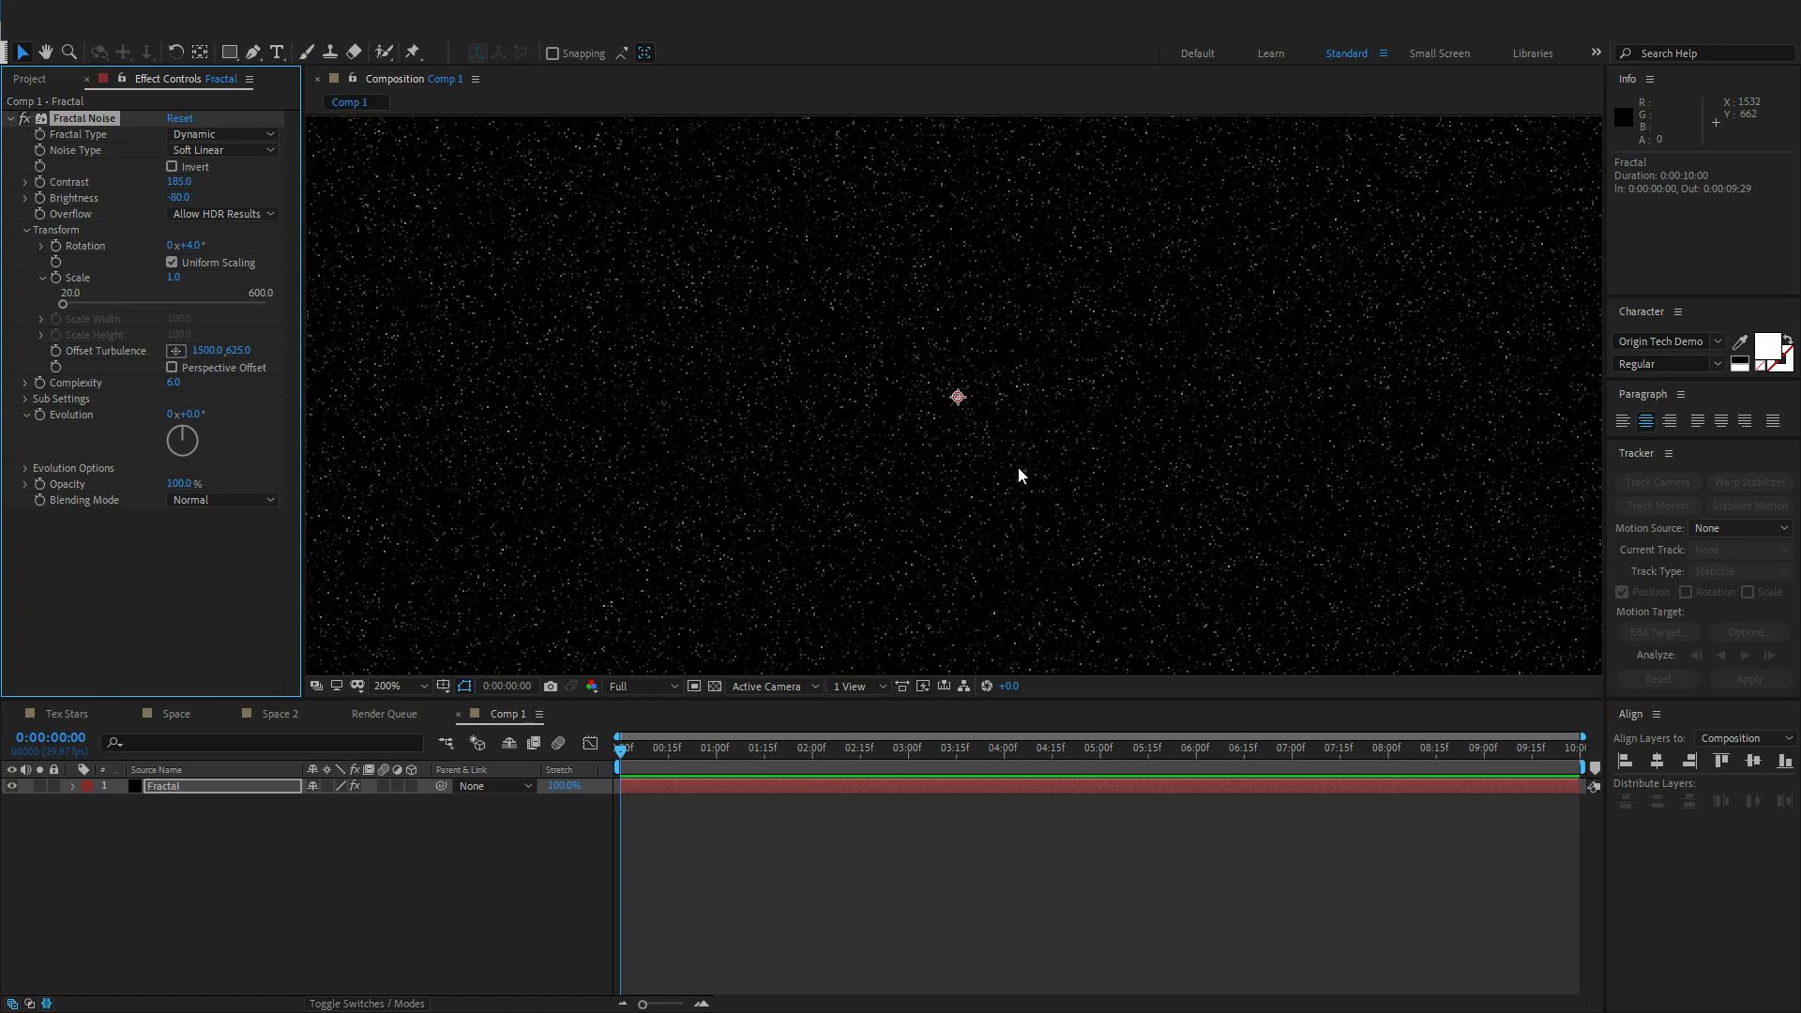
pyautogui.scroll(-2, 1019, 468)
pyautogui.scroll(6, 1018, 475)
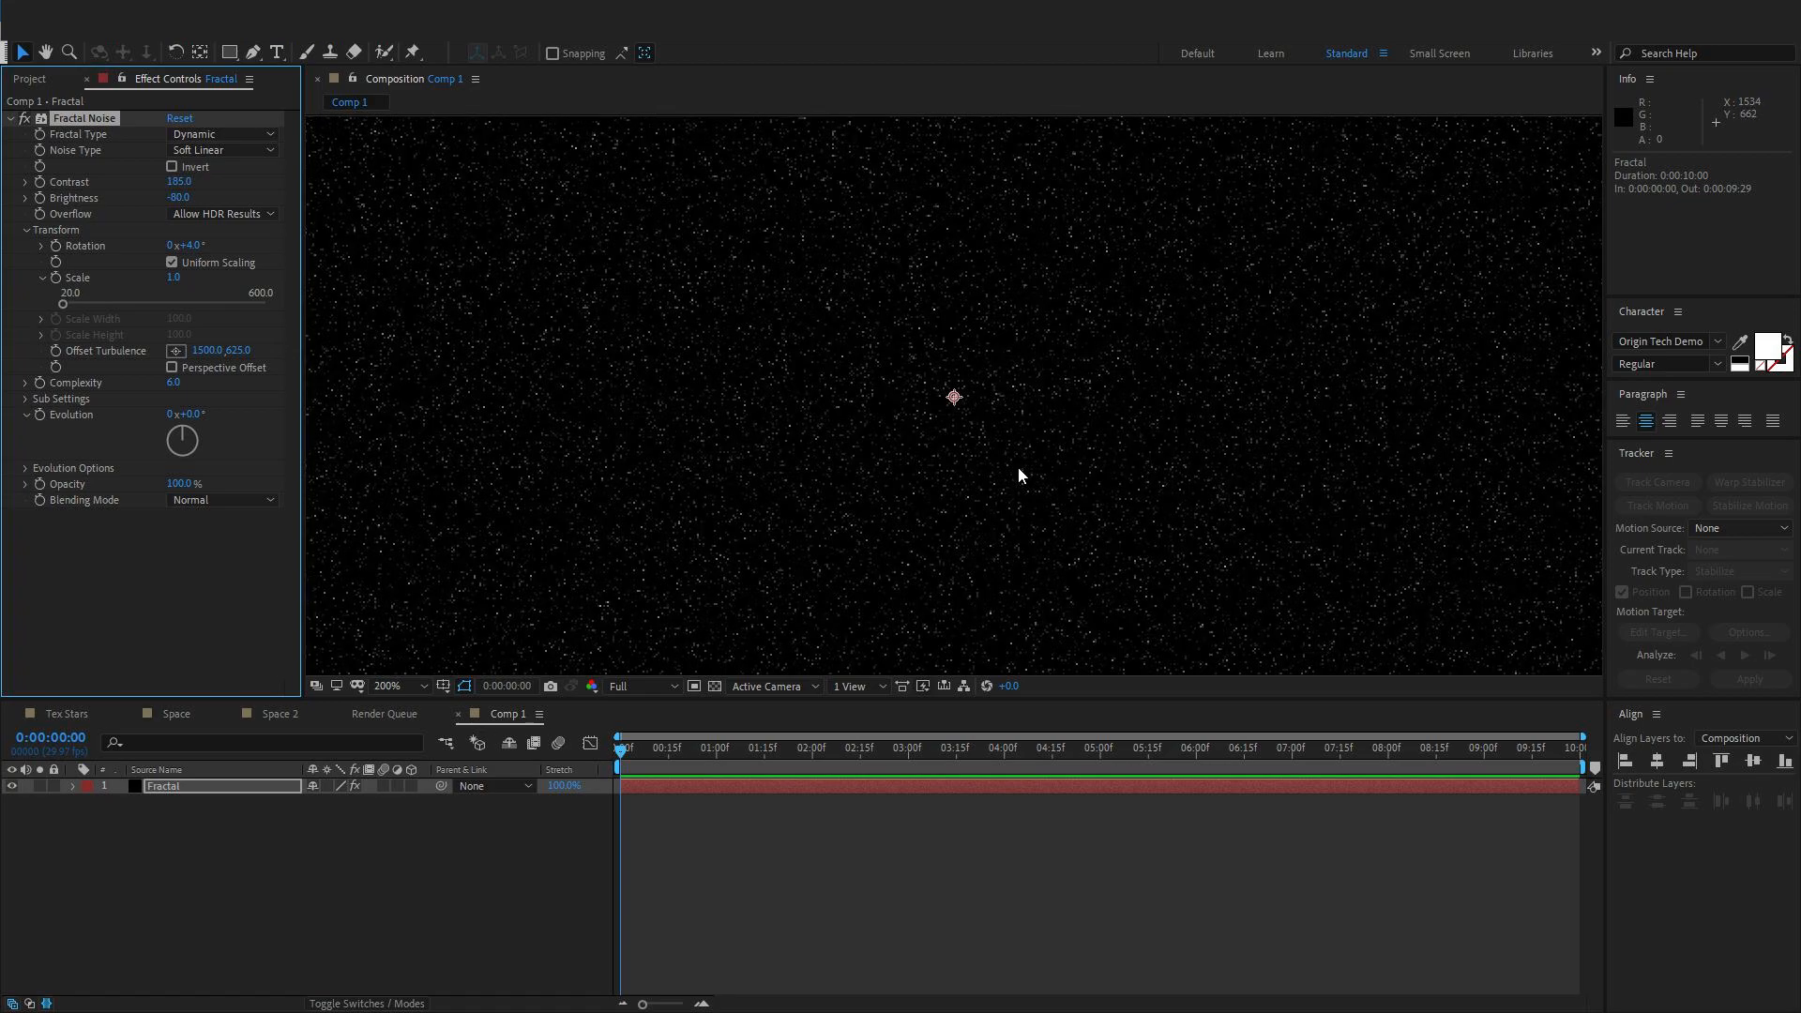
pyautogui.scroll(-6, 1019, 469)
pyautogui.scroll(1, 1021, 474)
pyautogui.click(420, 687)
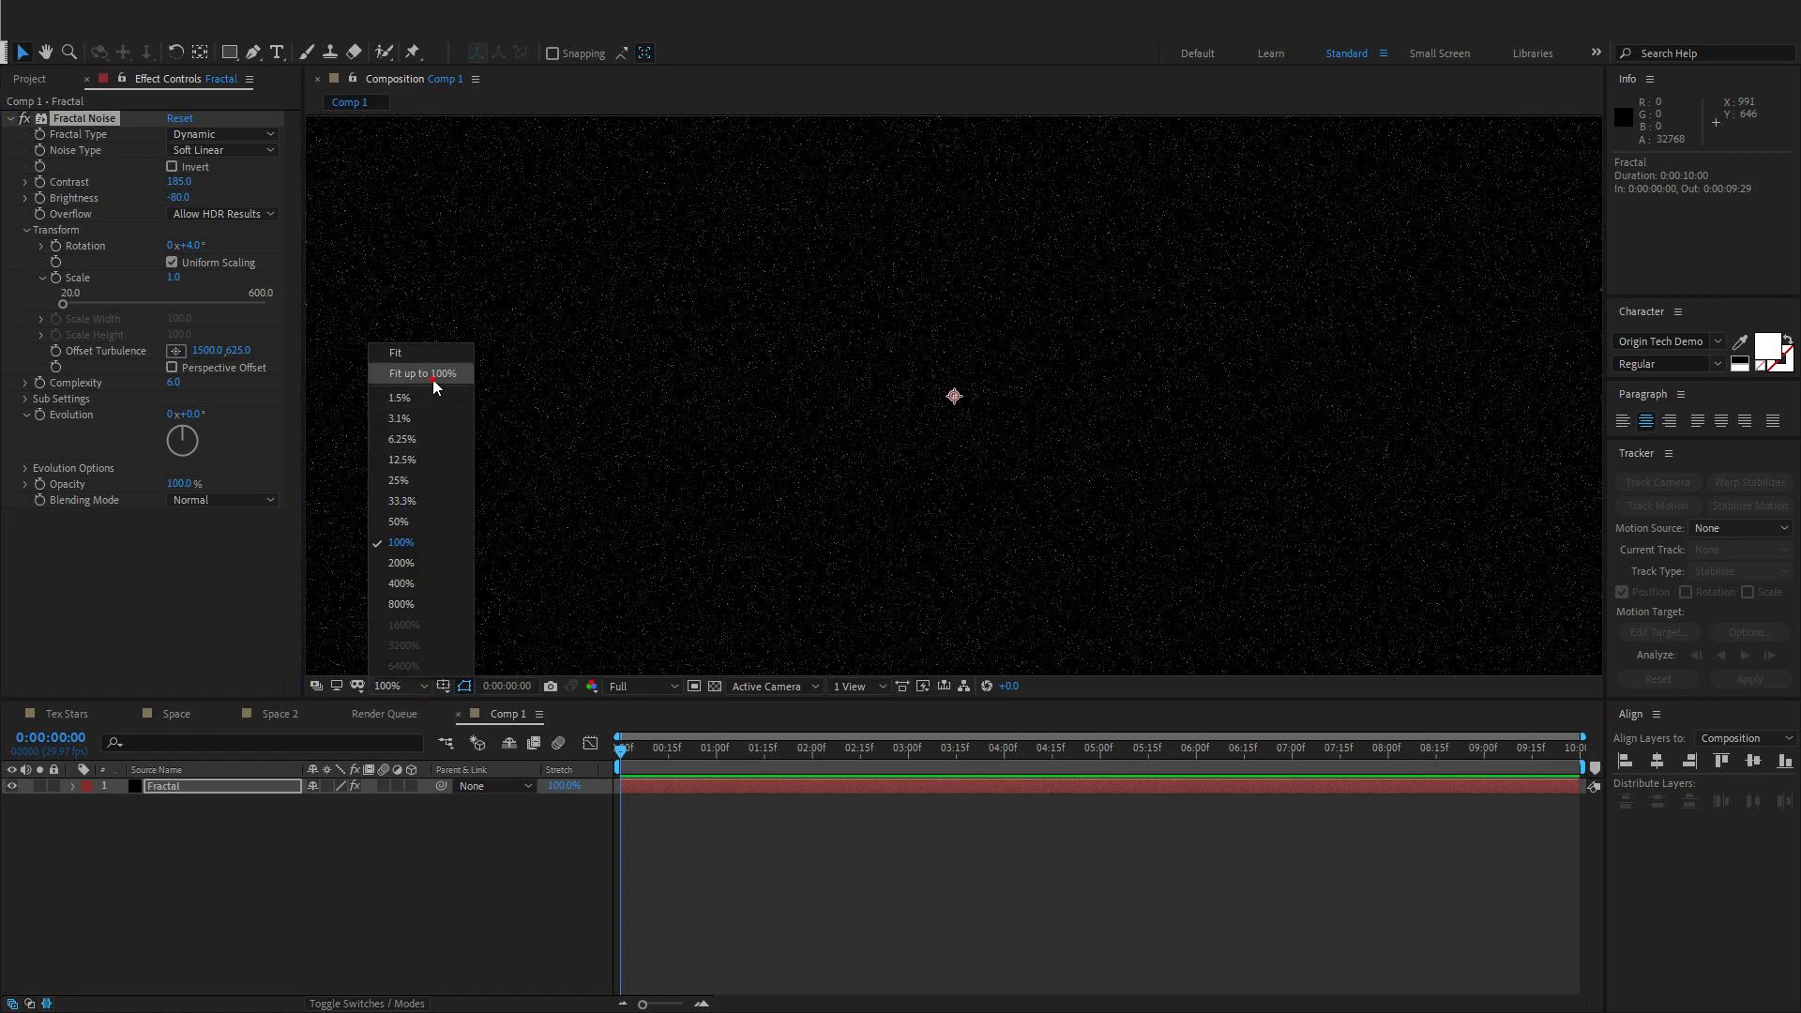
pyautogui.click(433, 374)
pyautogui.moveTo(179, 282); pyautogui.dragTo(176, 282)
# Set the Fractal Noise rotation first to 10° and finally to 18° while checking the specks up close
pyautogui.scroll(4, 864, 436)
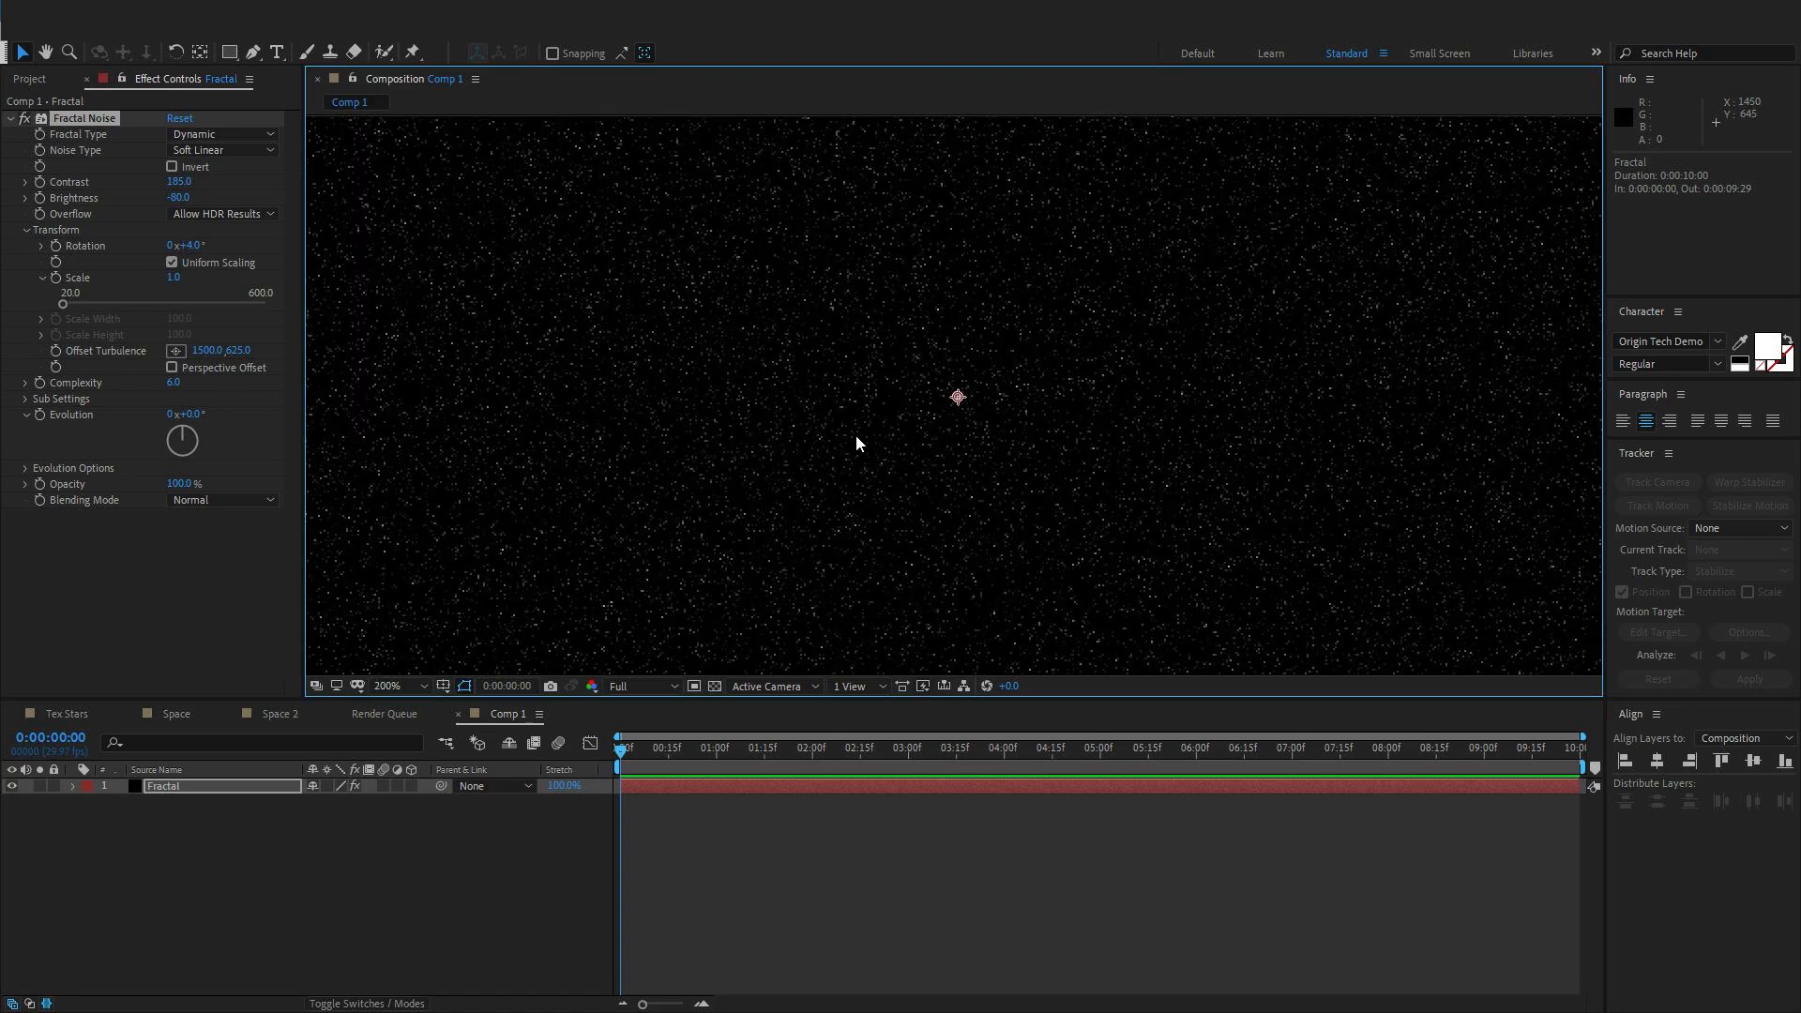
pyautogui.click(193, 246)
pyautogui.write('10')
pyautogui.press('Return')
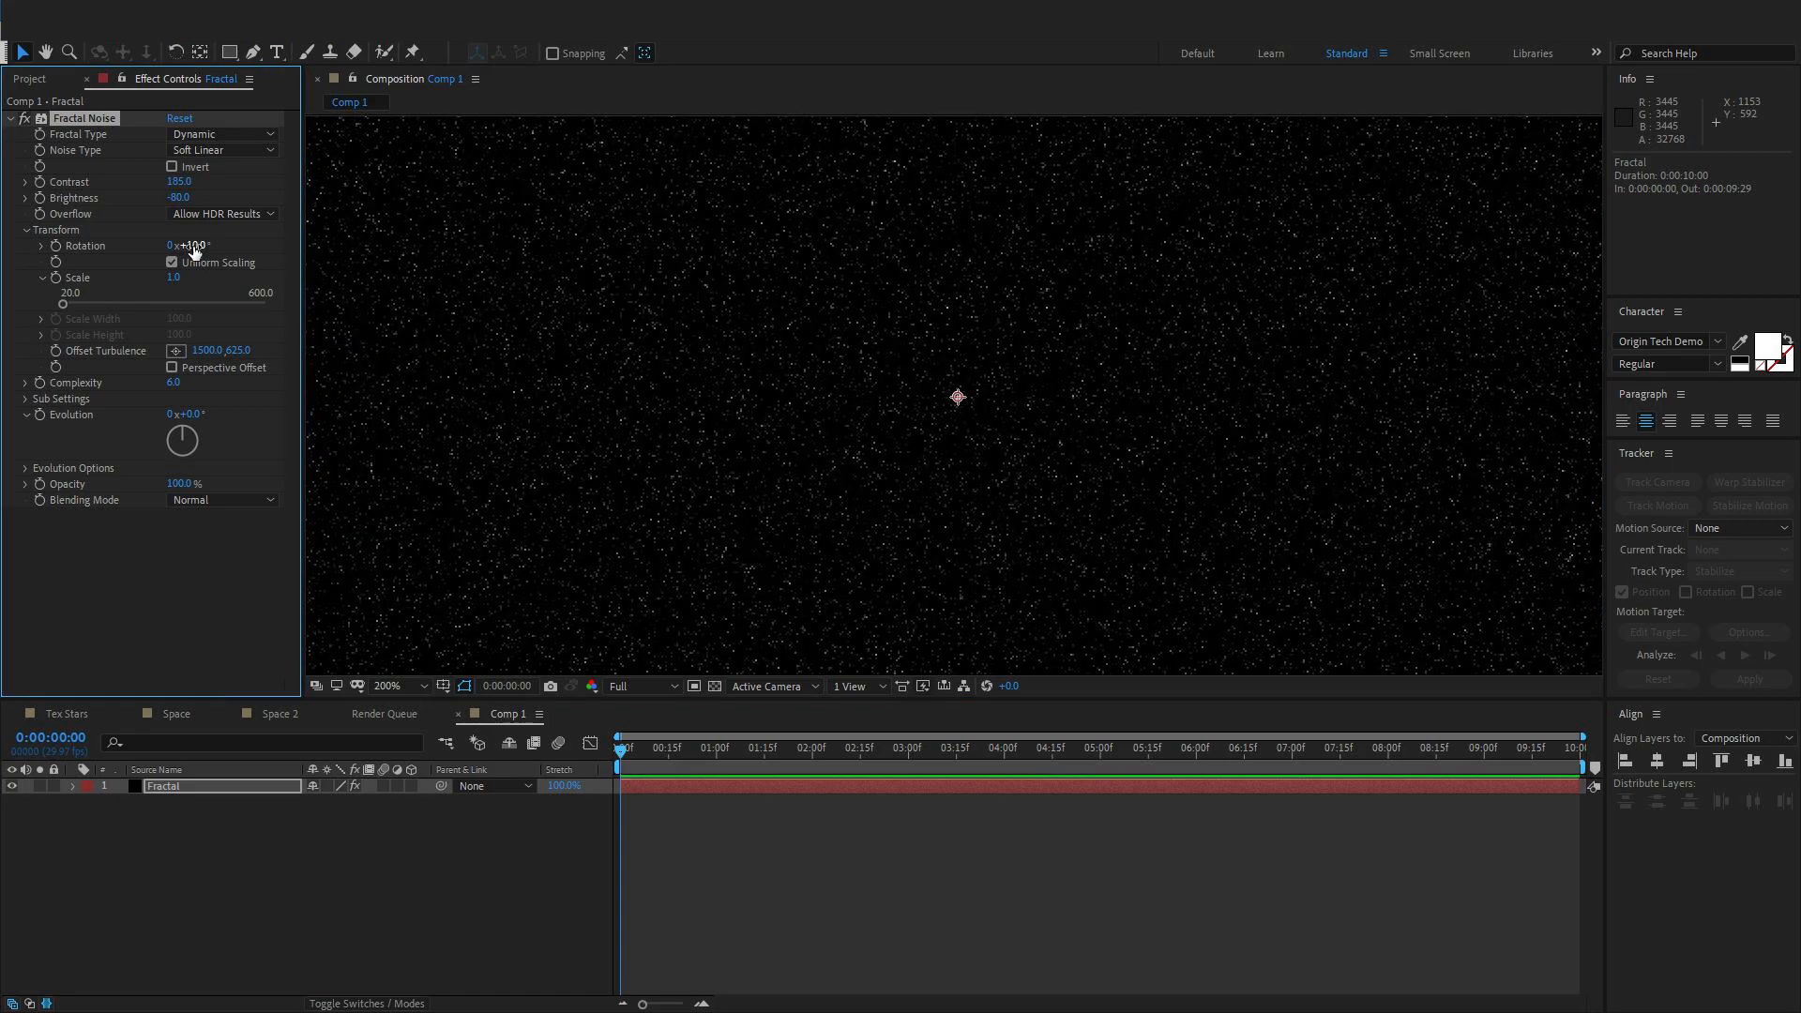
pyautogui.click(192, 246)
pyautogui.write('18.9')
pyautogui.press('Return')
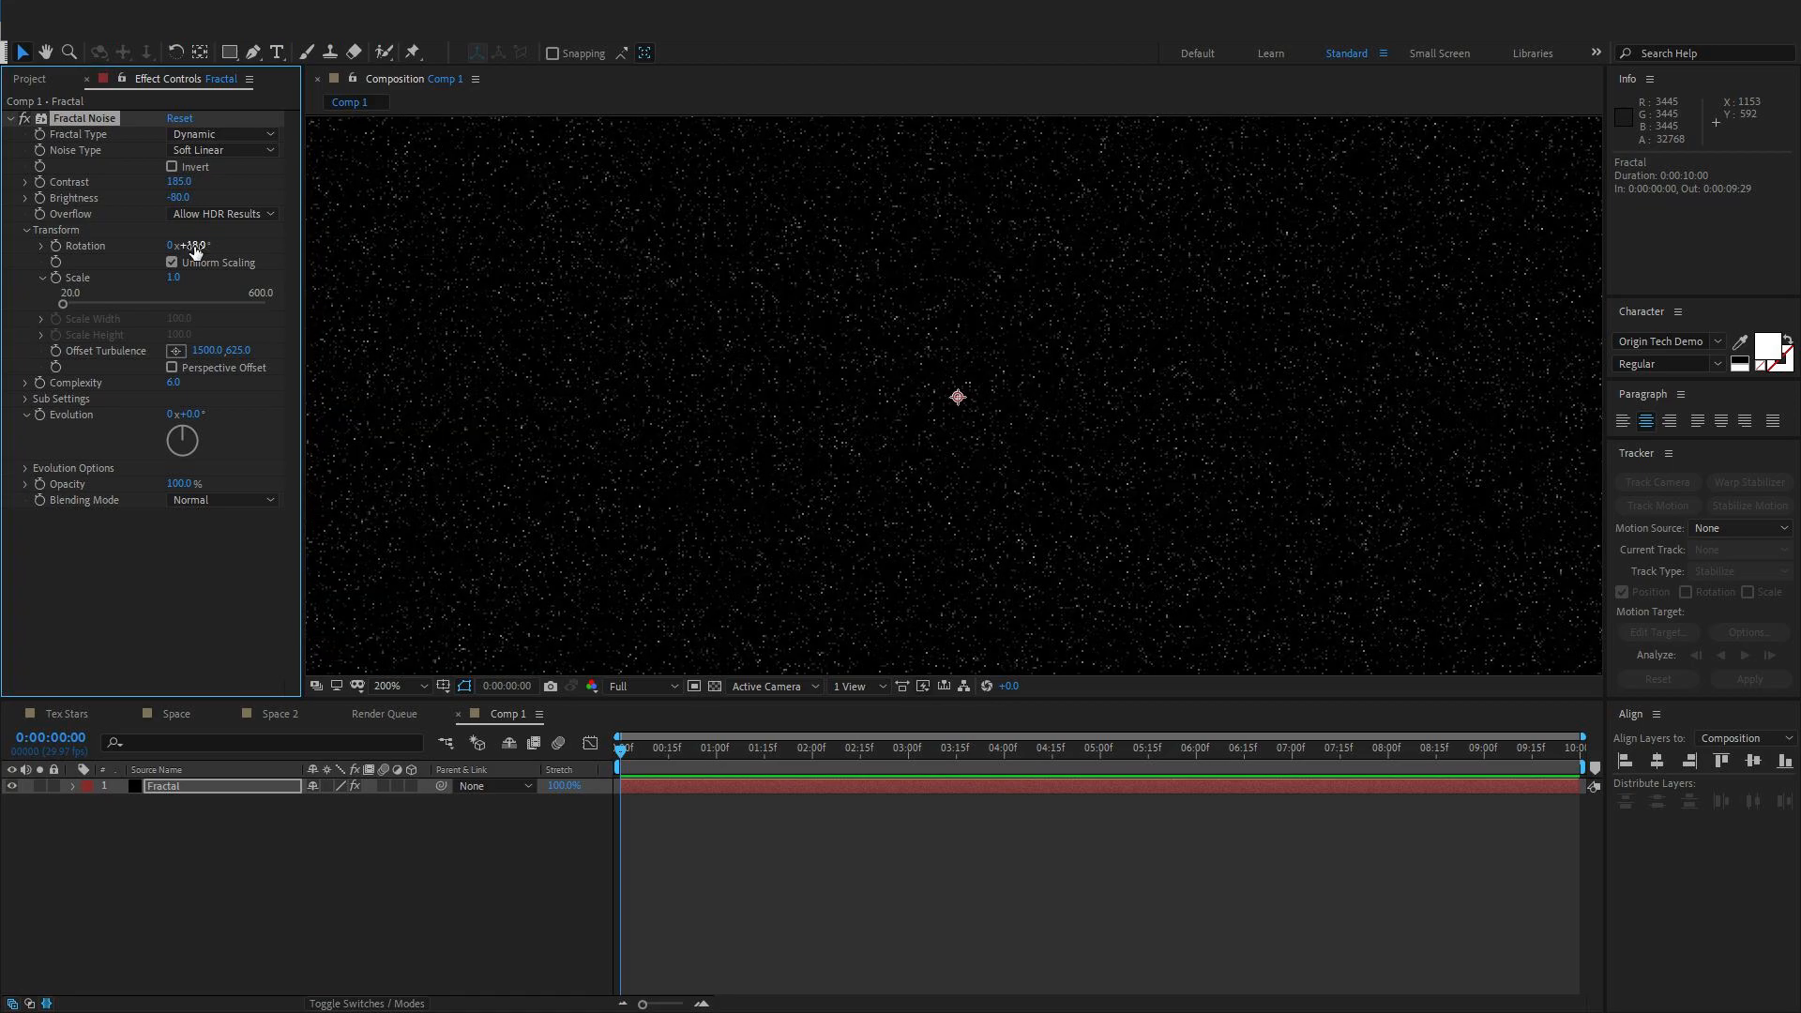
pyautogui.click(392, 686)
pyautogui.click(420, 378)
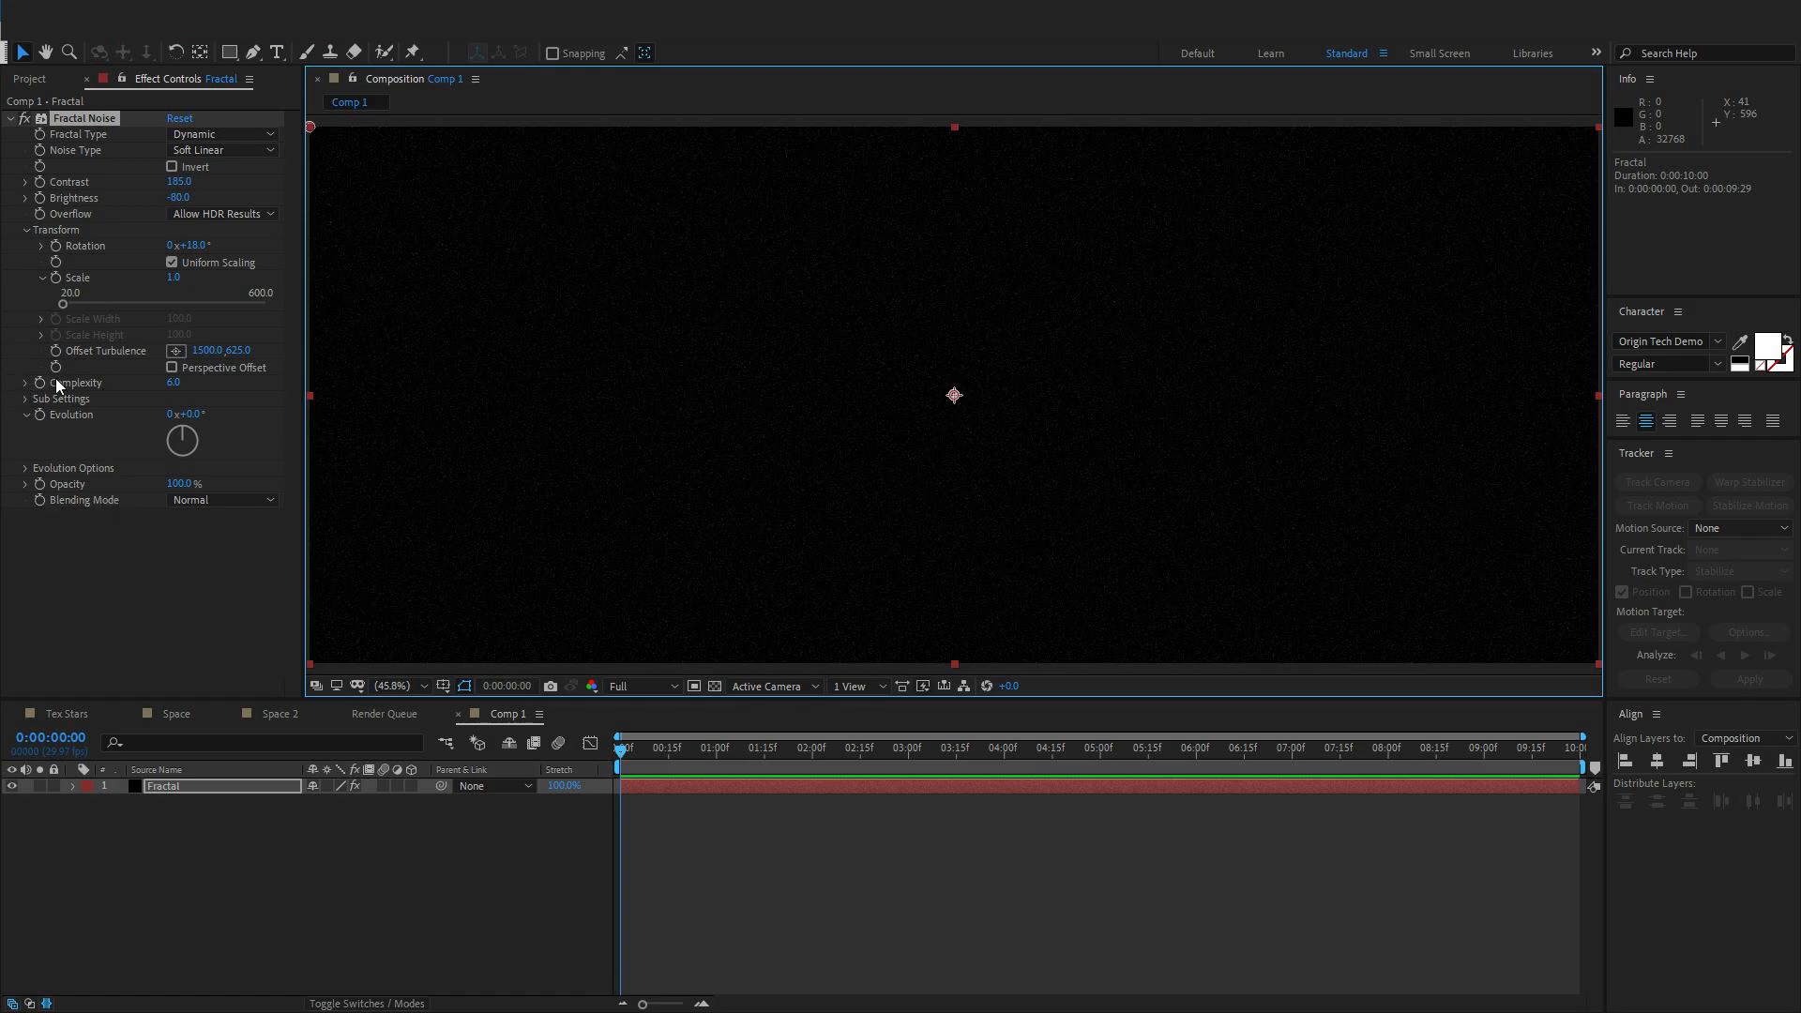
# Set the Fractal Noise complexity to 8
pyautogui.scroll(2, 790, 405)
pyautogui.click(172, 382)
pyautogui.write('3')
pyautogui.press('Return')
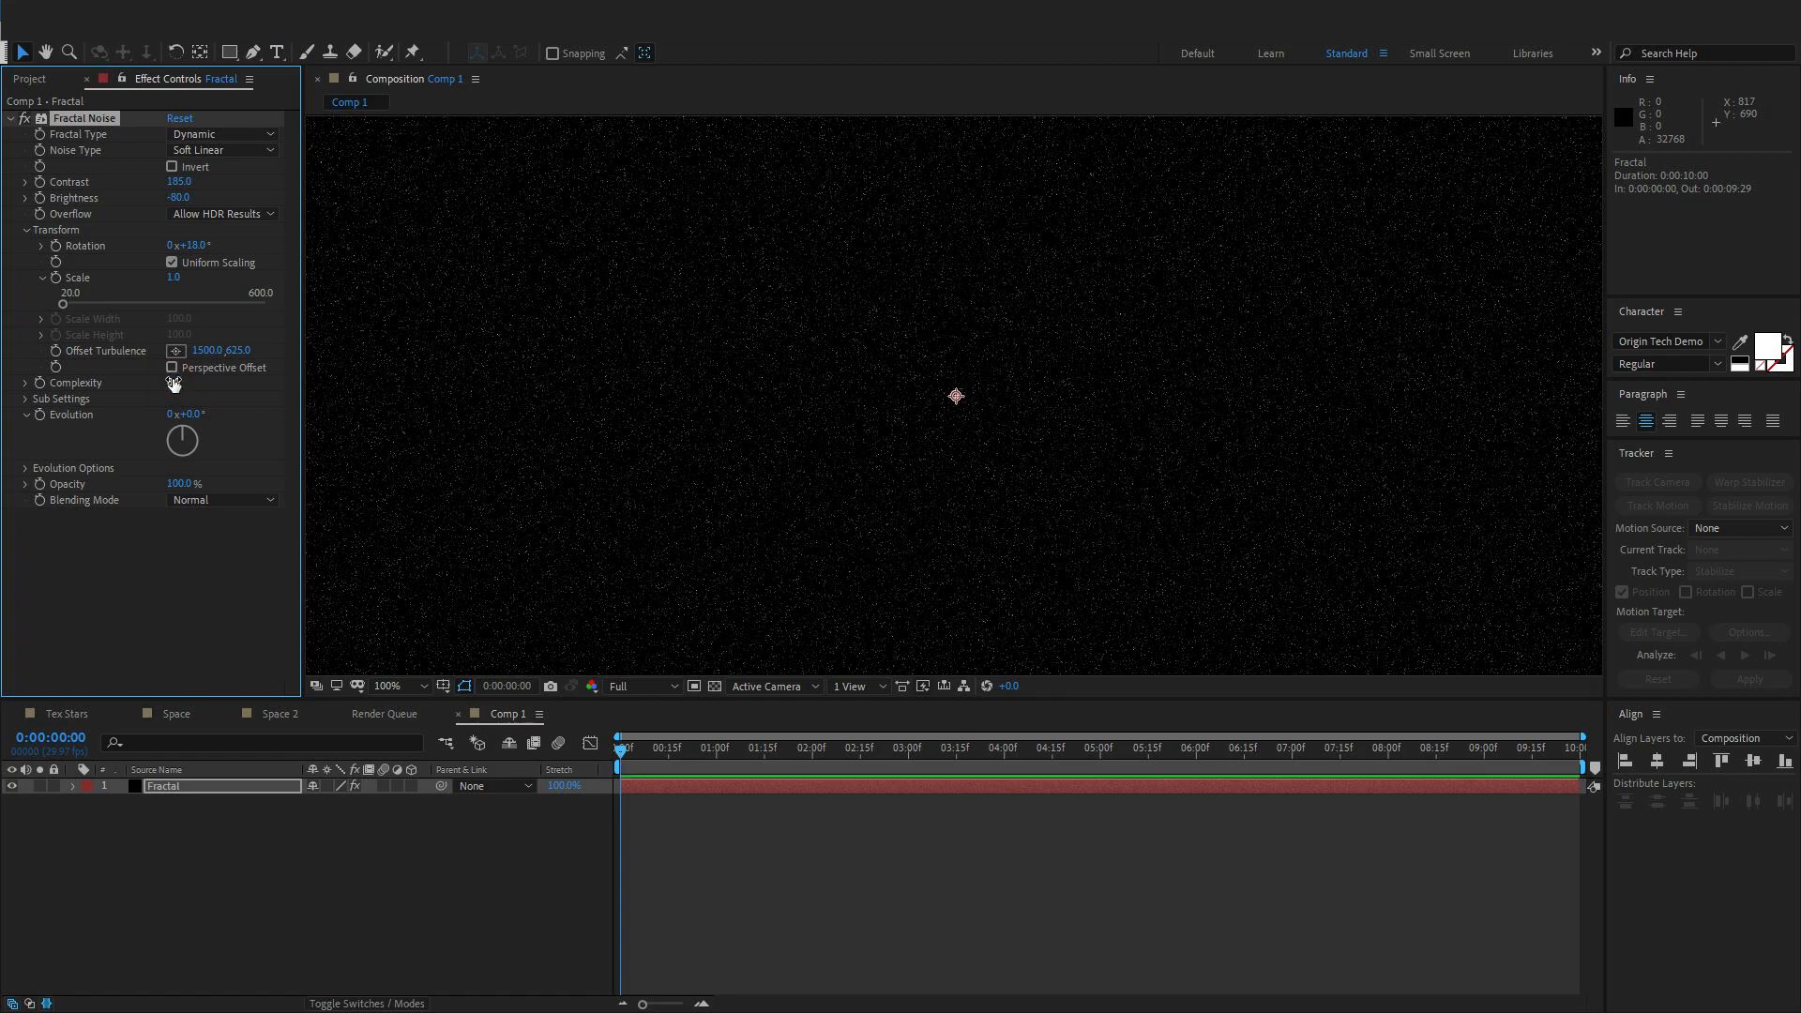
pyautogui.click(402, 686)
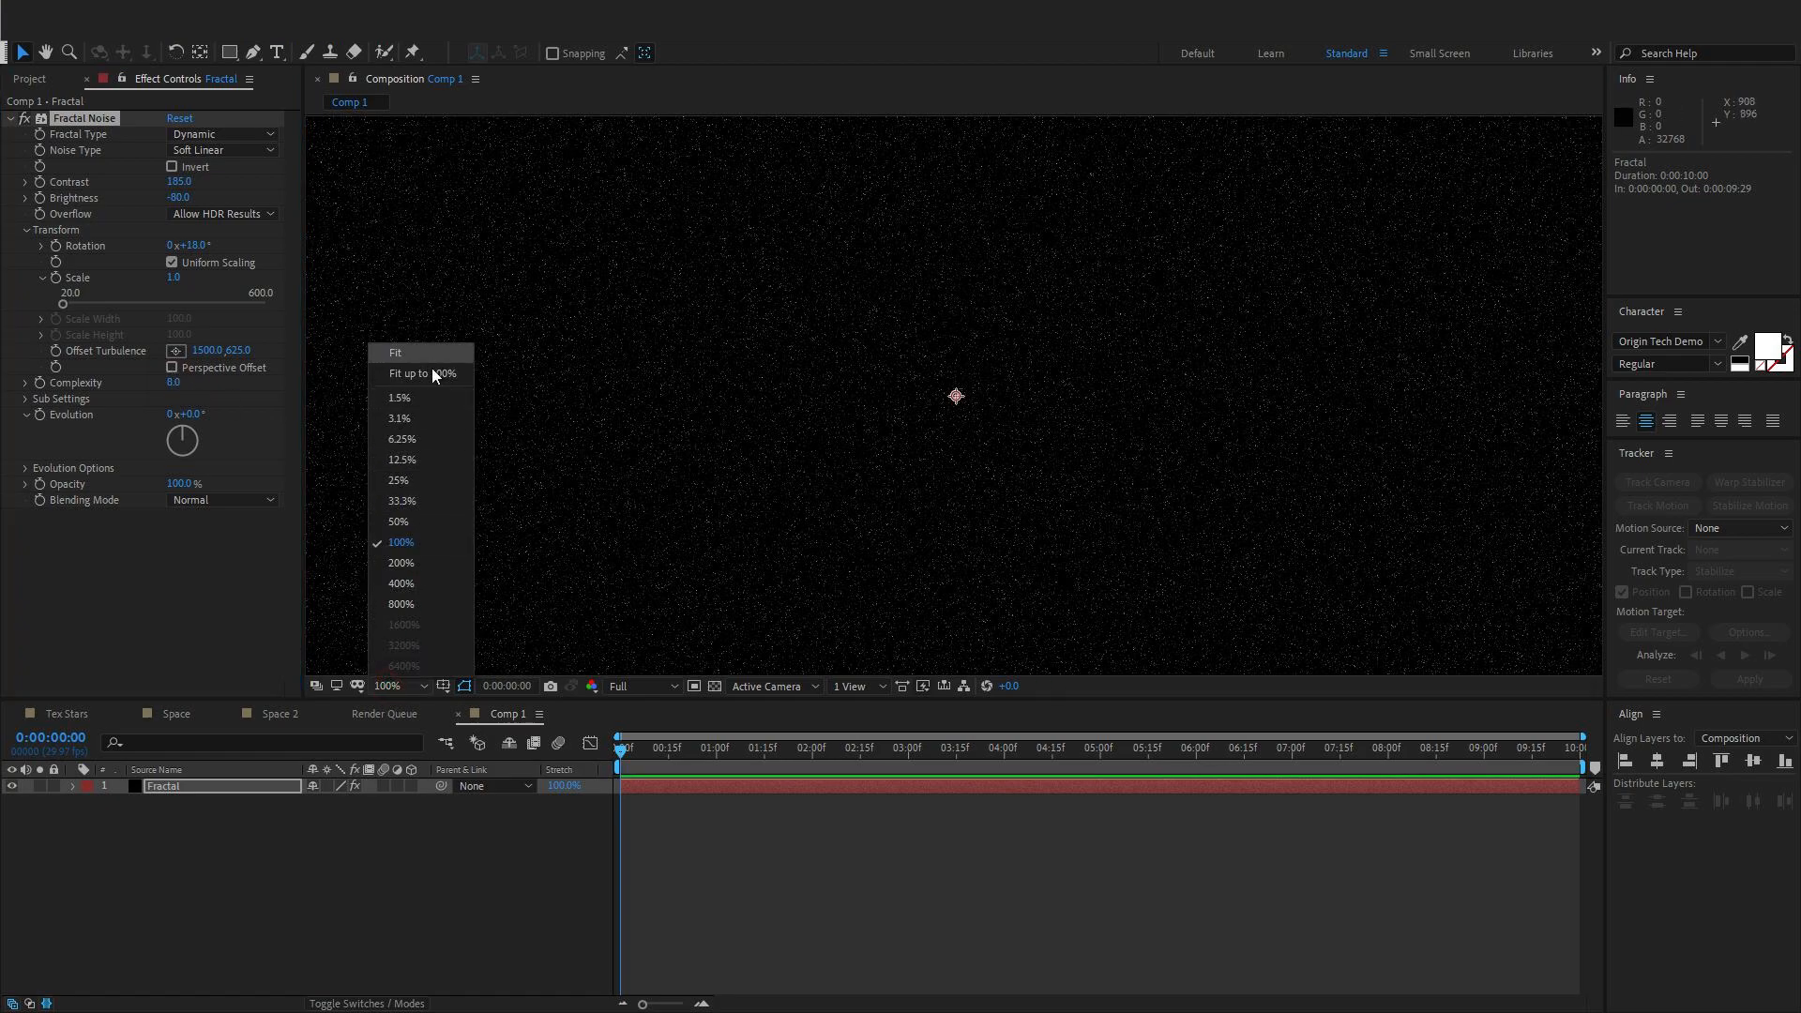
pyautogui.click(413, 372)
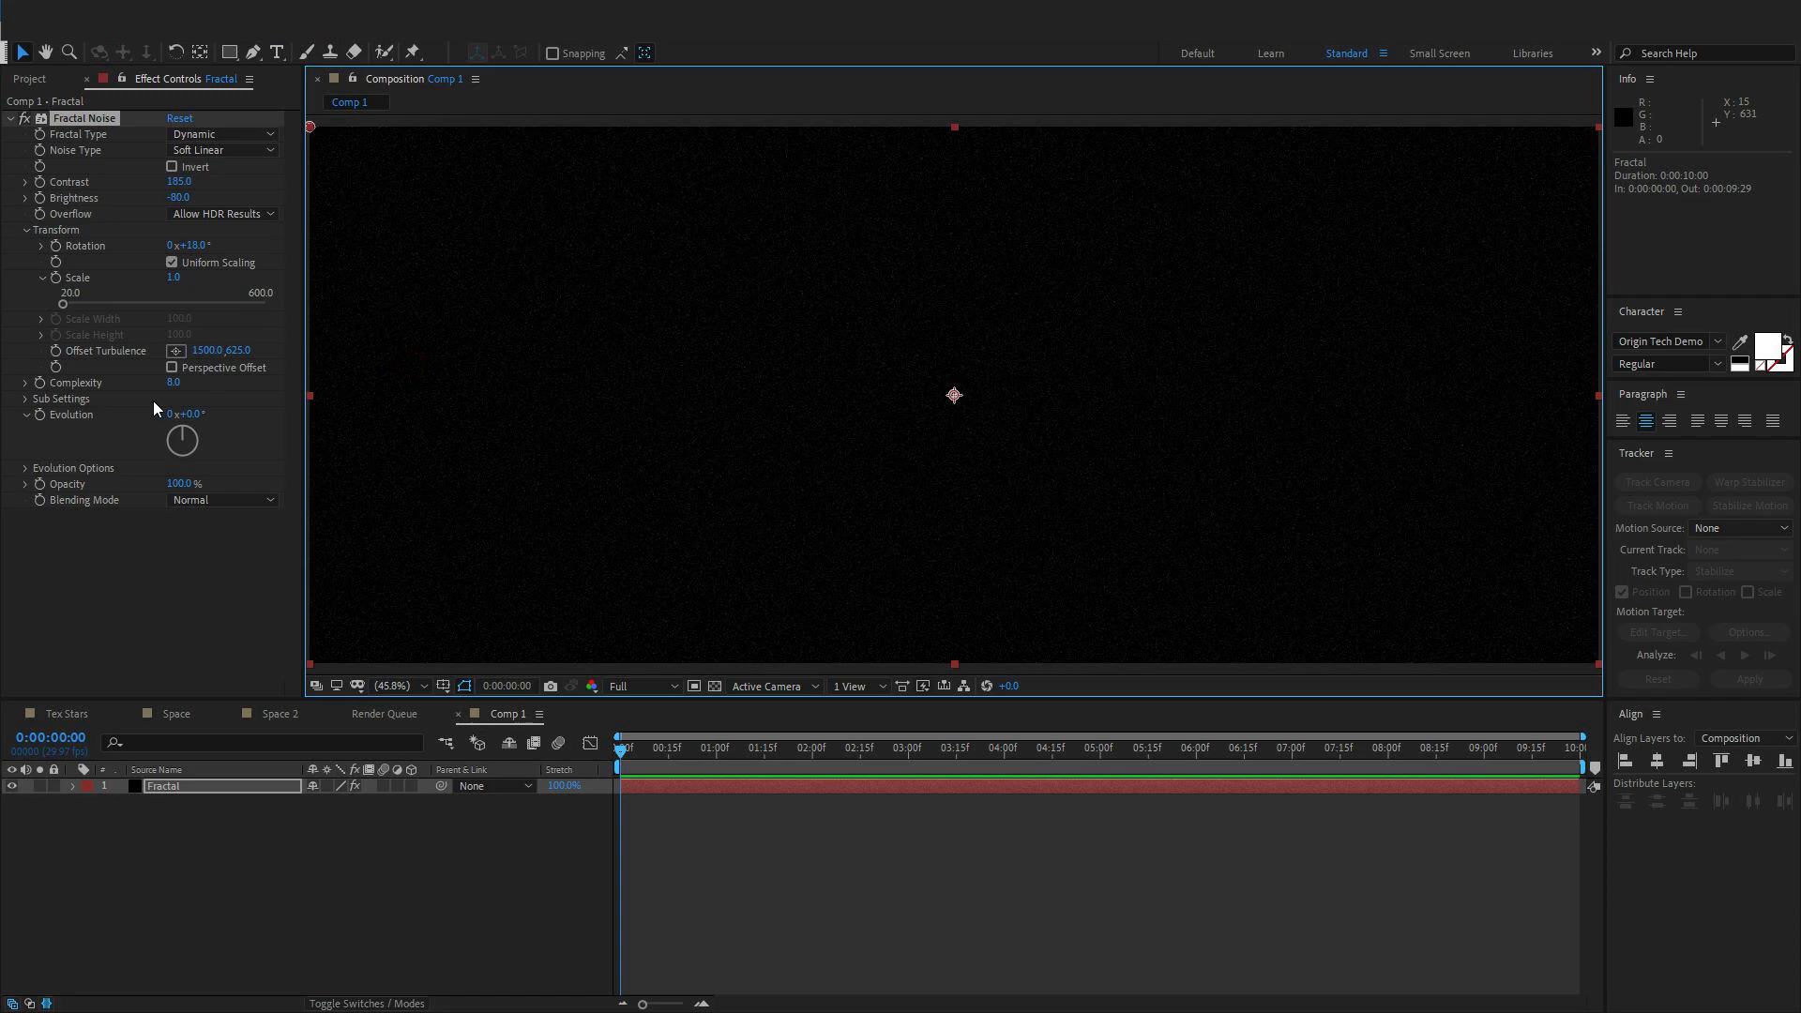
# Duplicate the Fractal layer with the current time back at the start of the composition
pyautogui.click(661, 763)
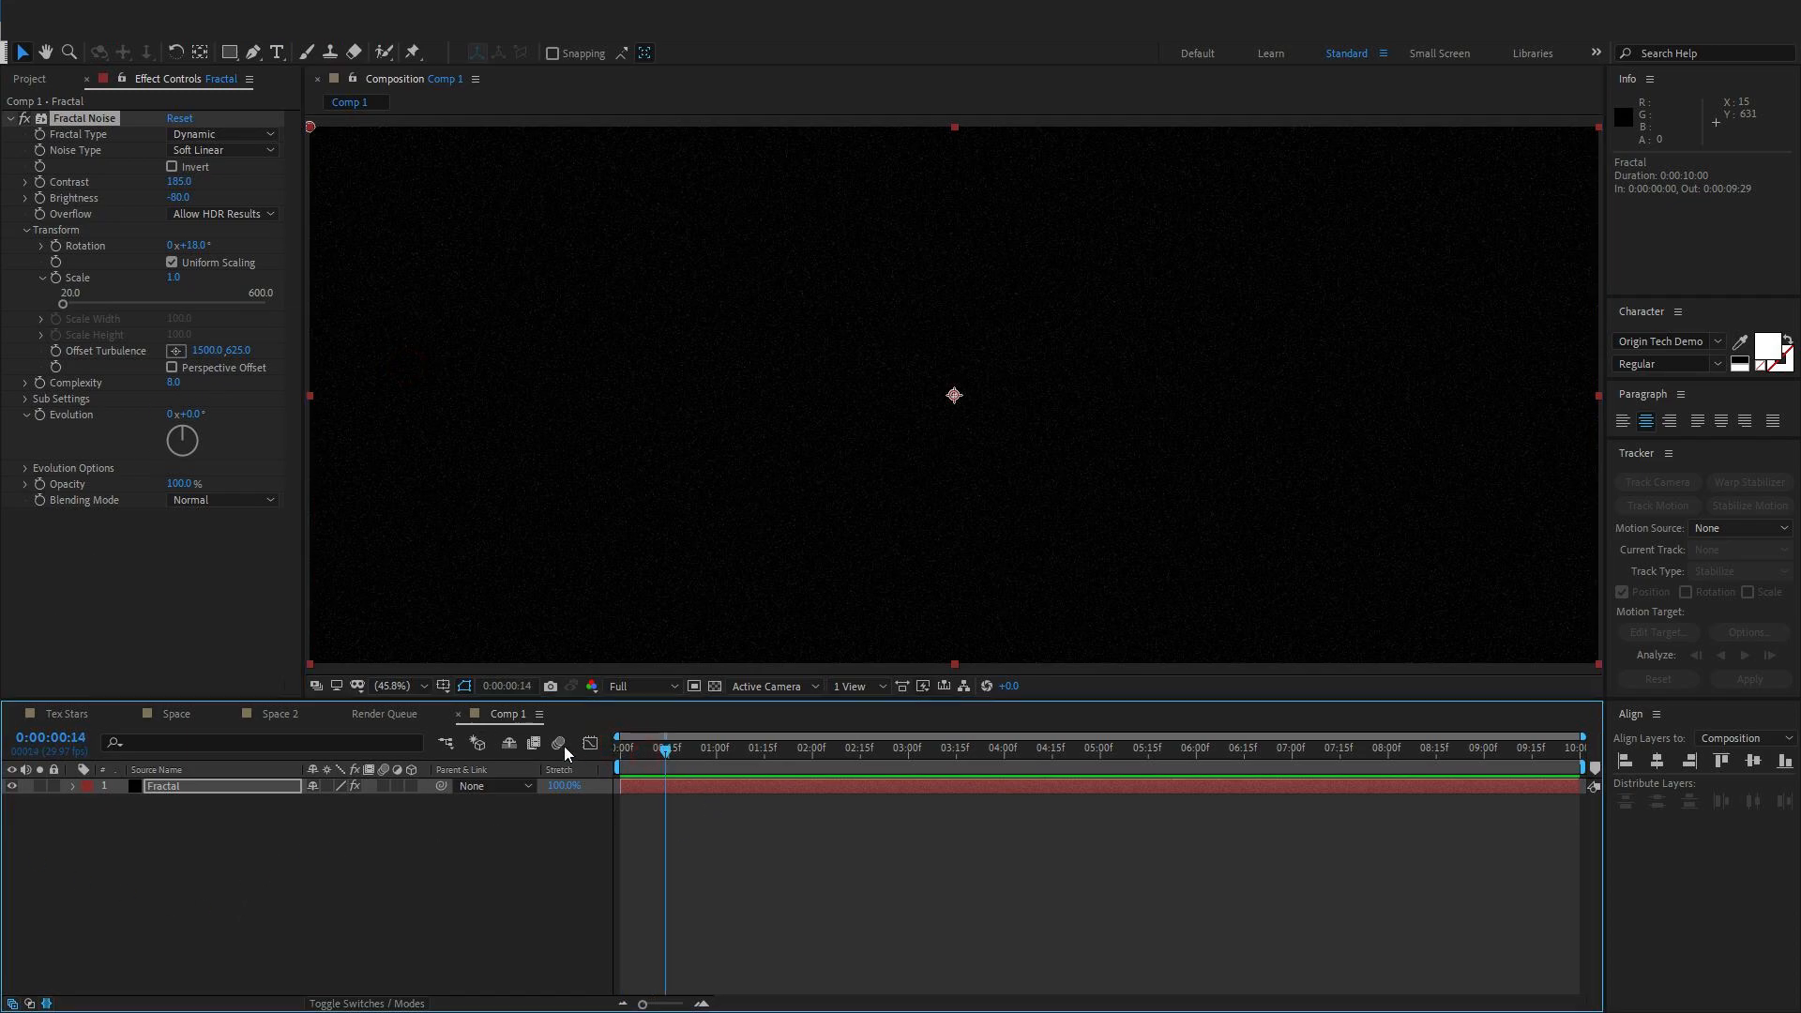
pyautogui.click(178, 788)
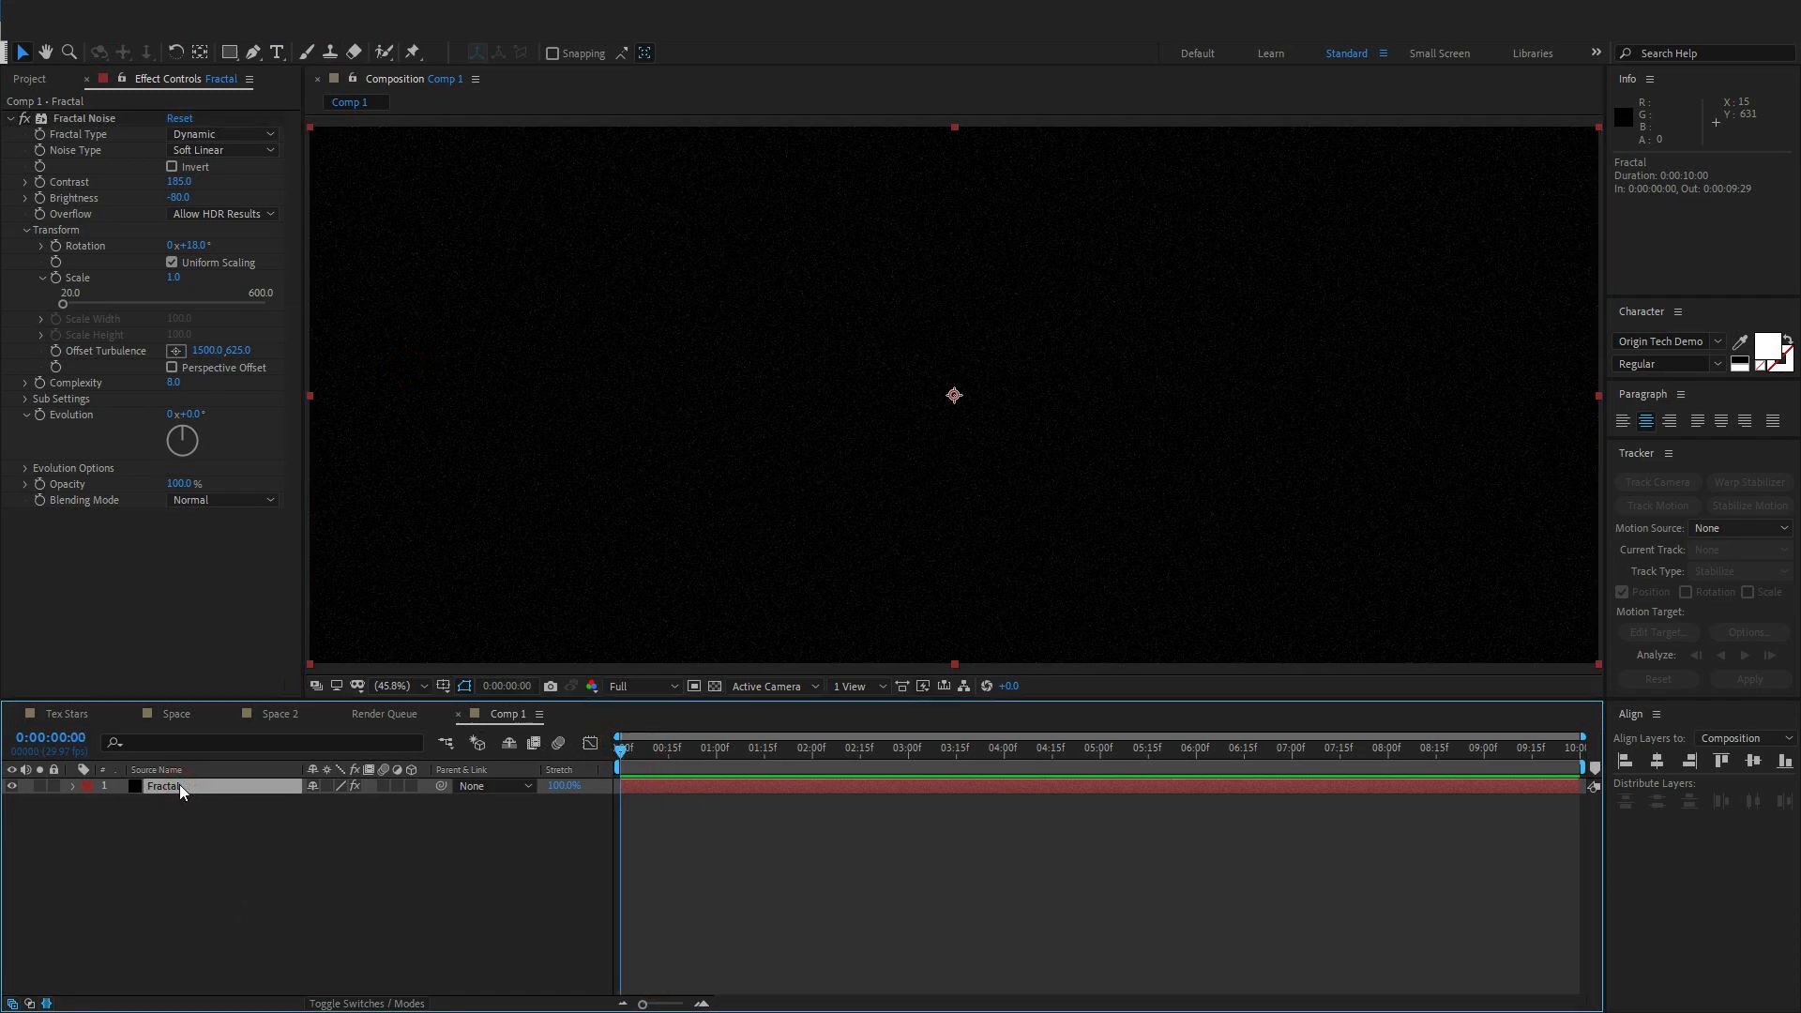
pyautogui.hotkey('ctrl', 'd')
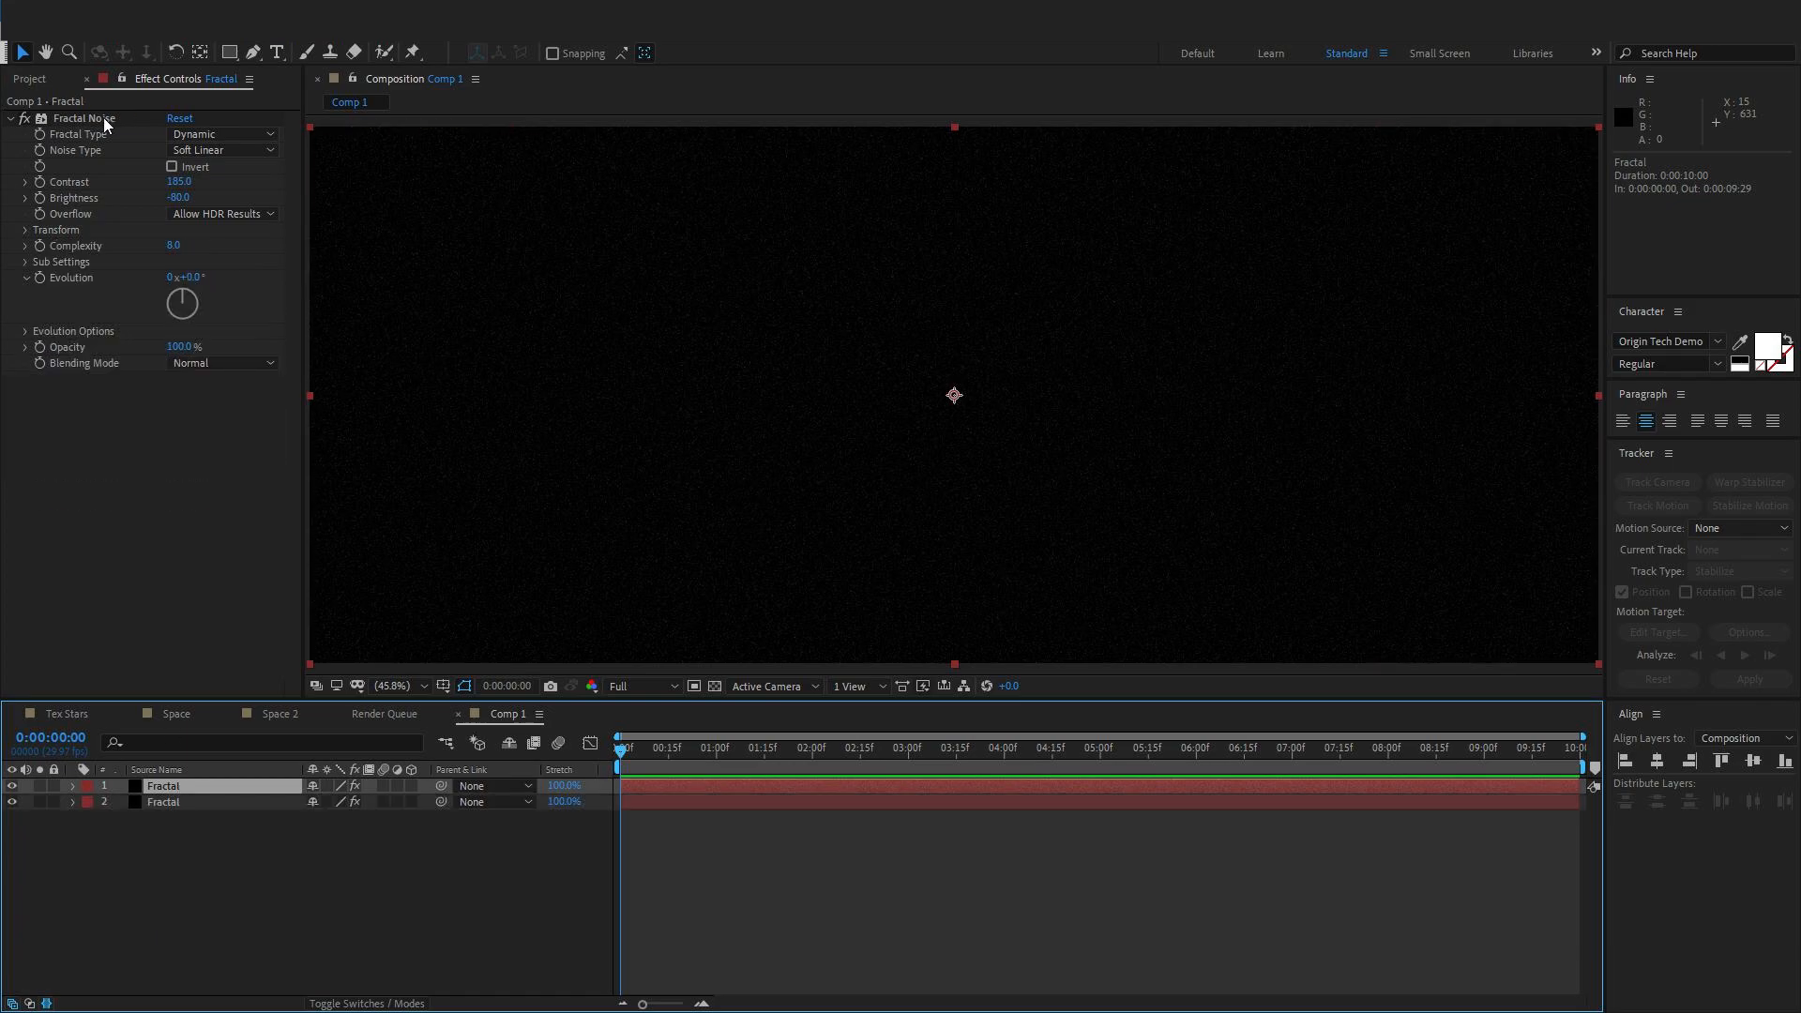
# Reset the Fractal Noise effect on the upper Fractal layer and set its fractal type to Dynamic Progressive
pyautogui.click(159, 116)
pyautogui.click(191, 117)
pyautogui.click(209, 133)
pyautogui.click(268, 276)
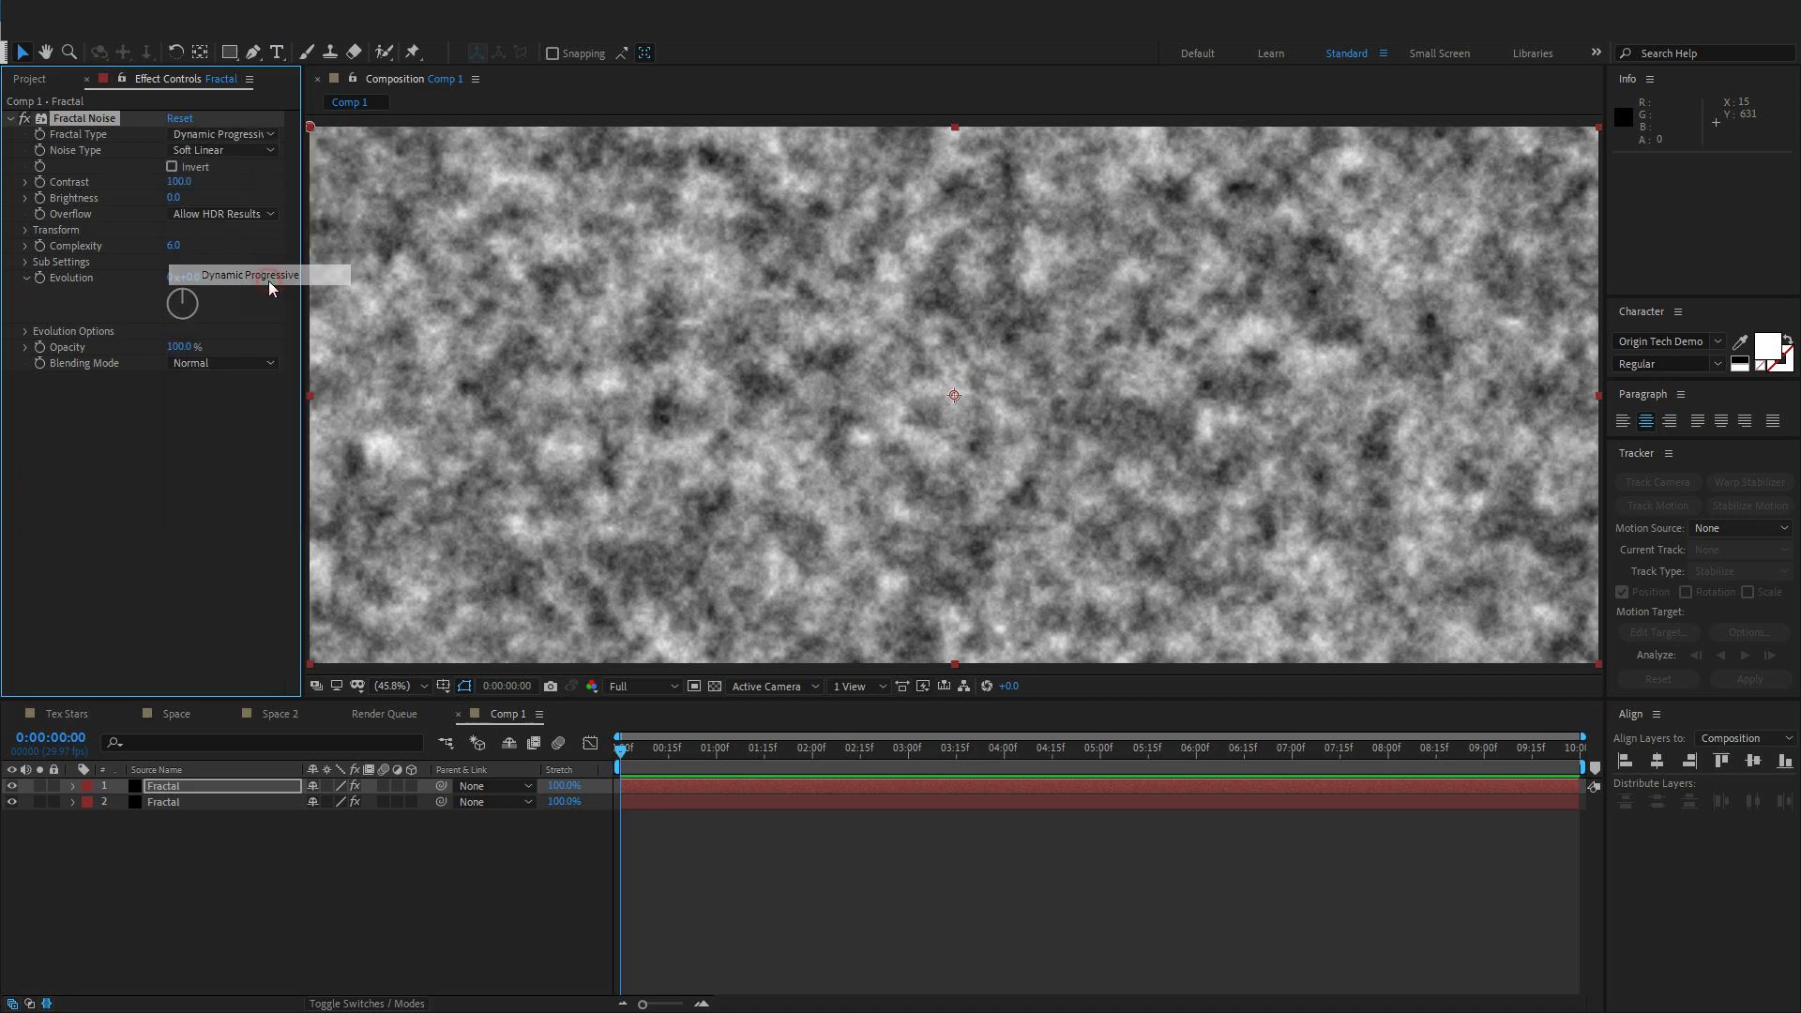
# Set the Fractal Noise noise type to Spline and turn on Invert
pyautogui.click(205, 149)
pyautogui.click(222, 228)
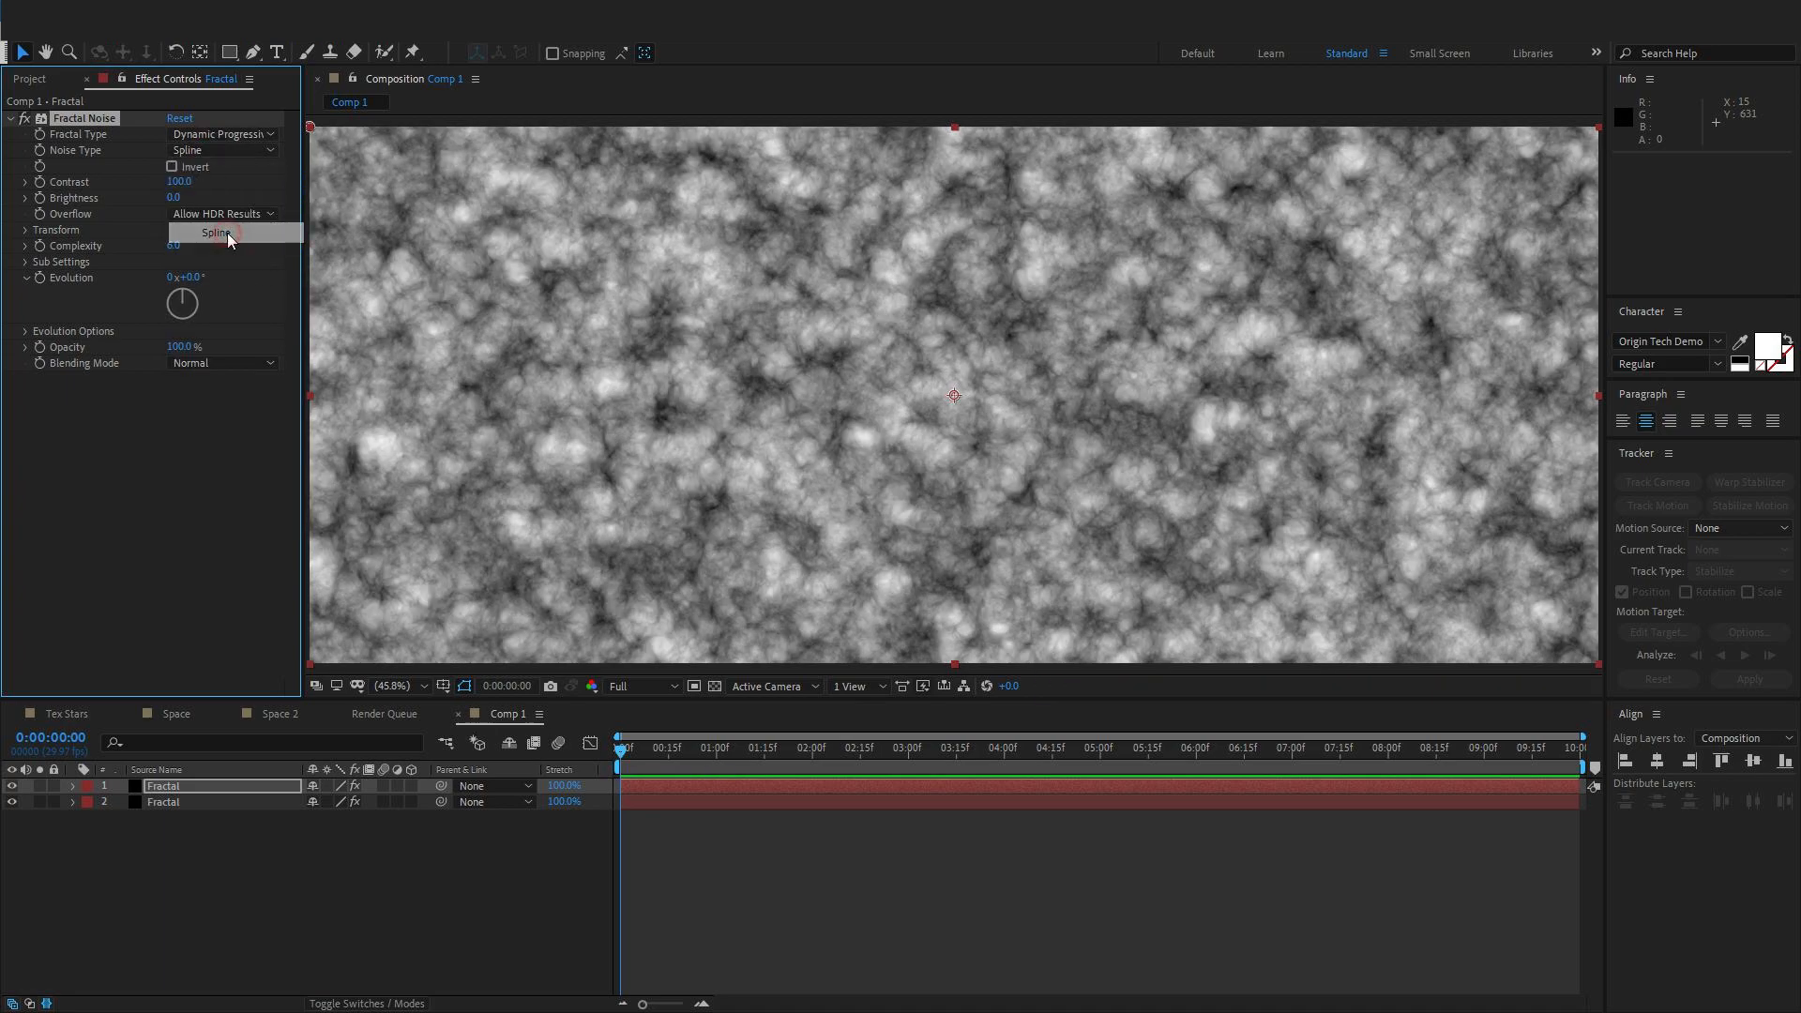
pyautogui.click(171, 166)
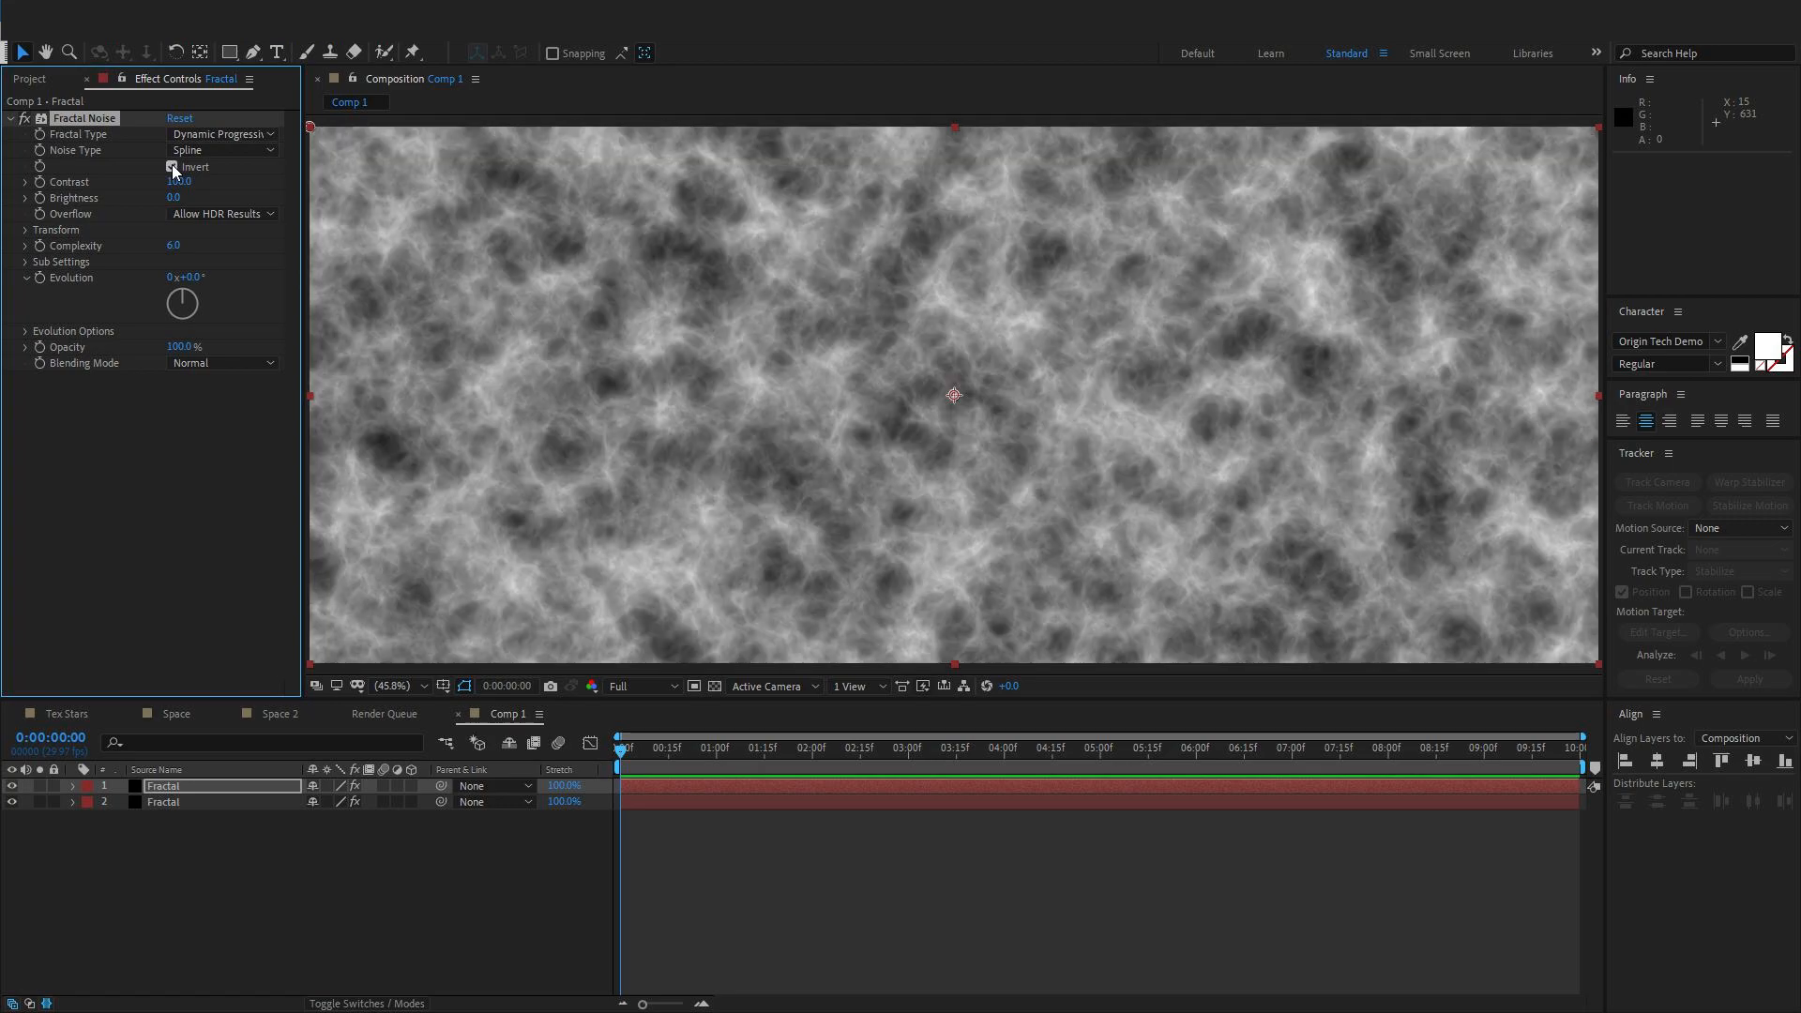
# Set the upper layer's Fractal Noise contrast first to 160 and finally to 180
pyautogui.click(179, 182)
pyautogui.write('160')
pyautogui.press('Return')
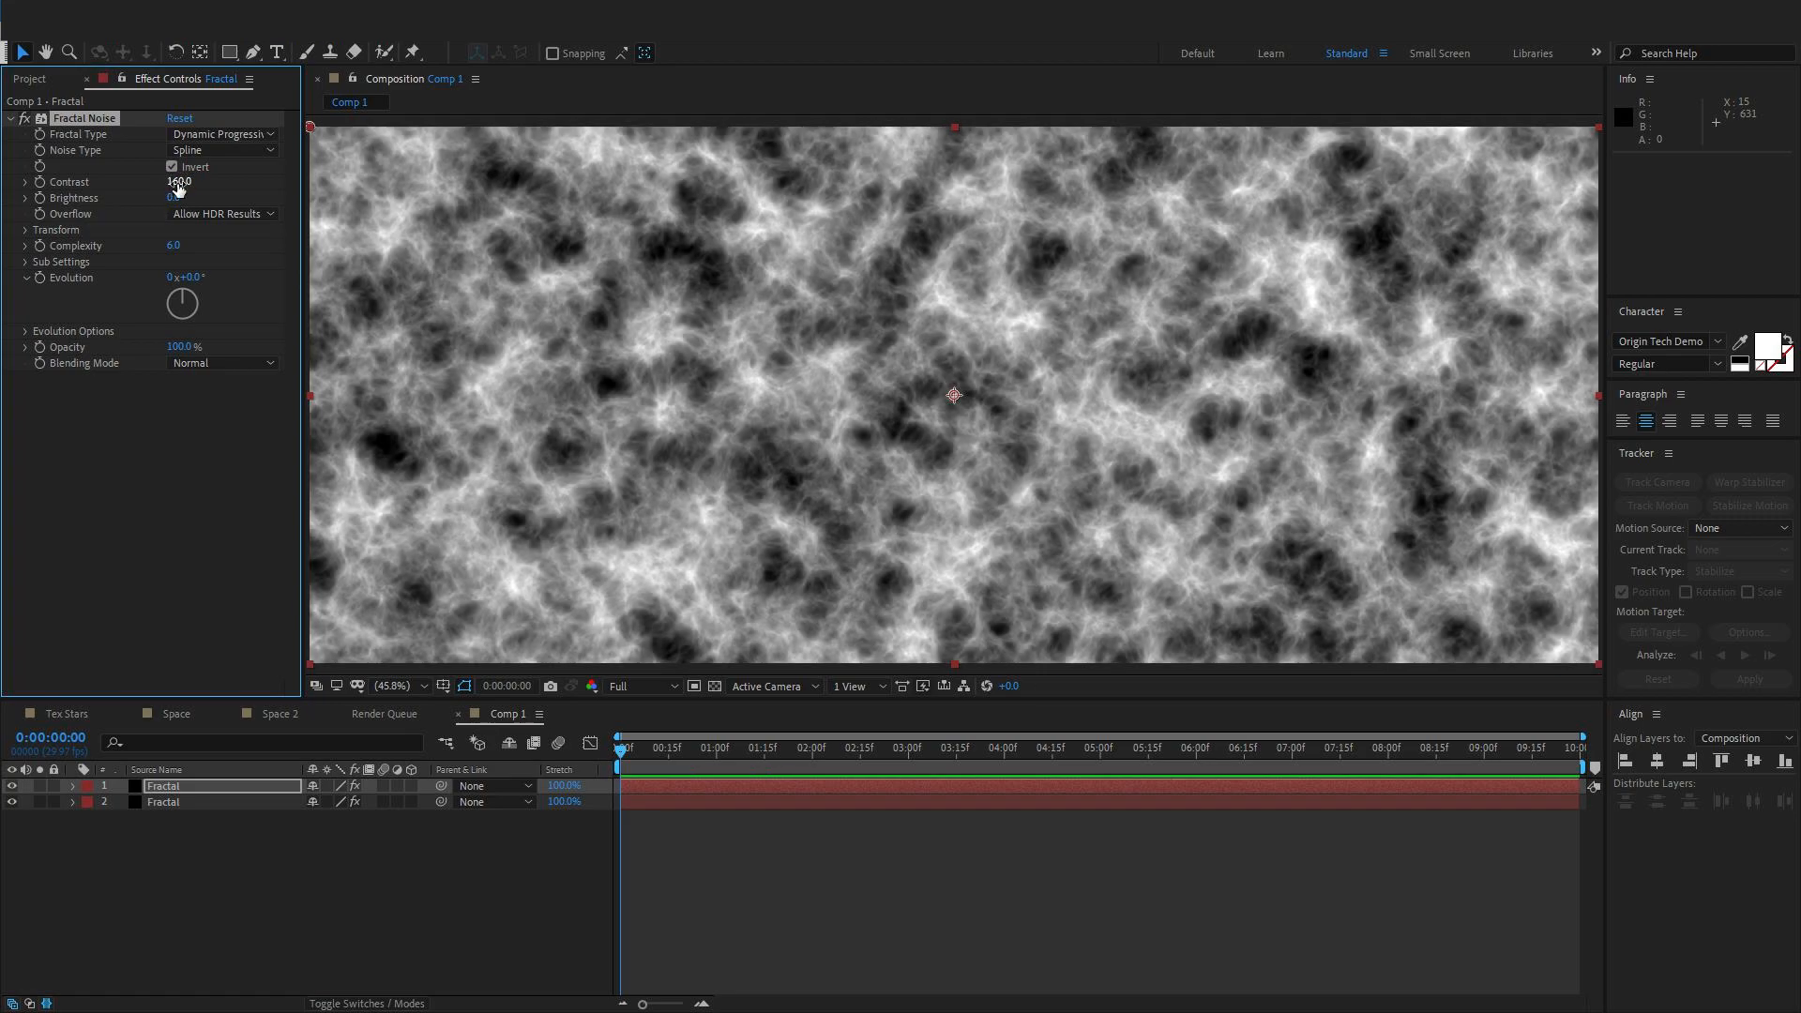
pyautogui.click(188, 182)
pyautogui.write('180')
pyautogui.press('Return')
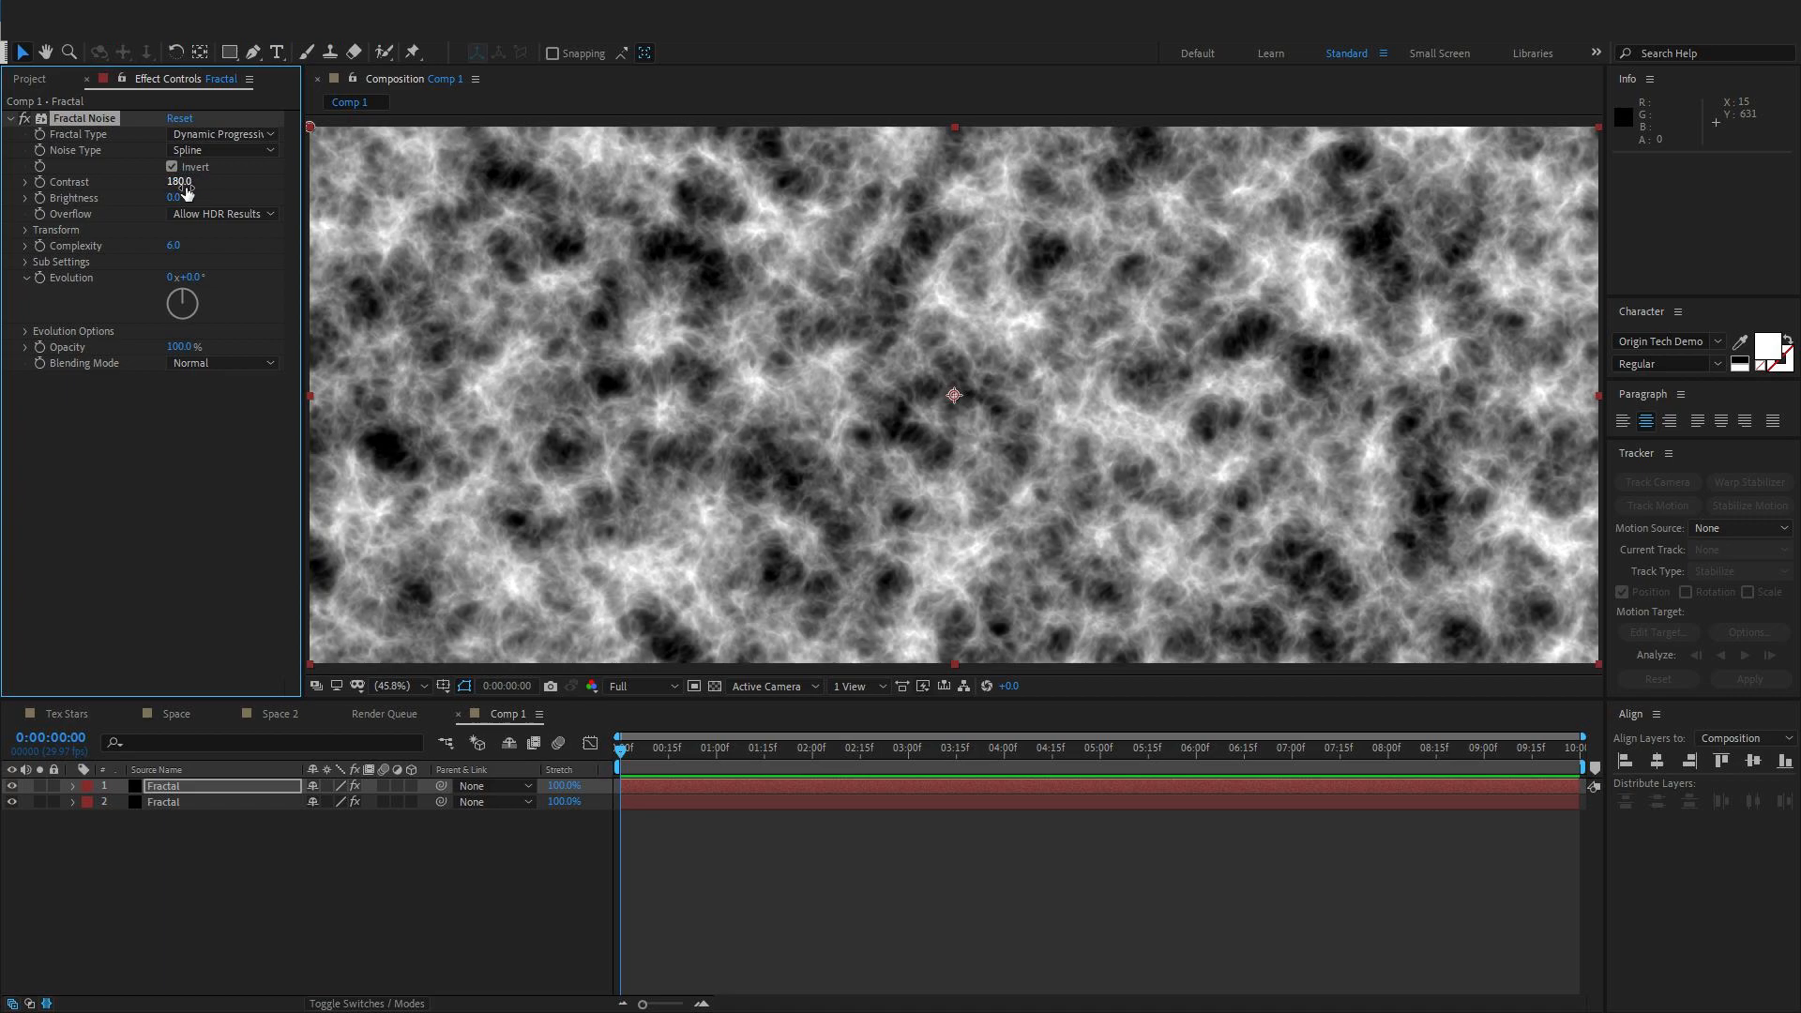
# Set the upper layer's Fractal Noise complexity to 10 and check the detail up close before fitting the whole frame
pyautogui.click(177, 245)
pyautogui.write('10')
pyautogui.press('Return')
pyautogui.press('/')
pyautogui.press('.')
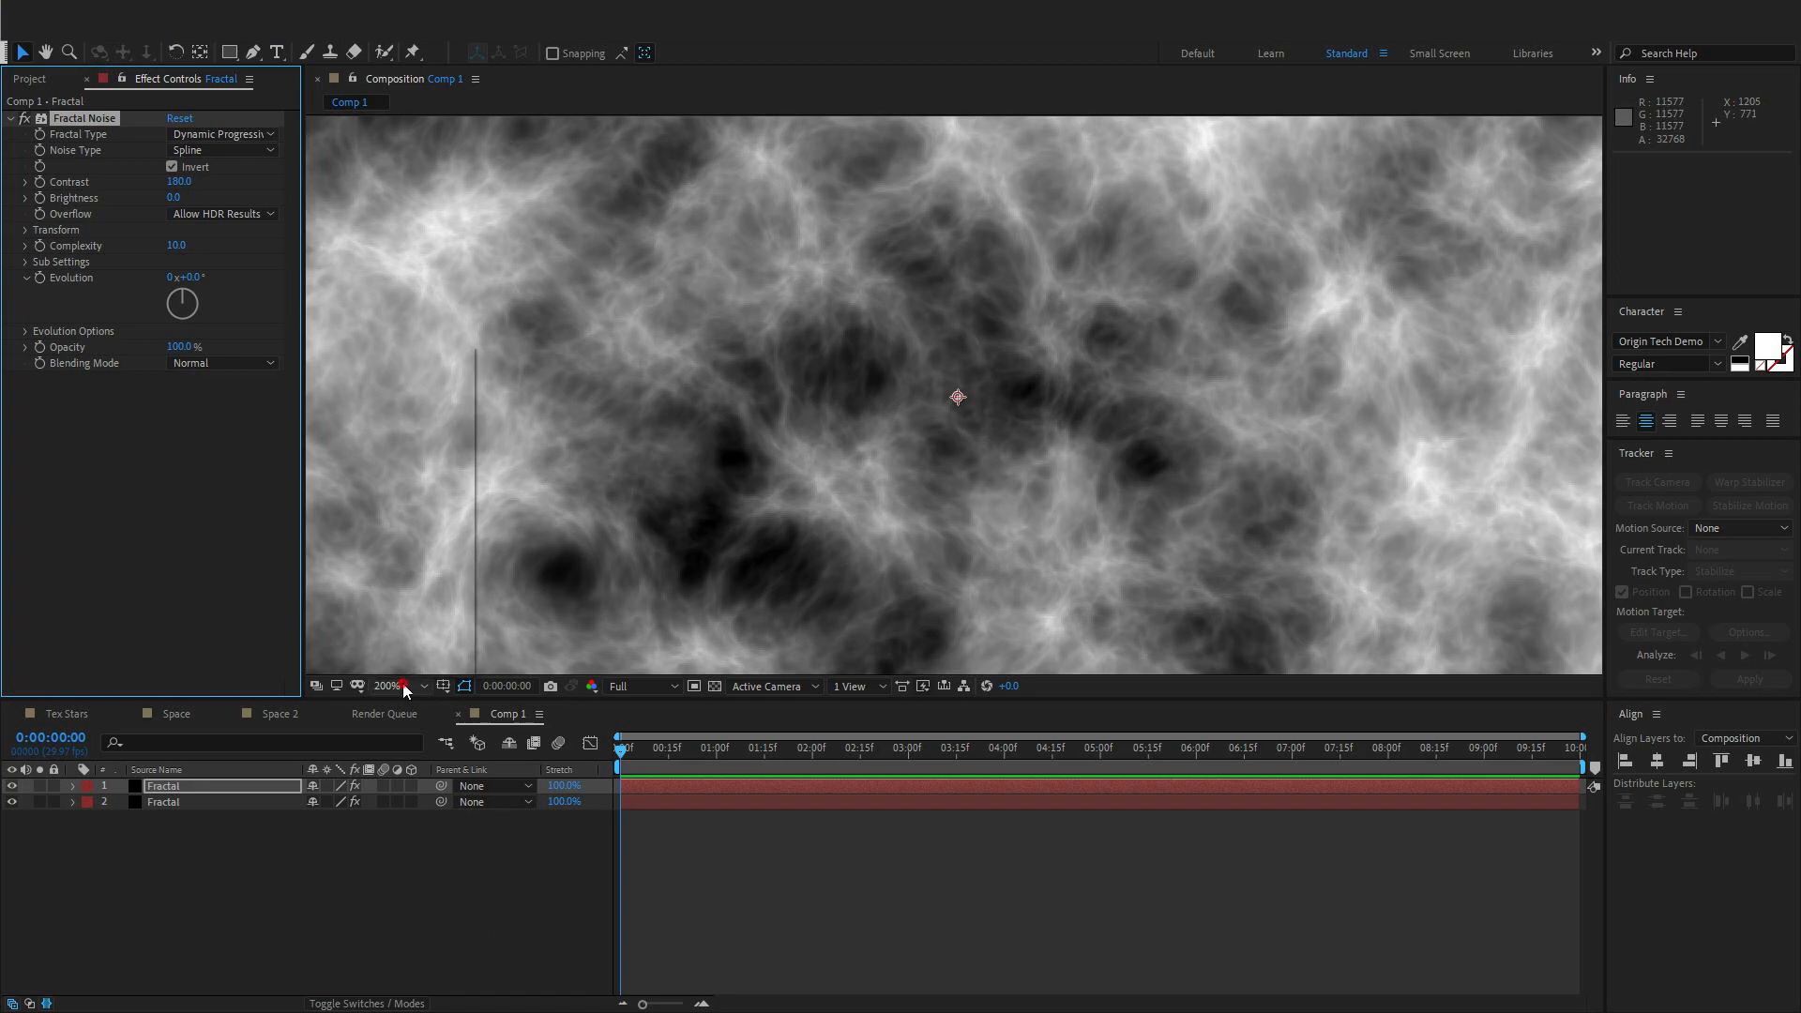
pyautogui.click(406, 691)
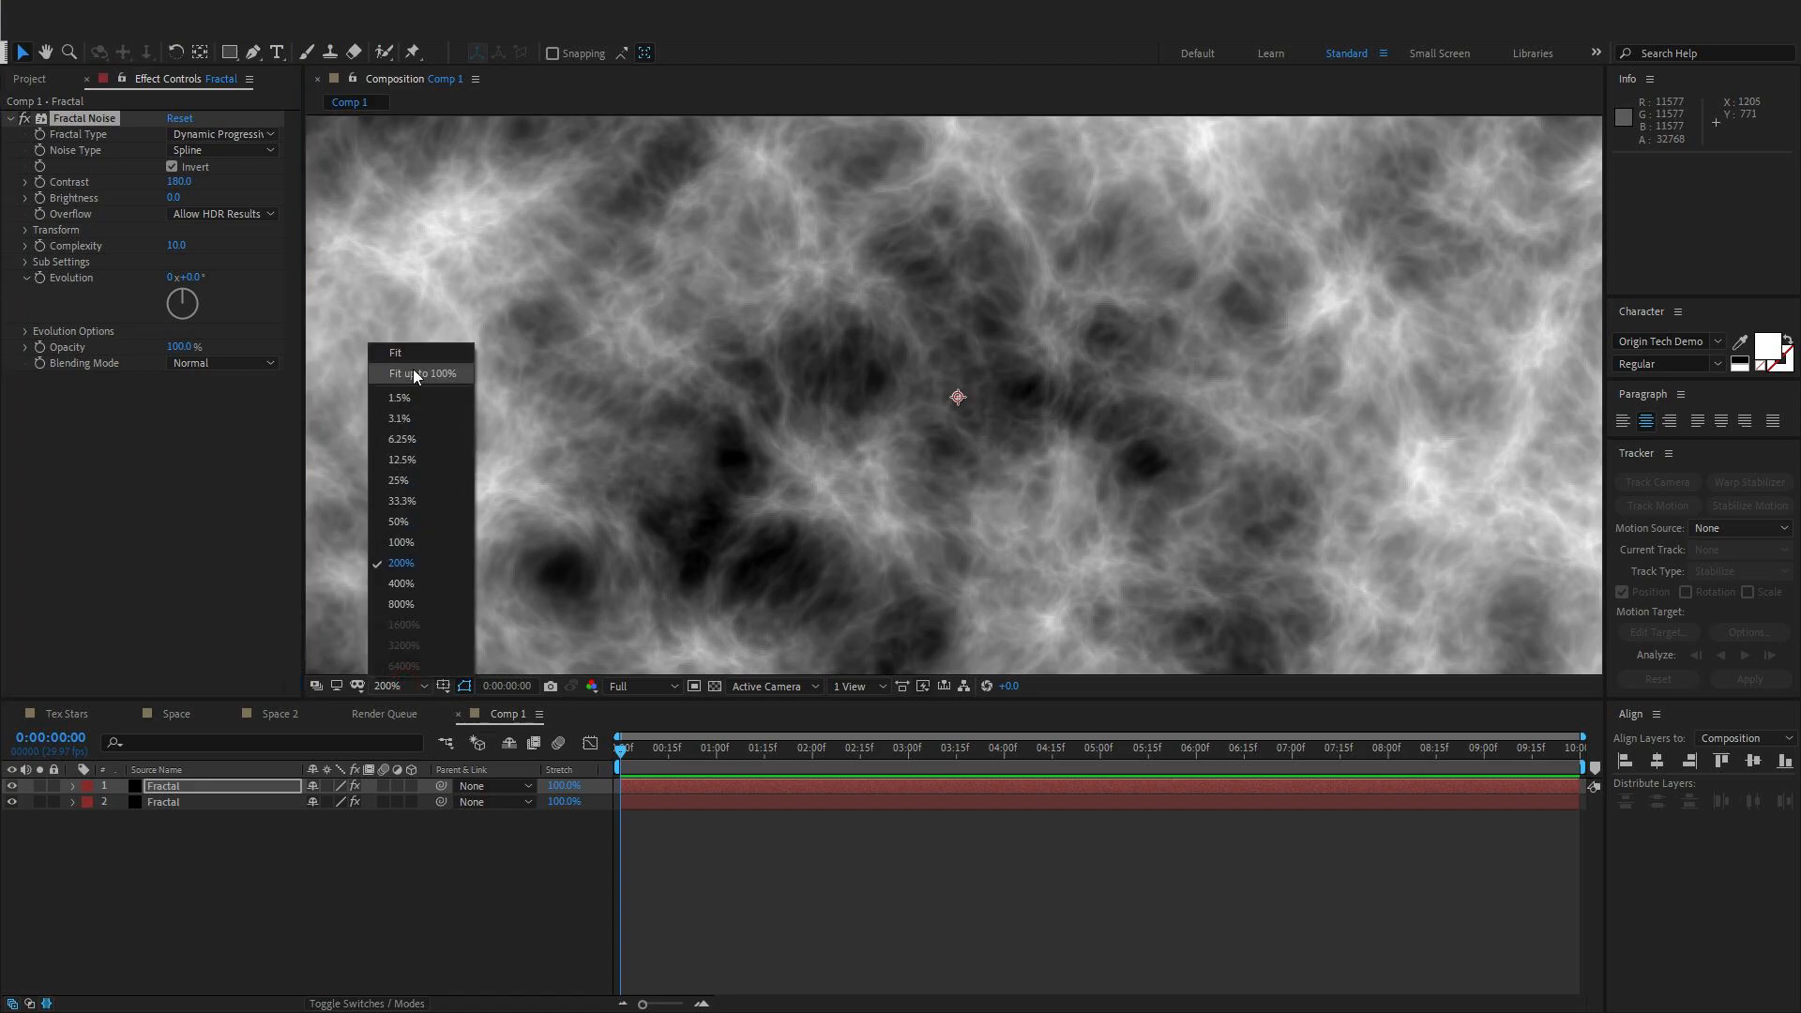
pyautogui.click(412, 369)
# Draw a closed, curved nine-point Pen mask shaped like a wide cloud around the middle of the upper Fractal layer
pyautogui.click(254, 52)
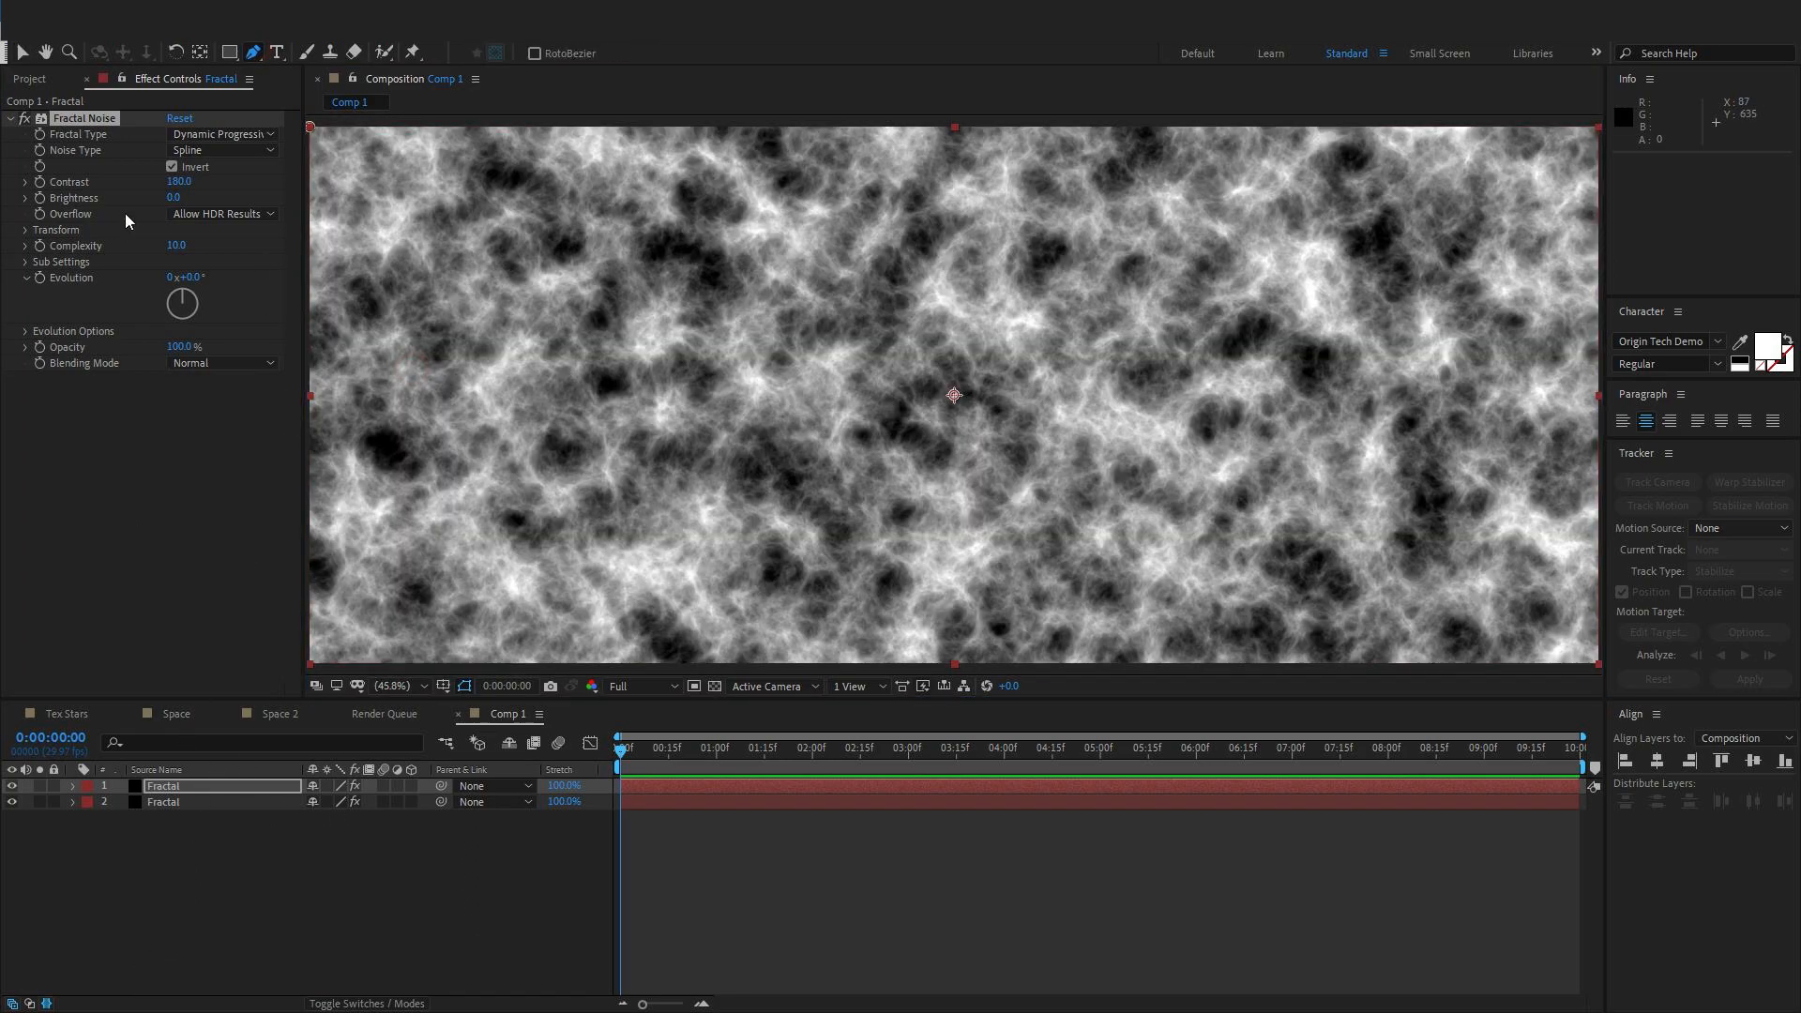
pyautogui.click(1108, 328)
pyautogui.moveTo(970, 310); pyautogui.dragTo(878, 316)
pyautogui.moveTo(768, 310); pyautogui.dragTo(719, 359)
pyautogui.moveTo(646, 391); pyautogui.dragTo(588, 432)
pyautogui.moveTo(600, 526); pyautogui.dragTo(776, 549)
pyautogui.moveTo(950, 536); pyautogui.dragTo(1088, 531)
pyautogui.moveTo(1282, 499); pyautogui.dragTo(1298, 458)
pyautogui.moveTo(1280, 406); pyautogui.dragTo(1208, 380)
pyautogui.moveTo(1178, 372); pyautogui.dragTo(1120, 348)
pyautogui.click(1107, 329)
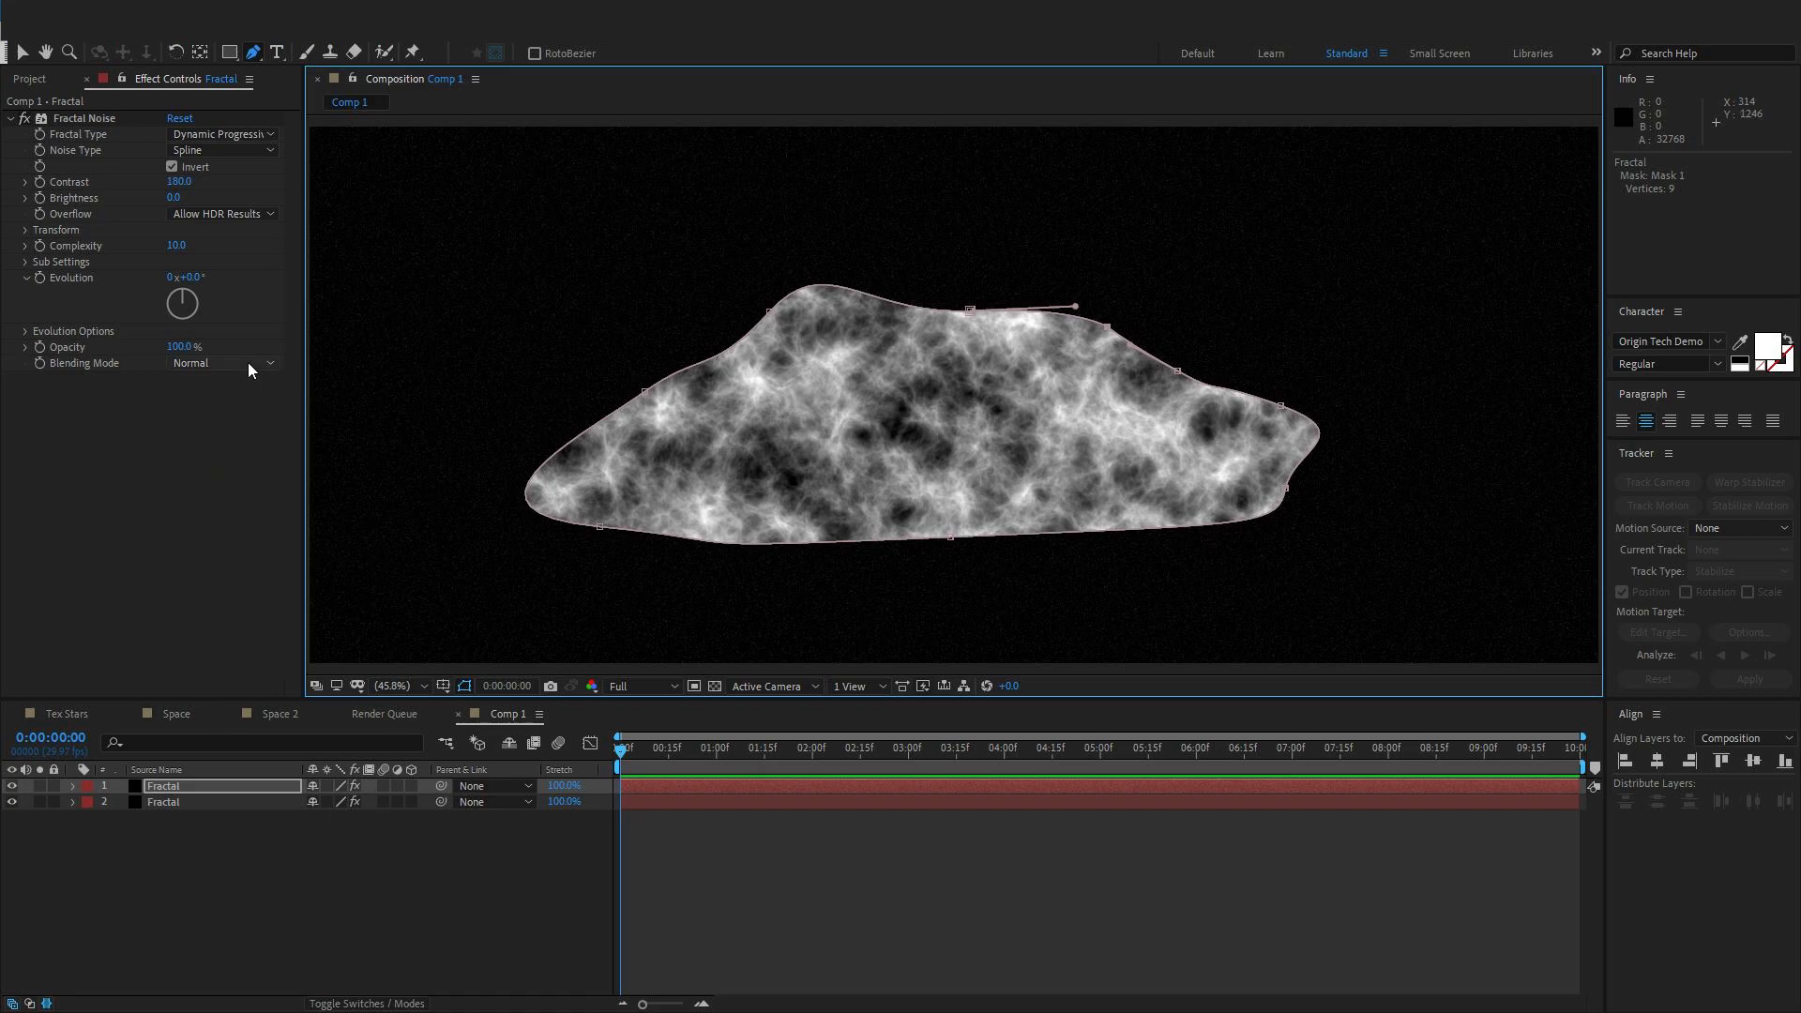
# Set the Fractal Noise blending mode to None and feather the cloud mask to 218 pixels
pyautogui.click(248, 362)
pyautogui.click(242, 383)
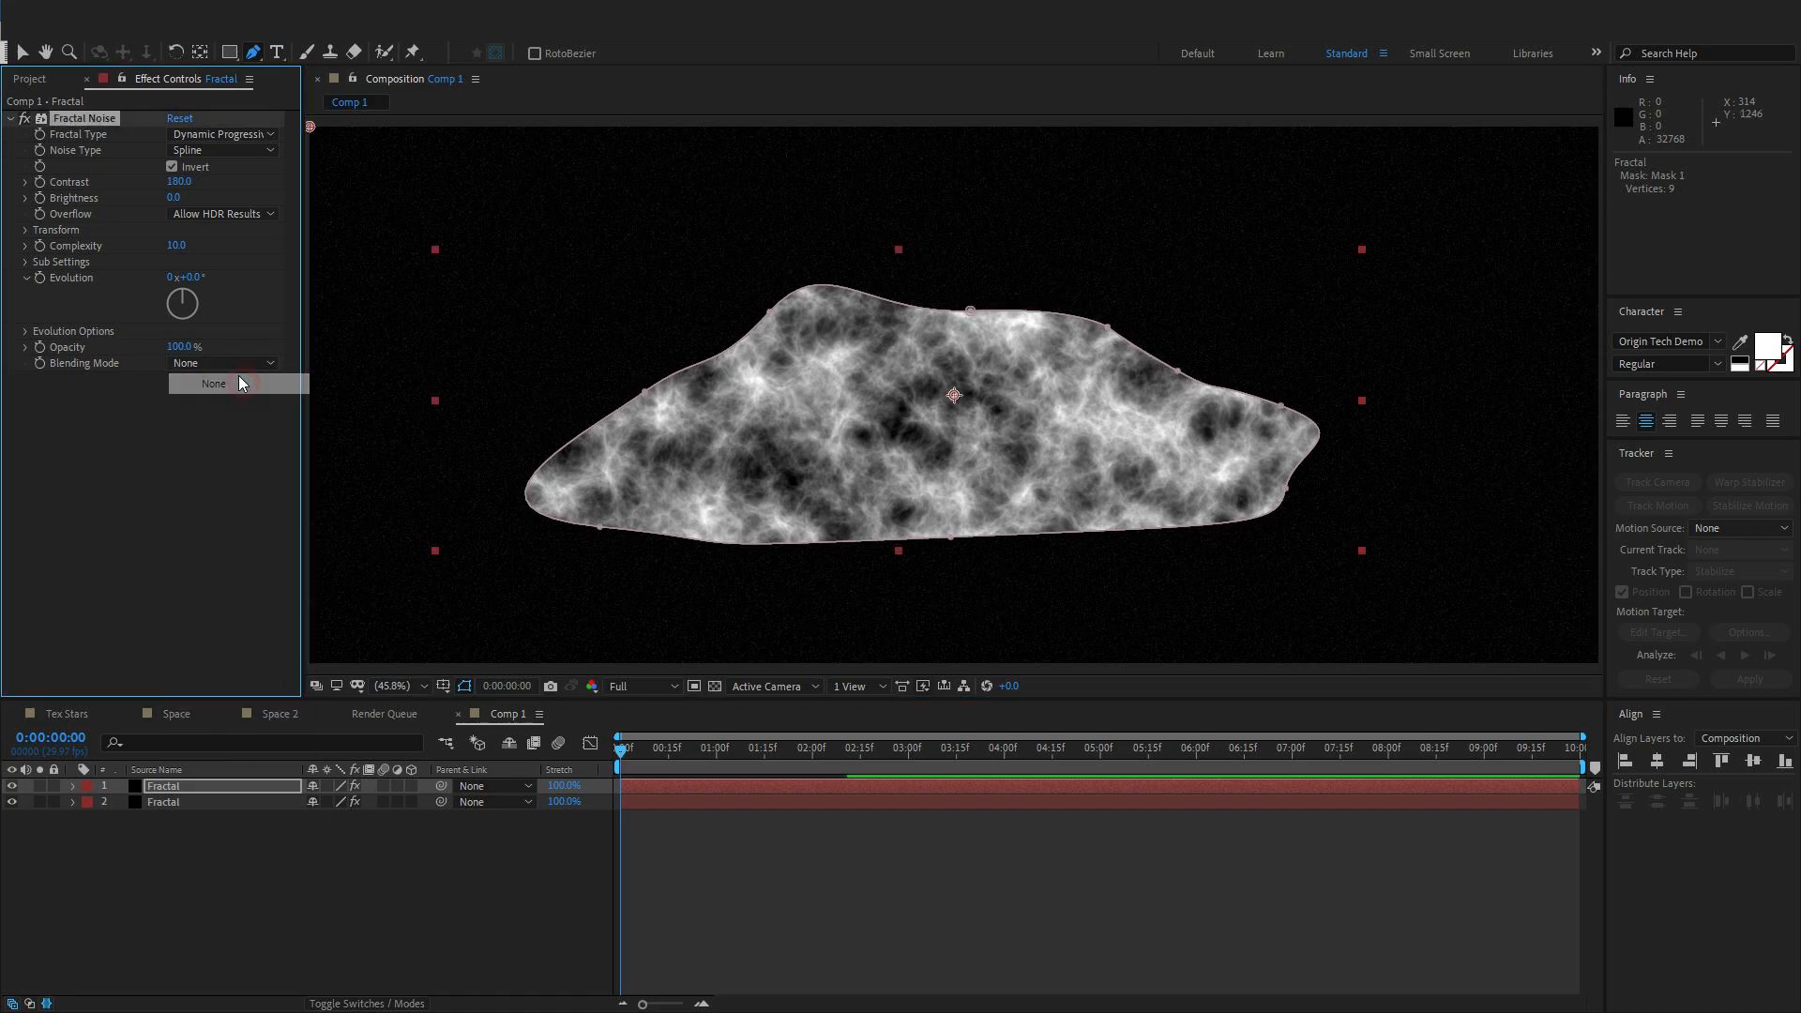
pyautogui.click(214, 787)
pyautogui.press('f')
pyautogui.moveTo(354, 821); pyautogui.dragTo(576, 834)
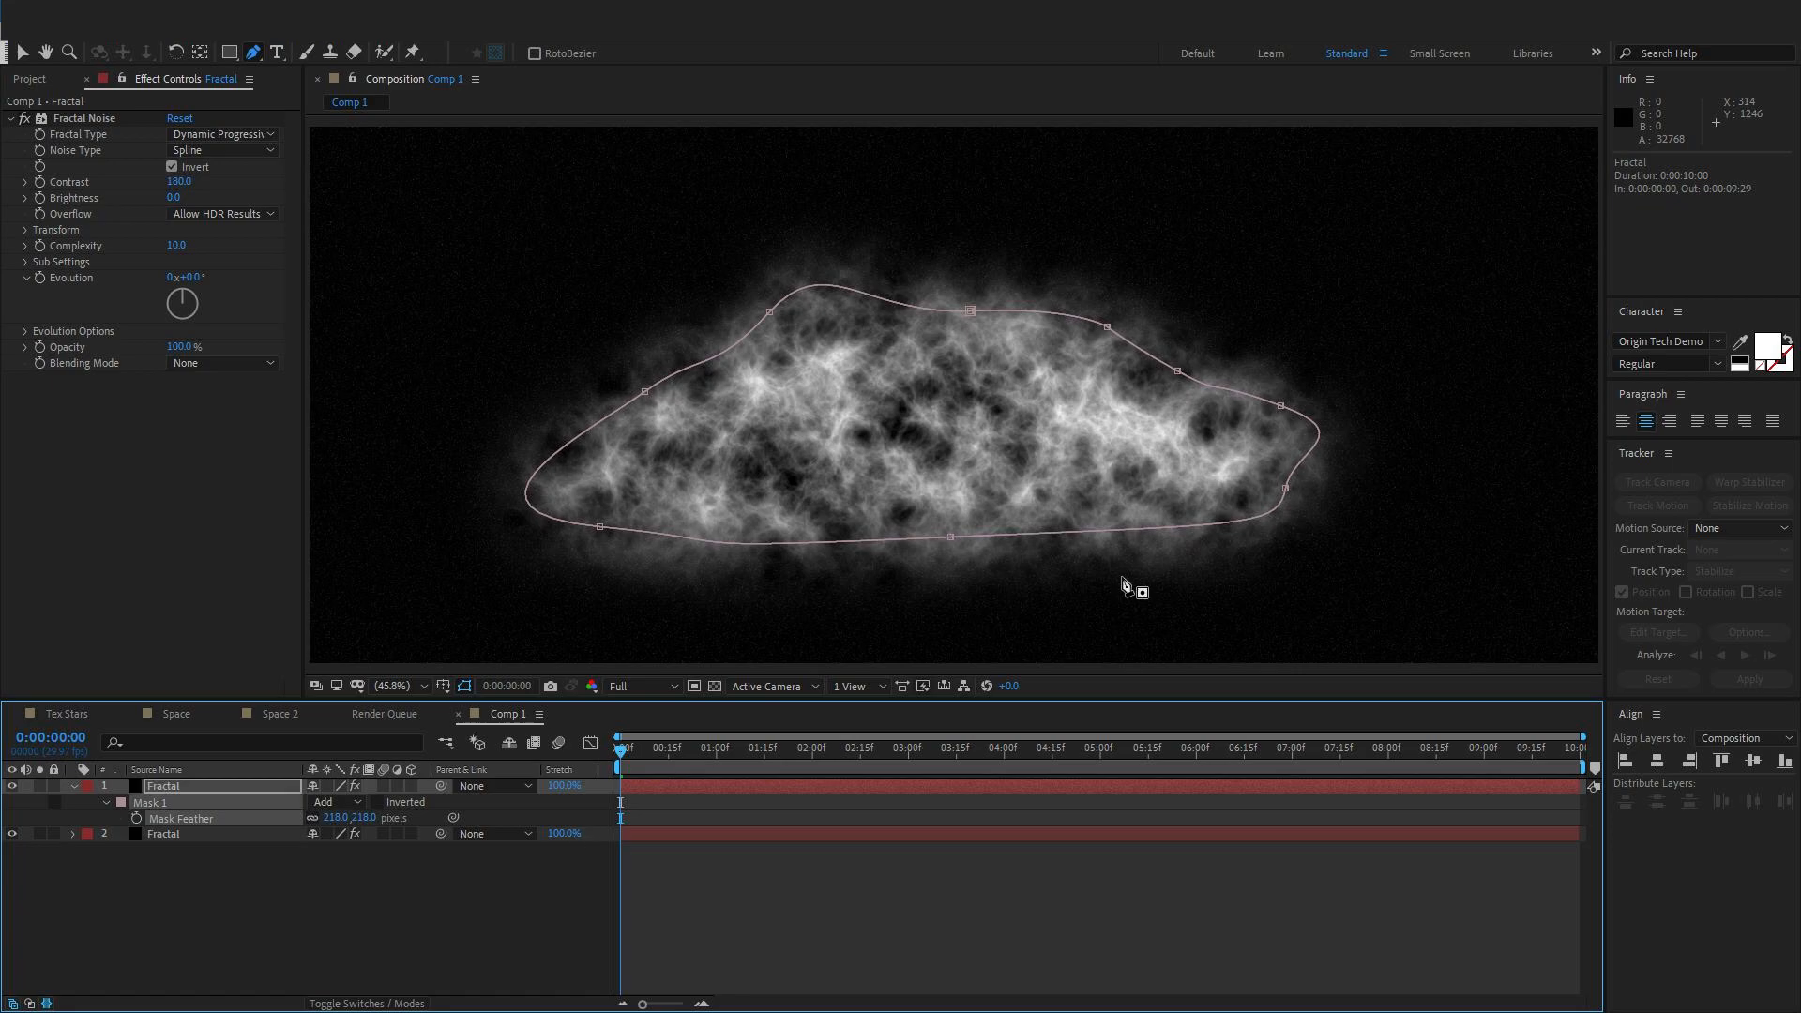
pyautogui.press('/')
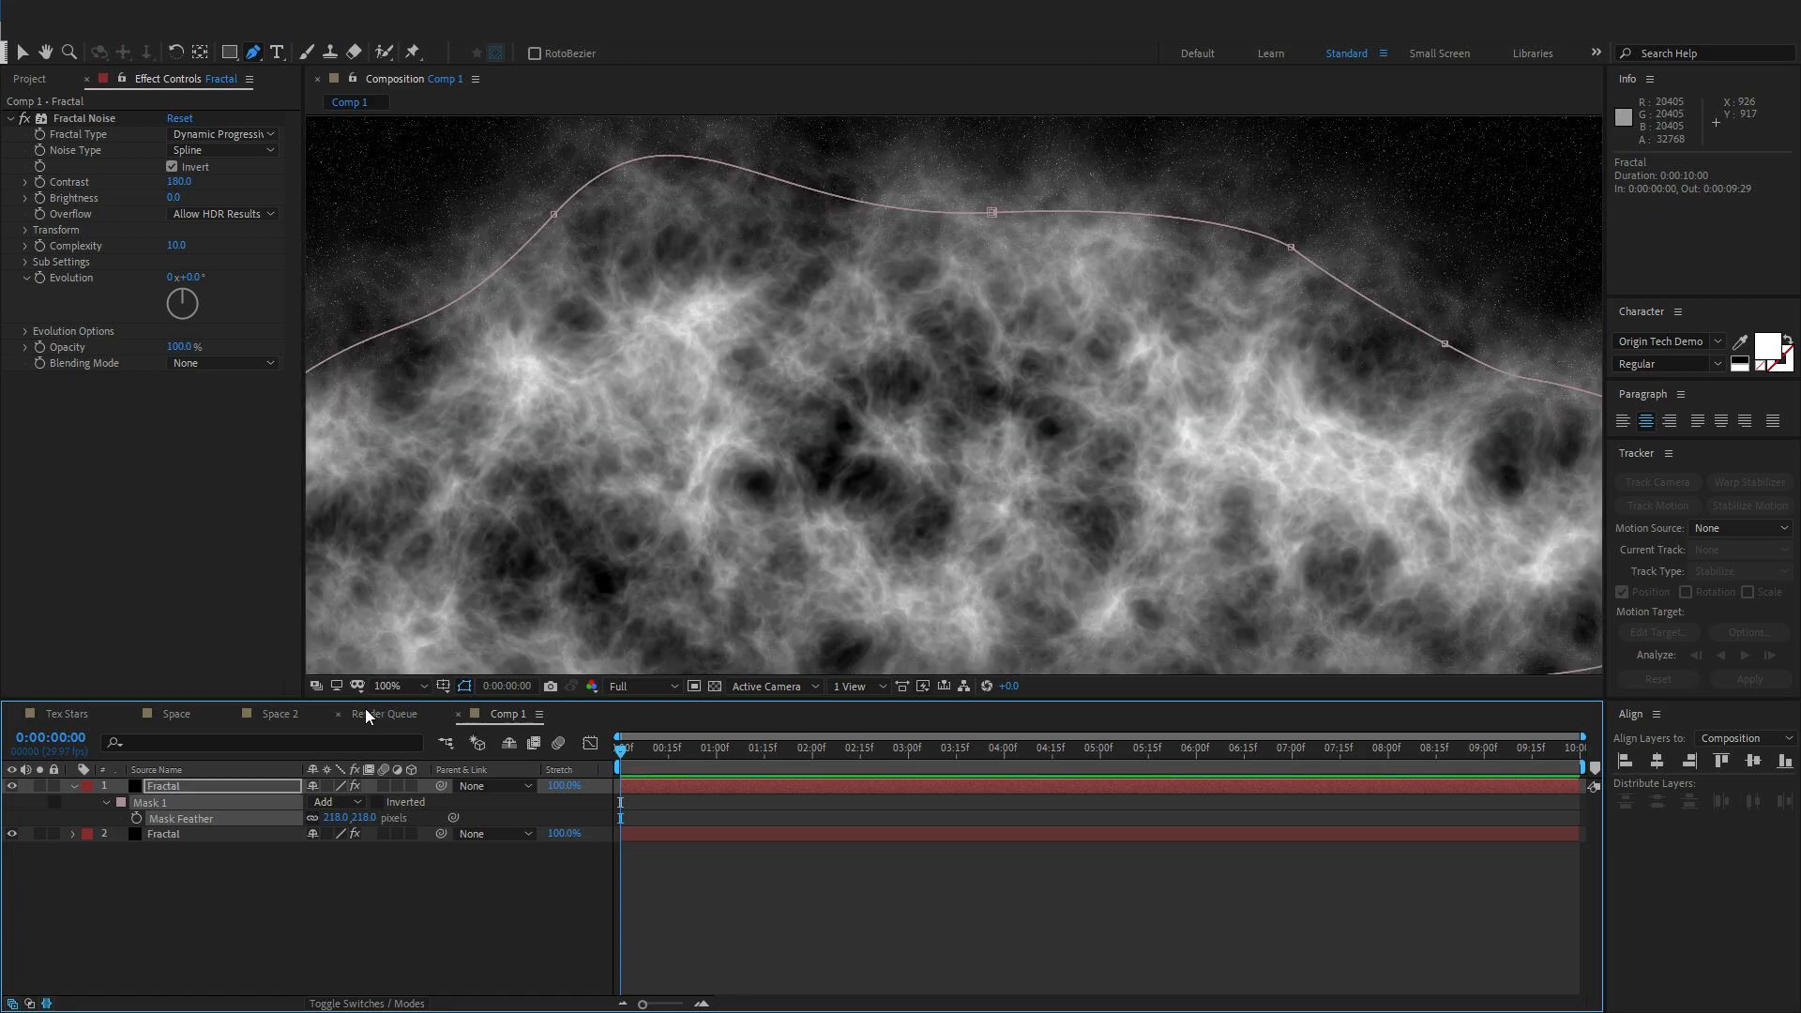
pyautogui.click(399, 685)
pyautogui.click(403, 377)
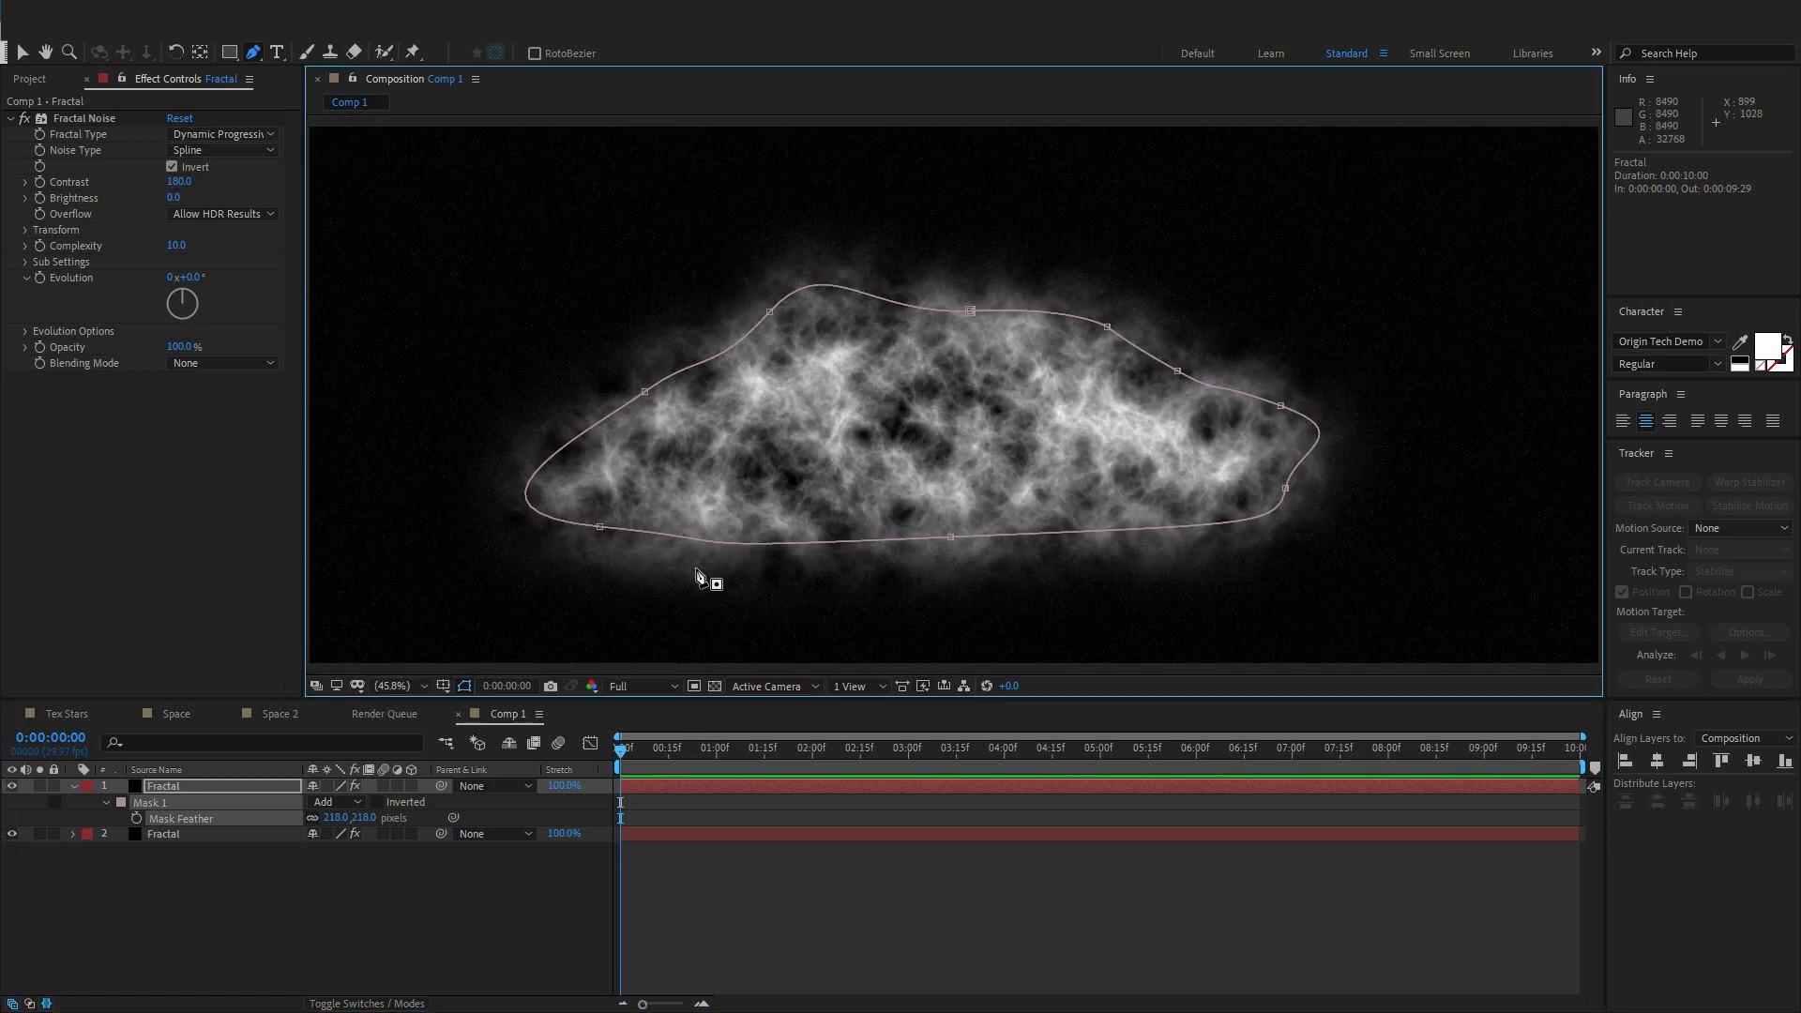
# Move the whole mask up and to the left by about 44 and 48 pixels
pyautogui.press('v')
pyautogui.click(210, 788)
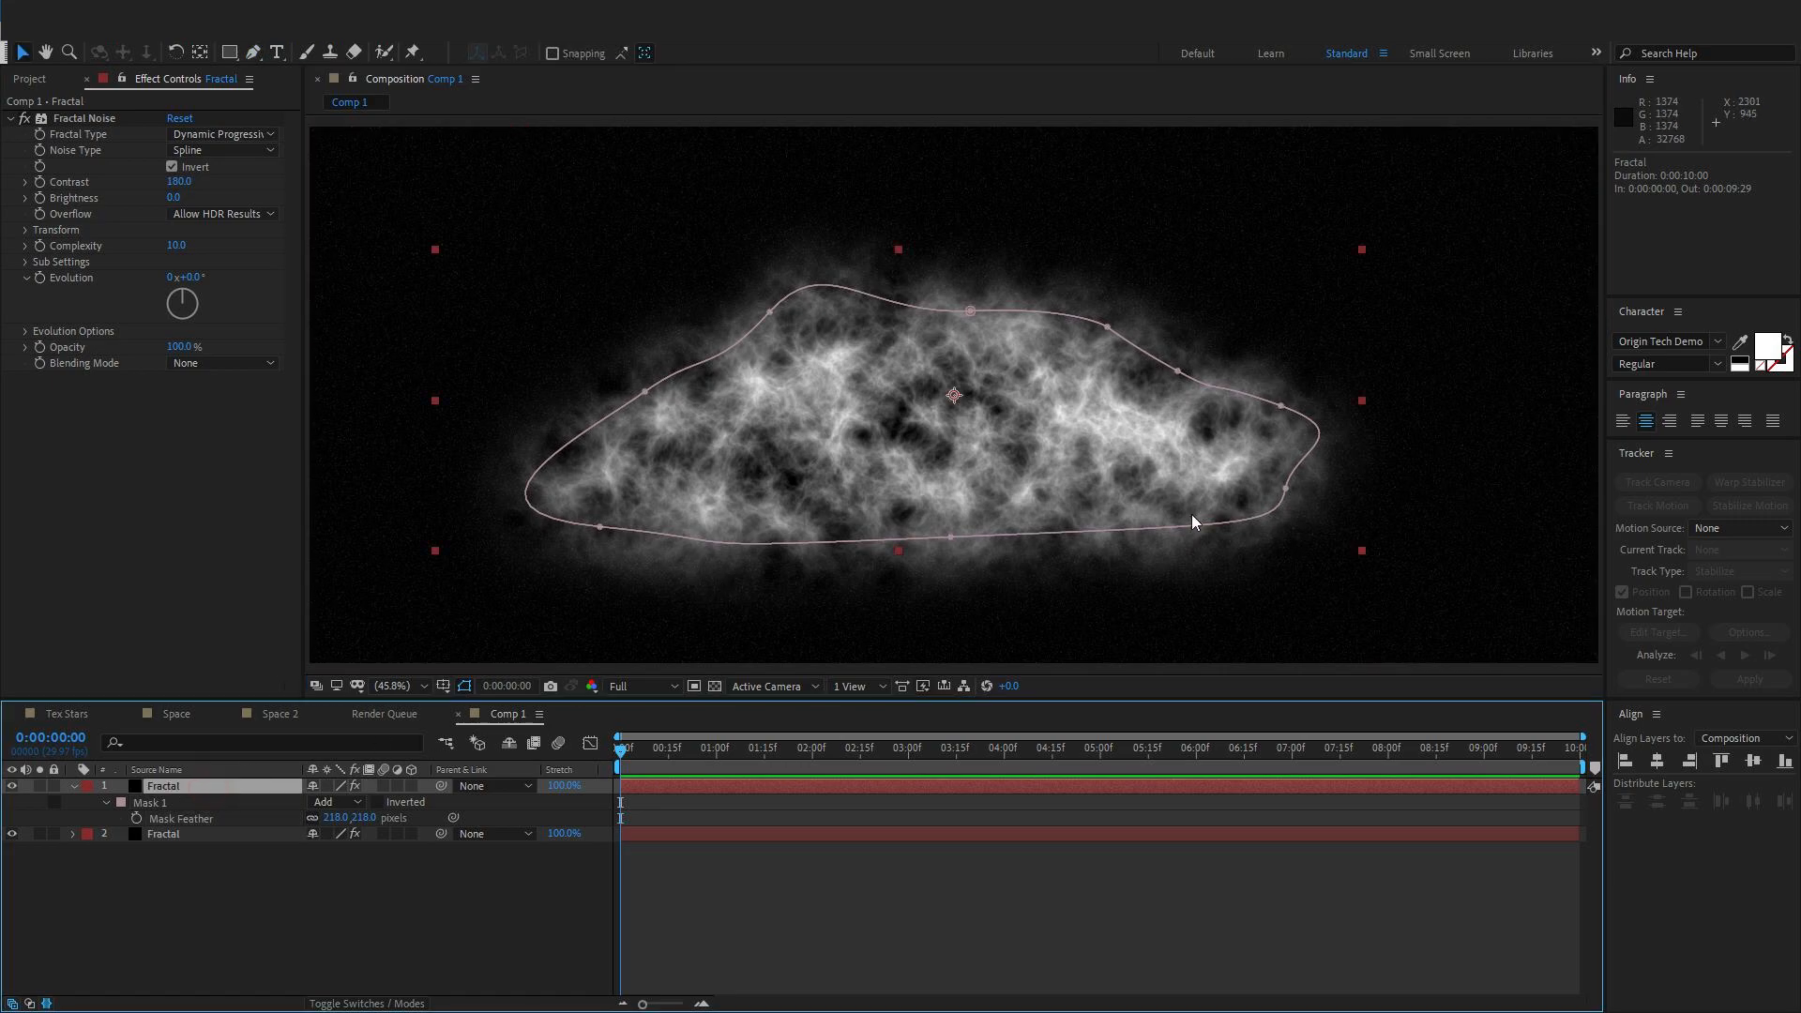
pyautogui.doubleClick(950, 540)
pyautogui.moveTo(950, 539)
pyautogui.mouseDown()
pyautogui.moveTo(974, 514)
pyautogui.moveTo(929, 521)
pyautogui.mouseUp()
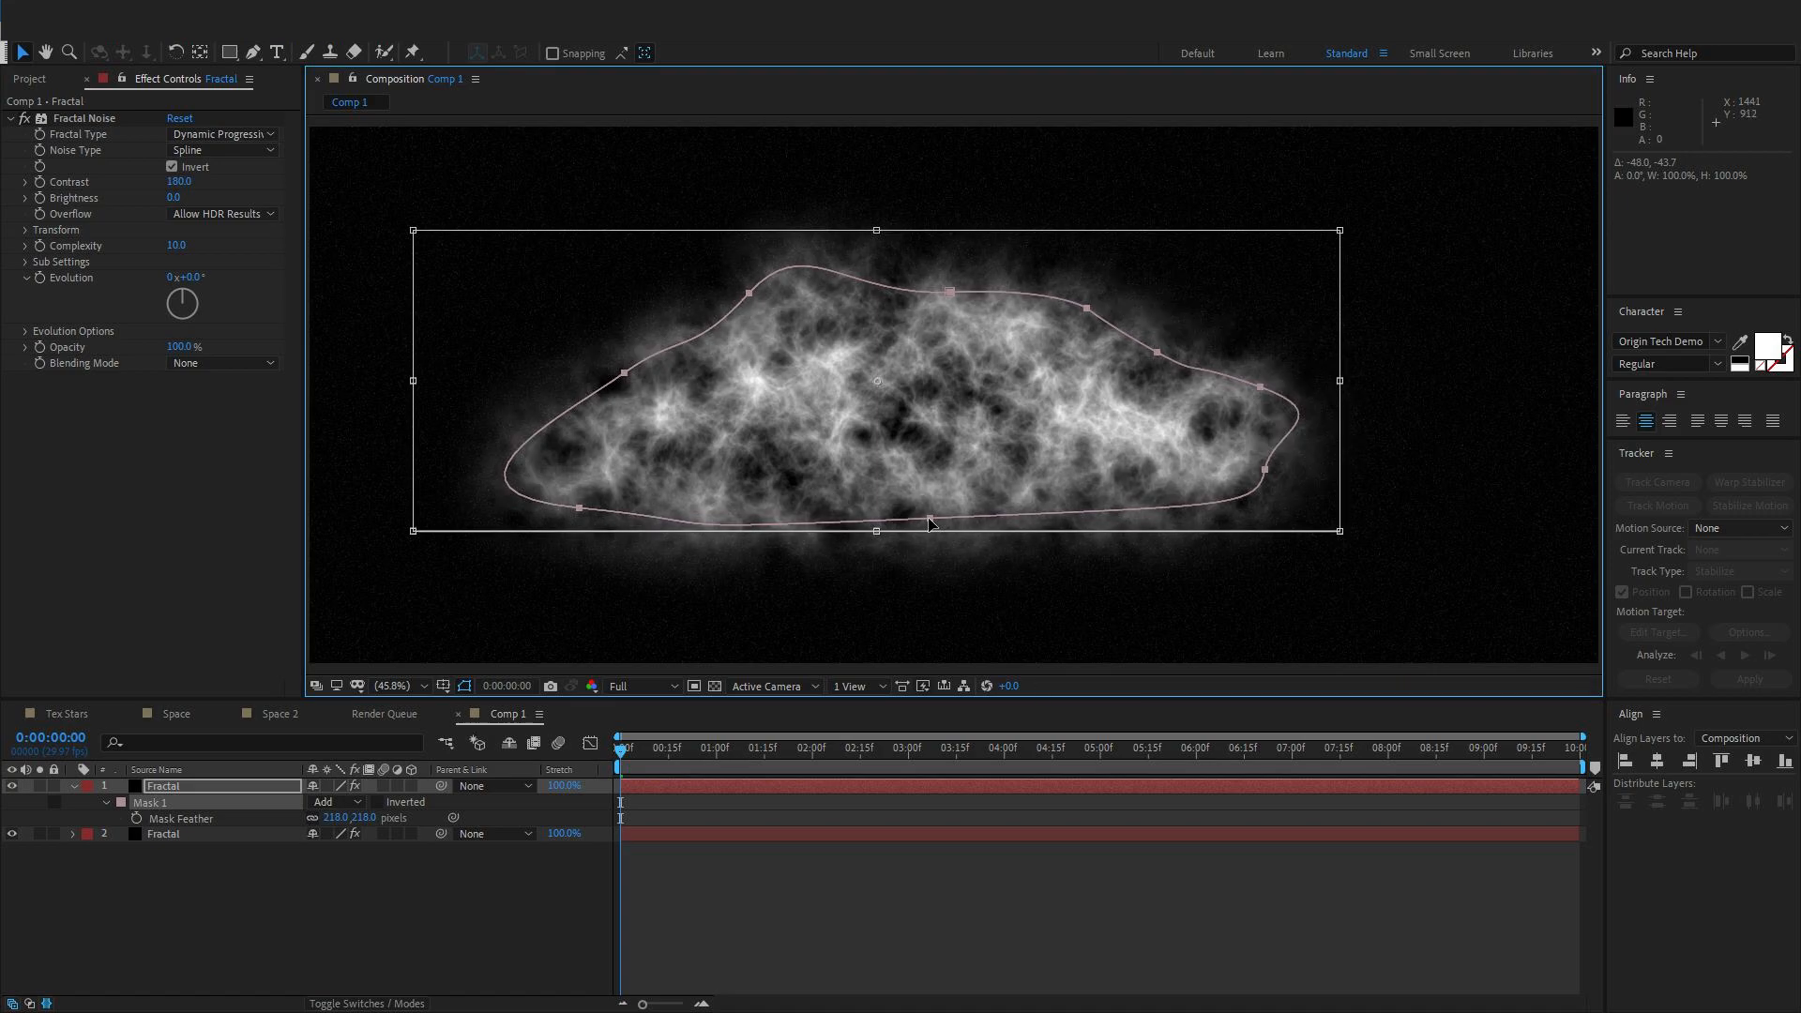
# Try Screen as the Fractal Noise effect's blending mode and return it to None
pyautogui.click(178, 787)
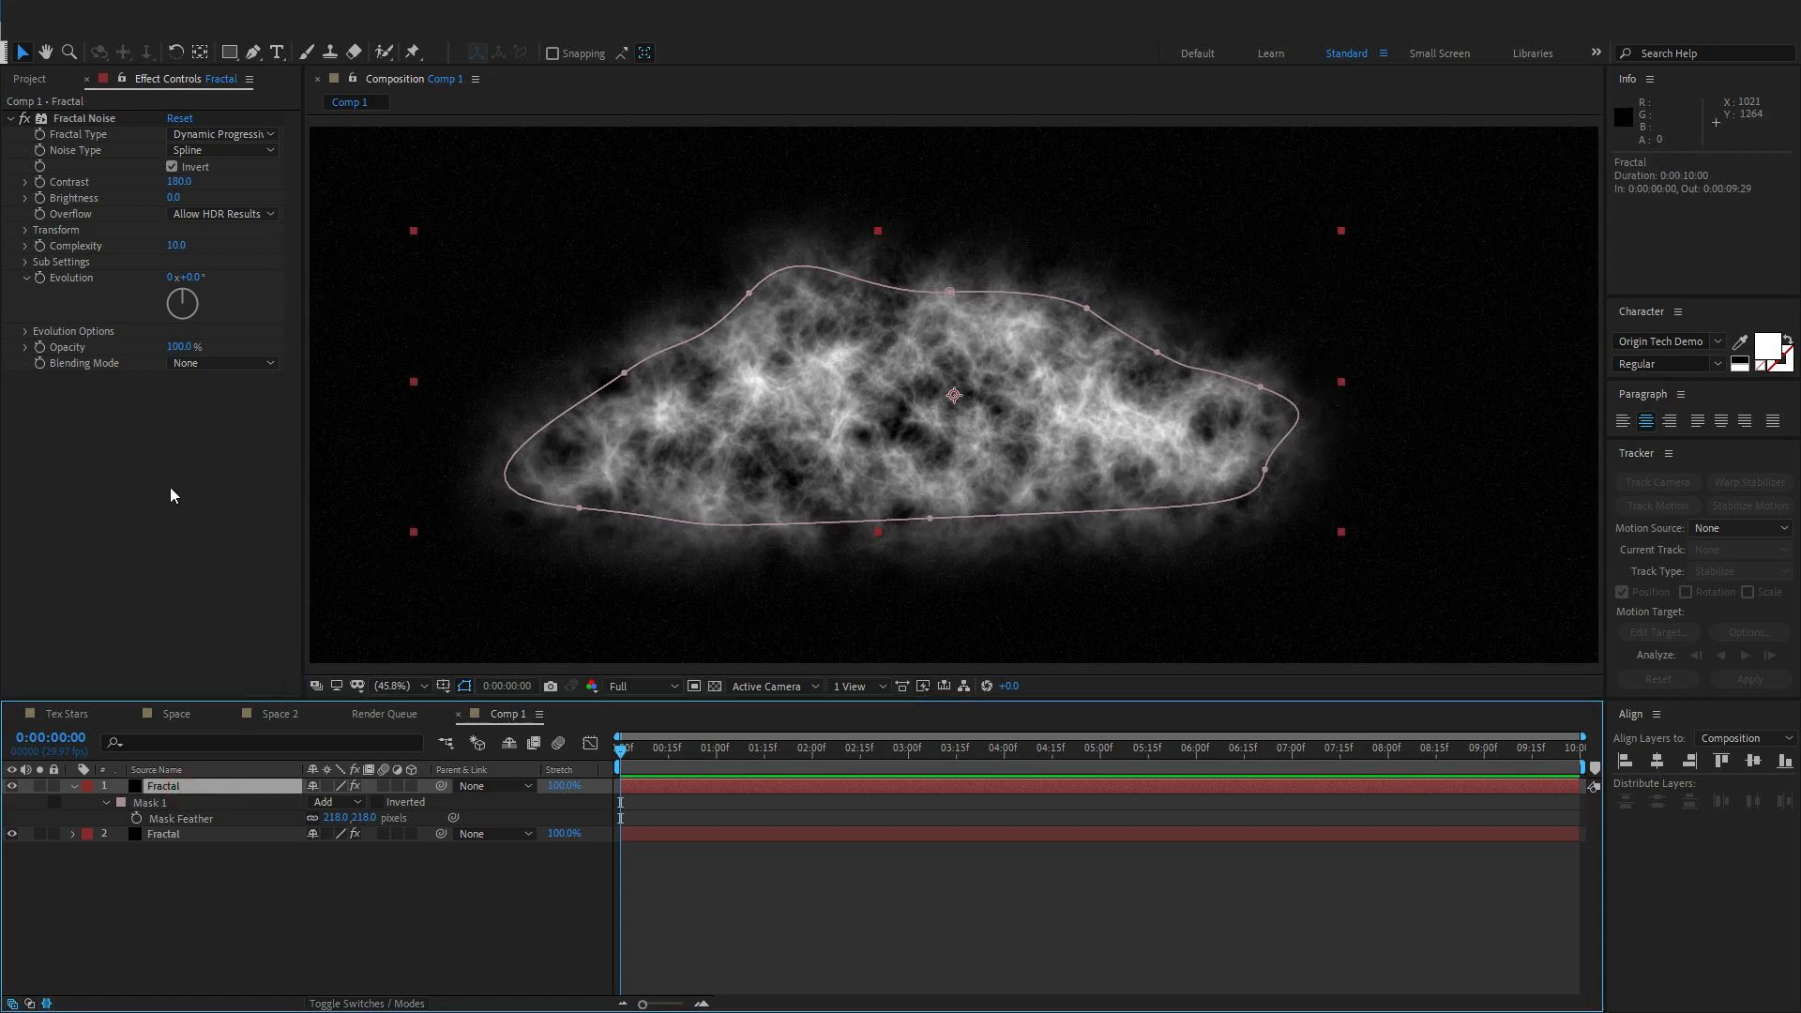
pyautogui.click(225, 365)
pyautogui.click(235, 475)
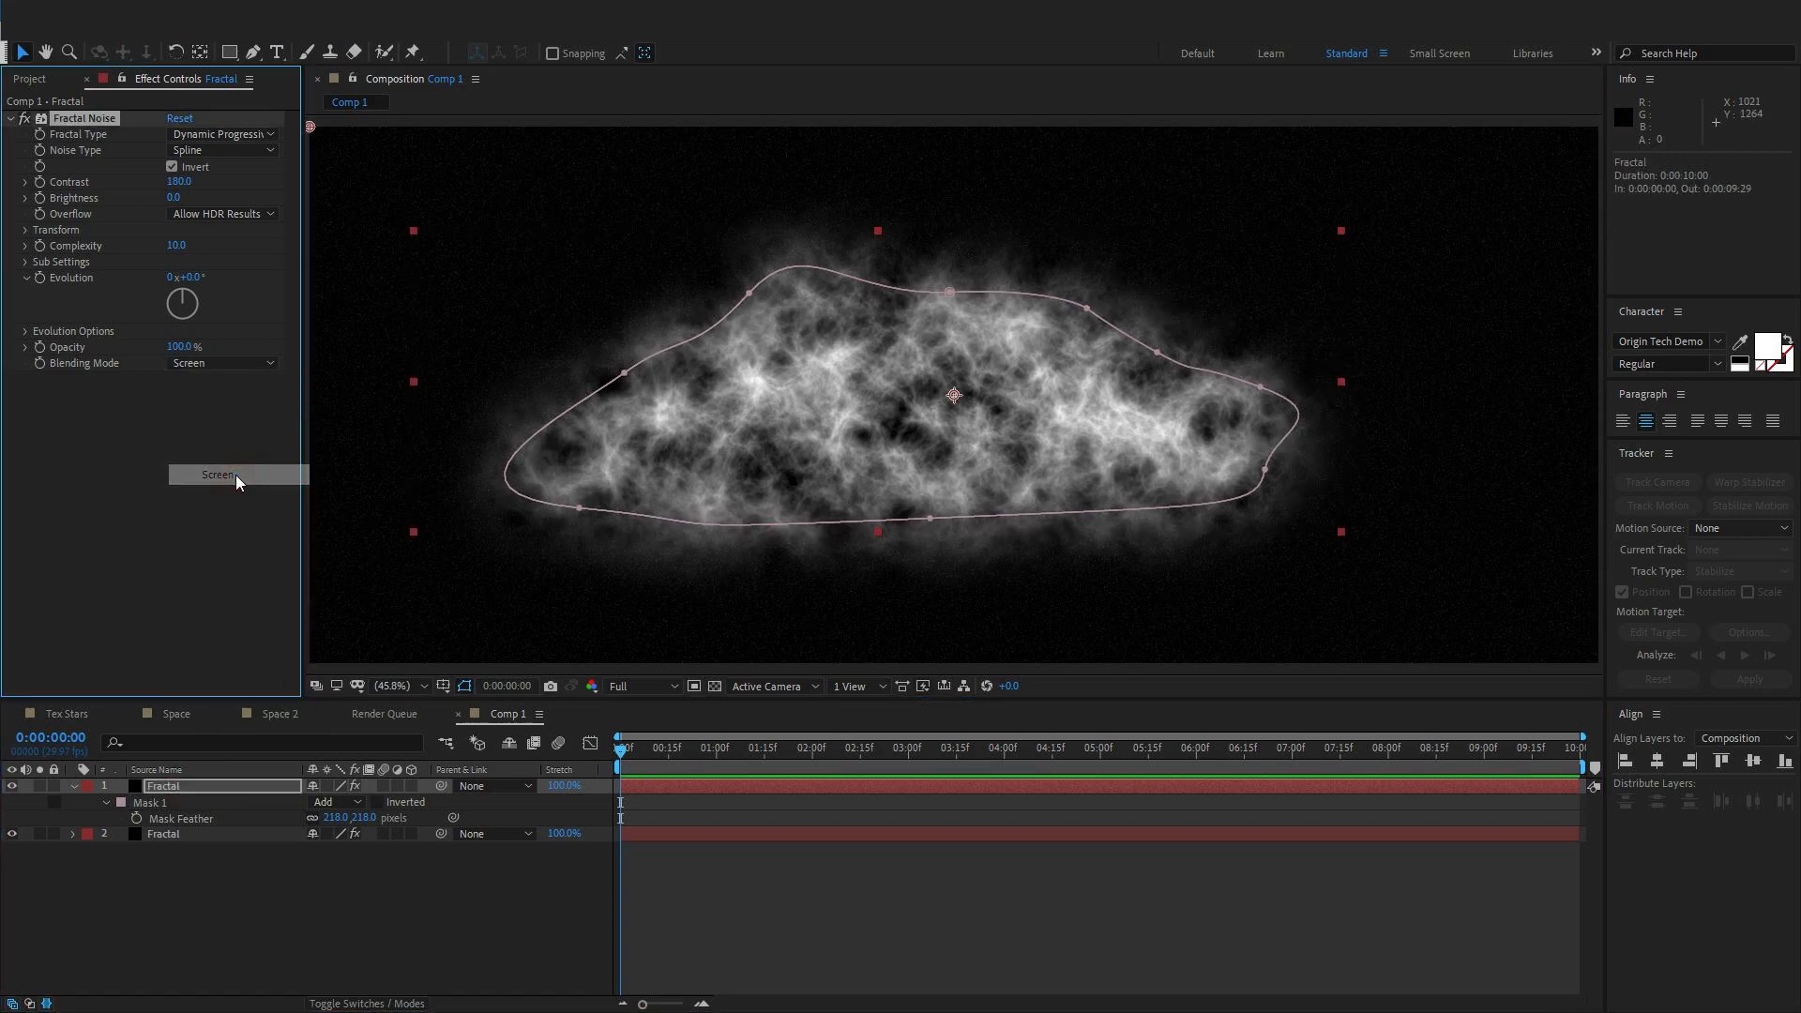
pyautogui.click(222, 364)
pyautogui.click(224, 375)
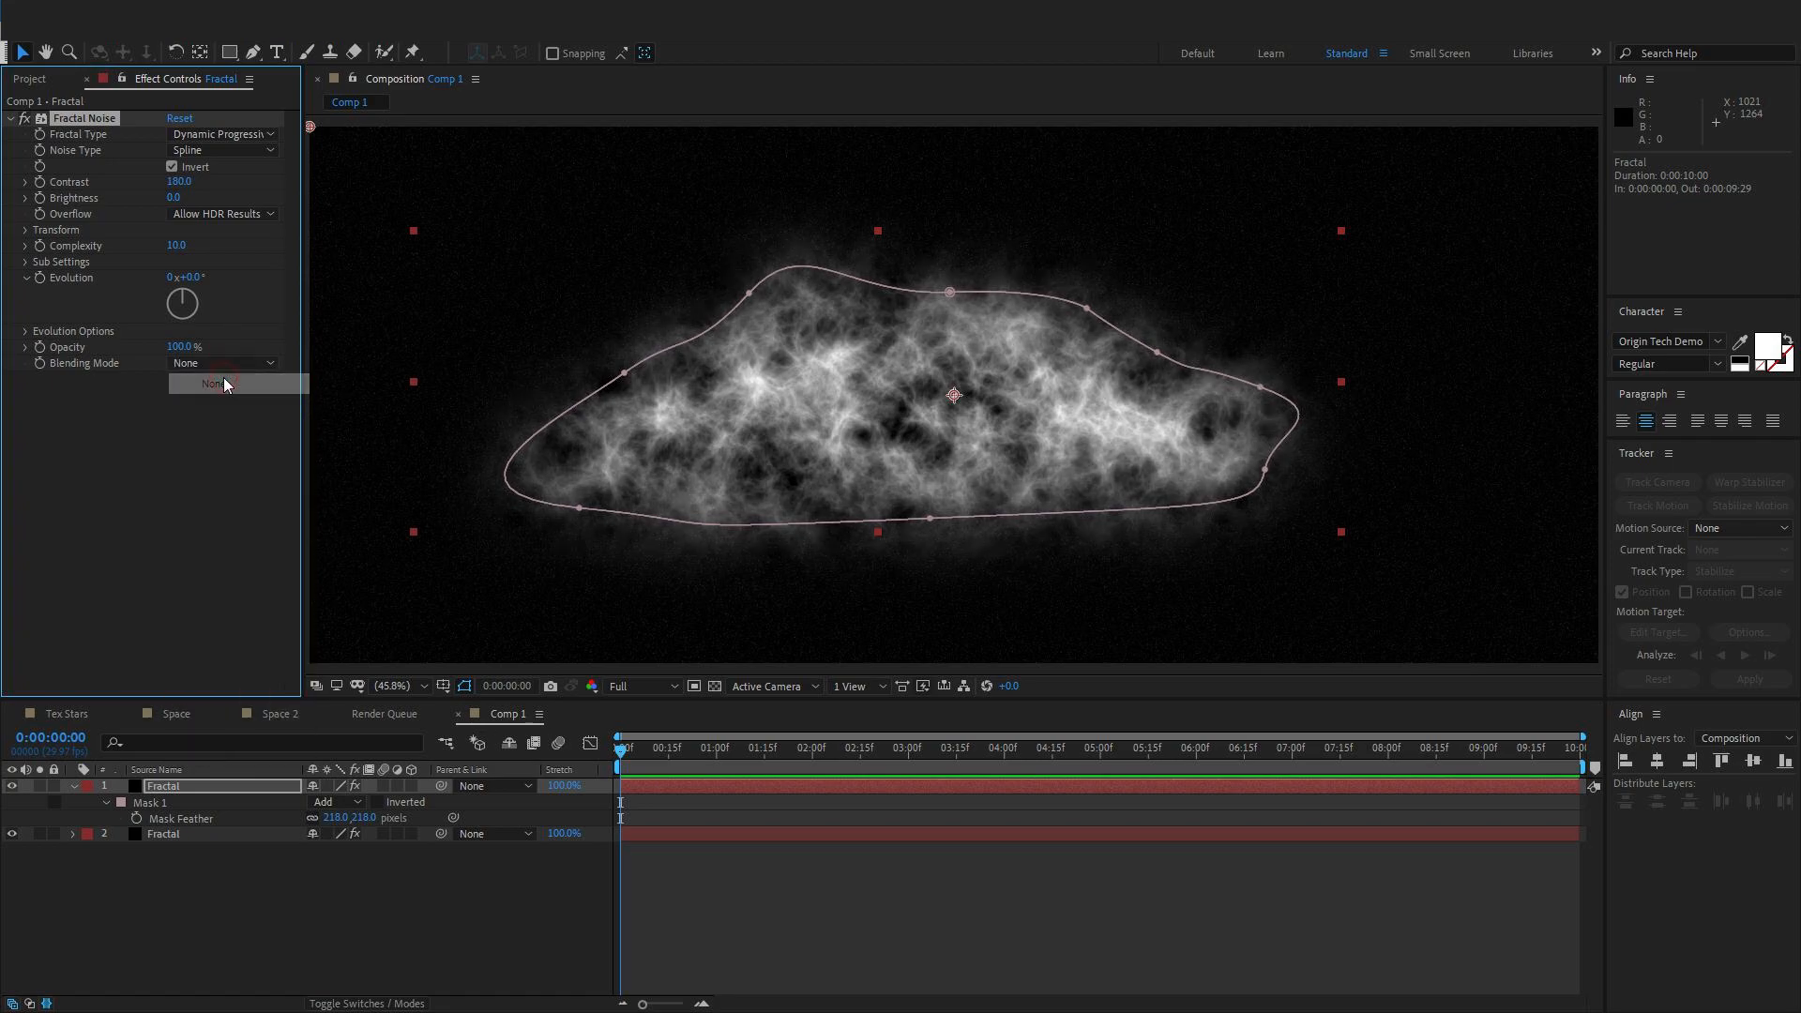
# Show the layer modes in the timeline and set the upper Fractal layer's mode to Screen
pyautogui.click(409, 1004)
pyautogui.click(351, 790)
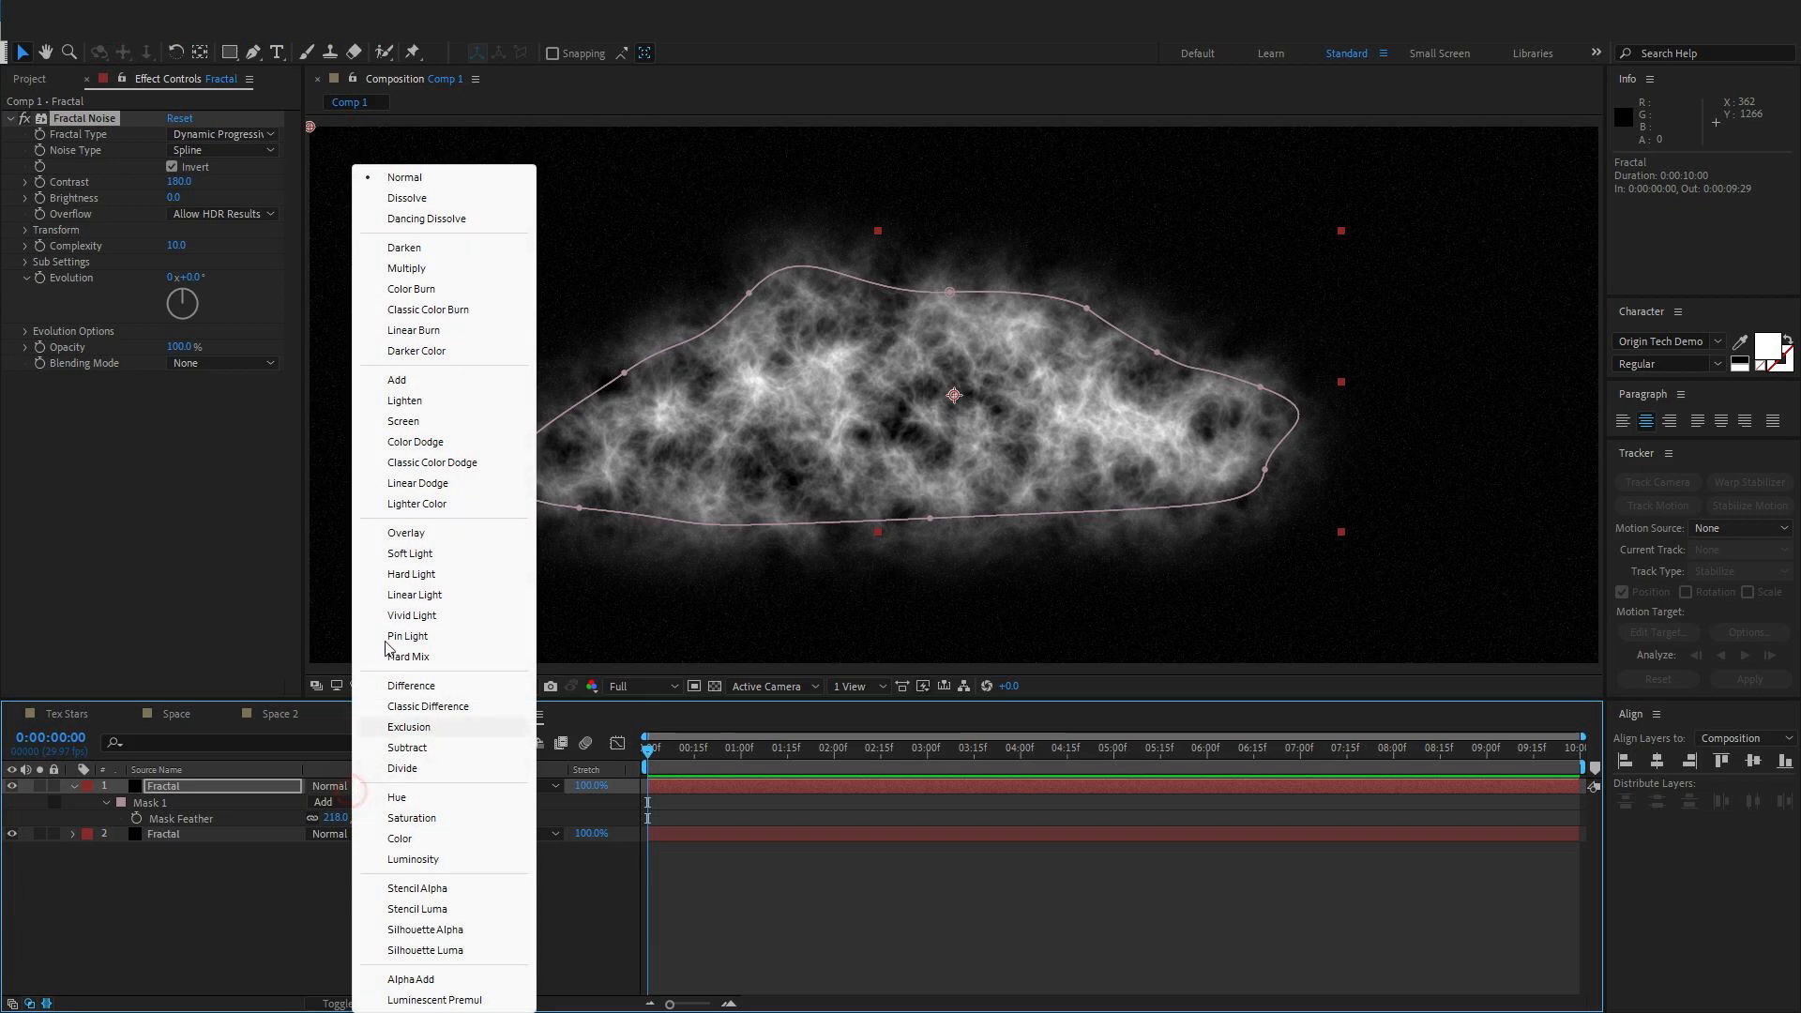
pyautogui.click(475, 417)
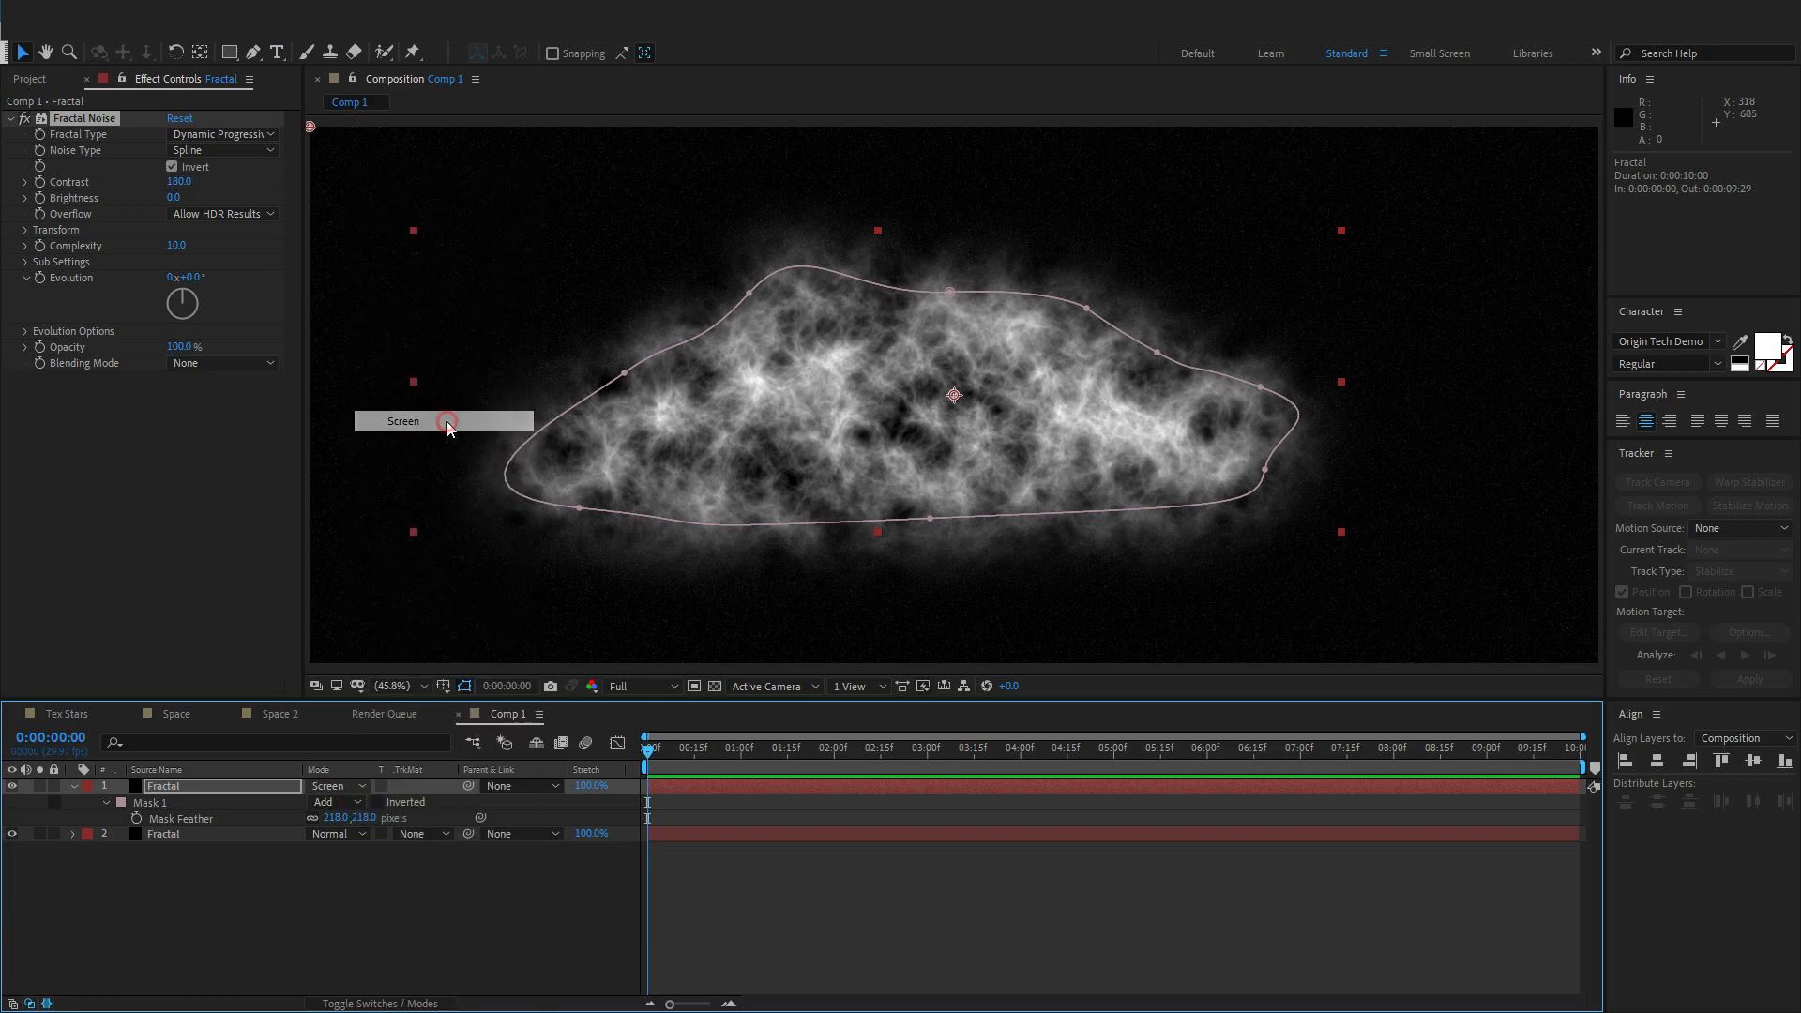
pyautogui.click(401, 934)
# Apply the VC Color Vibrance effect to the upper Fractal layer
pyautogui.click(228, 788)
pyautogui.hotkey('ctrl', 'space')
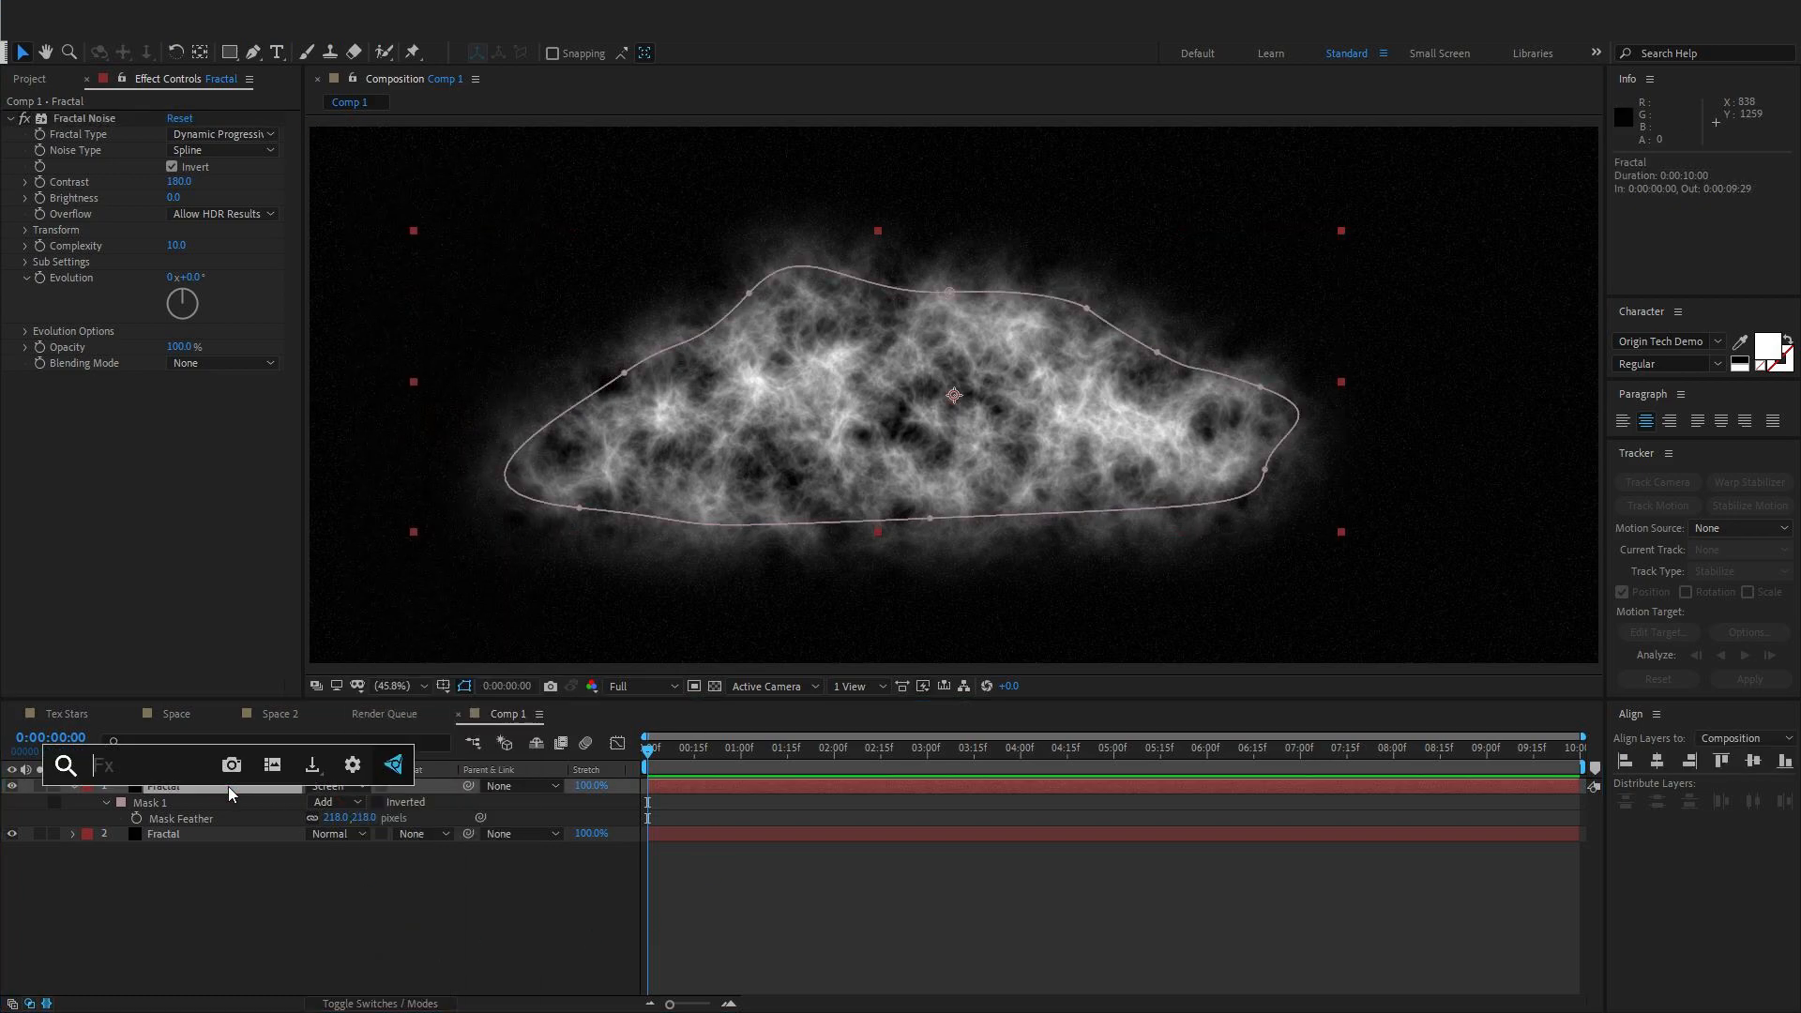
pyautogui.write('vc')
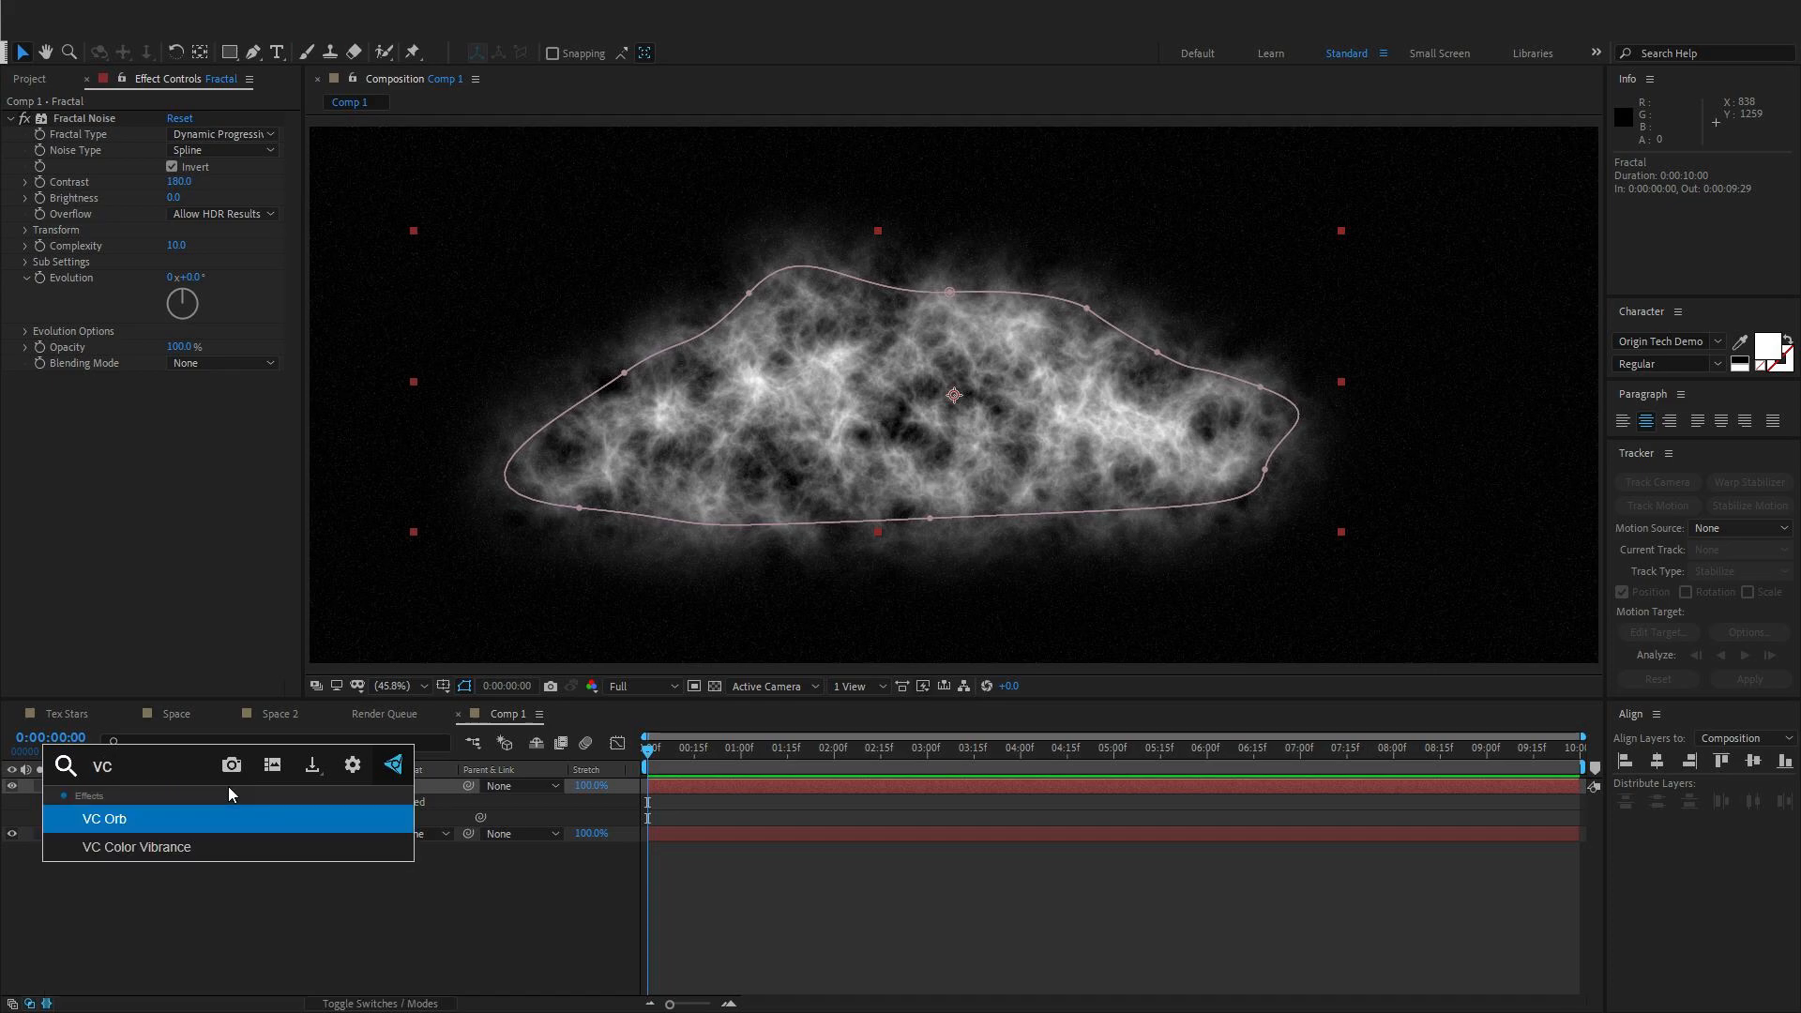
pyautogui.press('Down')
pyautogui.press('Return')
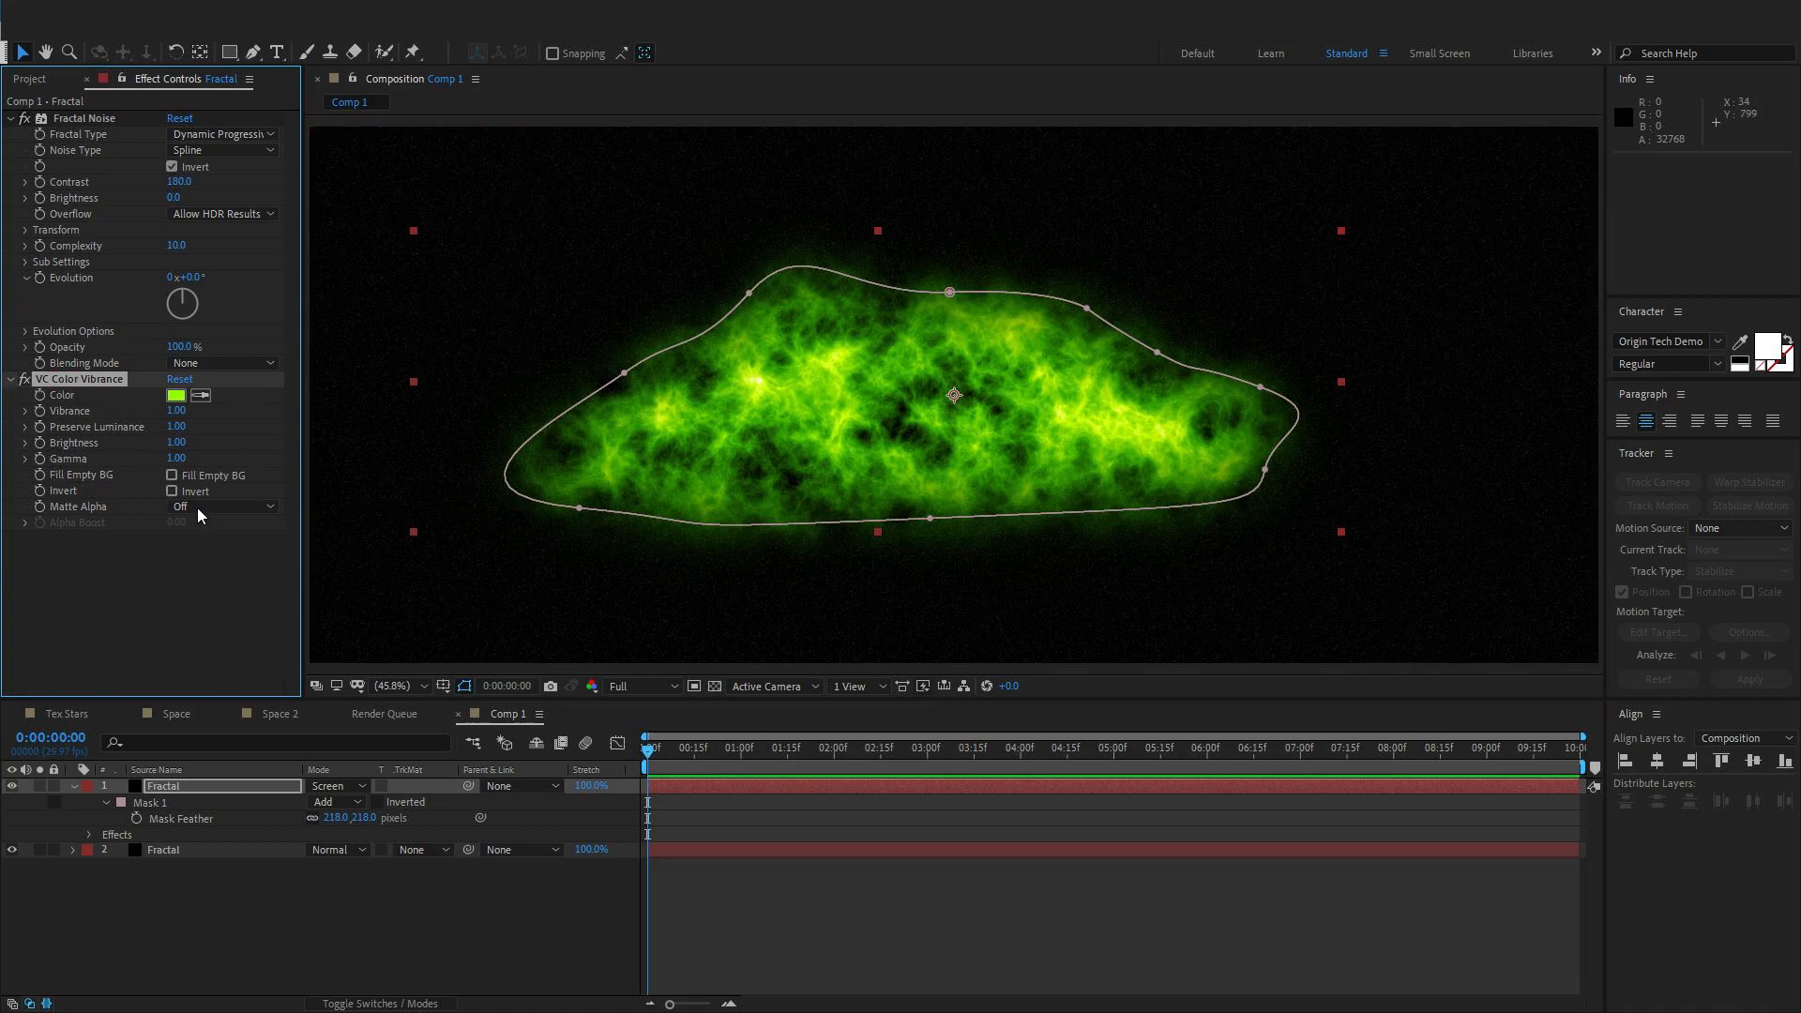
# Turn on Fill Empty BG in VC Color Vibrance and set its gamma to 0.1
pyautogui.click(172, 476)
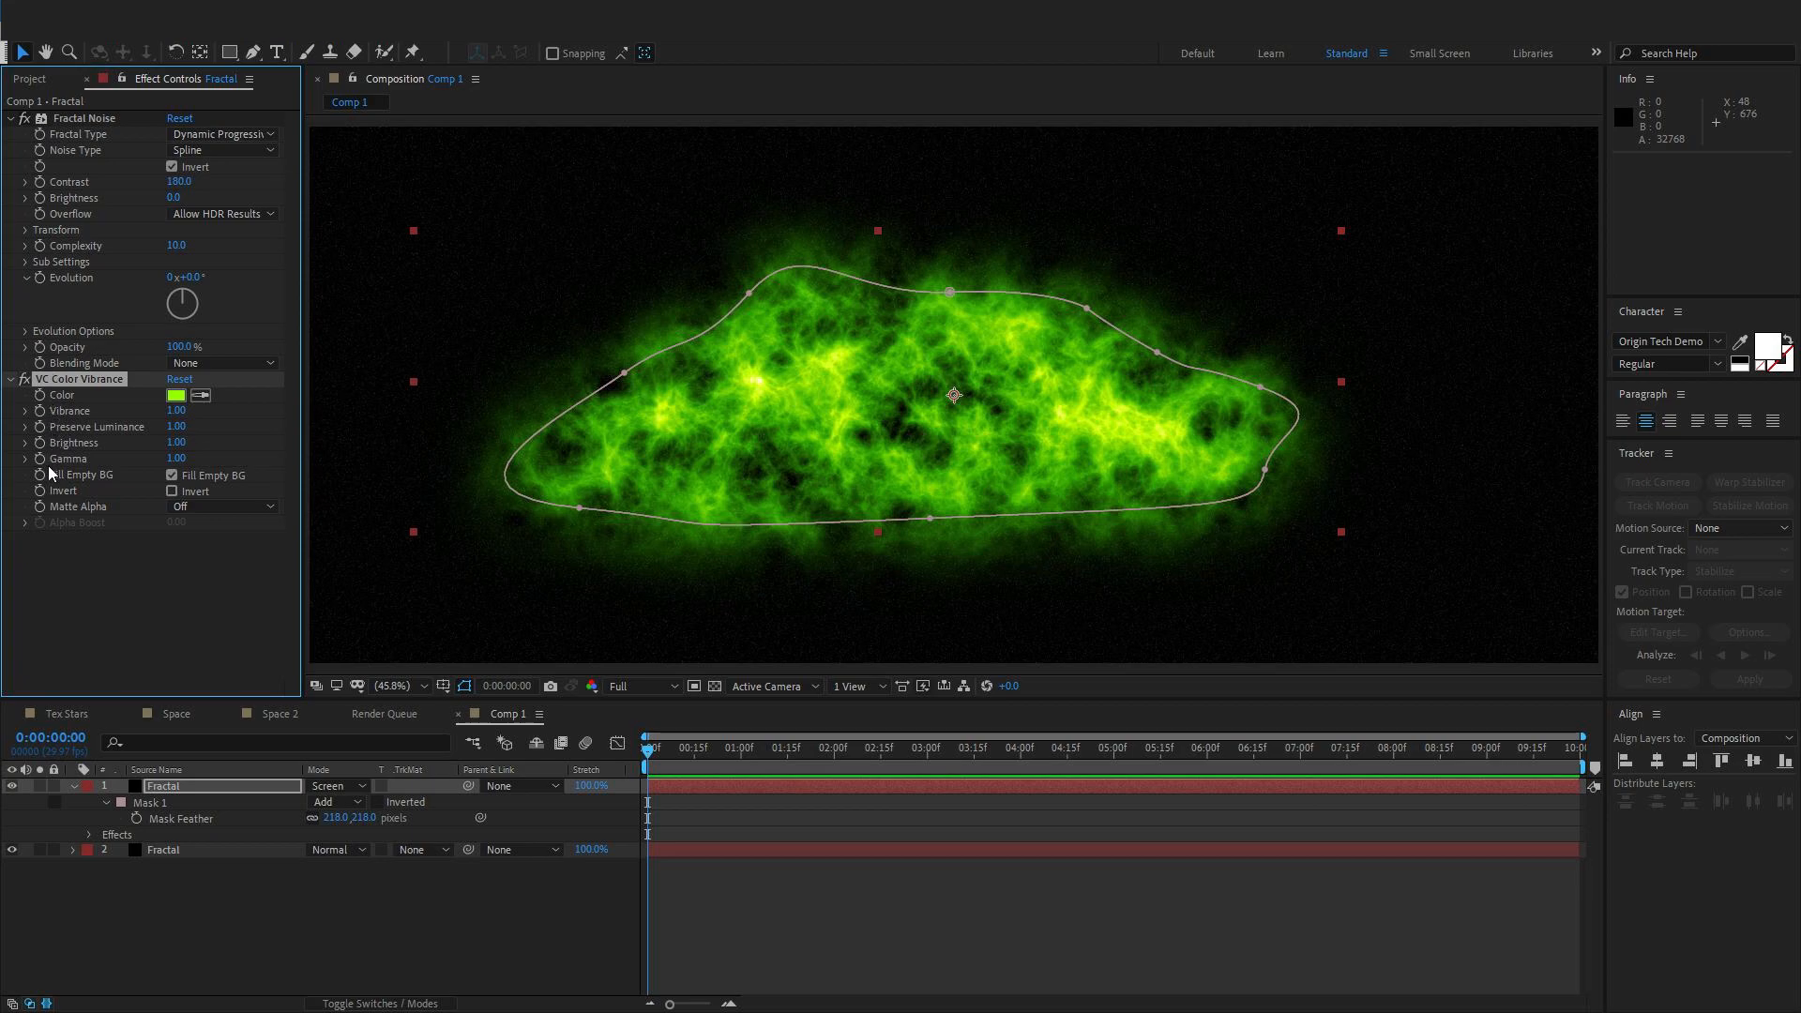
pyautogui.click(175, 459)
pyautogui.write('0.1')
pyautogui.press('Return')
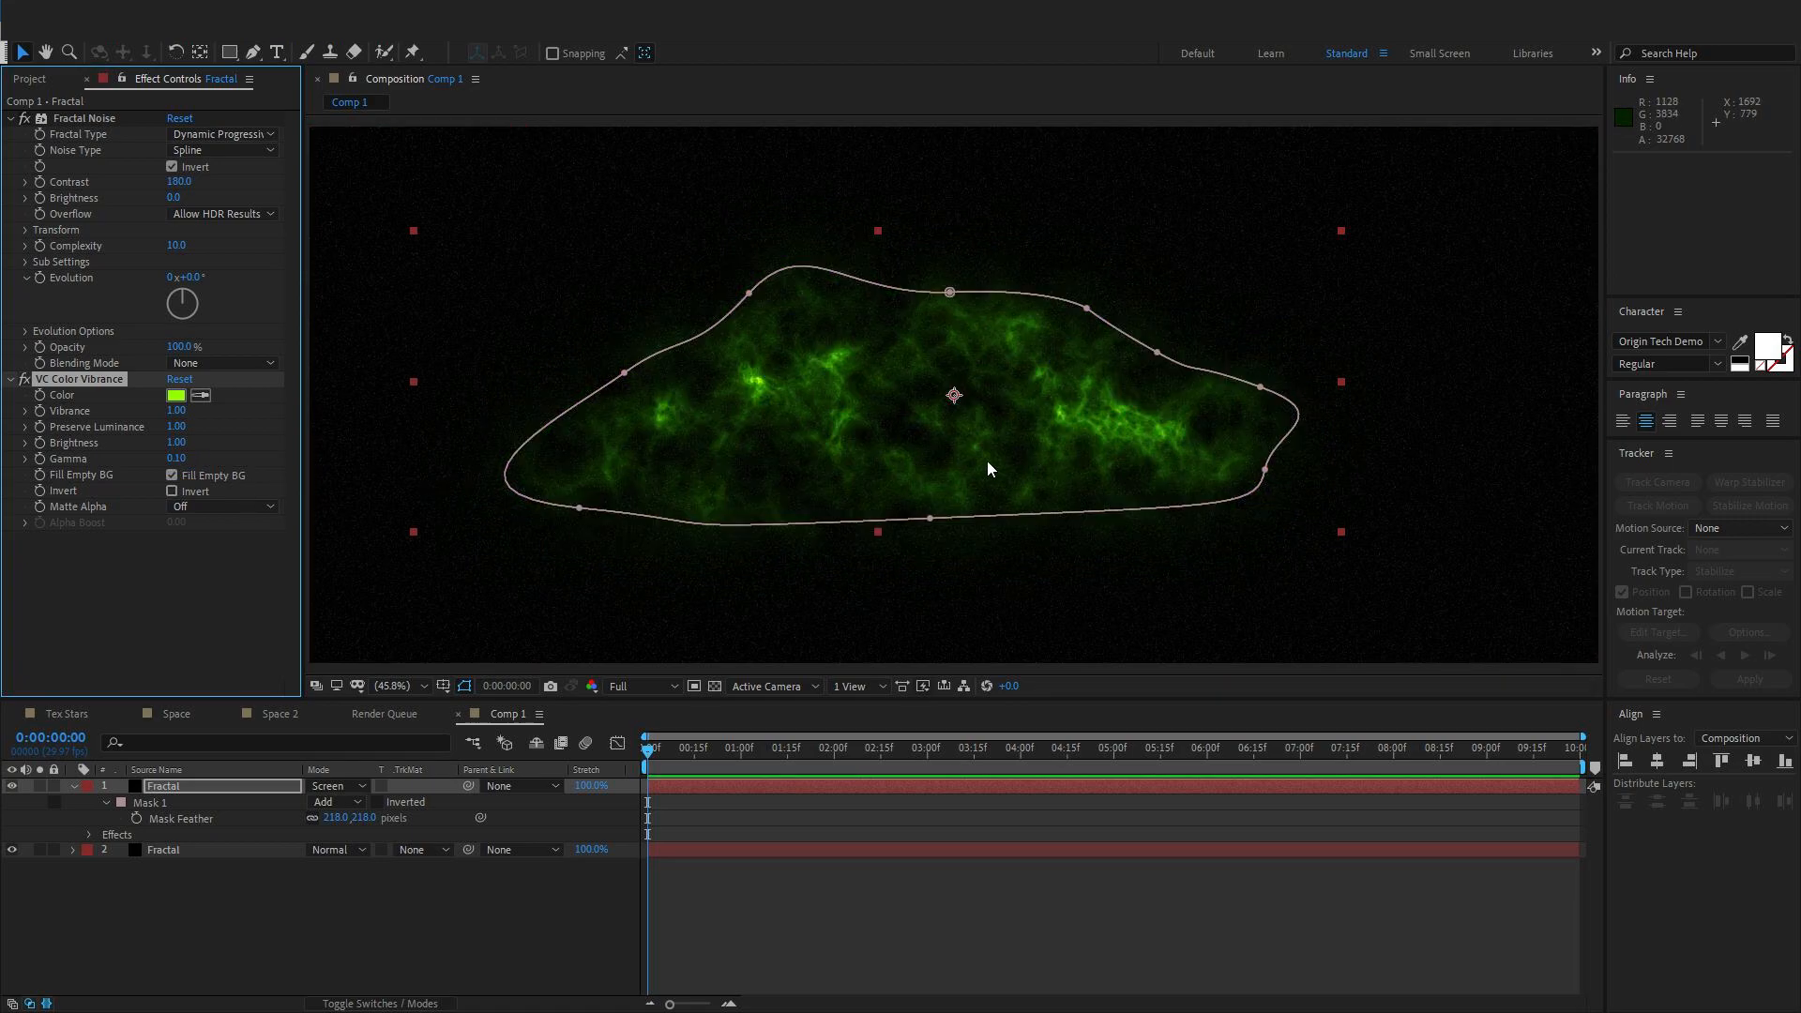
# Set the upper Fractal layer's opacity to 50% and deselect the layer
pyautogui.click(169, 791)
pyautogui.press('t')
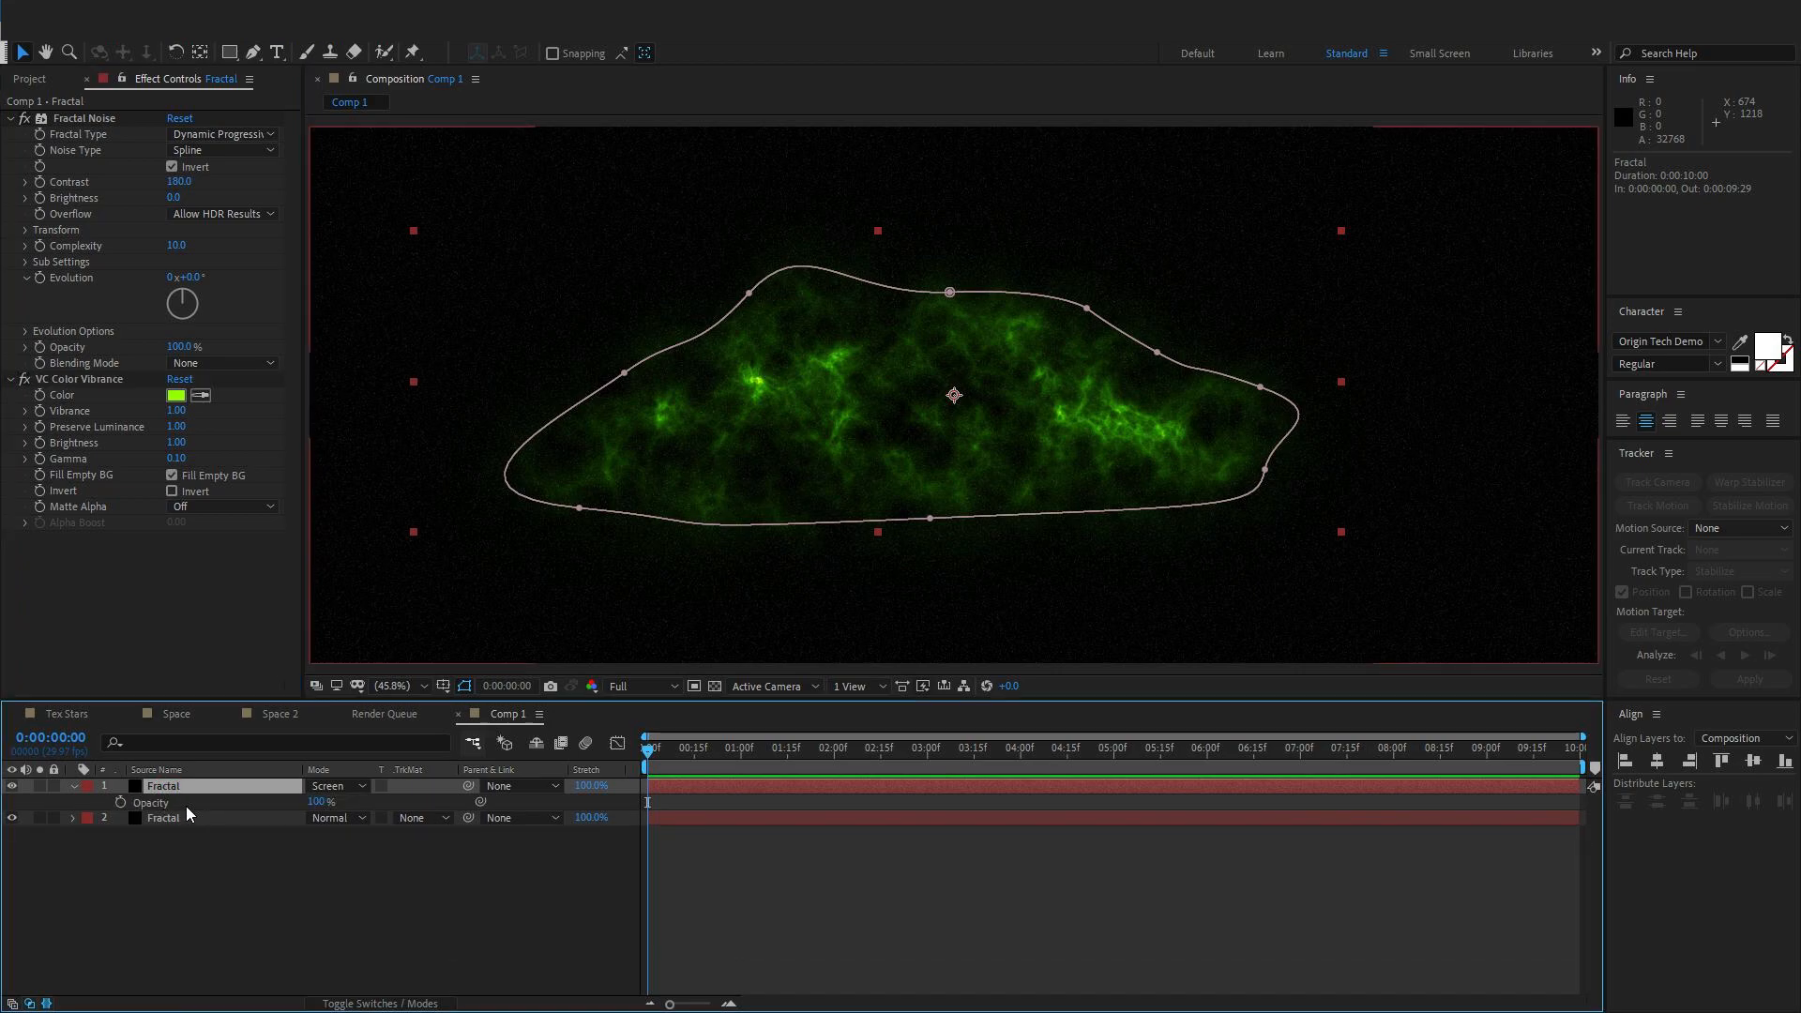
pyautogui.click(315, 803)
pyautogui.write('50')
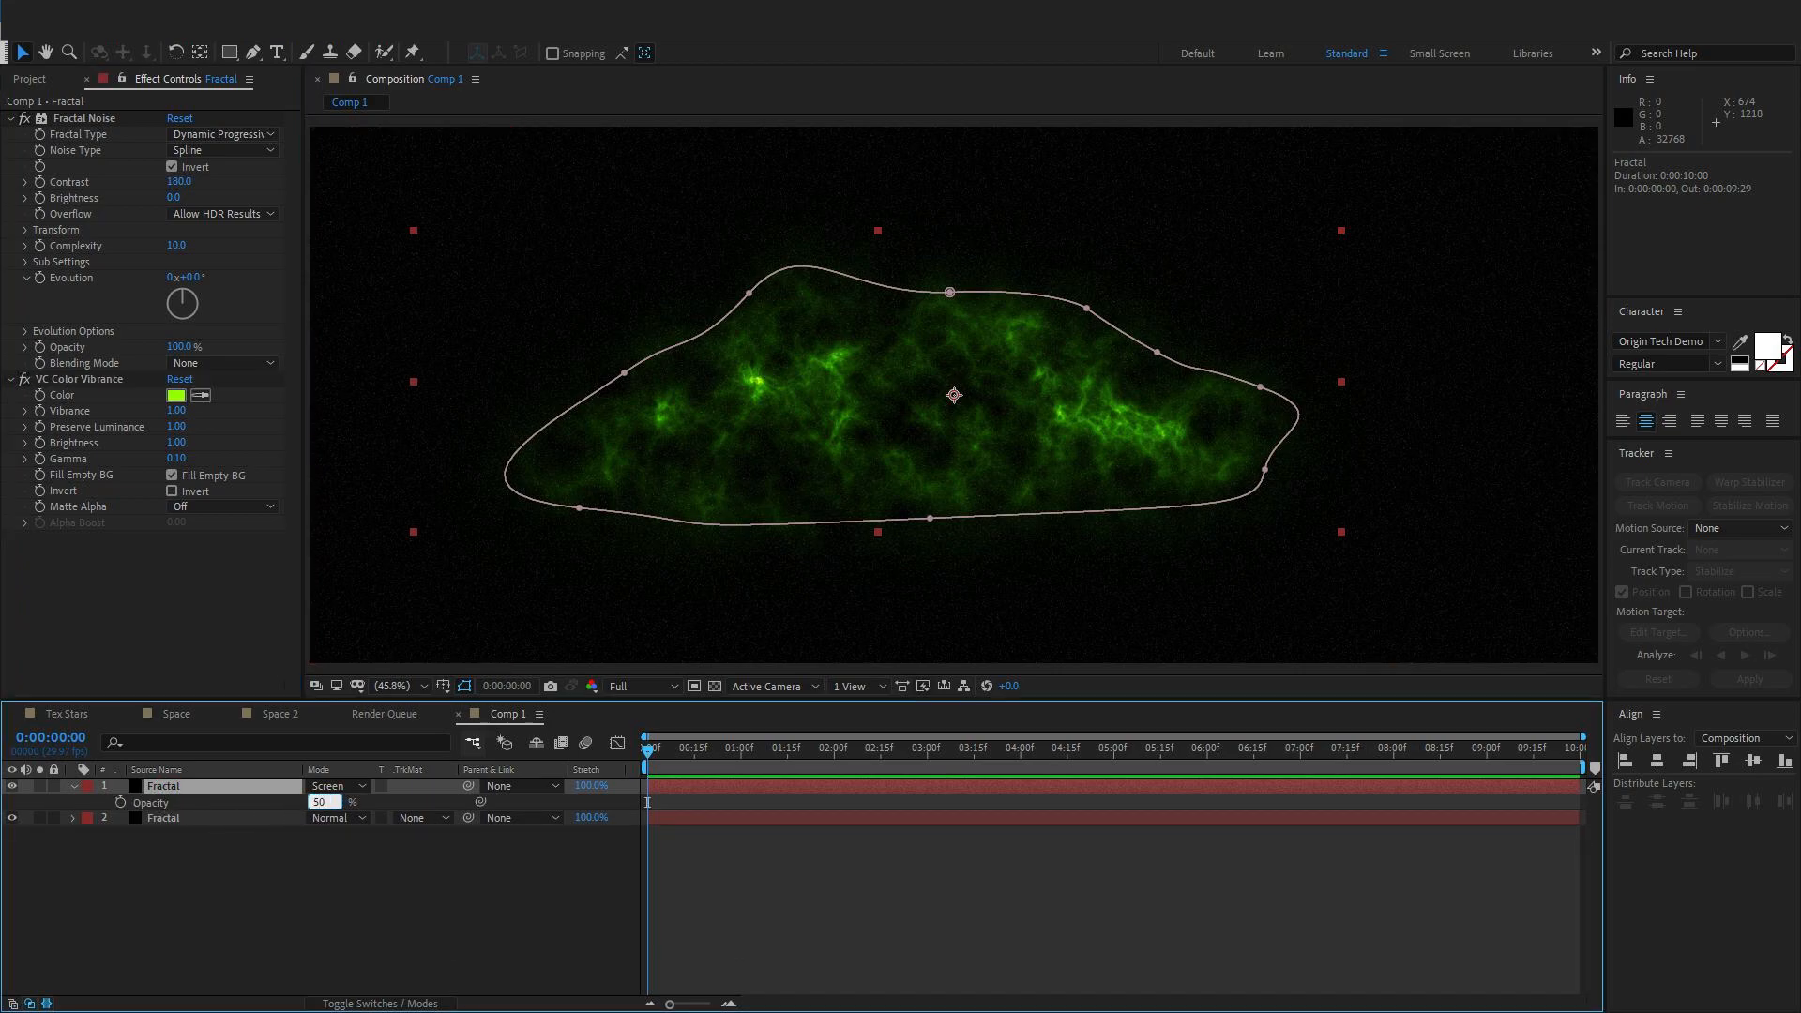
pyautogui.press('Return')
pyautogui.click(381, 888)
# Inspect the green nebula up close and set its Fractal Noise contrast to 160
pyautogui.scroll(2, 1113, 282)
pyautogui.press('space')
pyautogui.moveTo(544, 359); pyautogui.dragTo(950, 406)
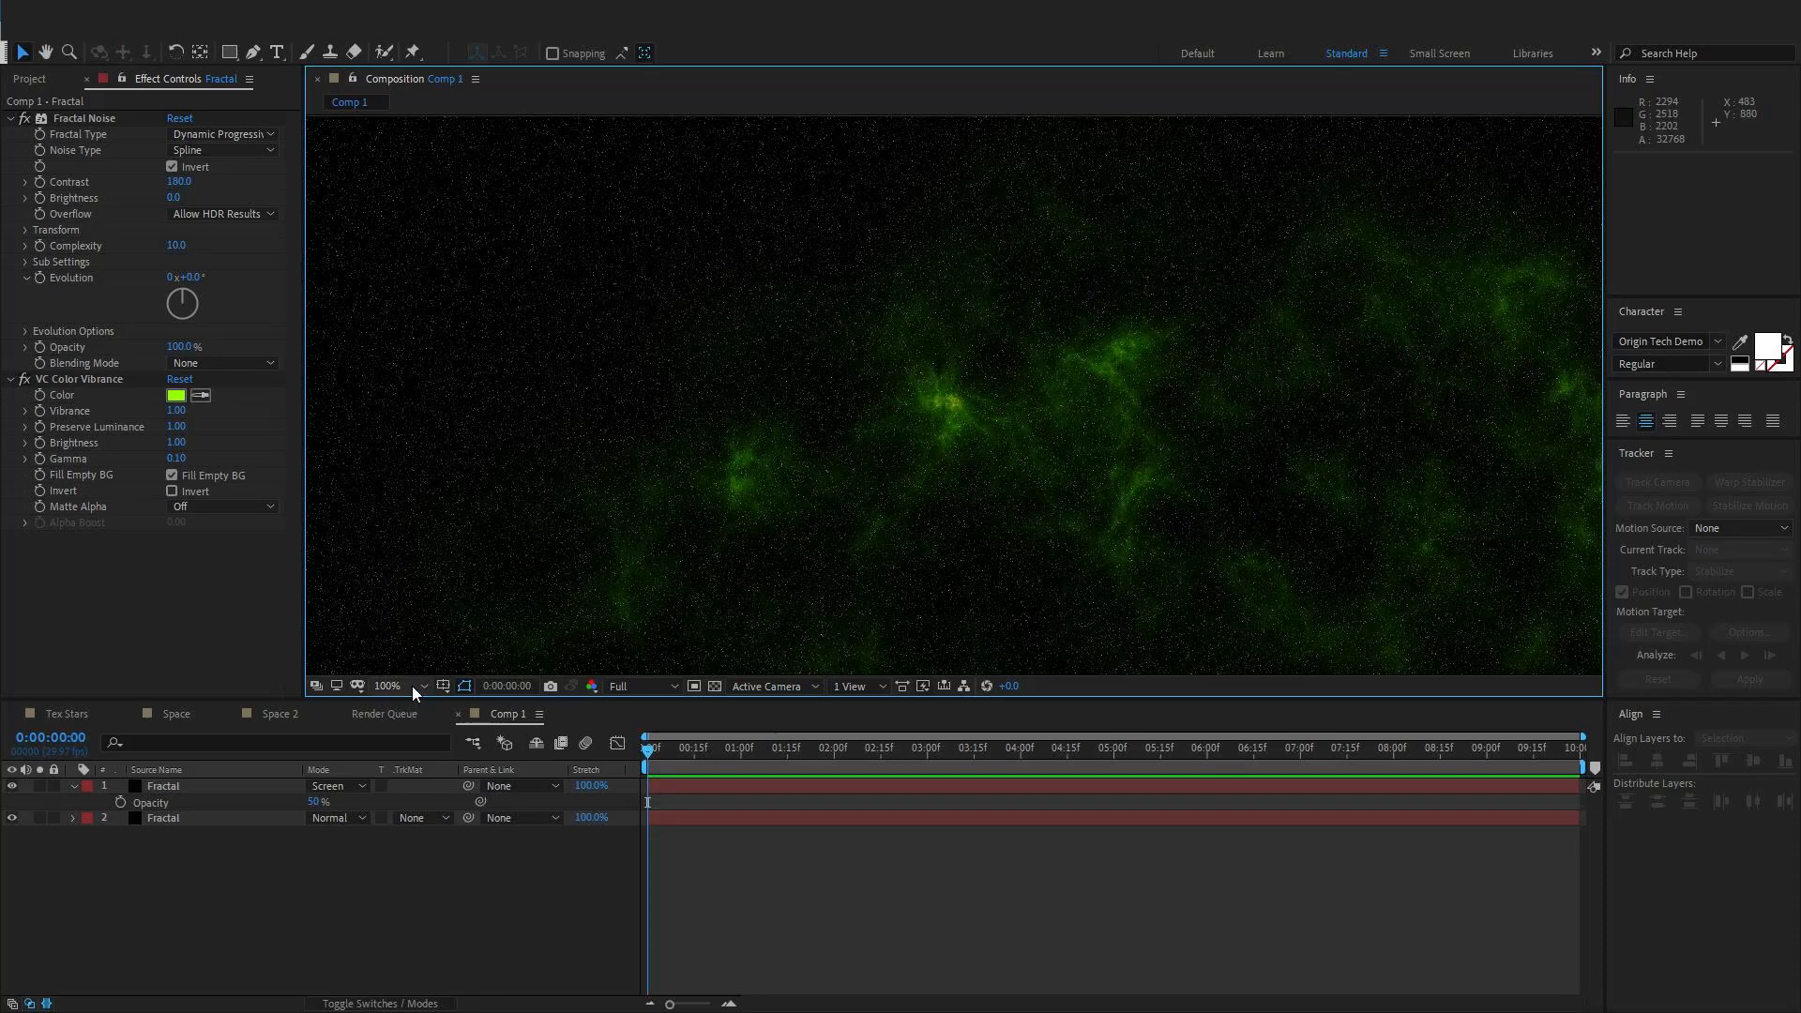
pyautogui.click(175, 182)
pyautogui.write('160')
pyautogui.click(373, 184)
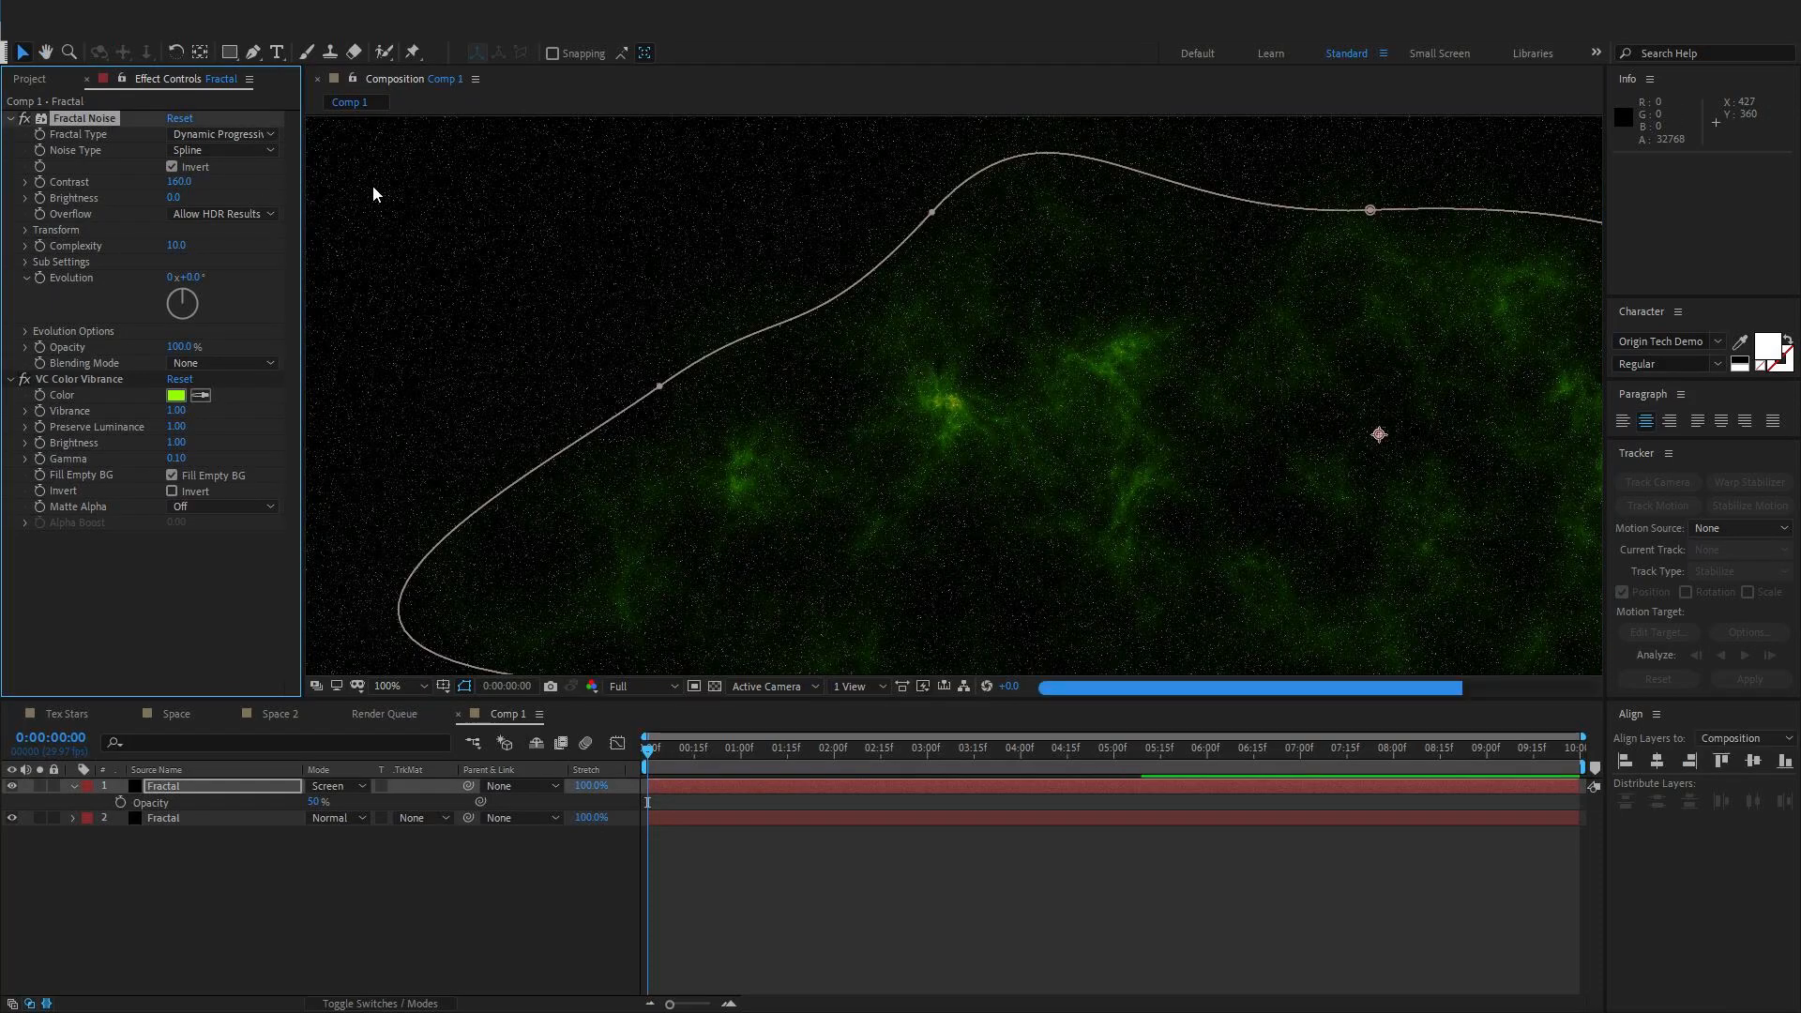
# Set the nebula's Fractal Noise scale first to about 121 and finally to 50
pyautogui.click(25, 230)
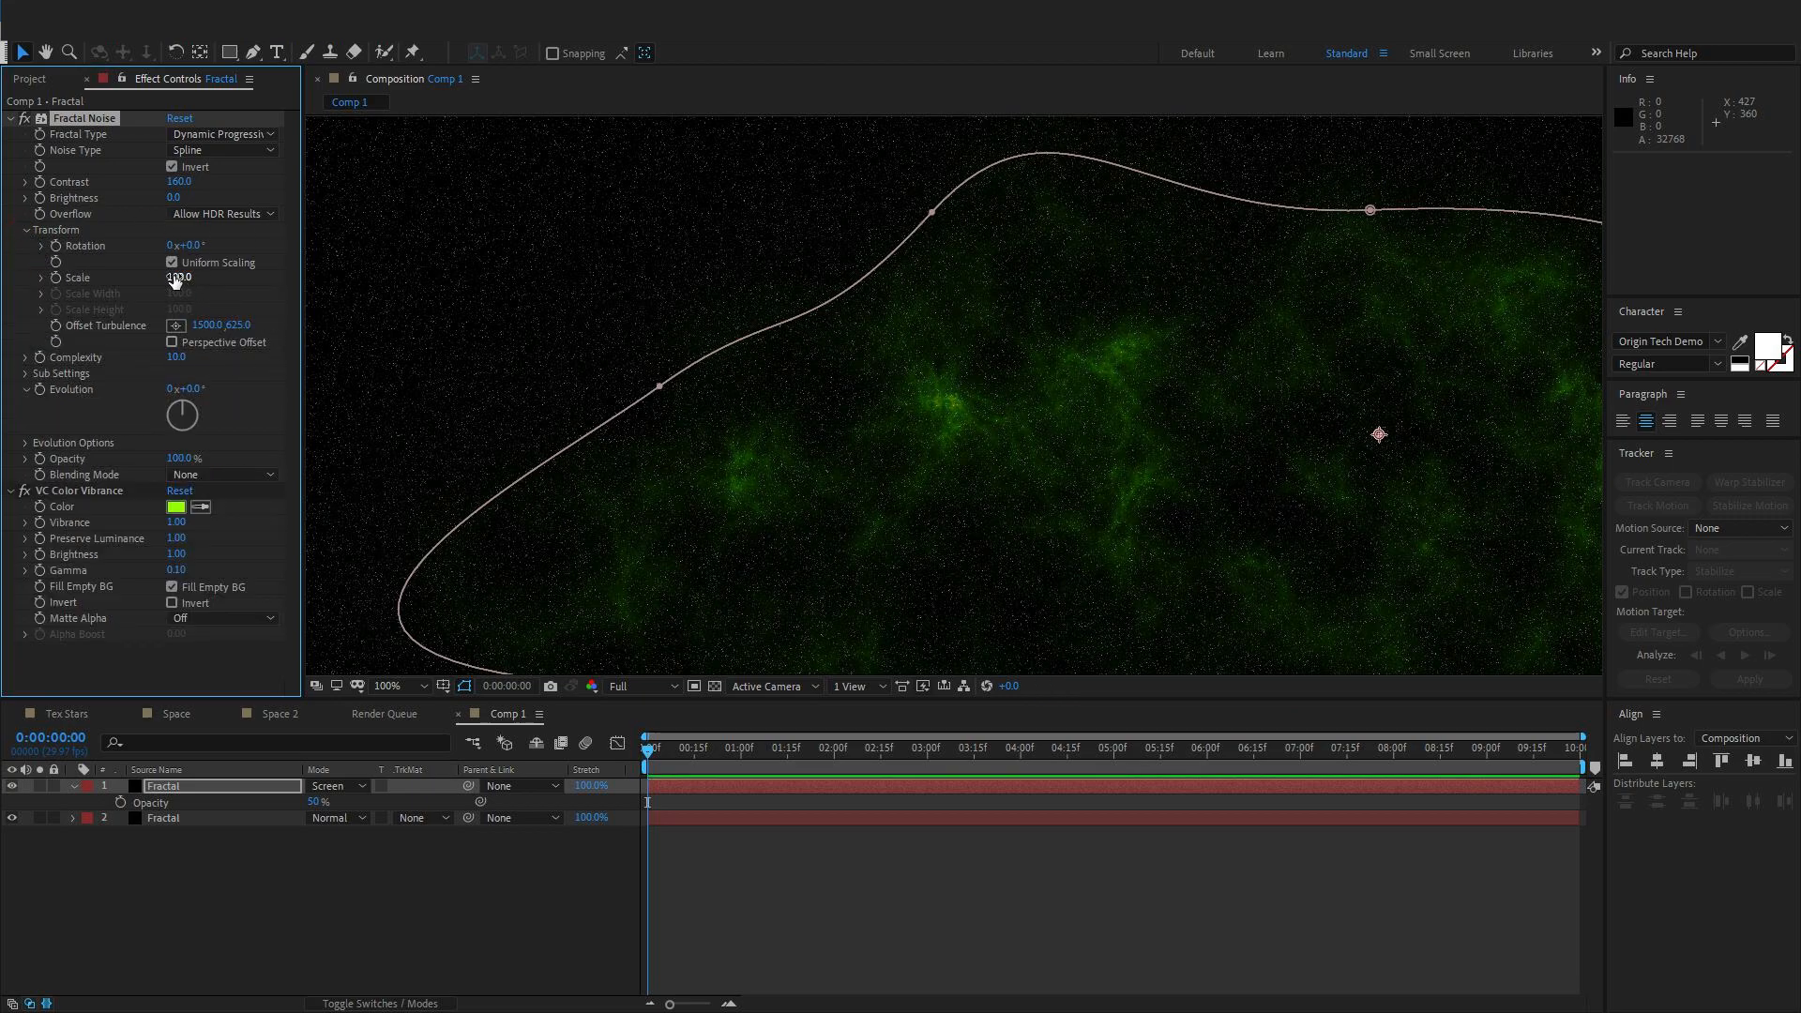
pyautogui.moveTo(174, 277); pyautogui.dragTo(201, 283)
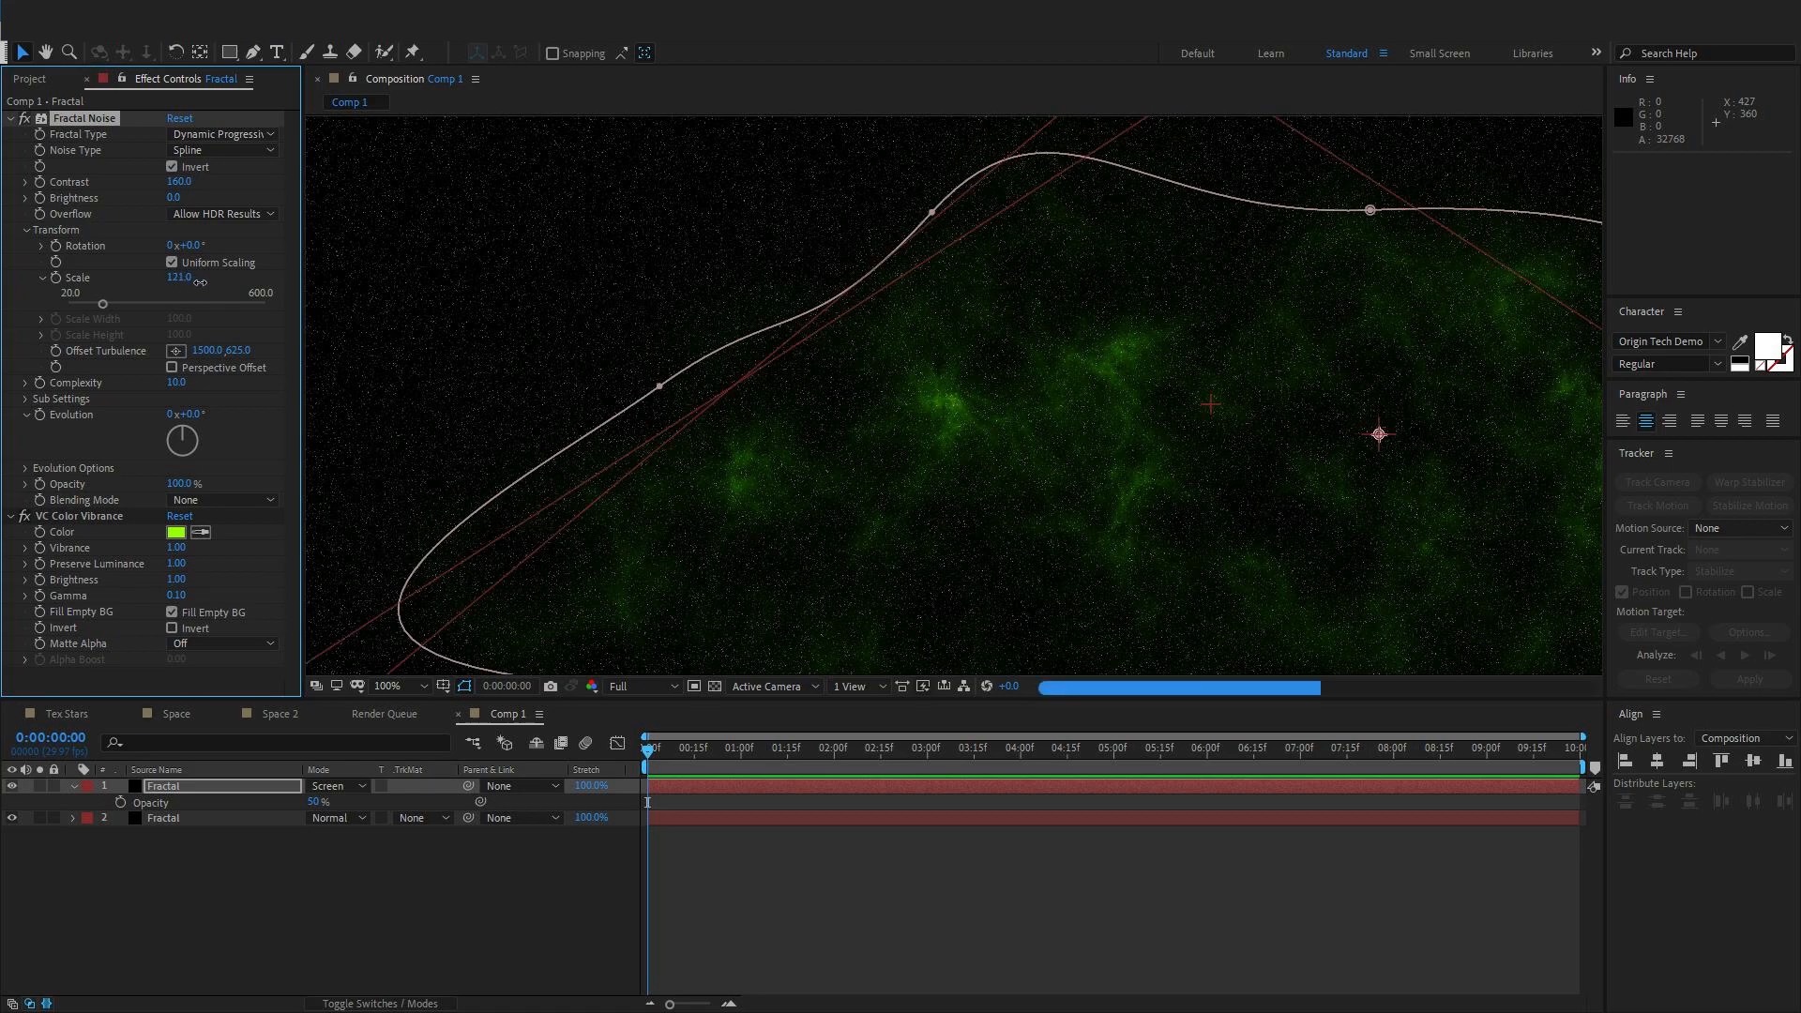
pyautogui.click(180, 277)
pyautogui.write('50')
pyautogui.press('Return')
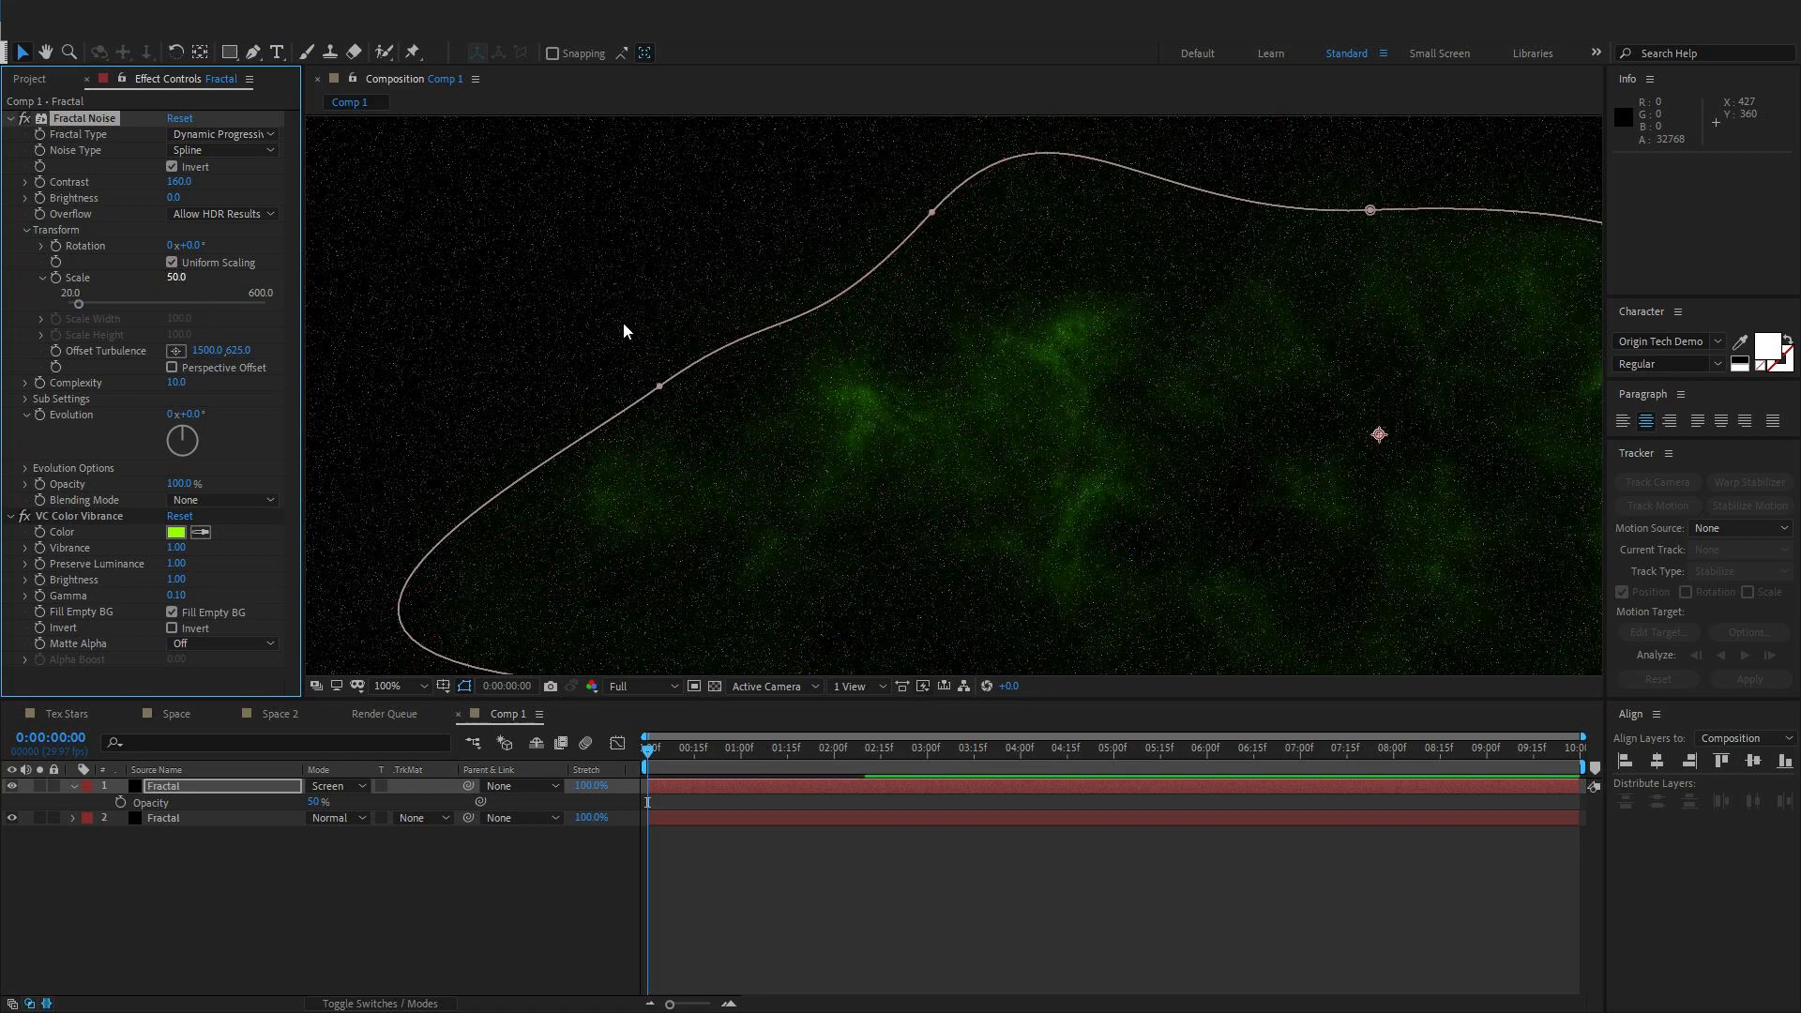
# Try Fractal Noise scales of 20 and 120 on the nebula with more of the frame in view, and return to 50
pyautogui.press(',')
pyautogui.press(',')
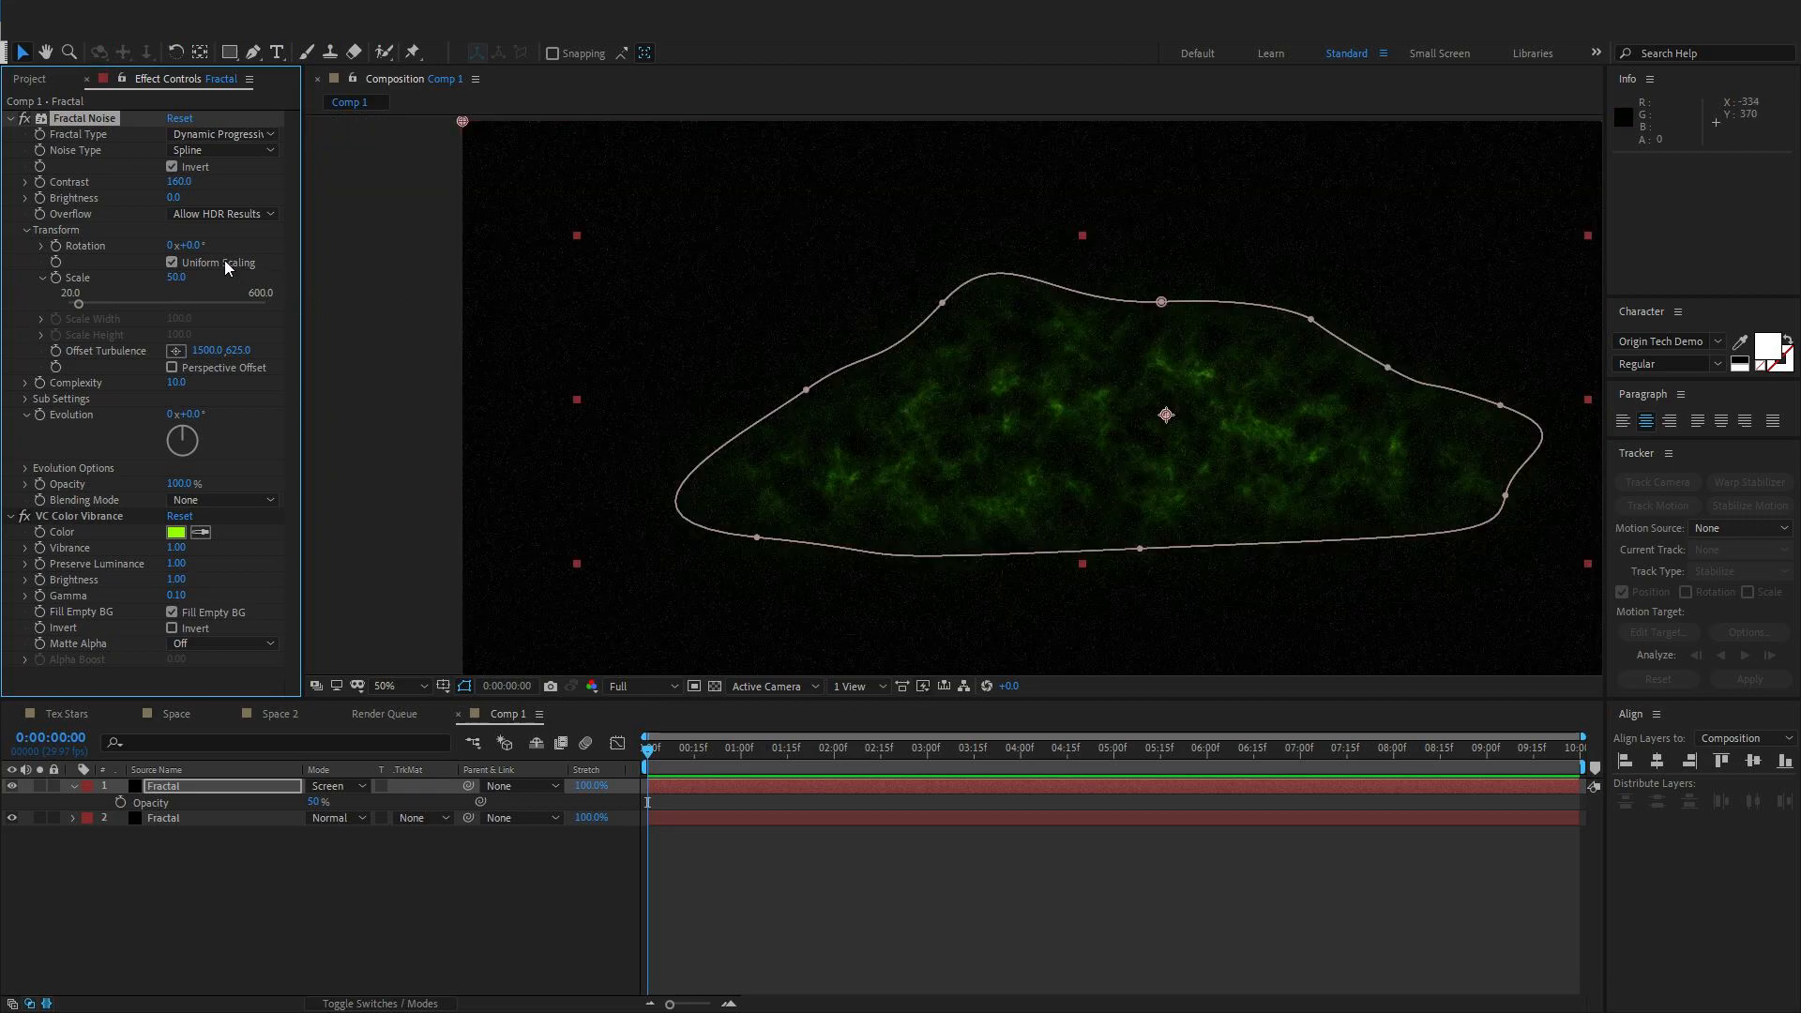
pyautogui.click(178, 278)
pyautogui.write('20')
pyautogui.press('Return')
pyautogui.click(178, 279)
pyautogui.press('Return')
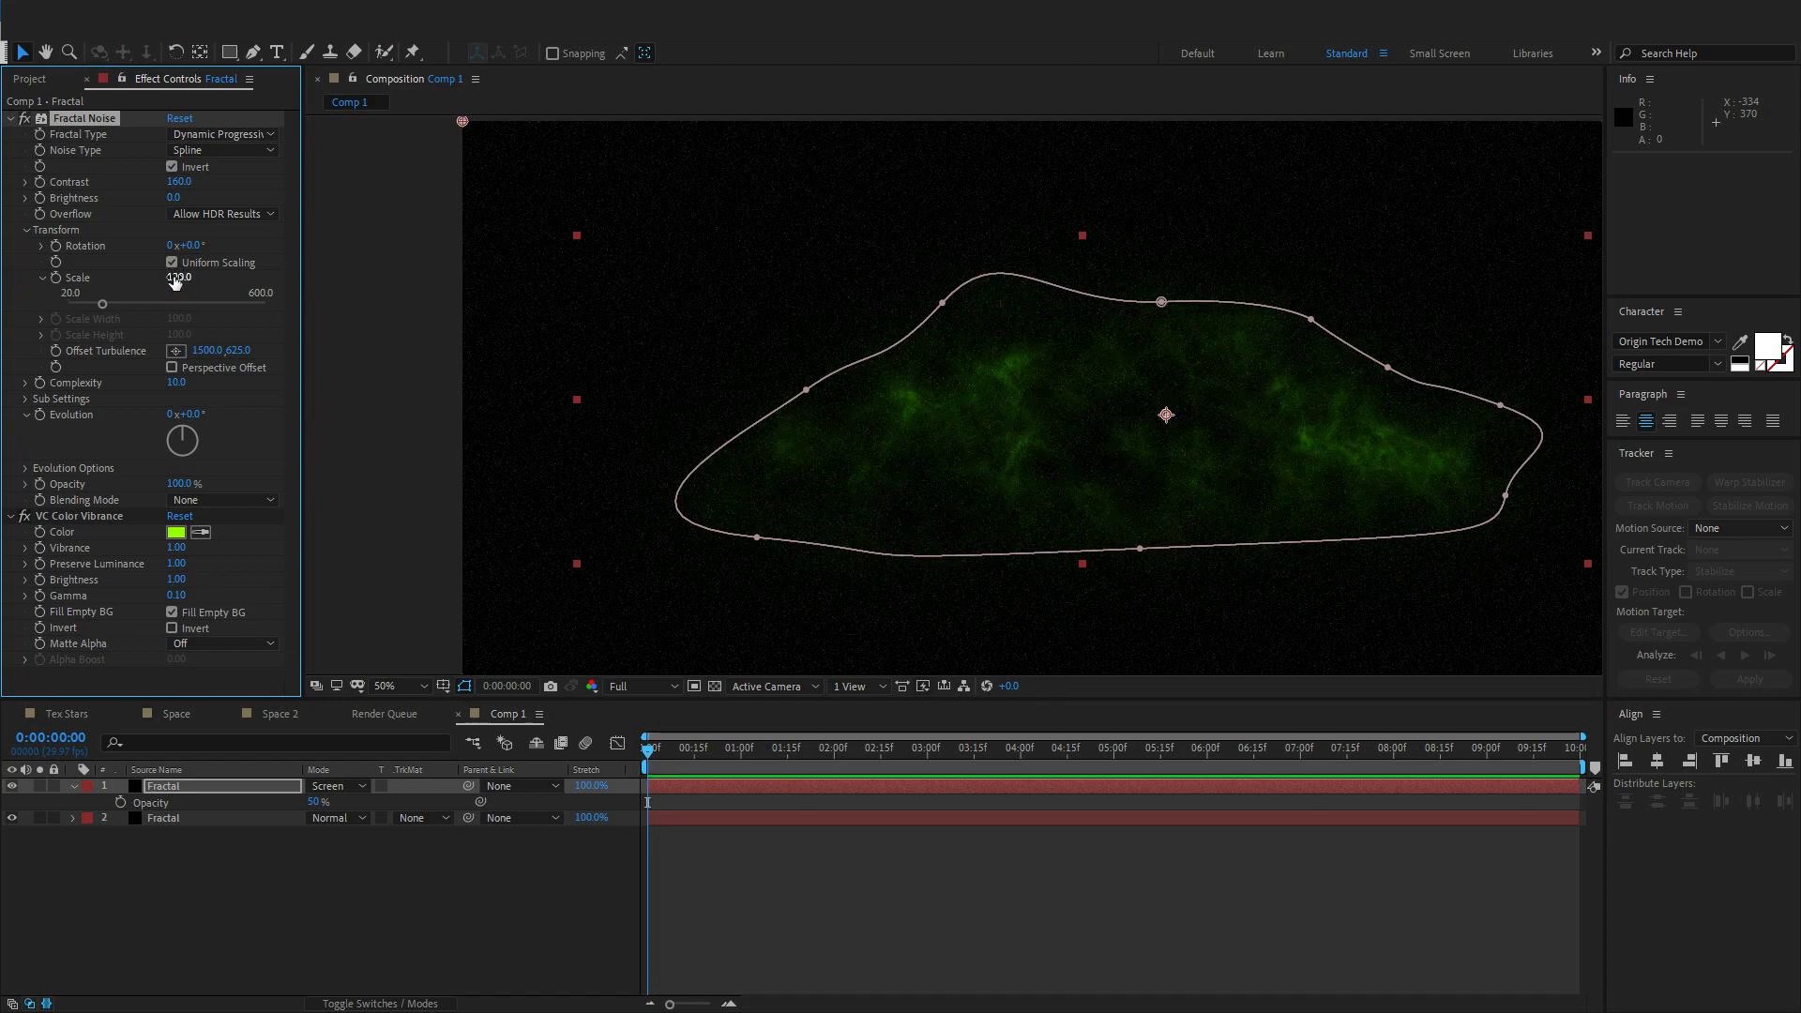
pyautogui.click(174, 278)
pyautogui.write('50')
pyautogui.press('Return')
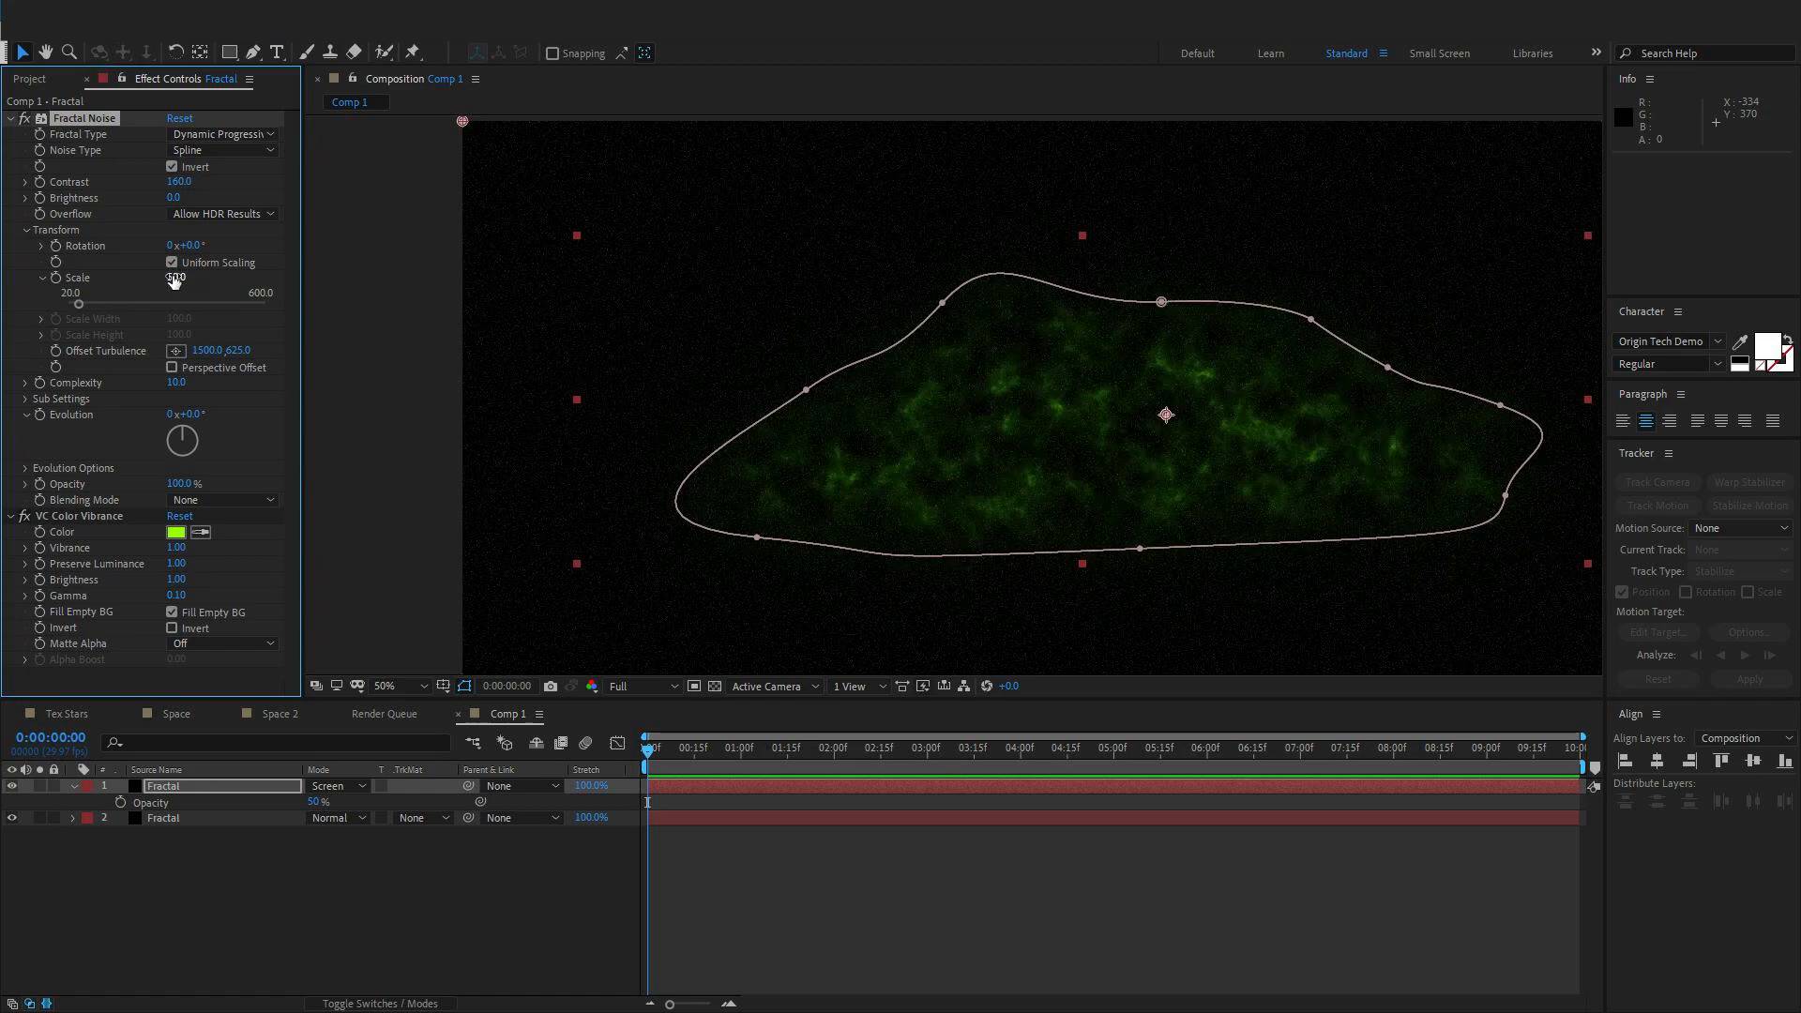
# Duplicate the green nebula layer and delete the mask from the copy
pyautogui.click(385, 685)
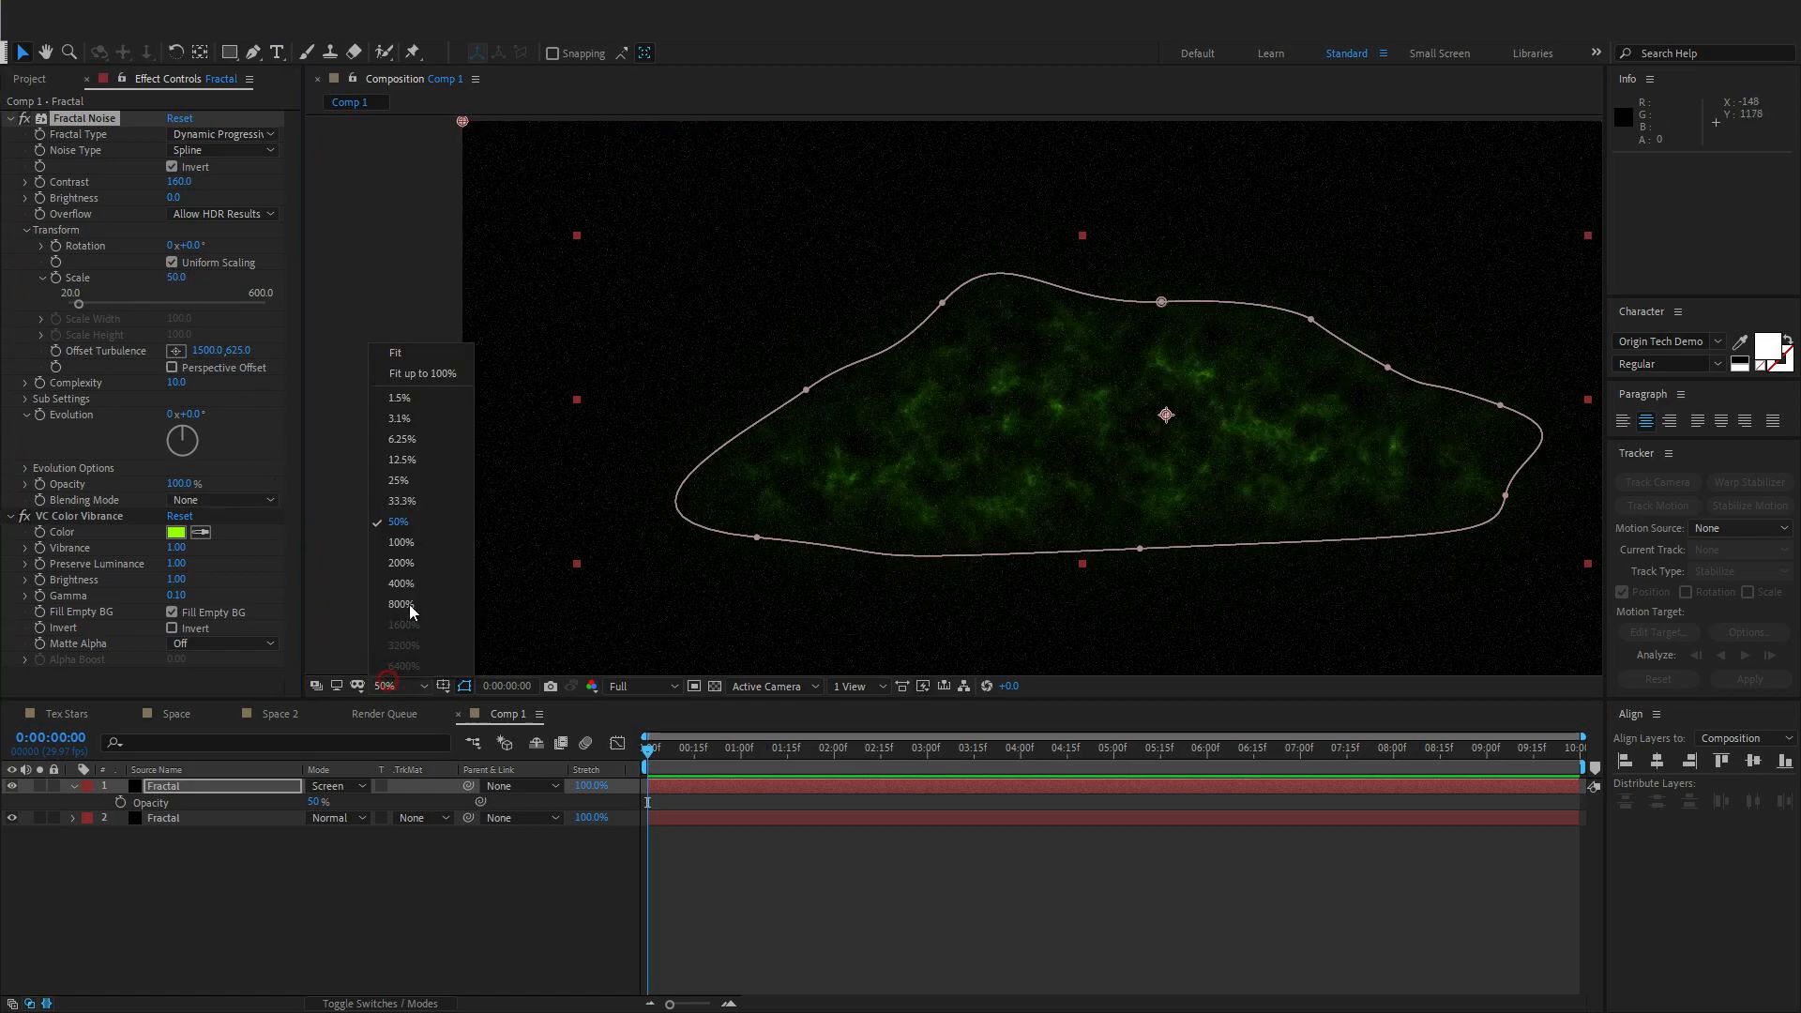
pyautogui.click(413, 372)
pyautogui.click(223, 839)
pyautogui.click(167, 786)
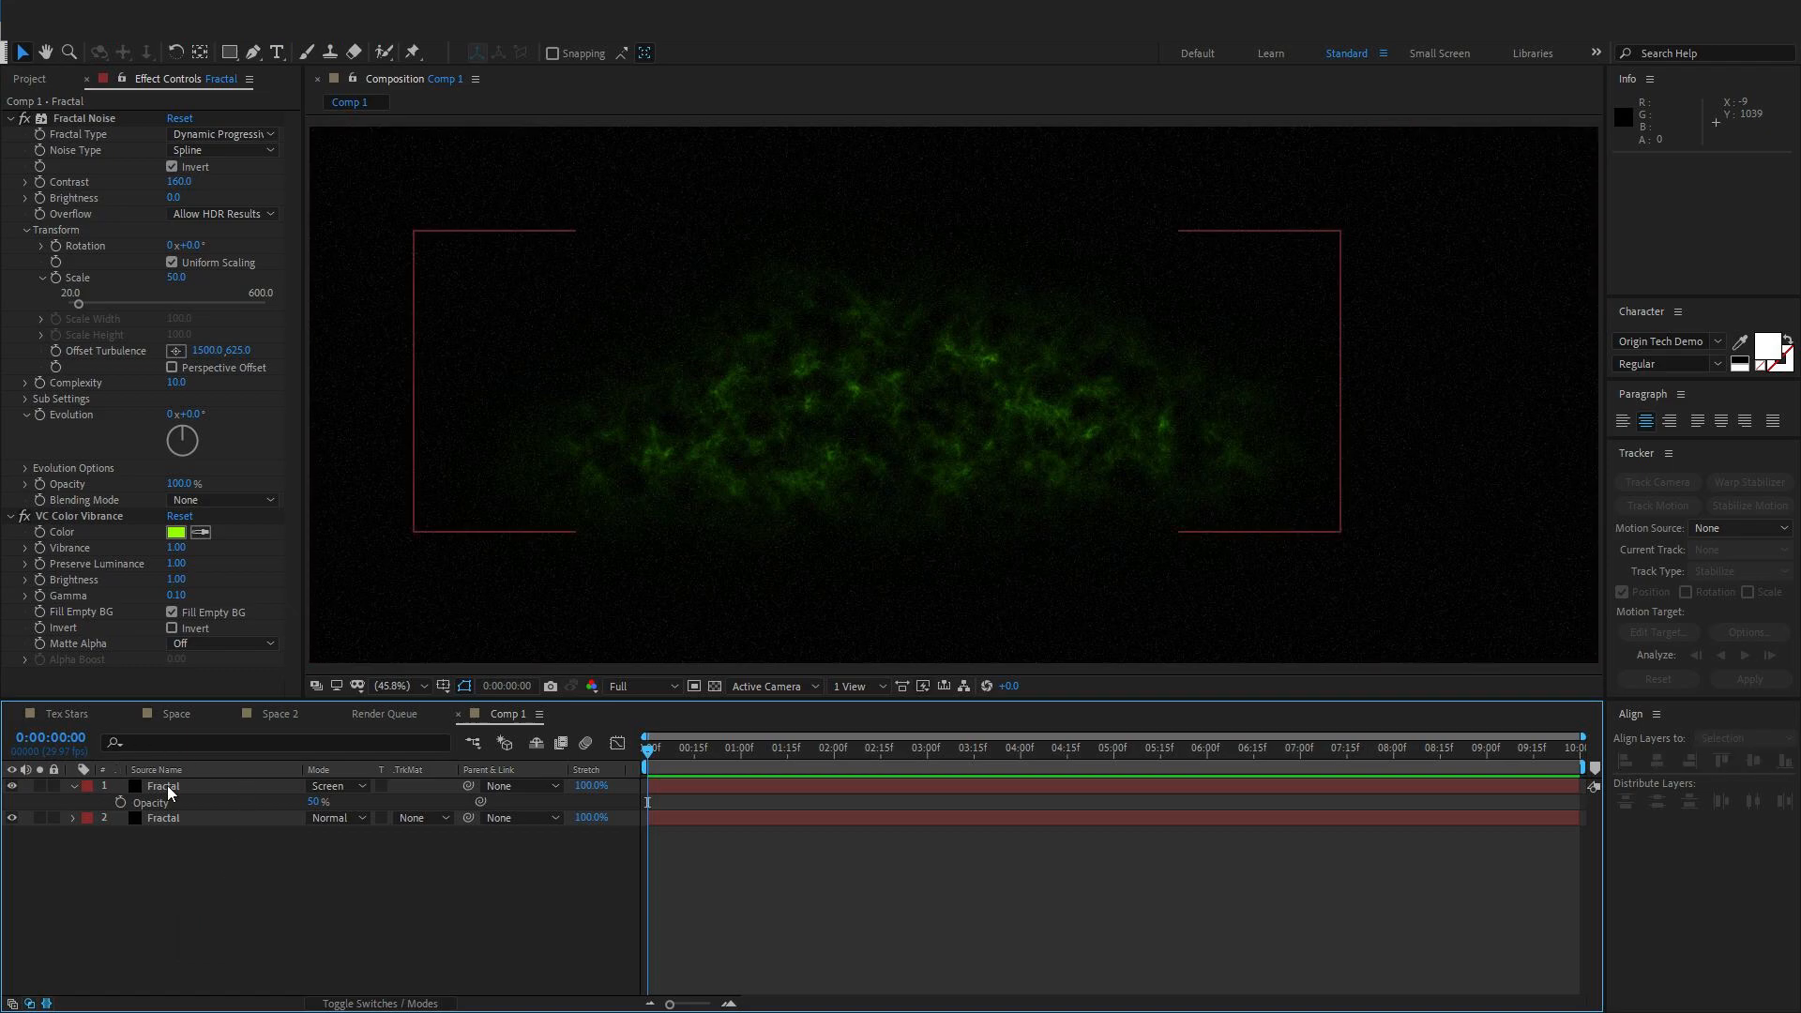
pyautogui.hotkey('ctrl', 'd')
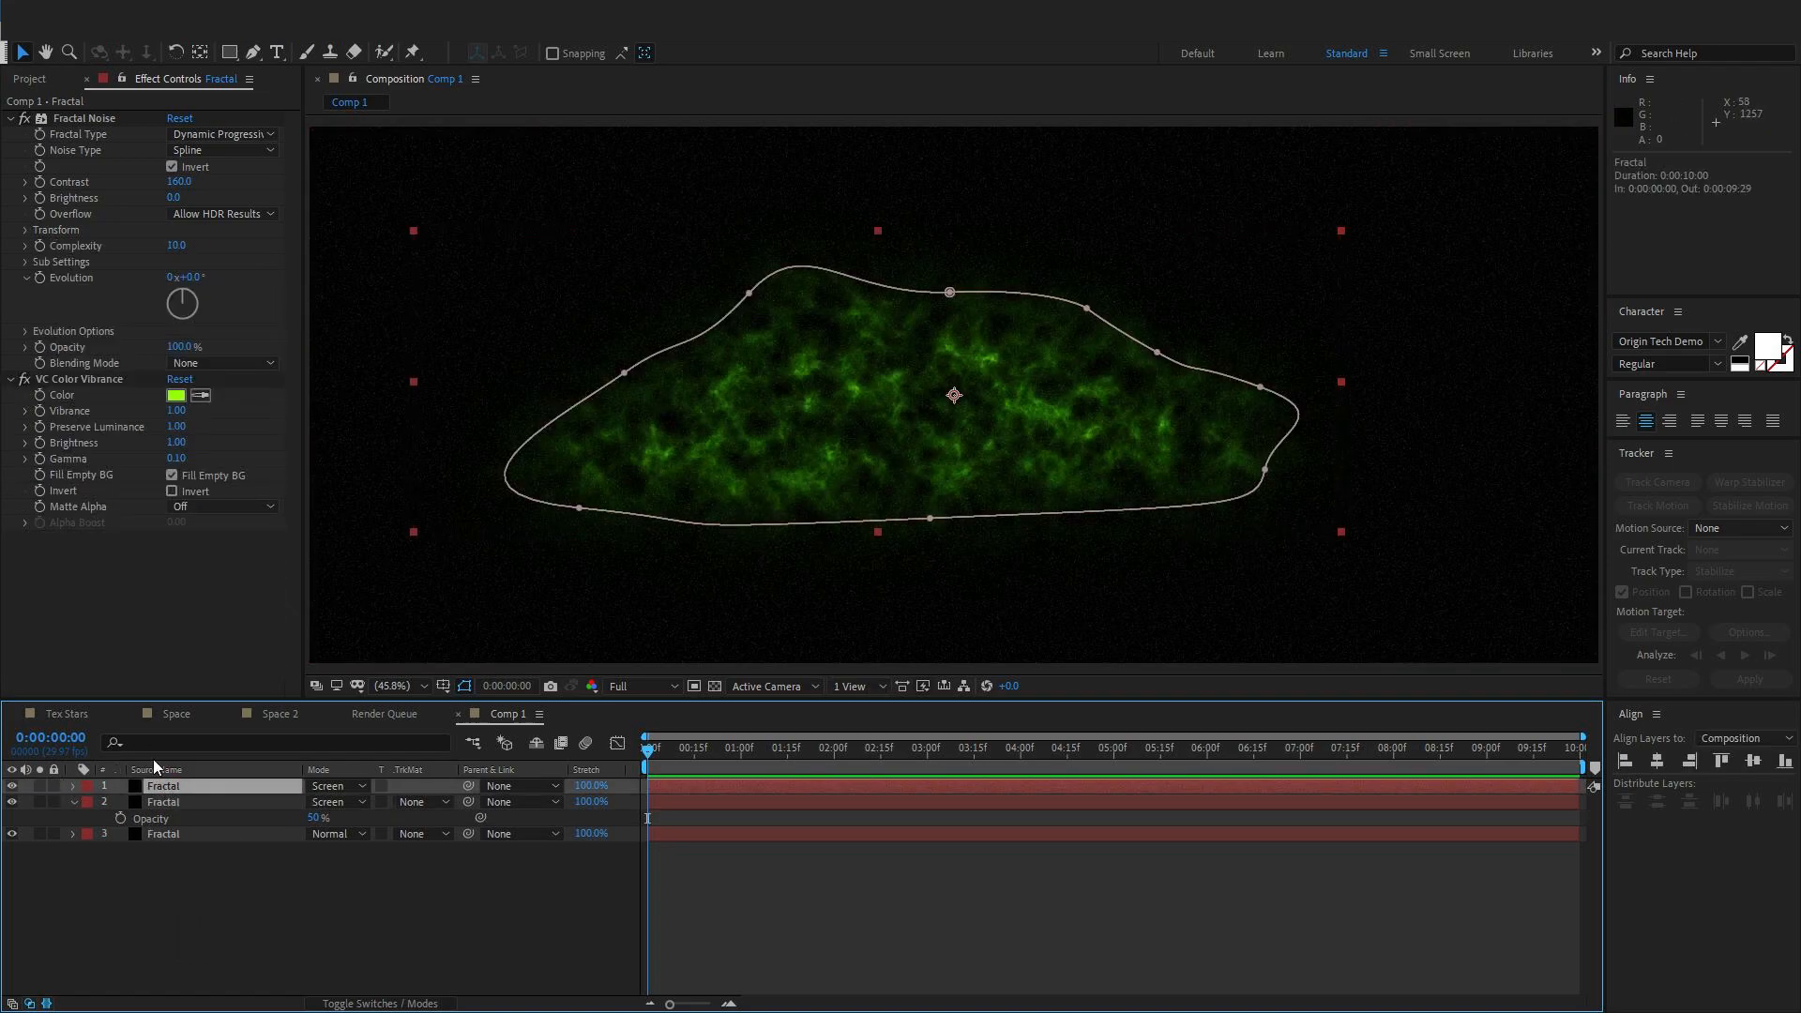
pyautogui.press('m')
pyautogui.click(150, 803)
pyautogui.press('Delete')
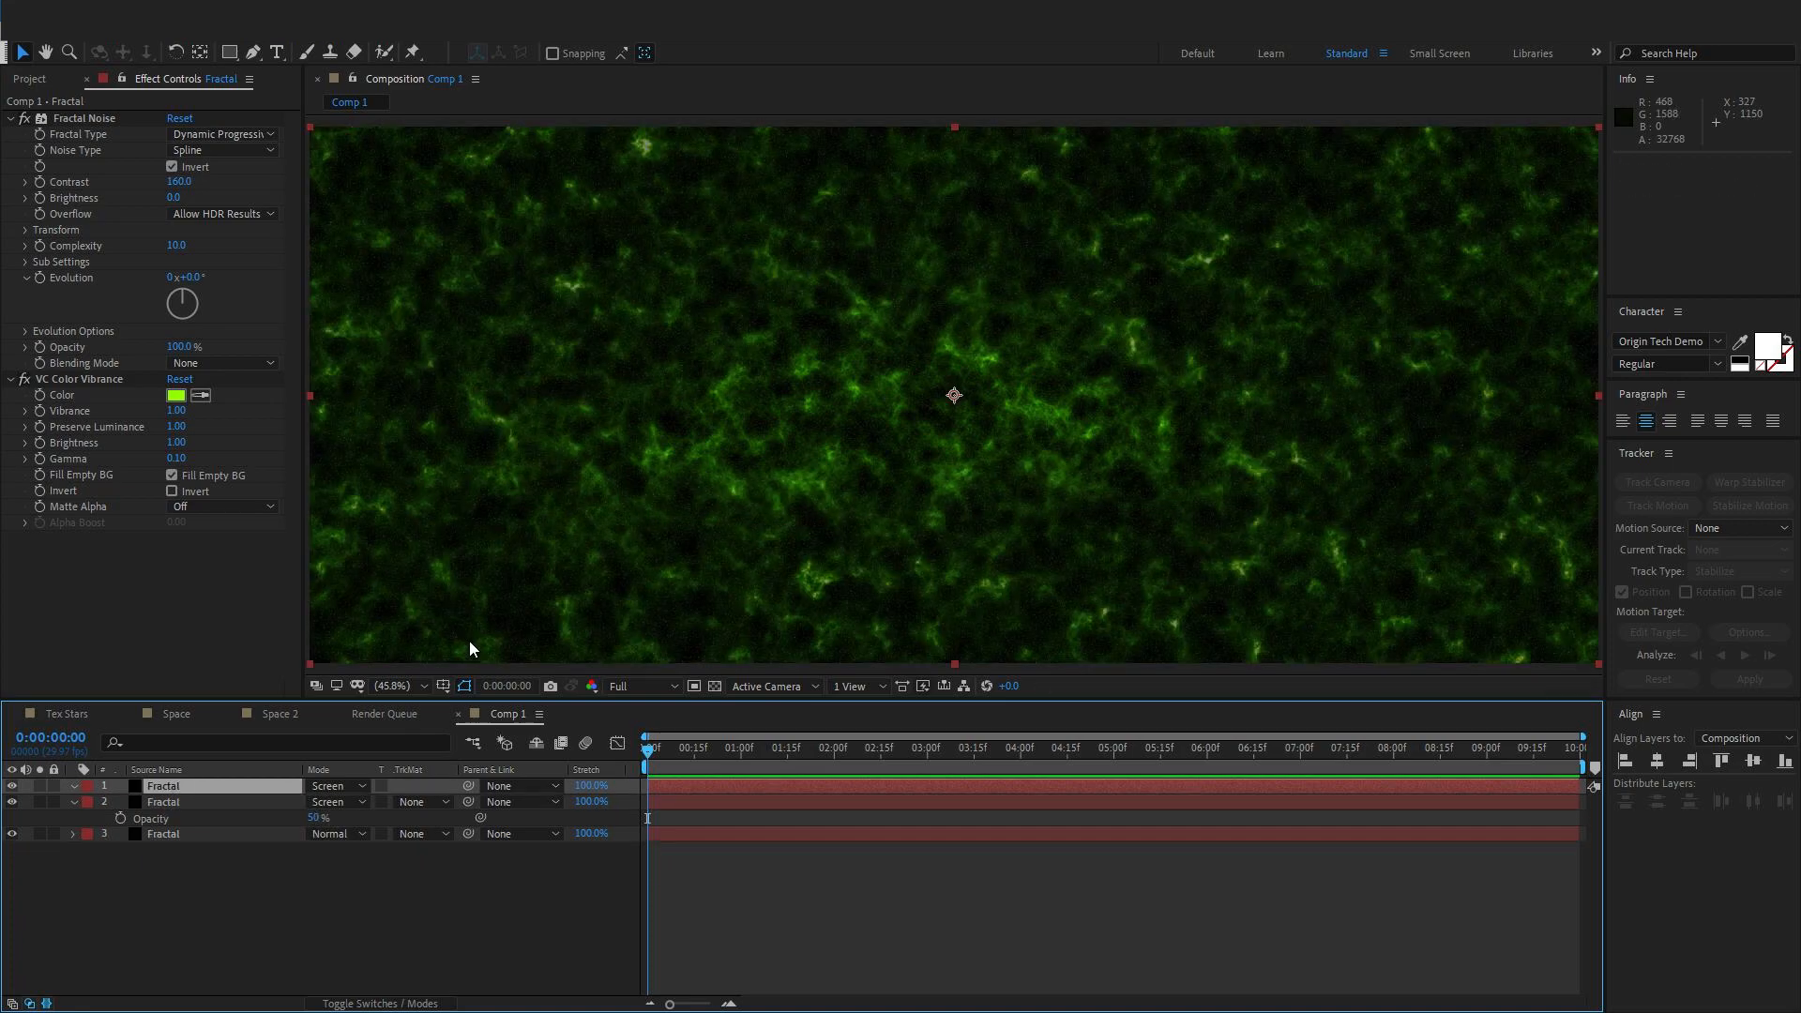
# Draw a closed, curved six-point mask with the Pen tool over the left half of the frame on the duplicated nebula
pyautogui.click(255, 54)
pyautogui.click(553, 256)
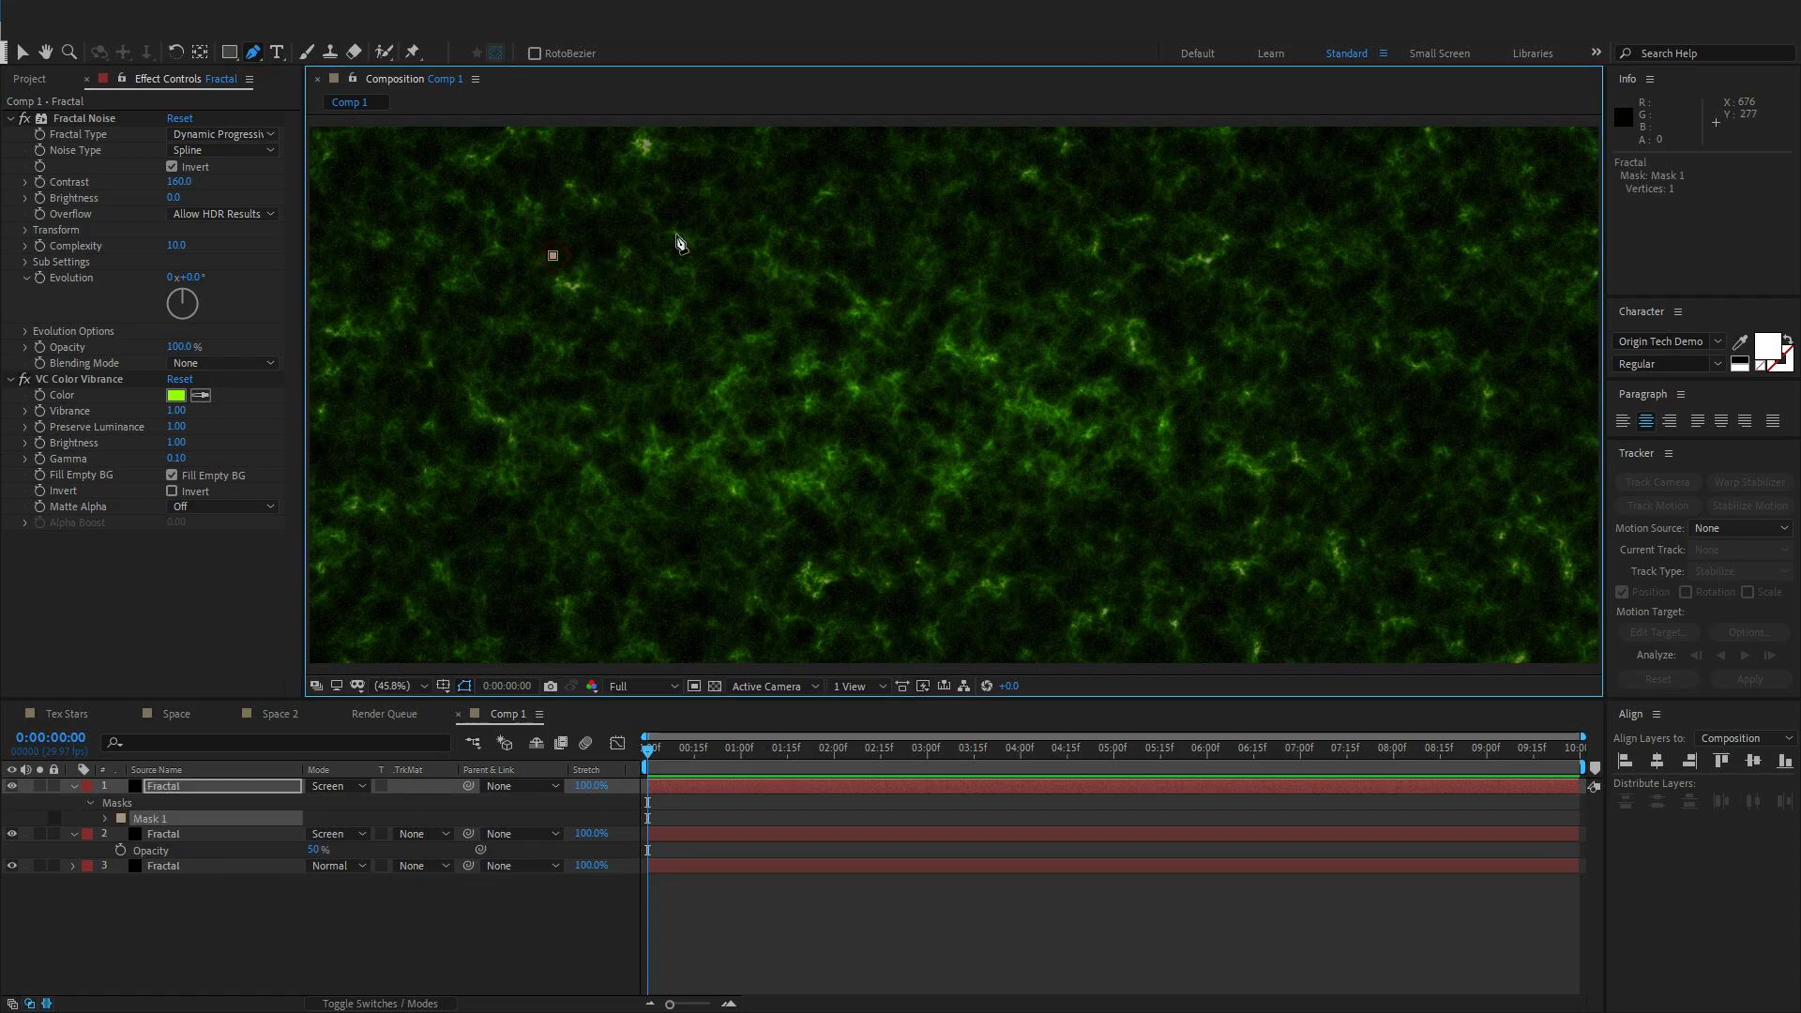
pyautogui.moveTo(902, 301); pyautogui.dragTo(767, 439)
pyautogui.click(708, 529)
pyautogui.click(514, 478)
pyautogui.click(419, 311)
pyautogui.moveTo(553, 255); pyautogui.dragTo(567, 246)
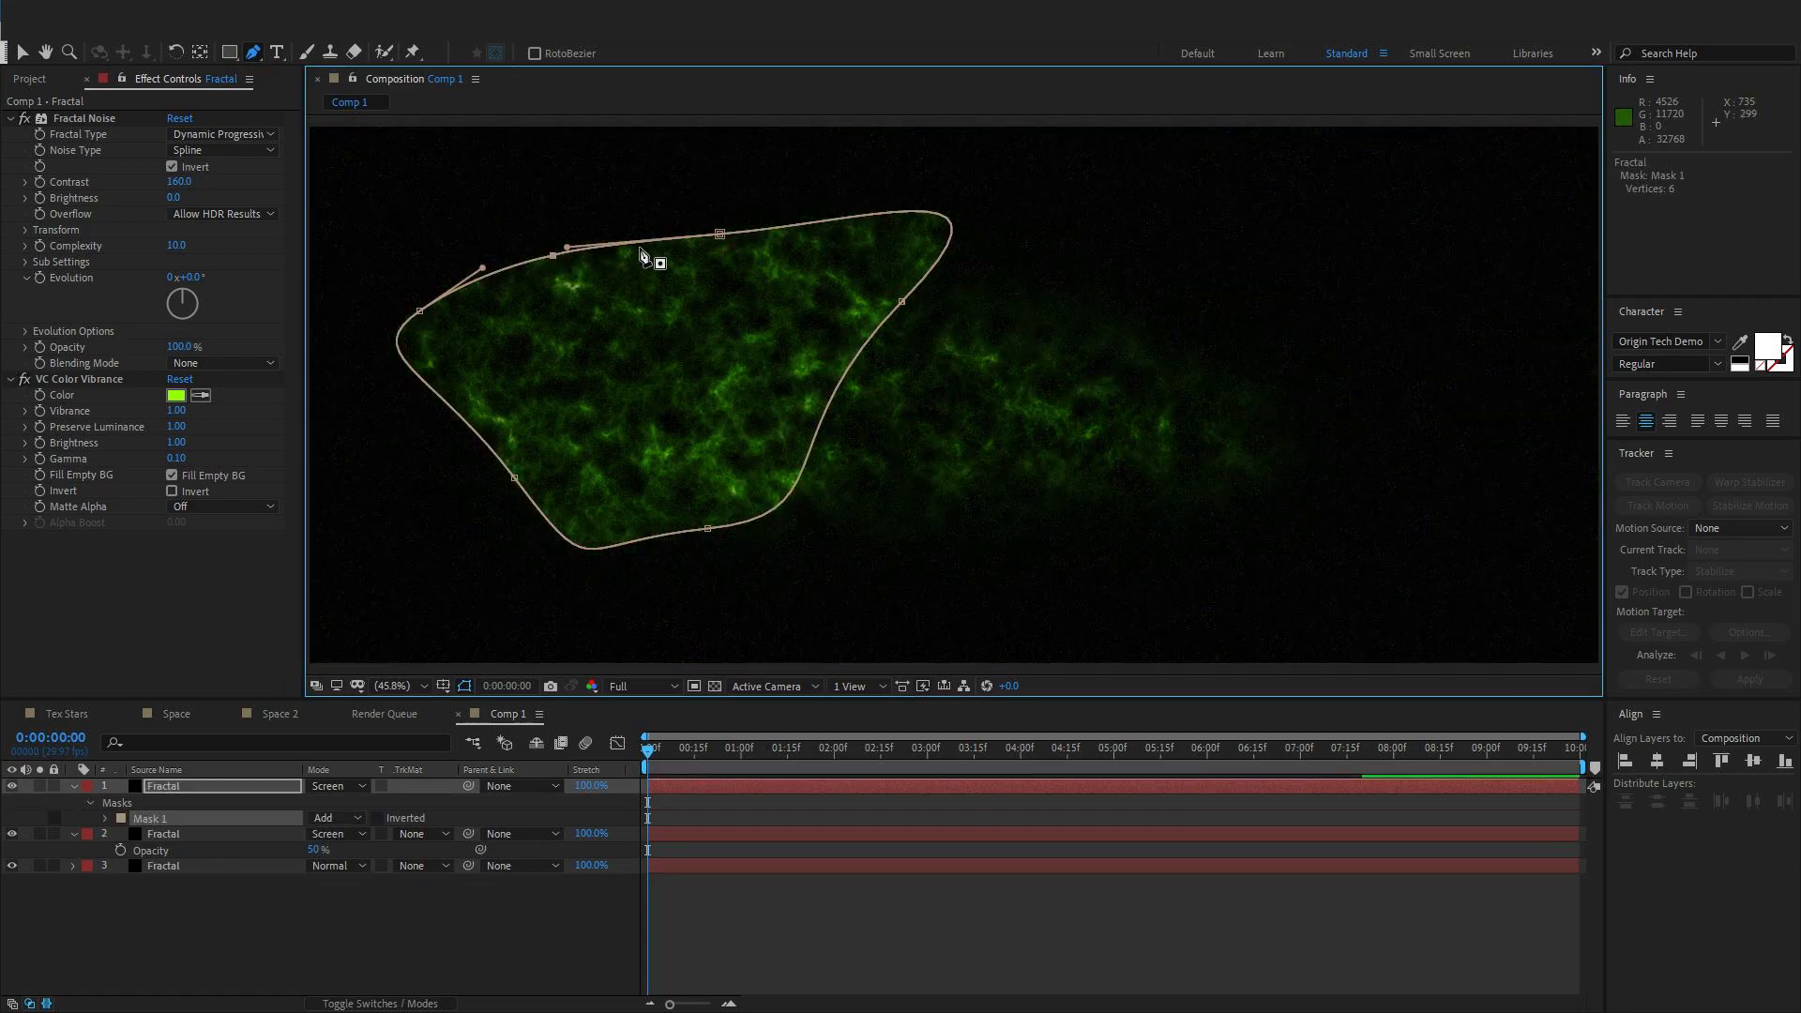
# Show the mask feather of both nebula layers and set the new mask's feather to 220 pixels
pyautogui.press('f')
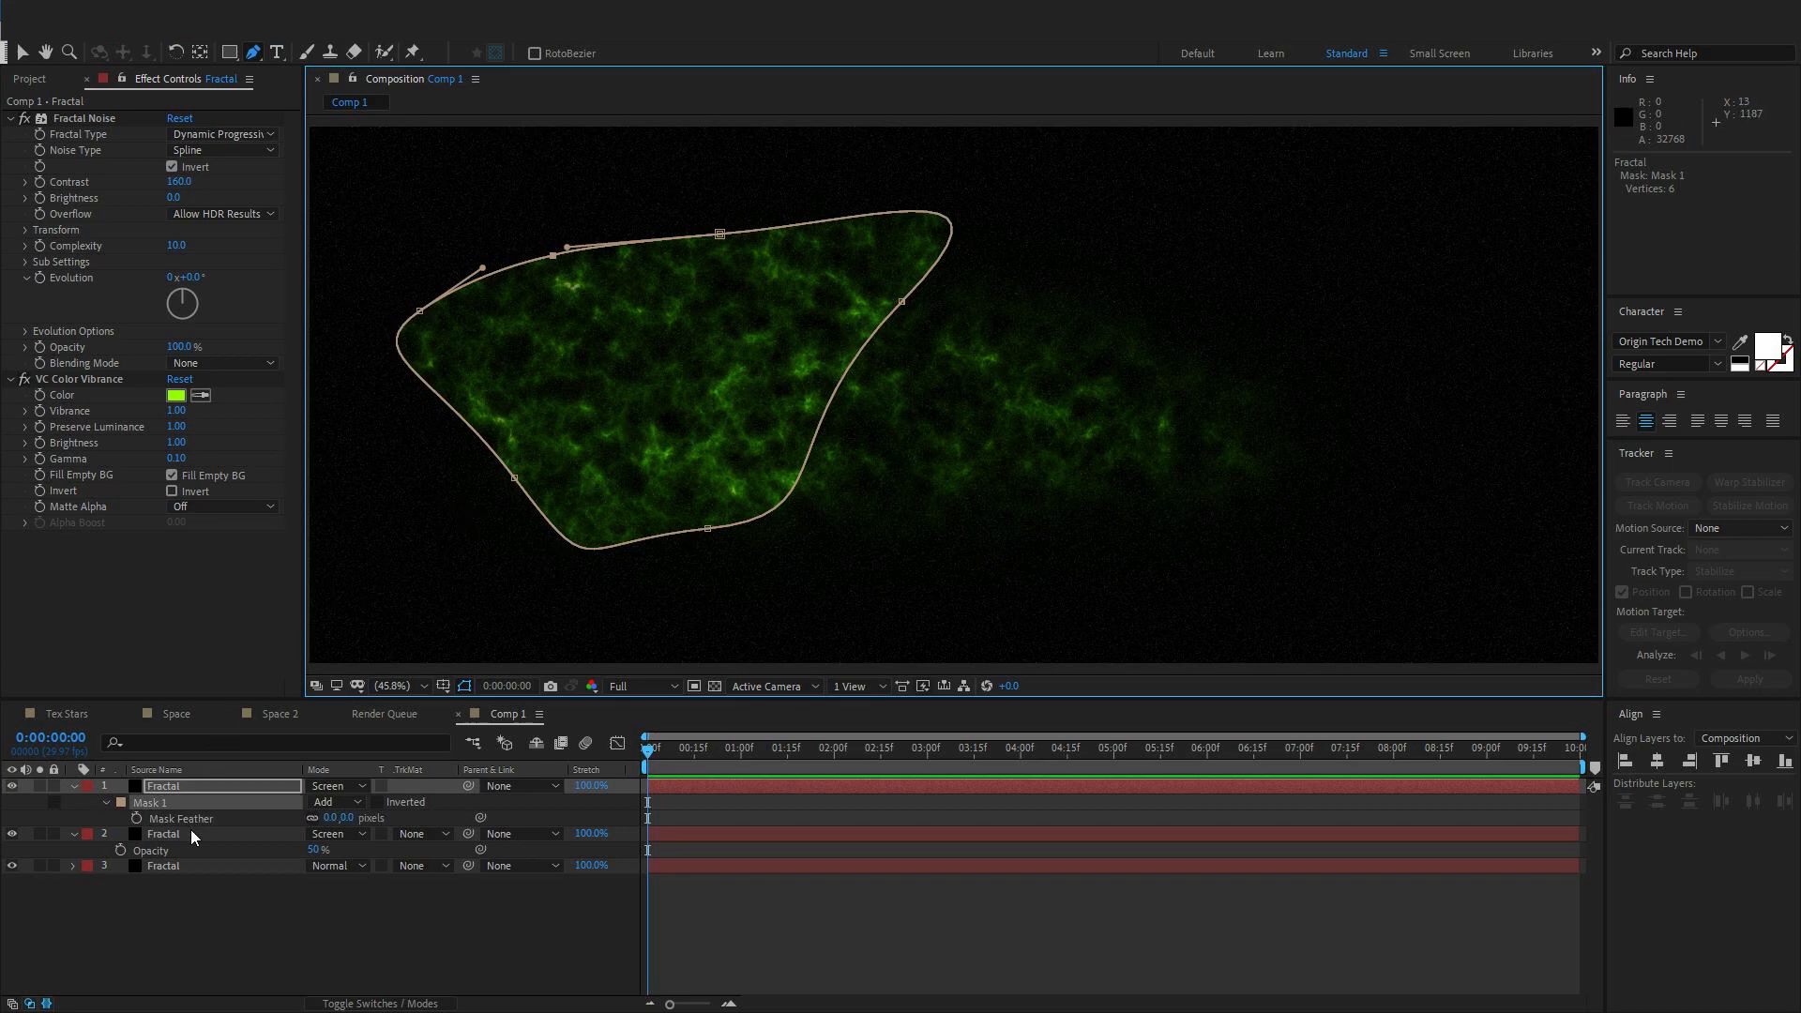
pyautogui.click(177, 834)
pyautogui.press('f')
pyautogui.click(351, 817)
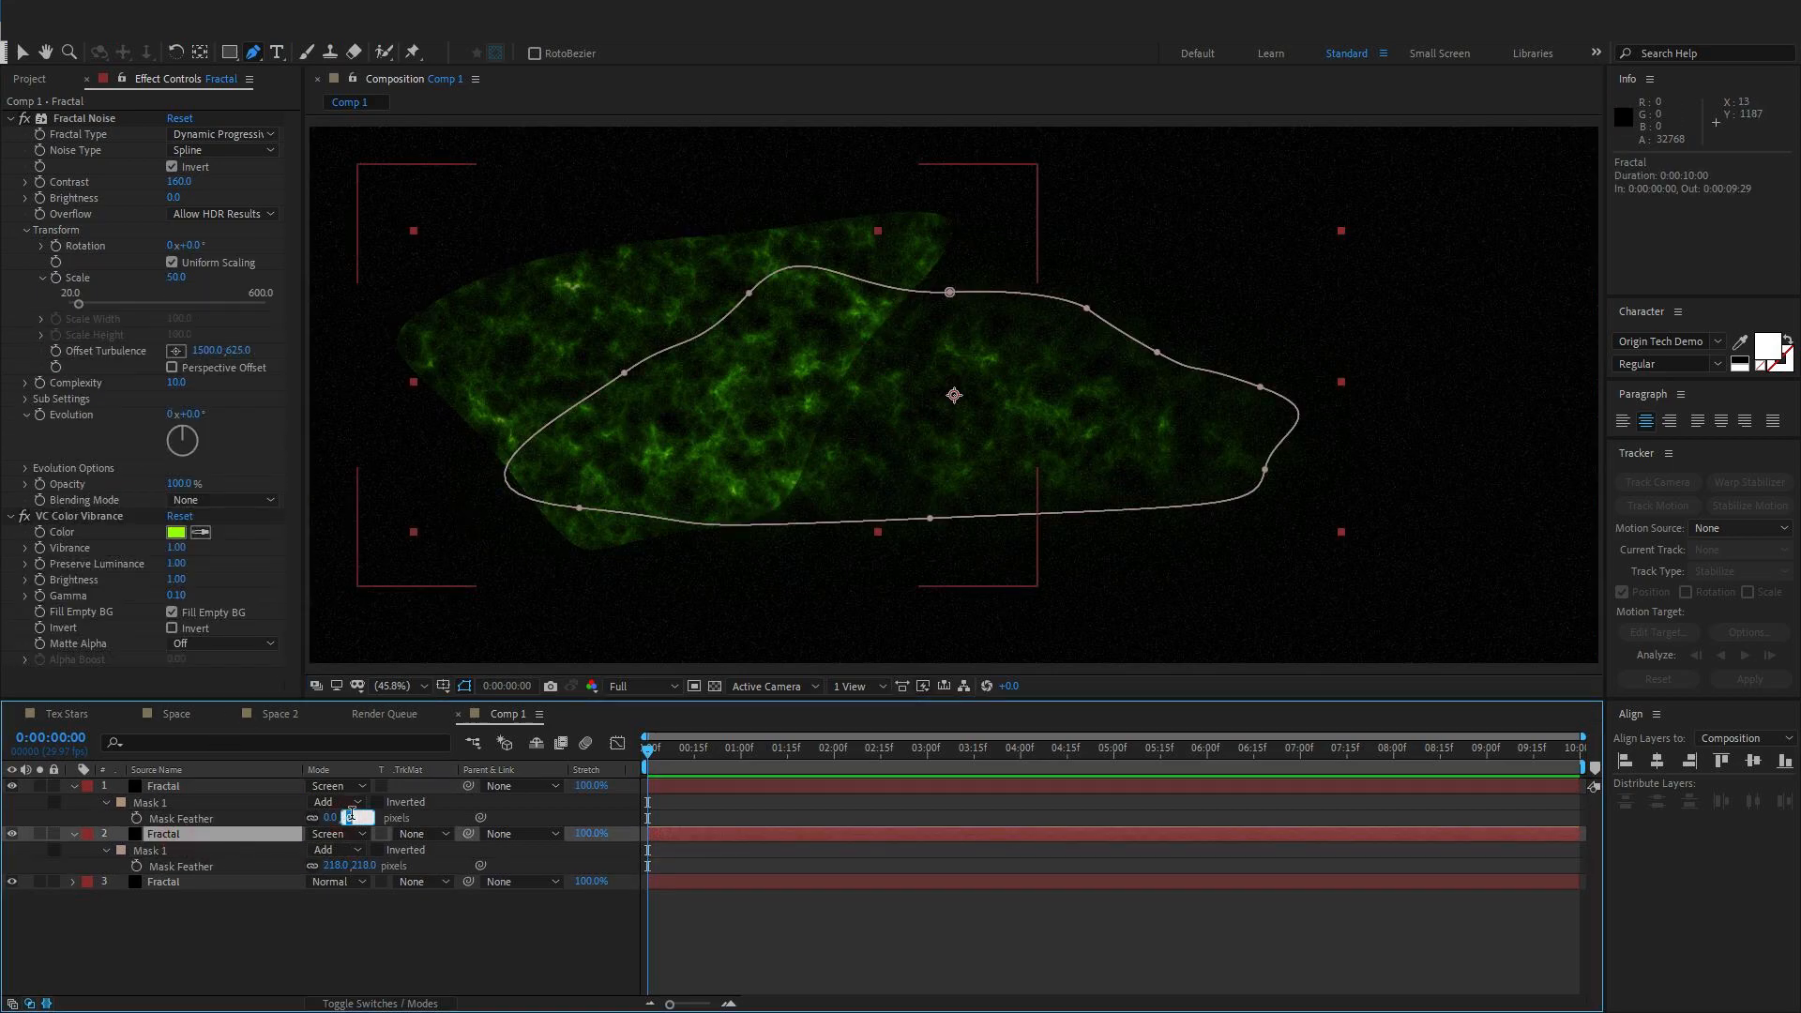
pyautogui.write('220')
pyautogui.press('Return')
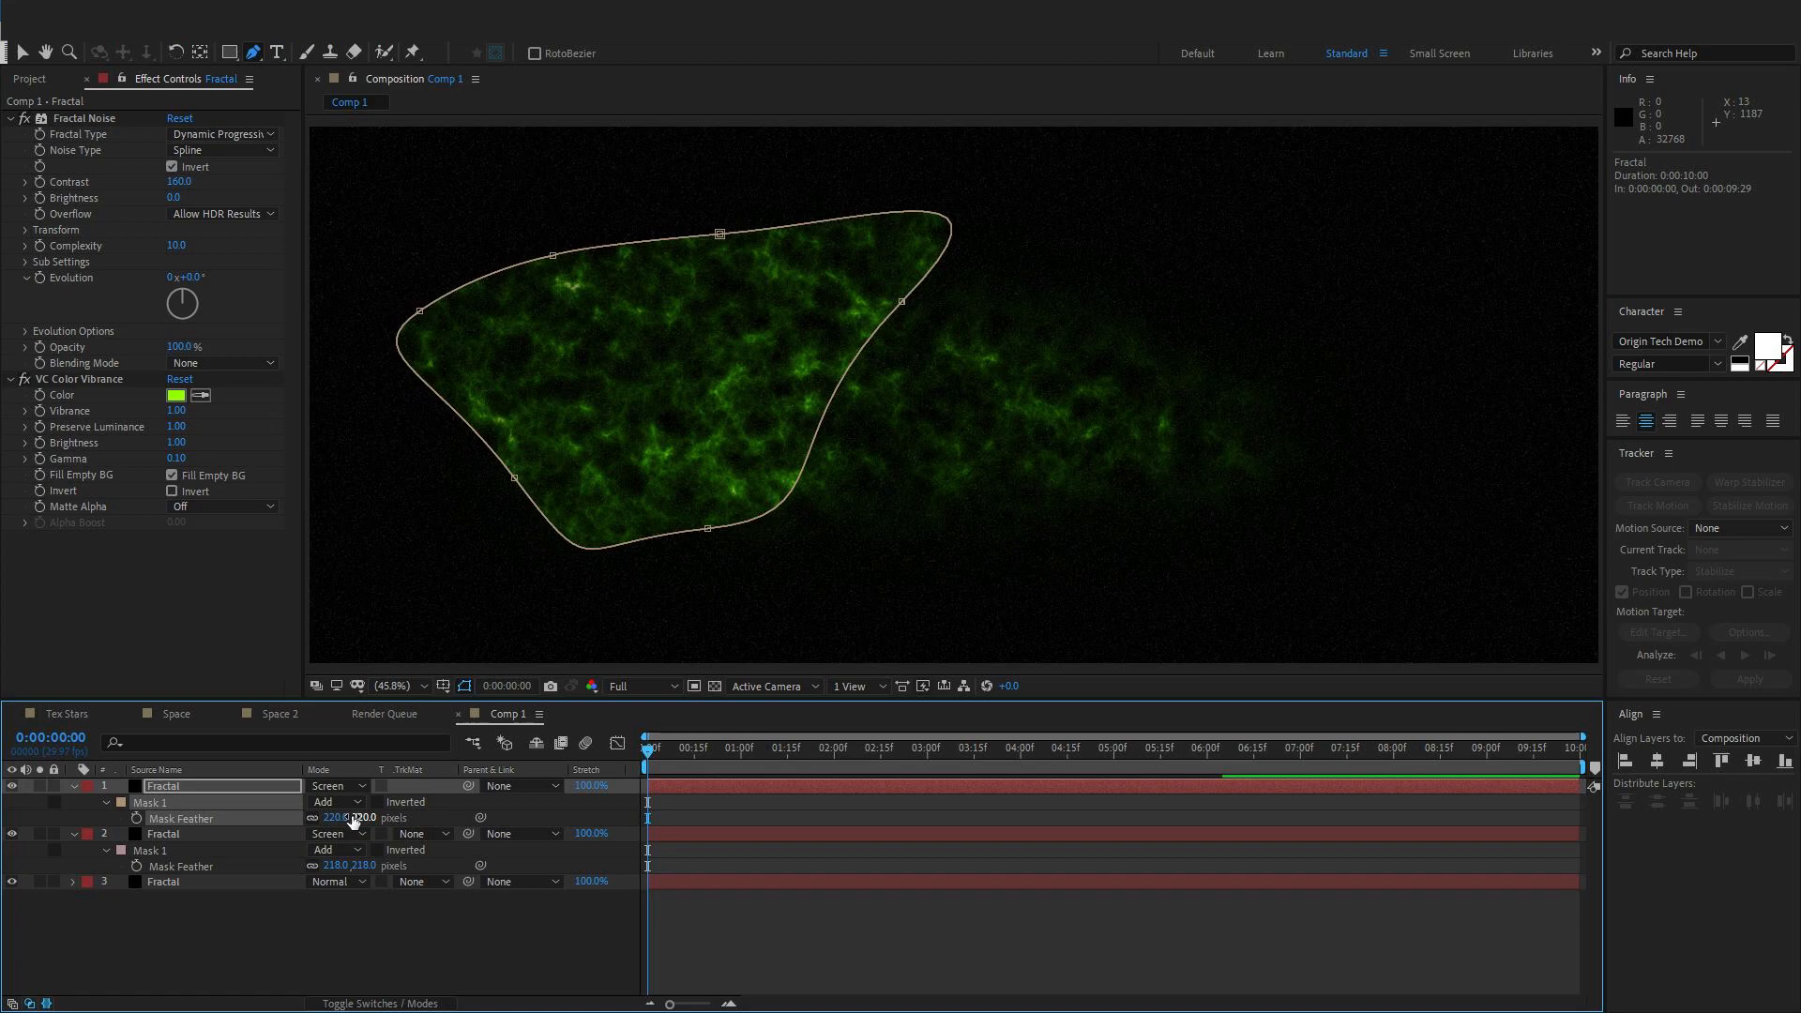
# Change the left nebula's VC Color Vibrance color to purple (B400FF)
pyautogui.click(219, 790)
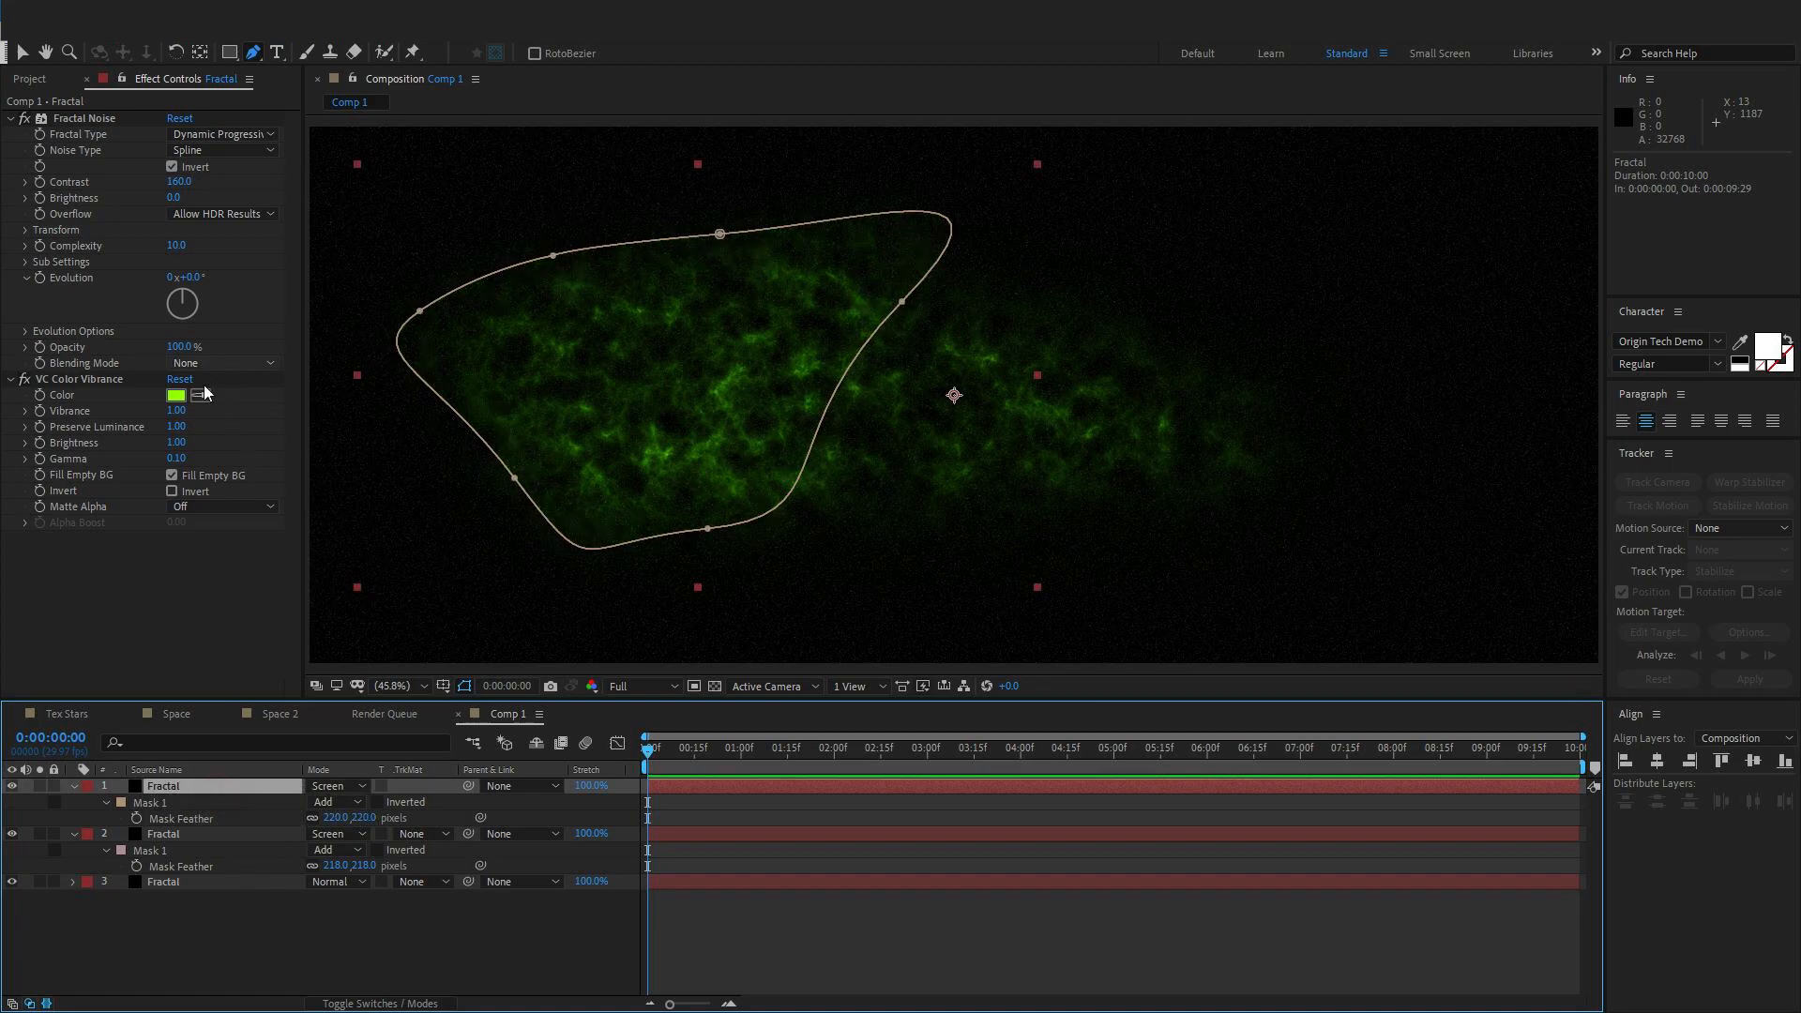
pyautogui.click(176, 395)
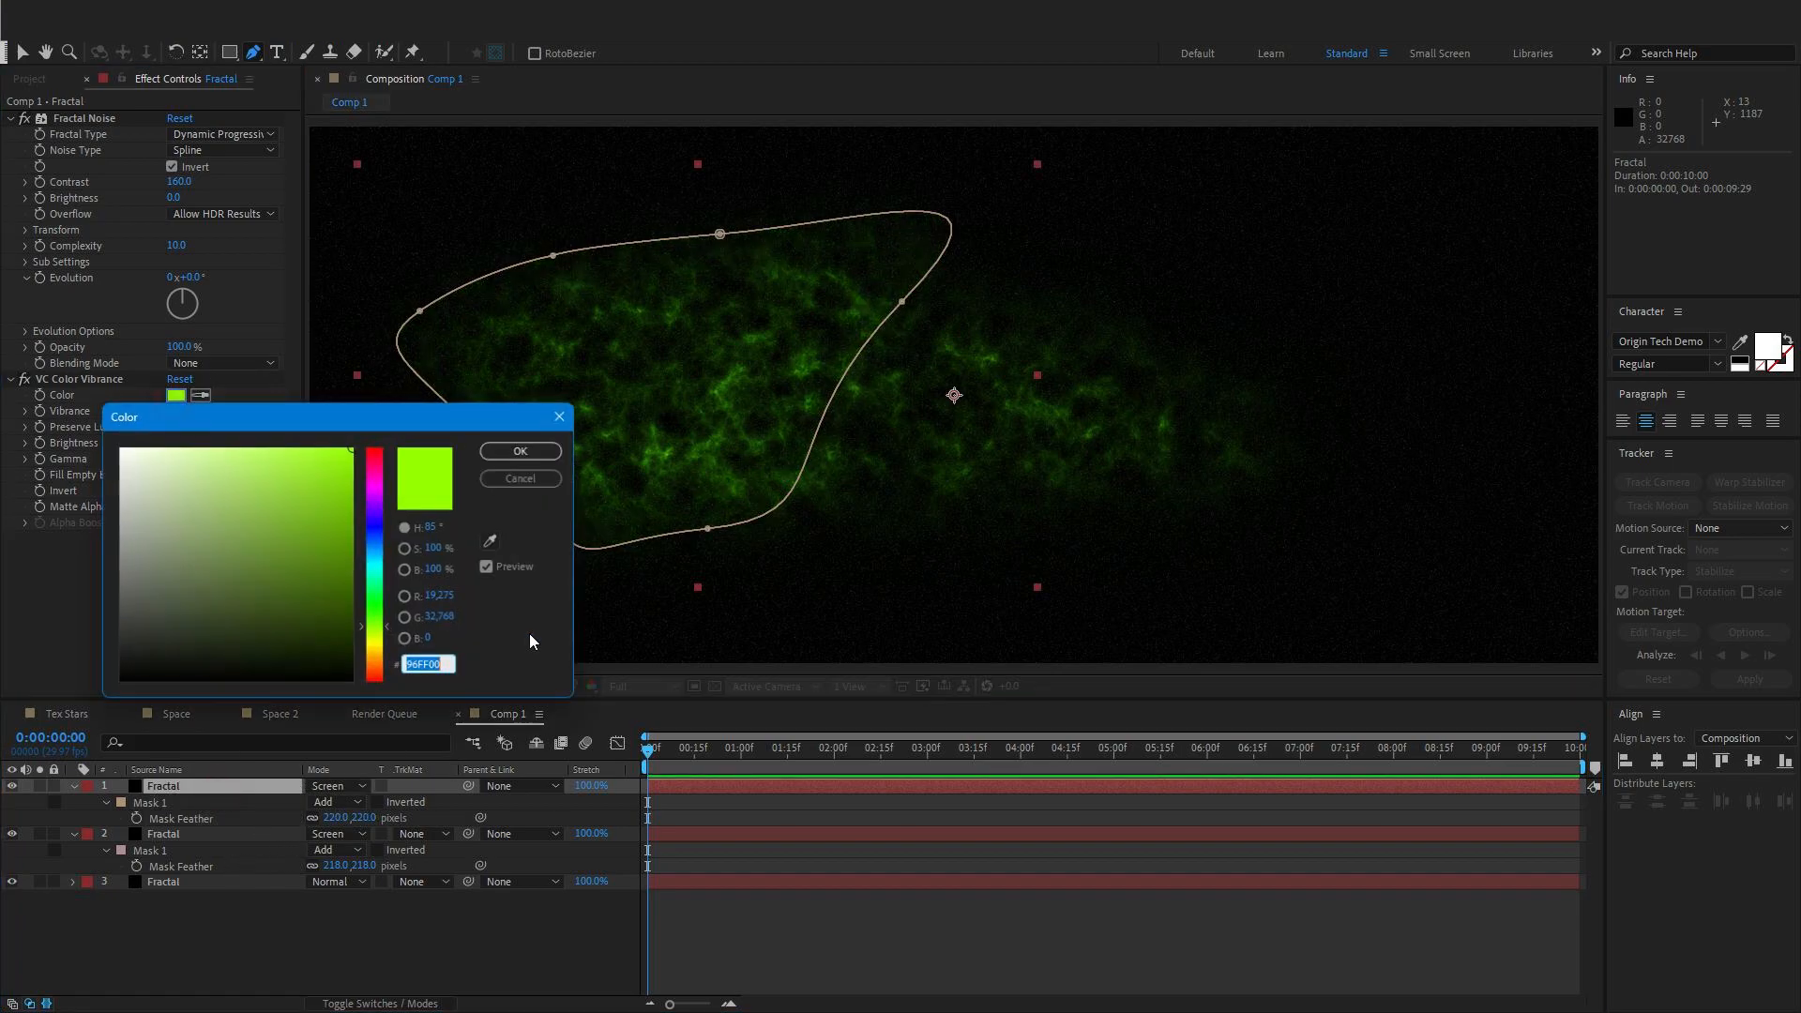
pyautogui.click(374, 517)
pyautogui.click(549, 451)
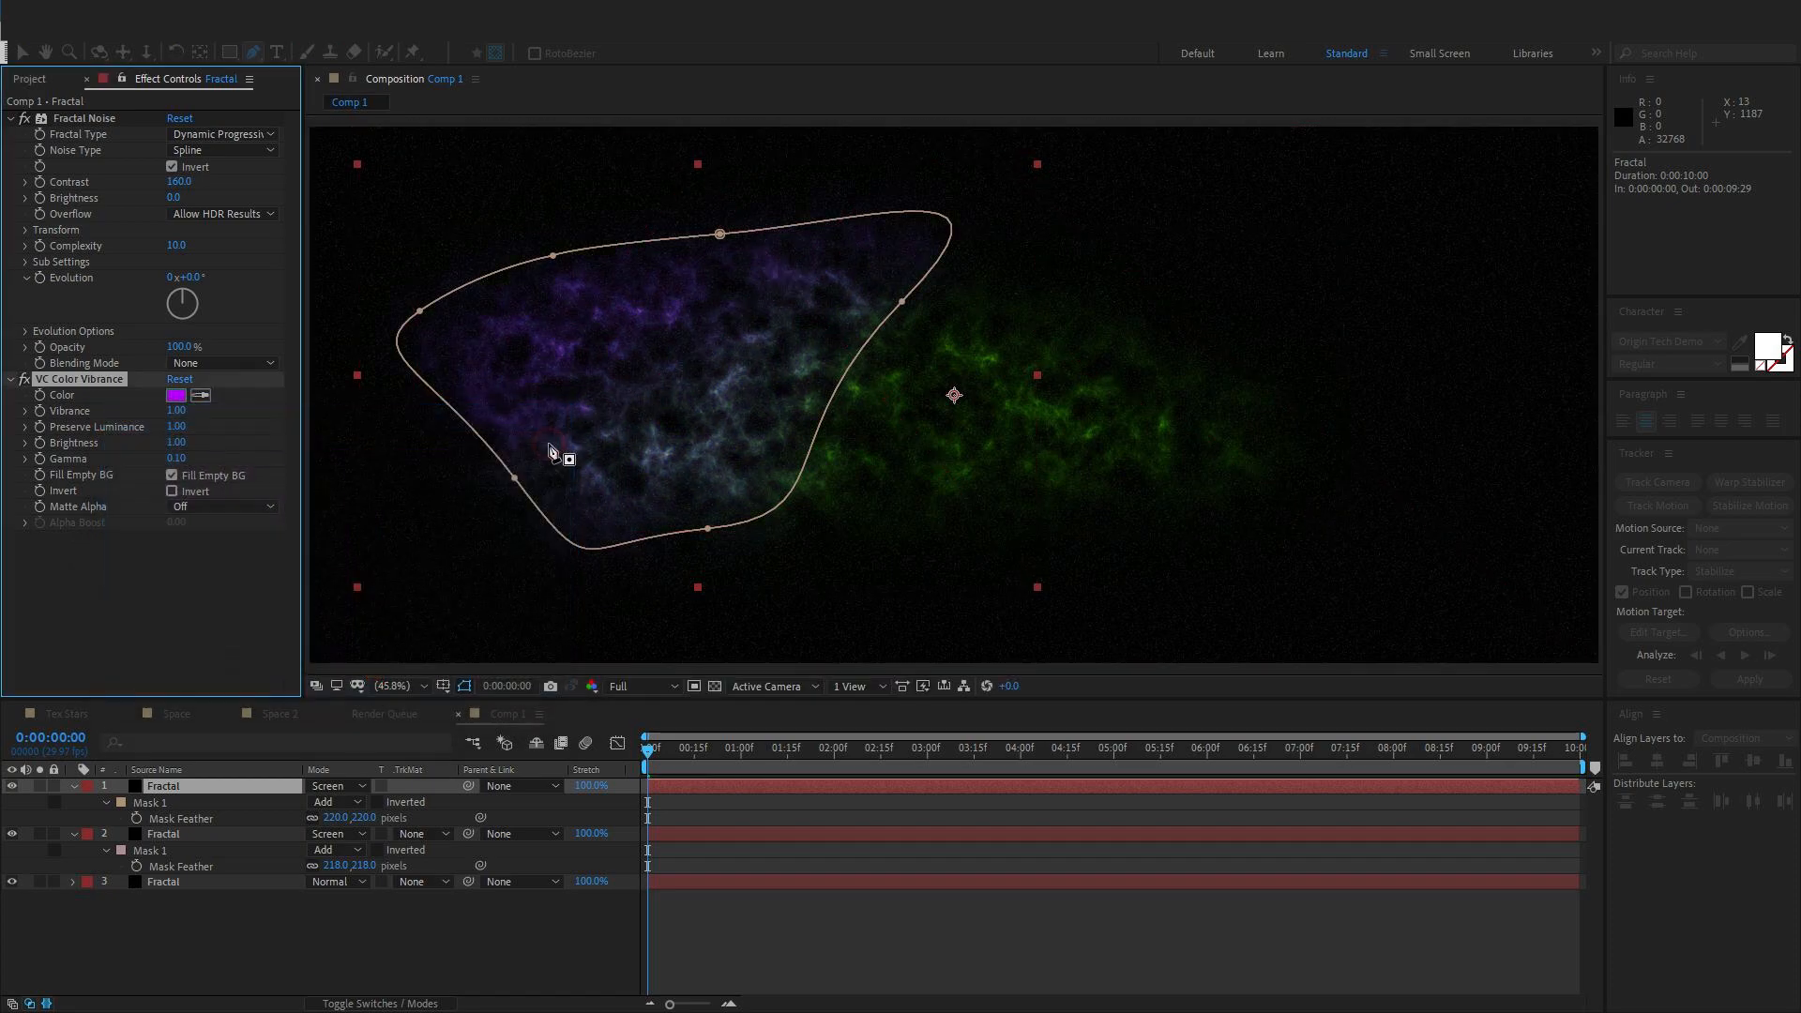
# Change the original green nebula's VC Color Vibrance color to cyan (00EAFF)
pyautogui.click(182, 837)
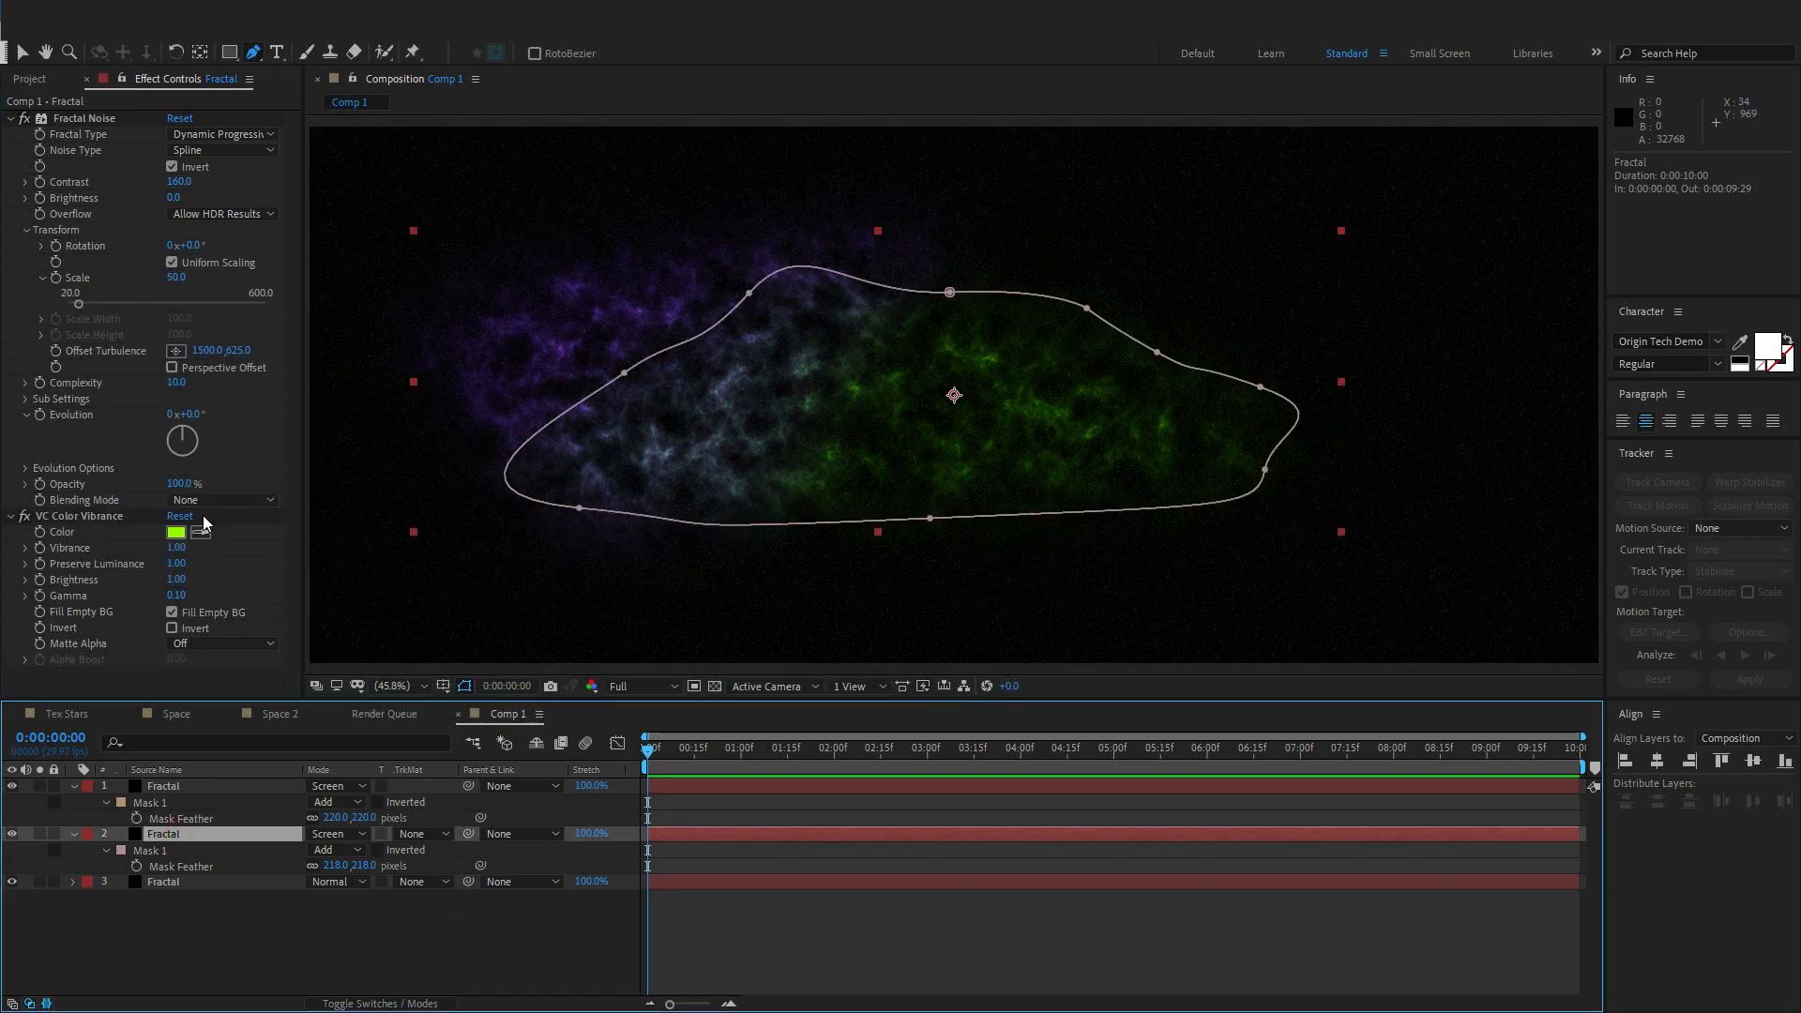
pyautogui.click(175, 532)
pyautogui.moveTo(375, 561); pyautogui.dragTo(381, 554)
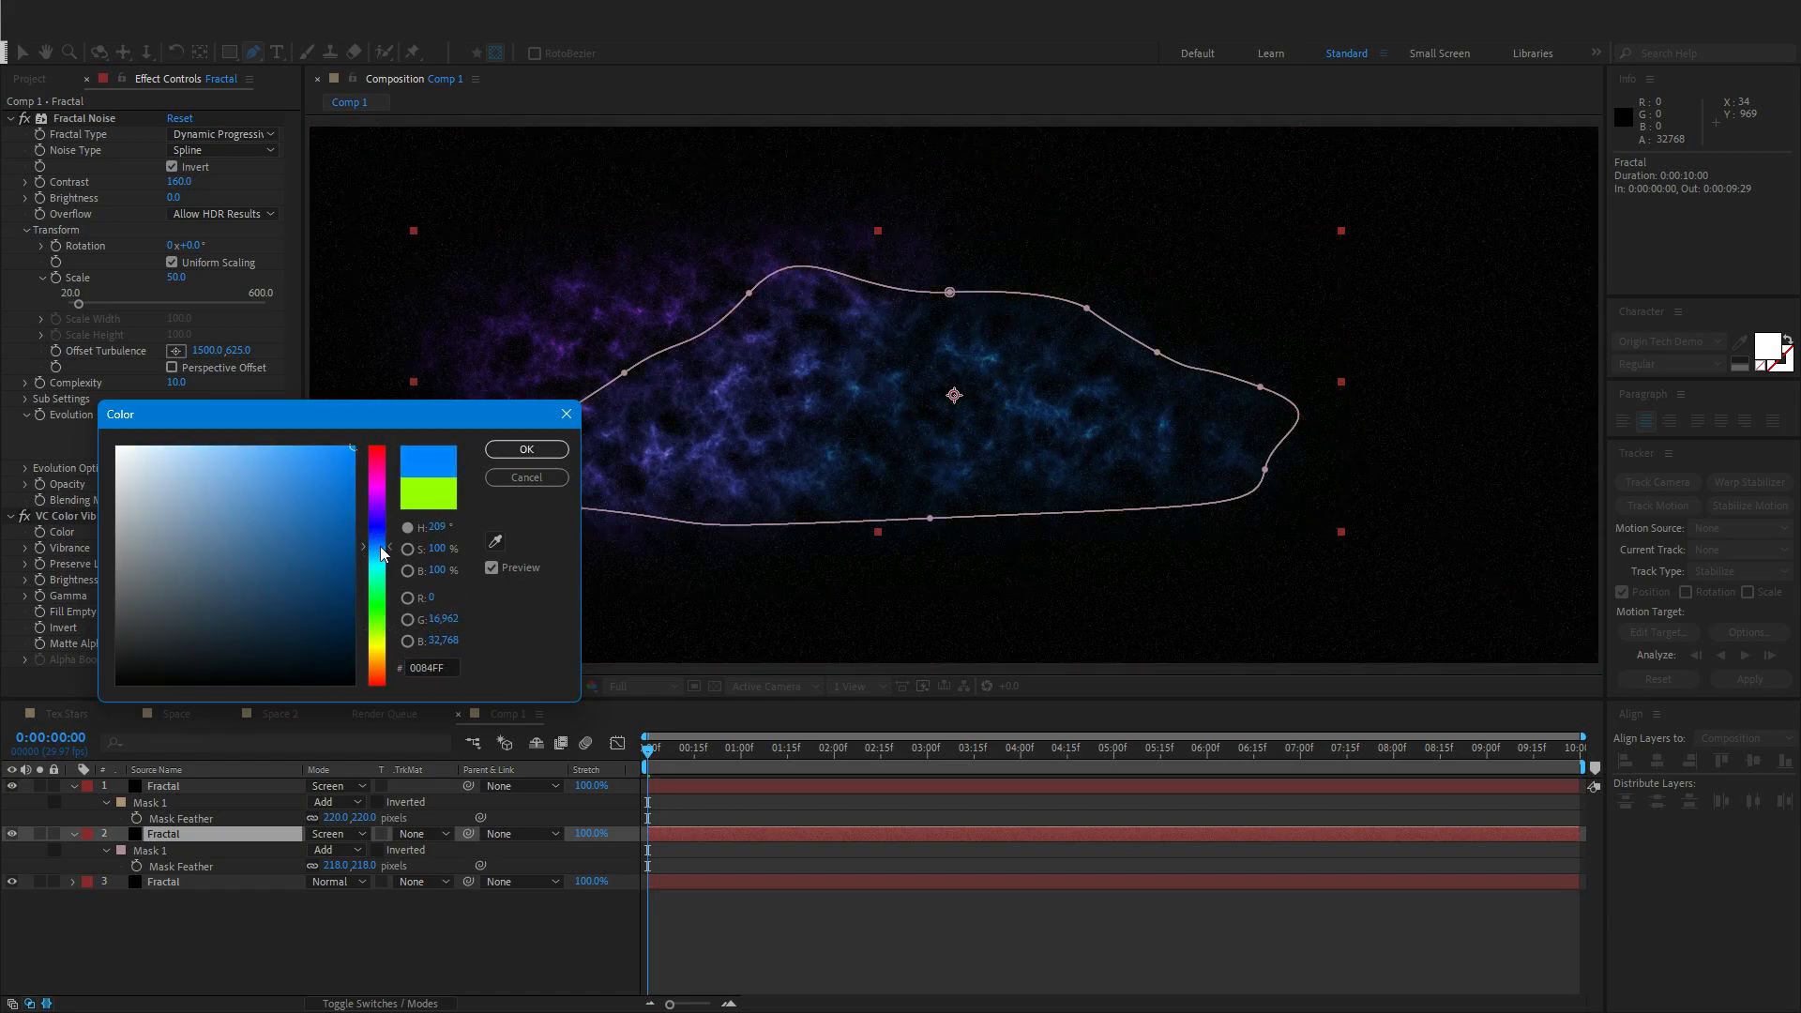
pyautogui.moveTo(377, 558); pyautogui.dragTo(383, 568)
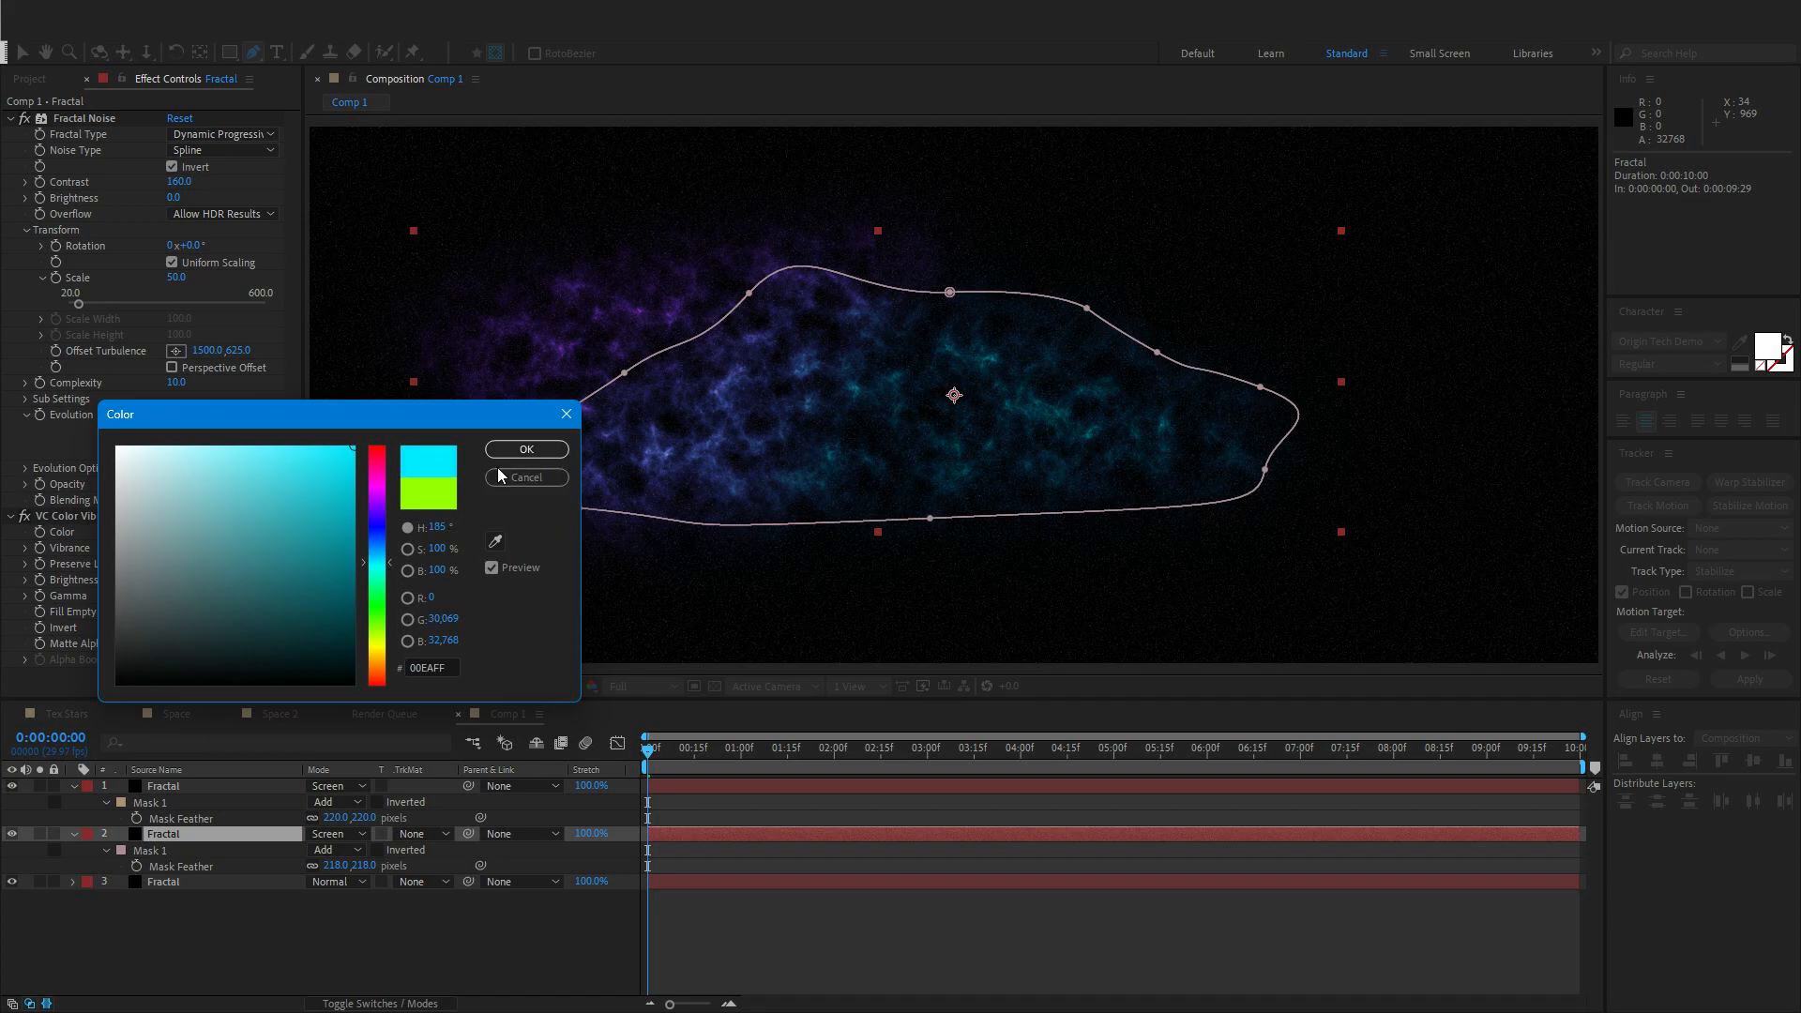
pyautogui.click(526, 449)
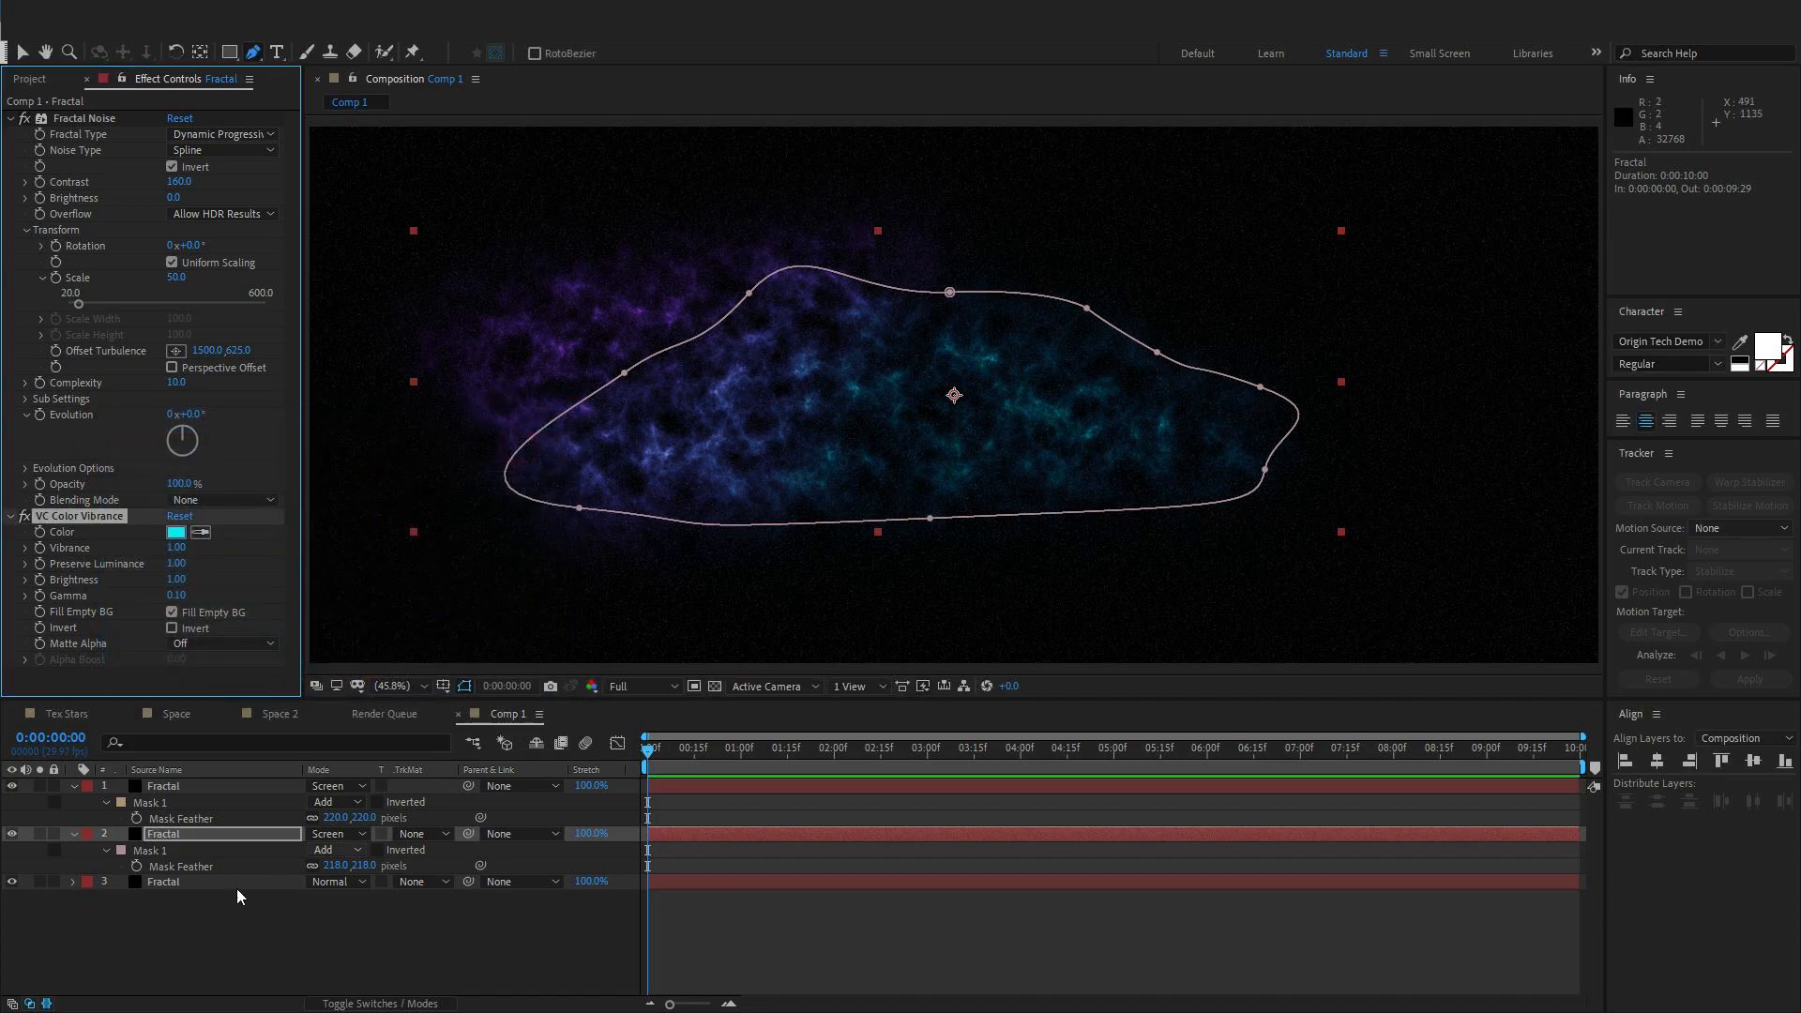
# Extend the cyan nebula's mask downward at its lower edge, adjust its upper right edge, and deselect the layer
pyautogui.click(221, 835)
pyautogui.click(930, 518)
pyautogui.moveTo(942, 542); pyautogui.dragTo(953, 557)
pyautogui.moveTo(1157, 353); pyautogui.dragTo(1156, 326)
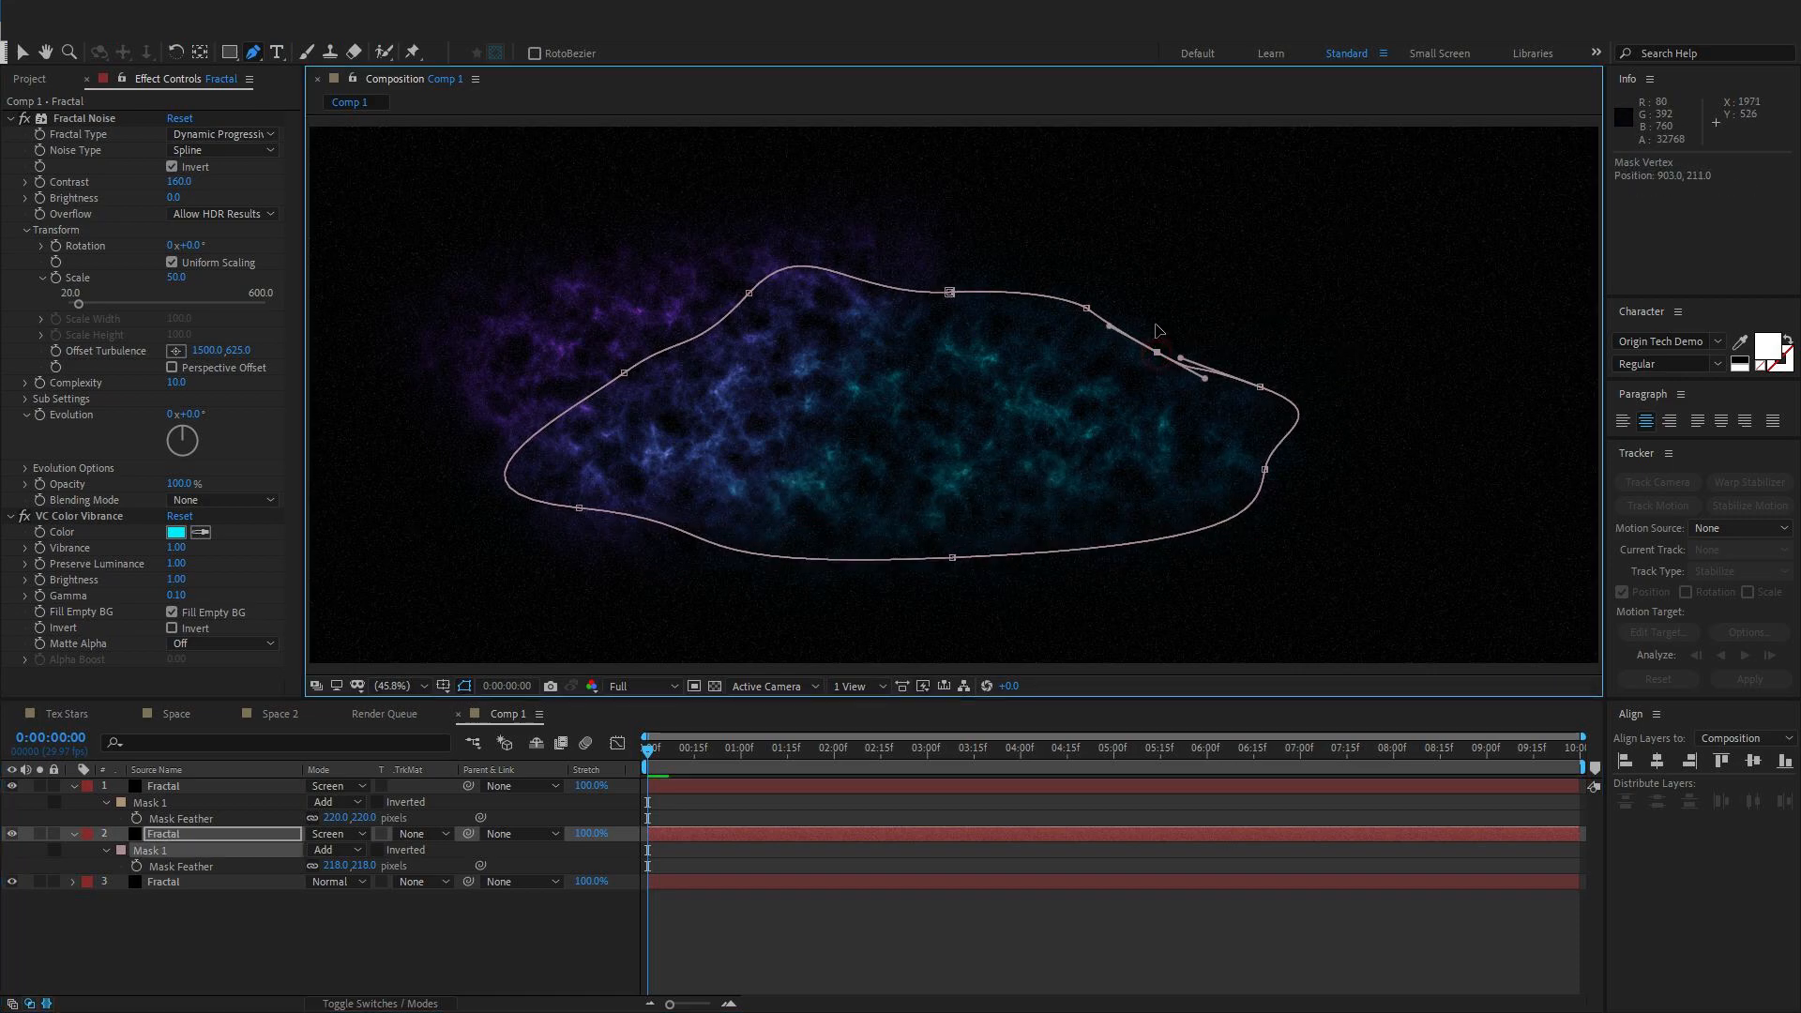
pyautogui.click(180, 929)
# Duplicate the purple nebula layer and move the copy's mask to the right side of the frame
pyautogui.click(177, 788)
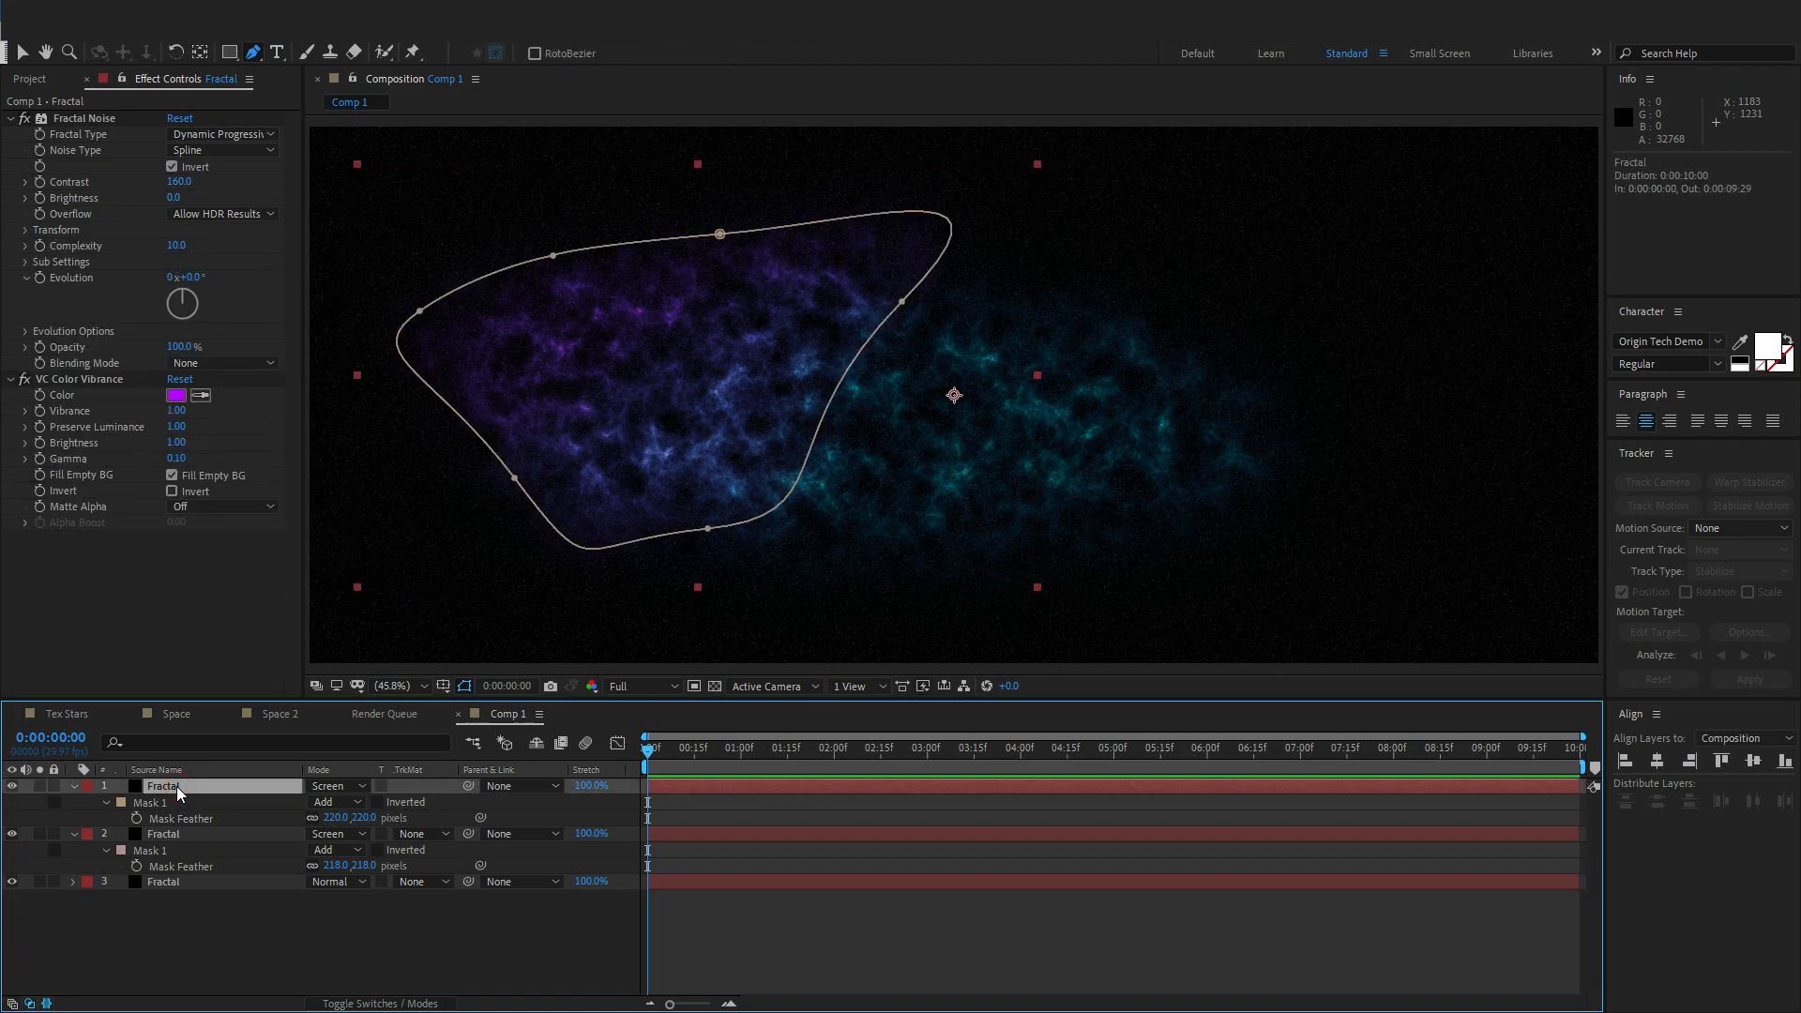
pyautogui.hotkey('ctrl', 'd')
pyautogui.press('v')
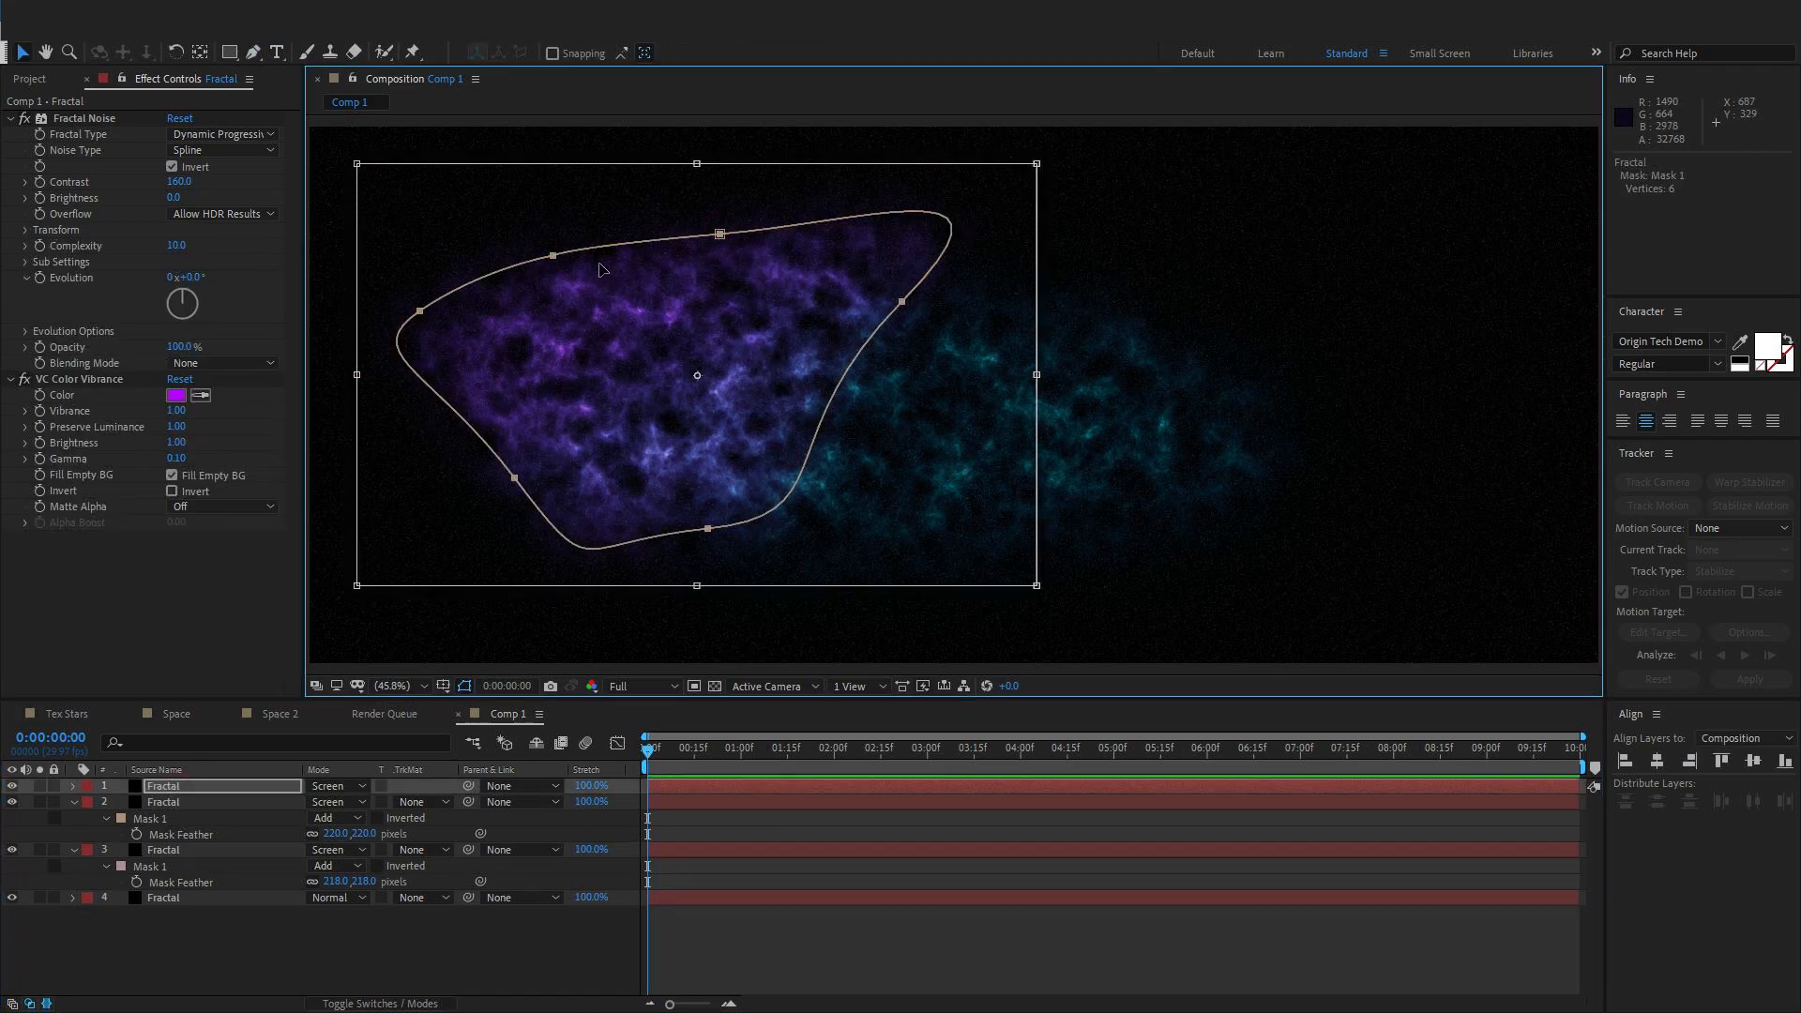
pyautogui.moveTo(554, 255); pyautogui.dragTo(1249, 246)
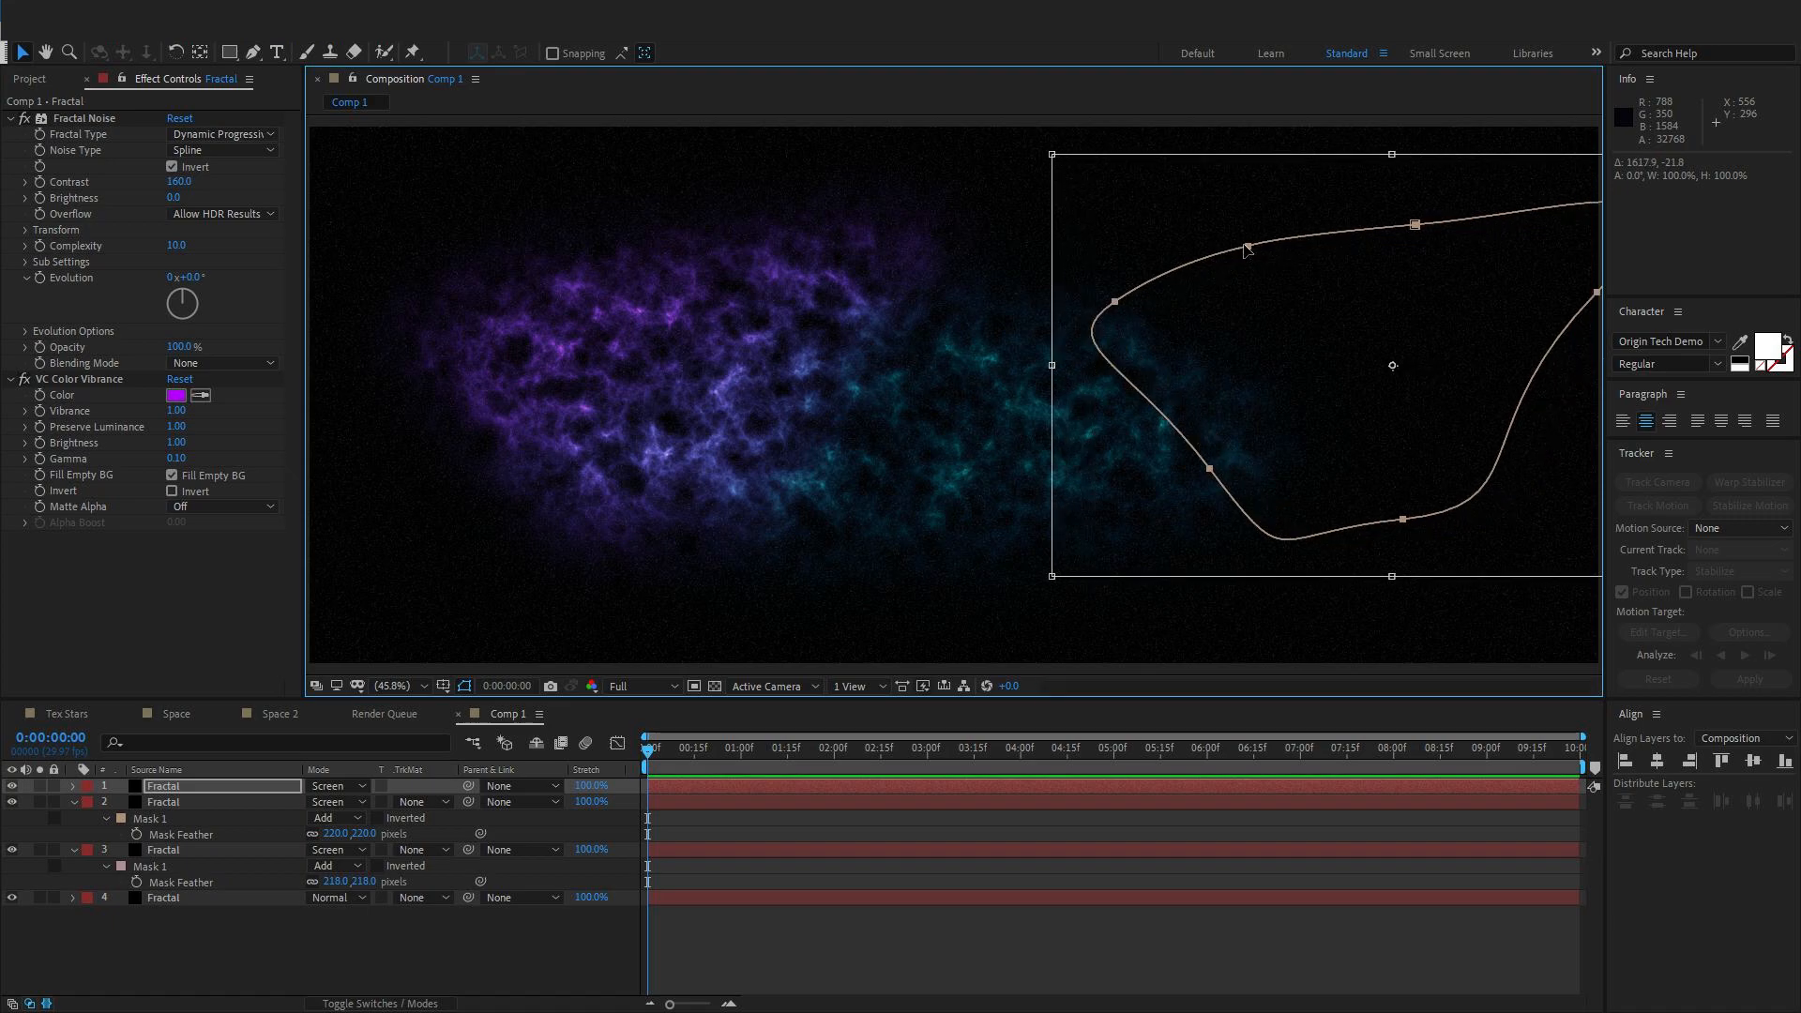
# Change the right nebula copy's VC Color Vibrance color to red (FF0000)
pyautogui.click(204, 787)
pyautogui.click(175, 395)
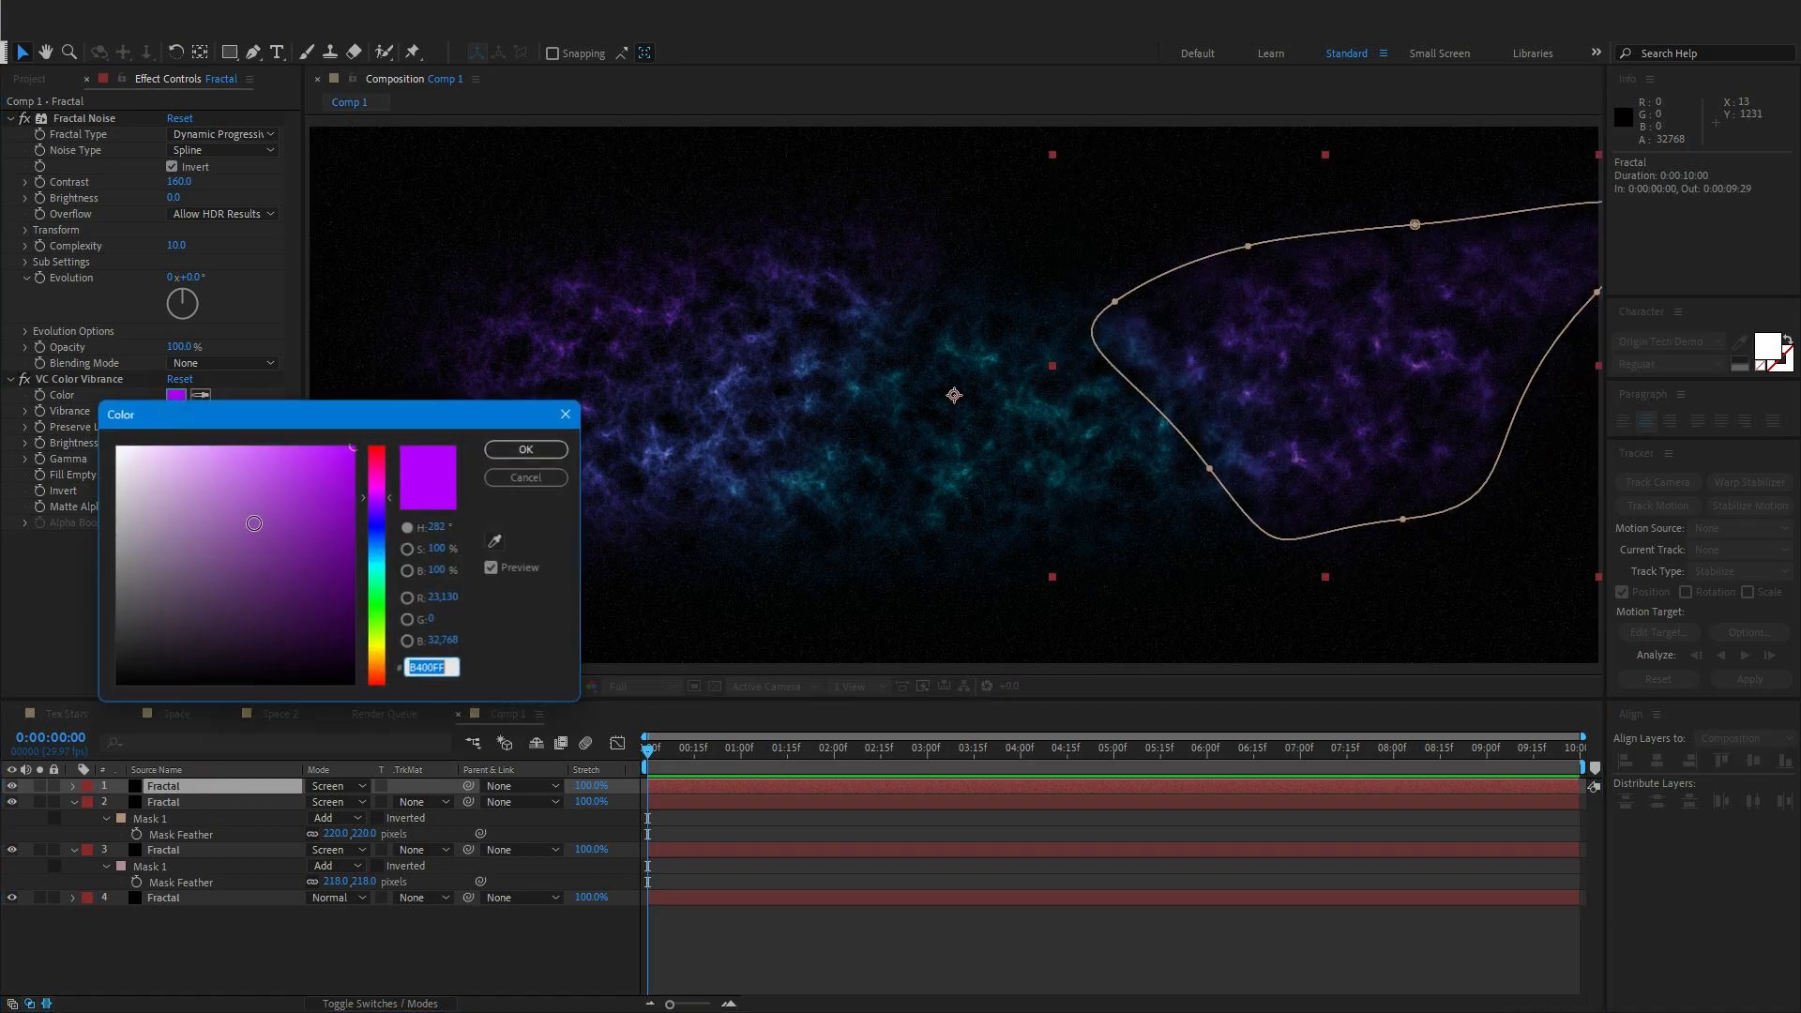
pyautogui.click(377, 448)
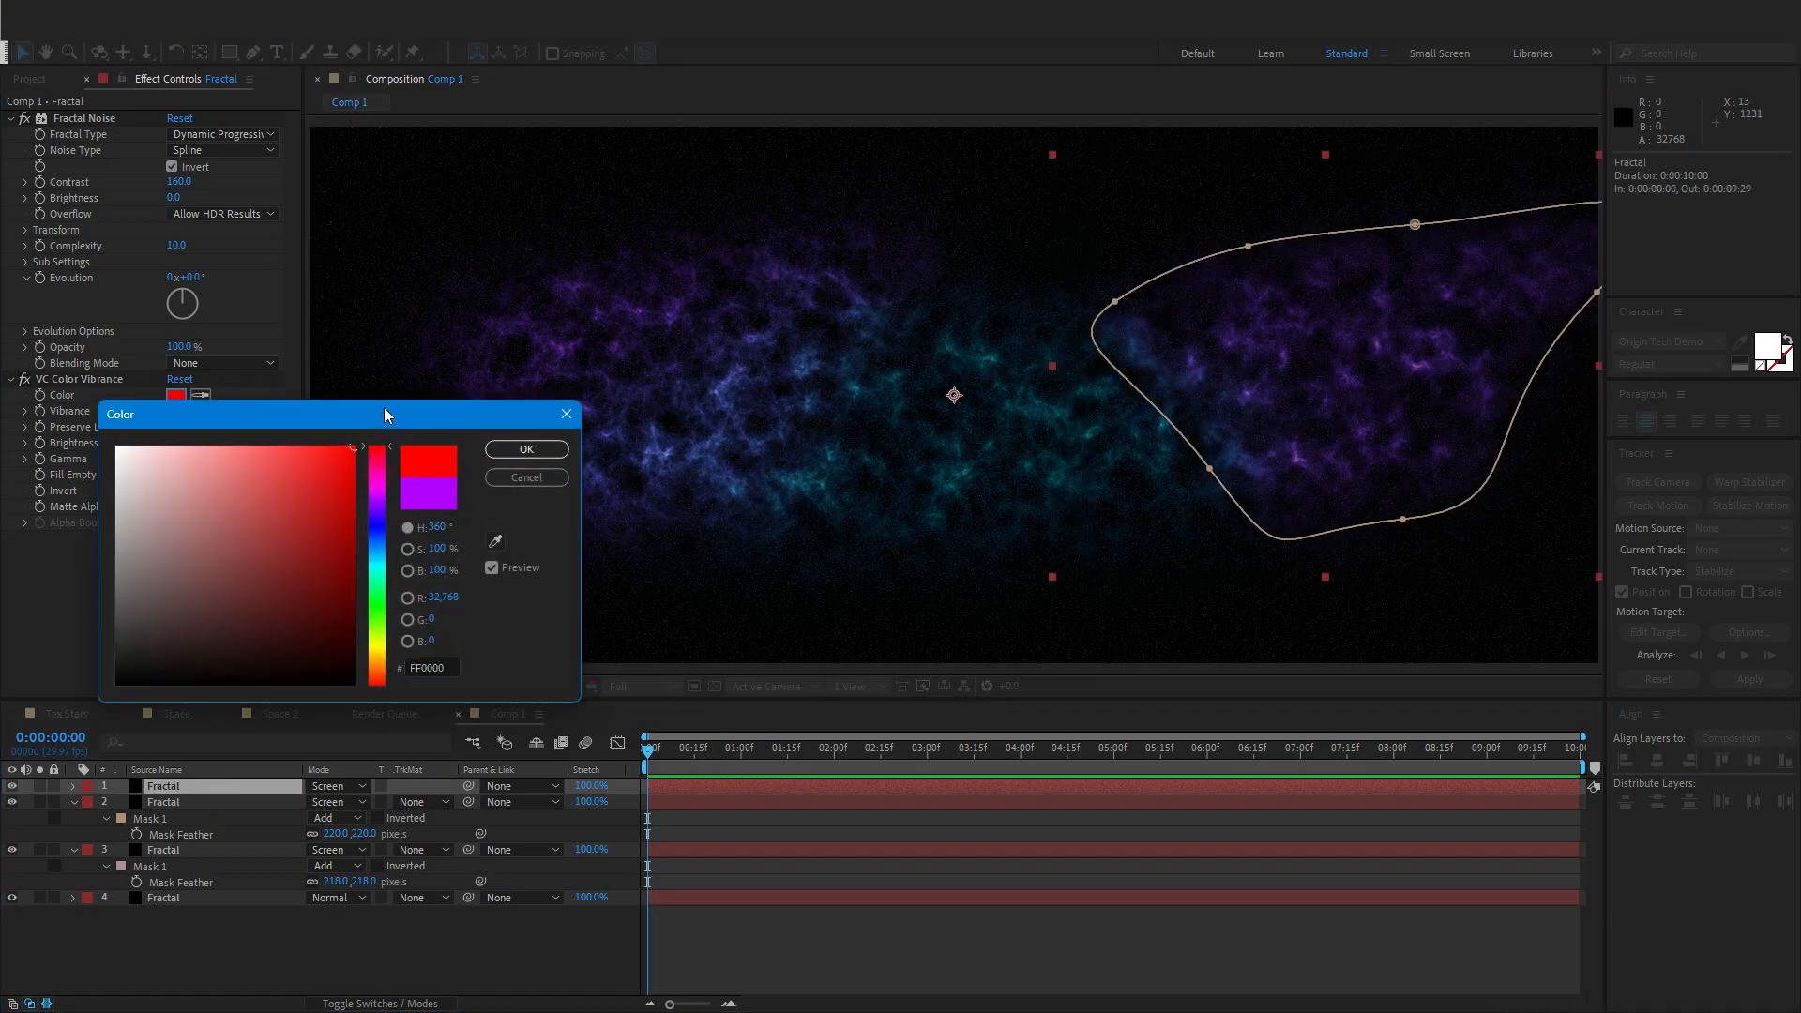
pyautogui.click(545, 453)
# Reshape the red nebula's mask, extending its upper left corner outward, lowering its top edge and pulling in its right side
pyautogui.click(175, 788)
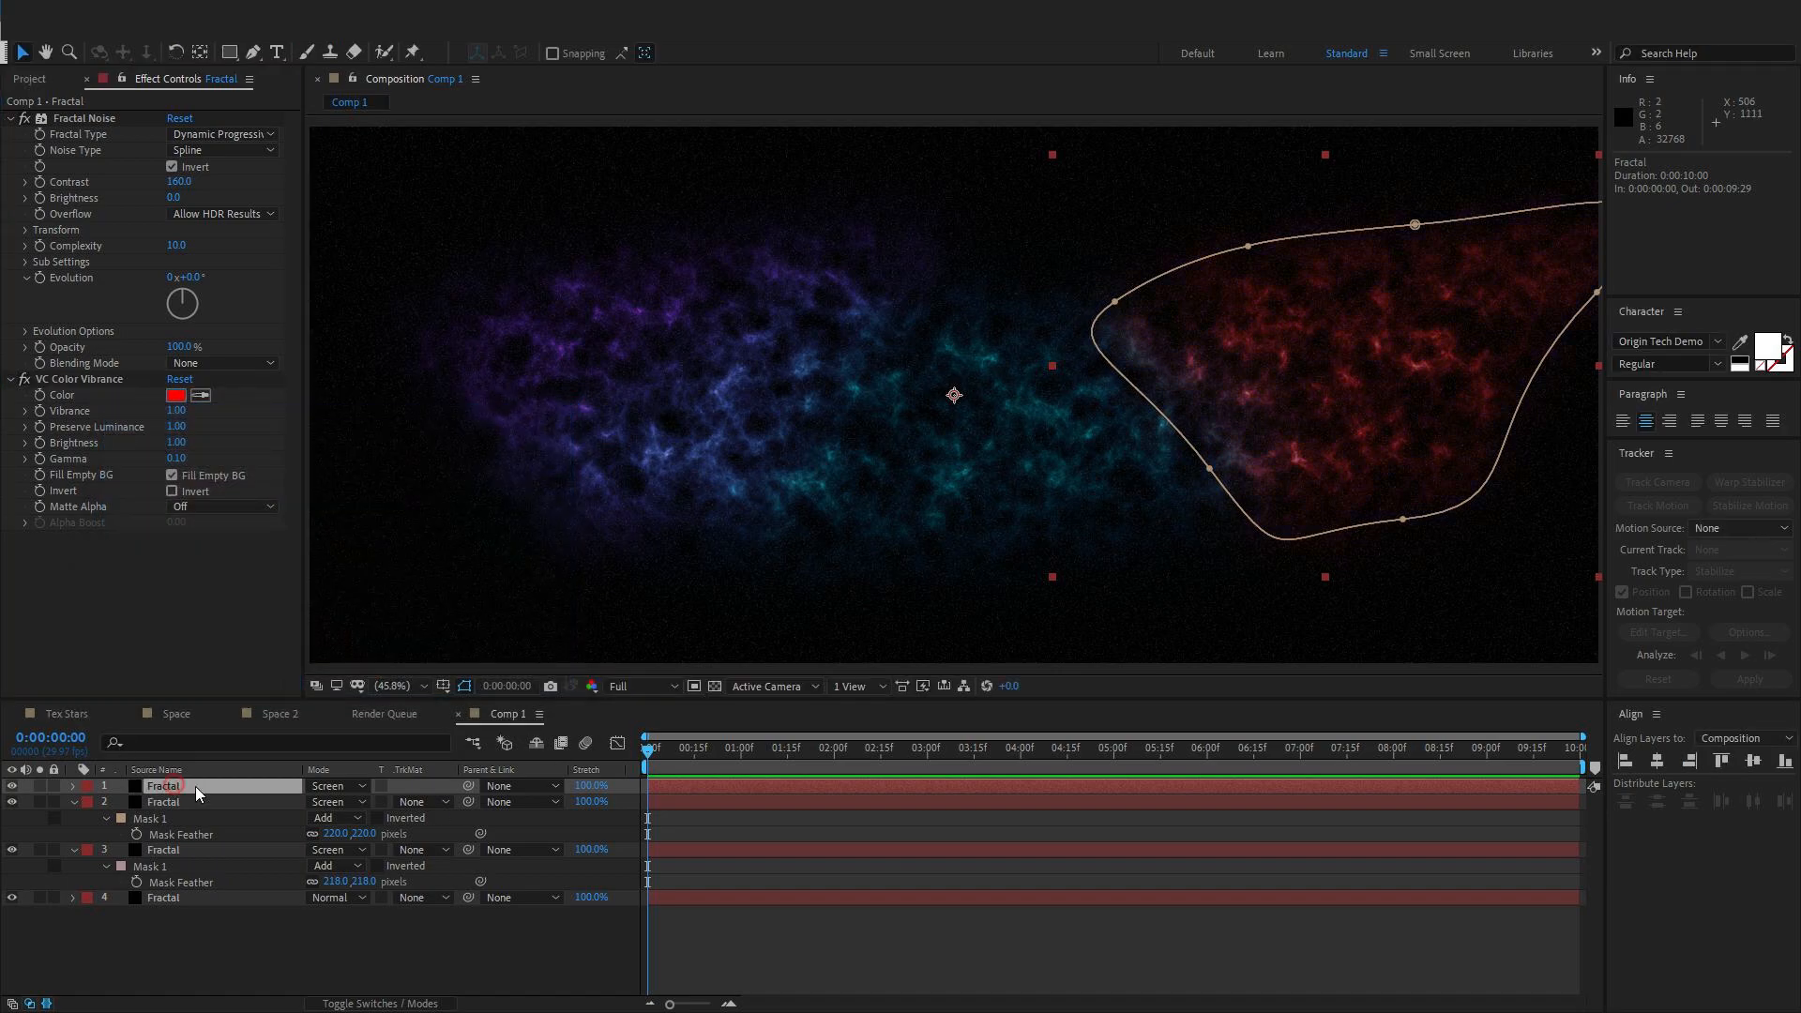
pyautogui.moveTo(1114, 302); pyautogui.dragTo(1048, 235)
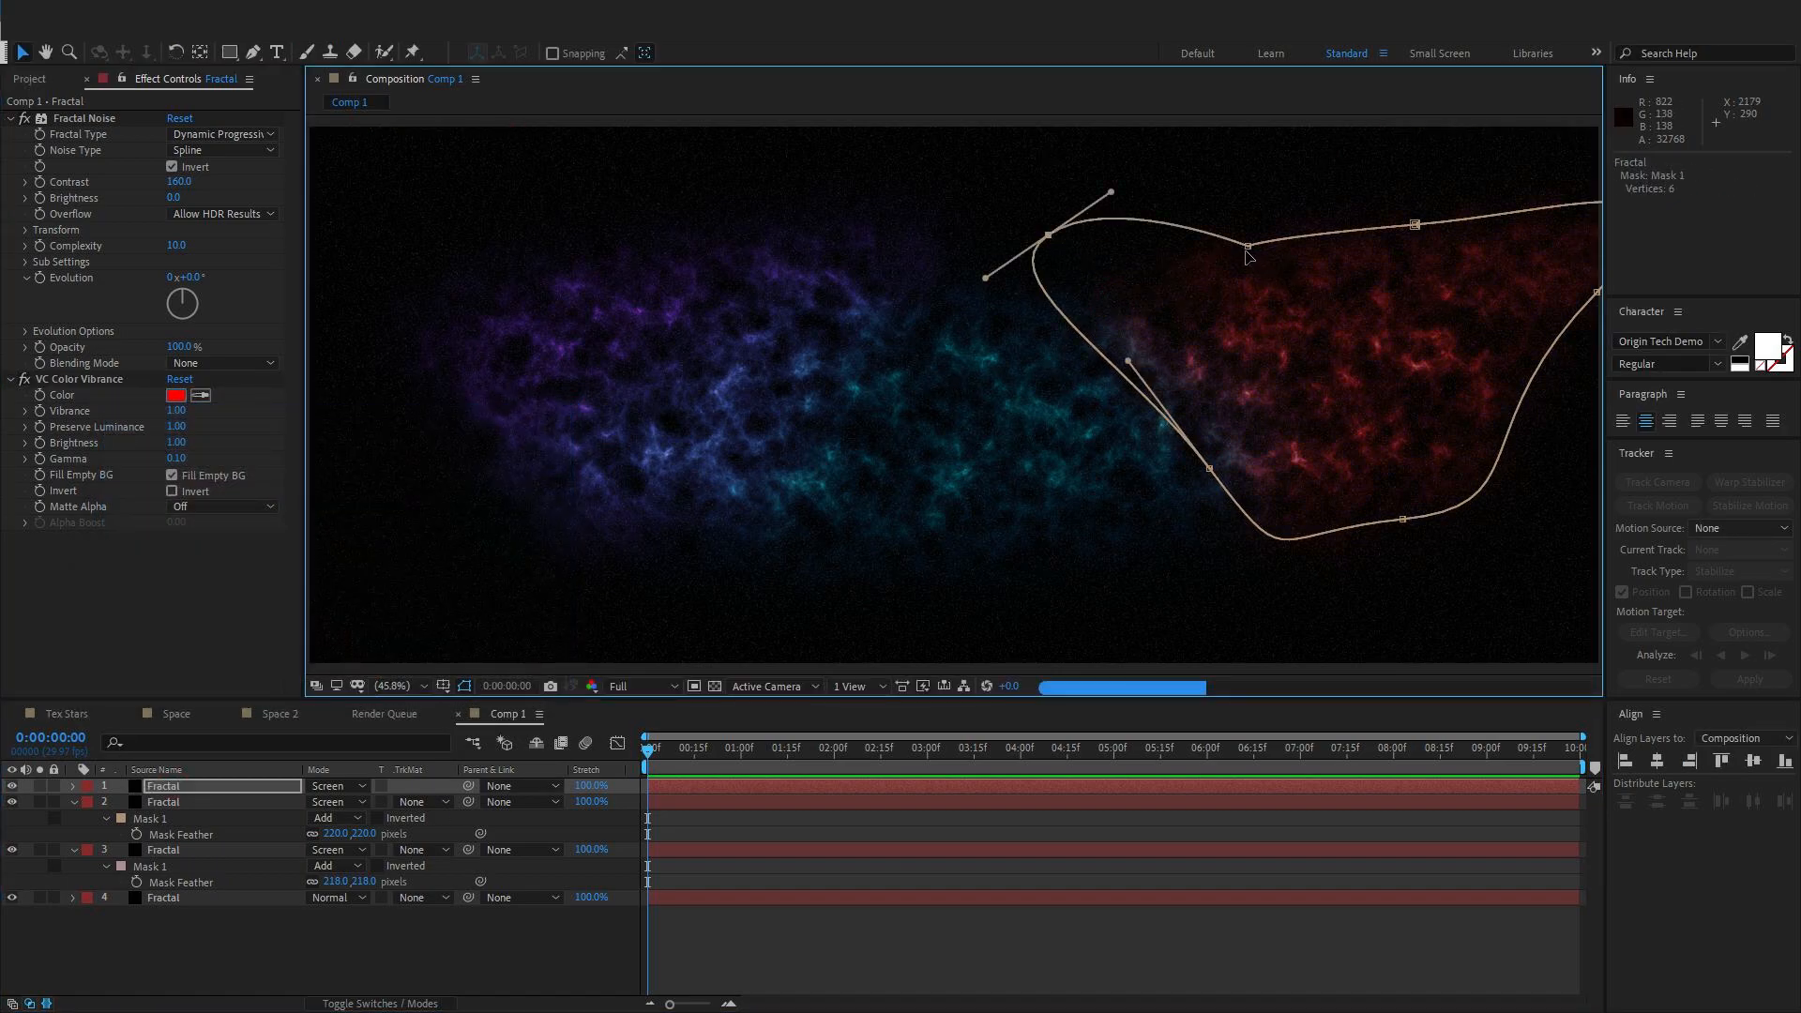
pyautogui.moveTo(1237, 279); pyautogui.dragTo(1231, 296)
pyautogui.moveTo(1414, 225); pyautogui.dragTo(1117, 378)
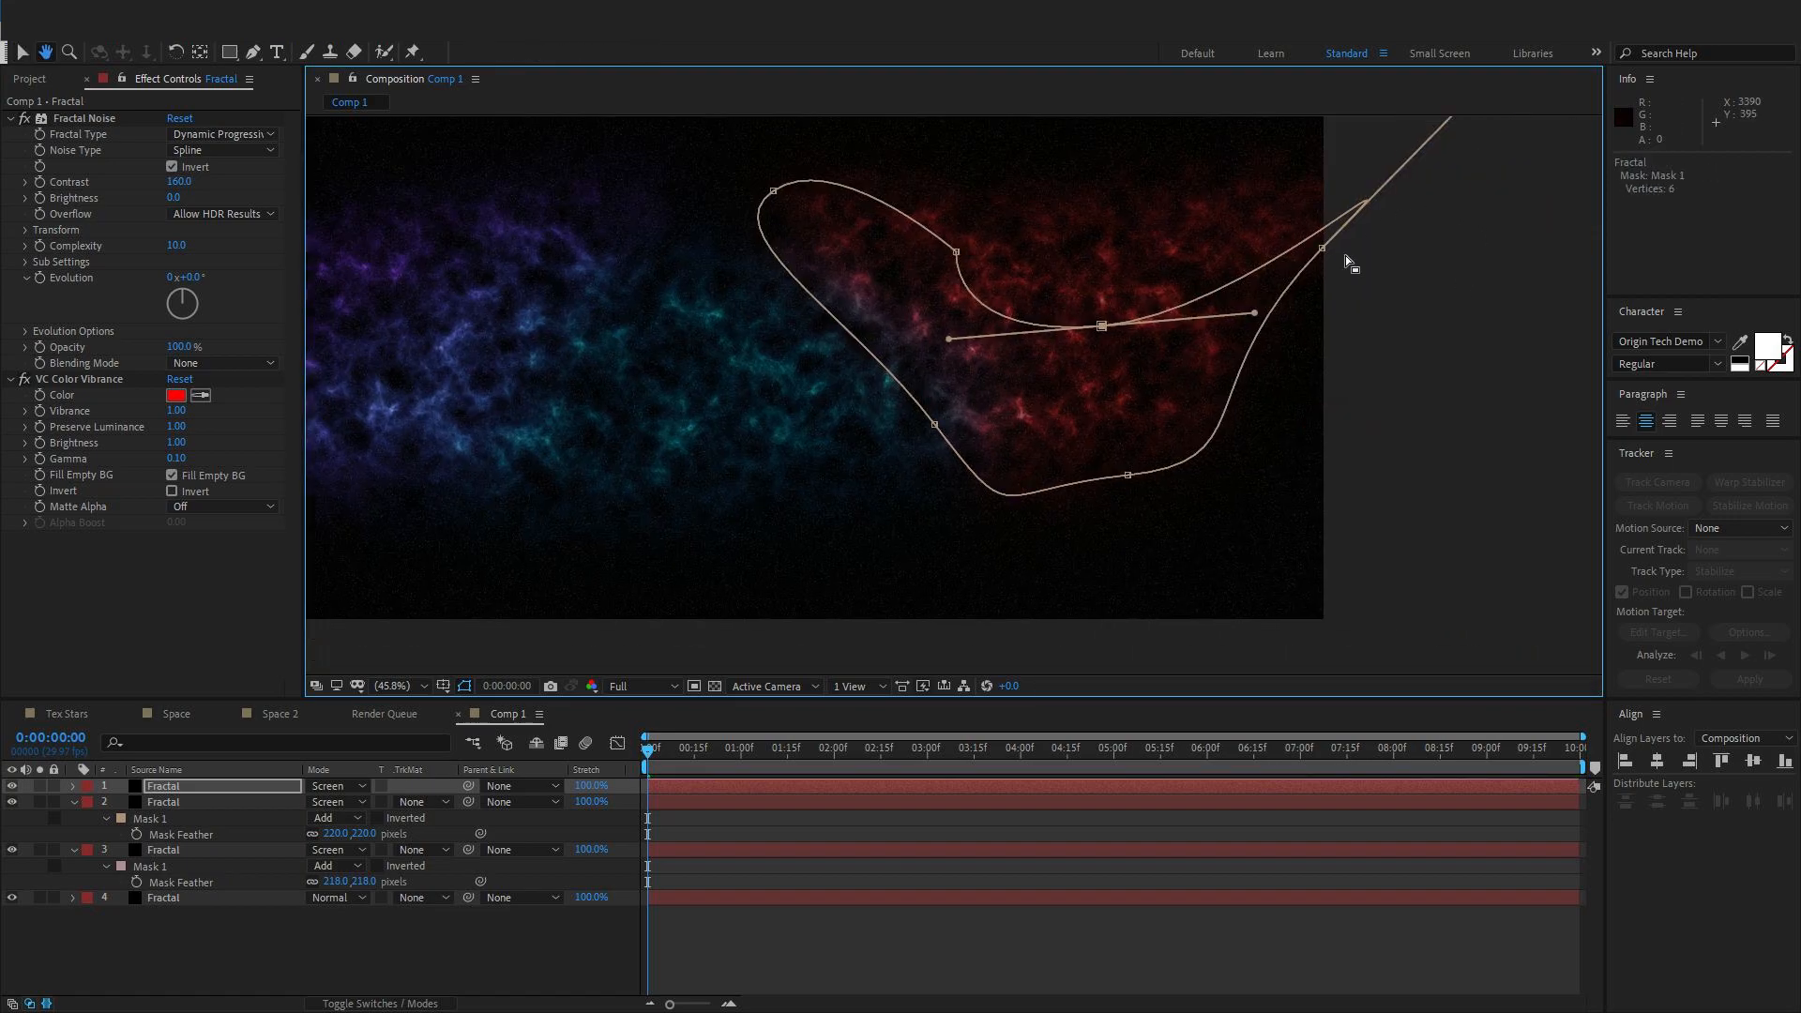
pyautogui.moveTo(1322, 247); pyautogui.dragTo(1229, 408)
pyautogui.moveTo(1129, 477); pyautogui.dragTo(993, 542)
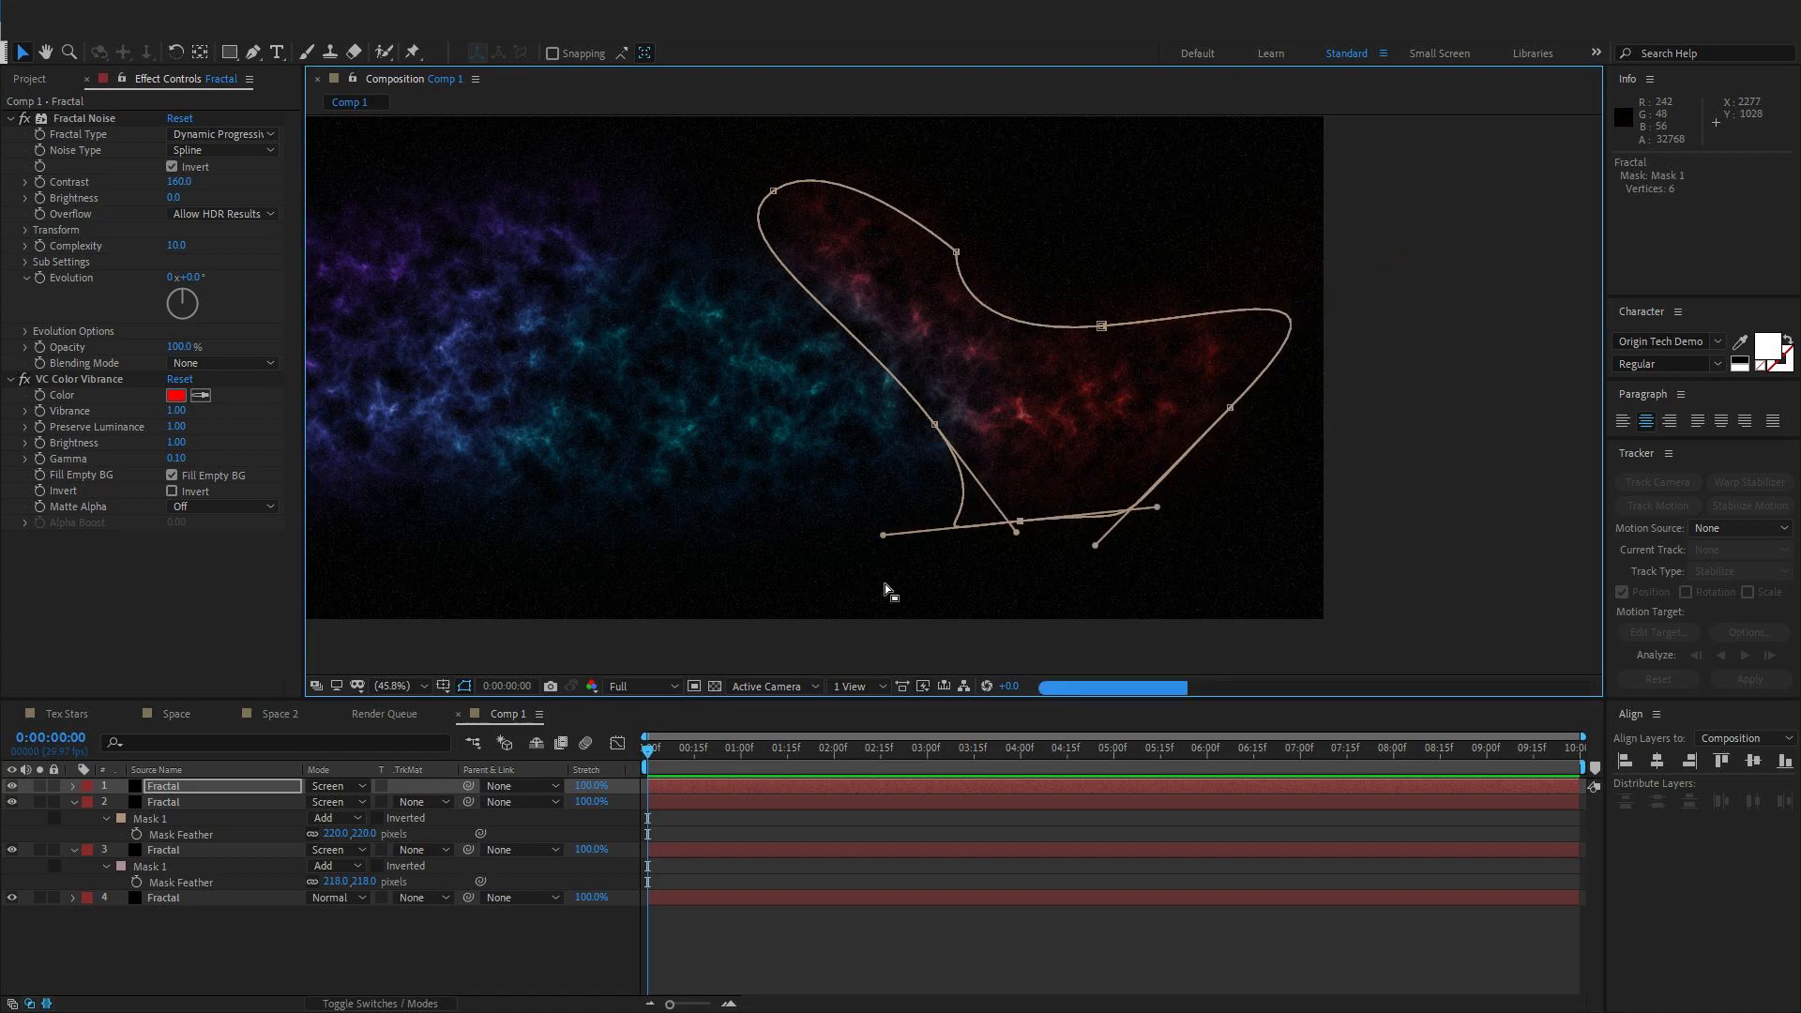
# Examine the stars and nebula detail up close and in the full frame
pyautogui.click(397, 687)
pyautogui.click(428, 373)
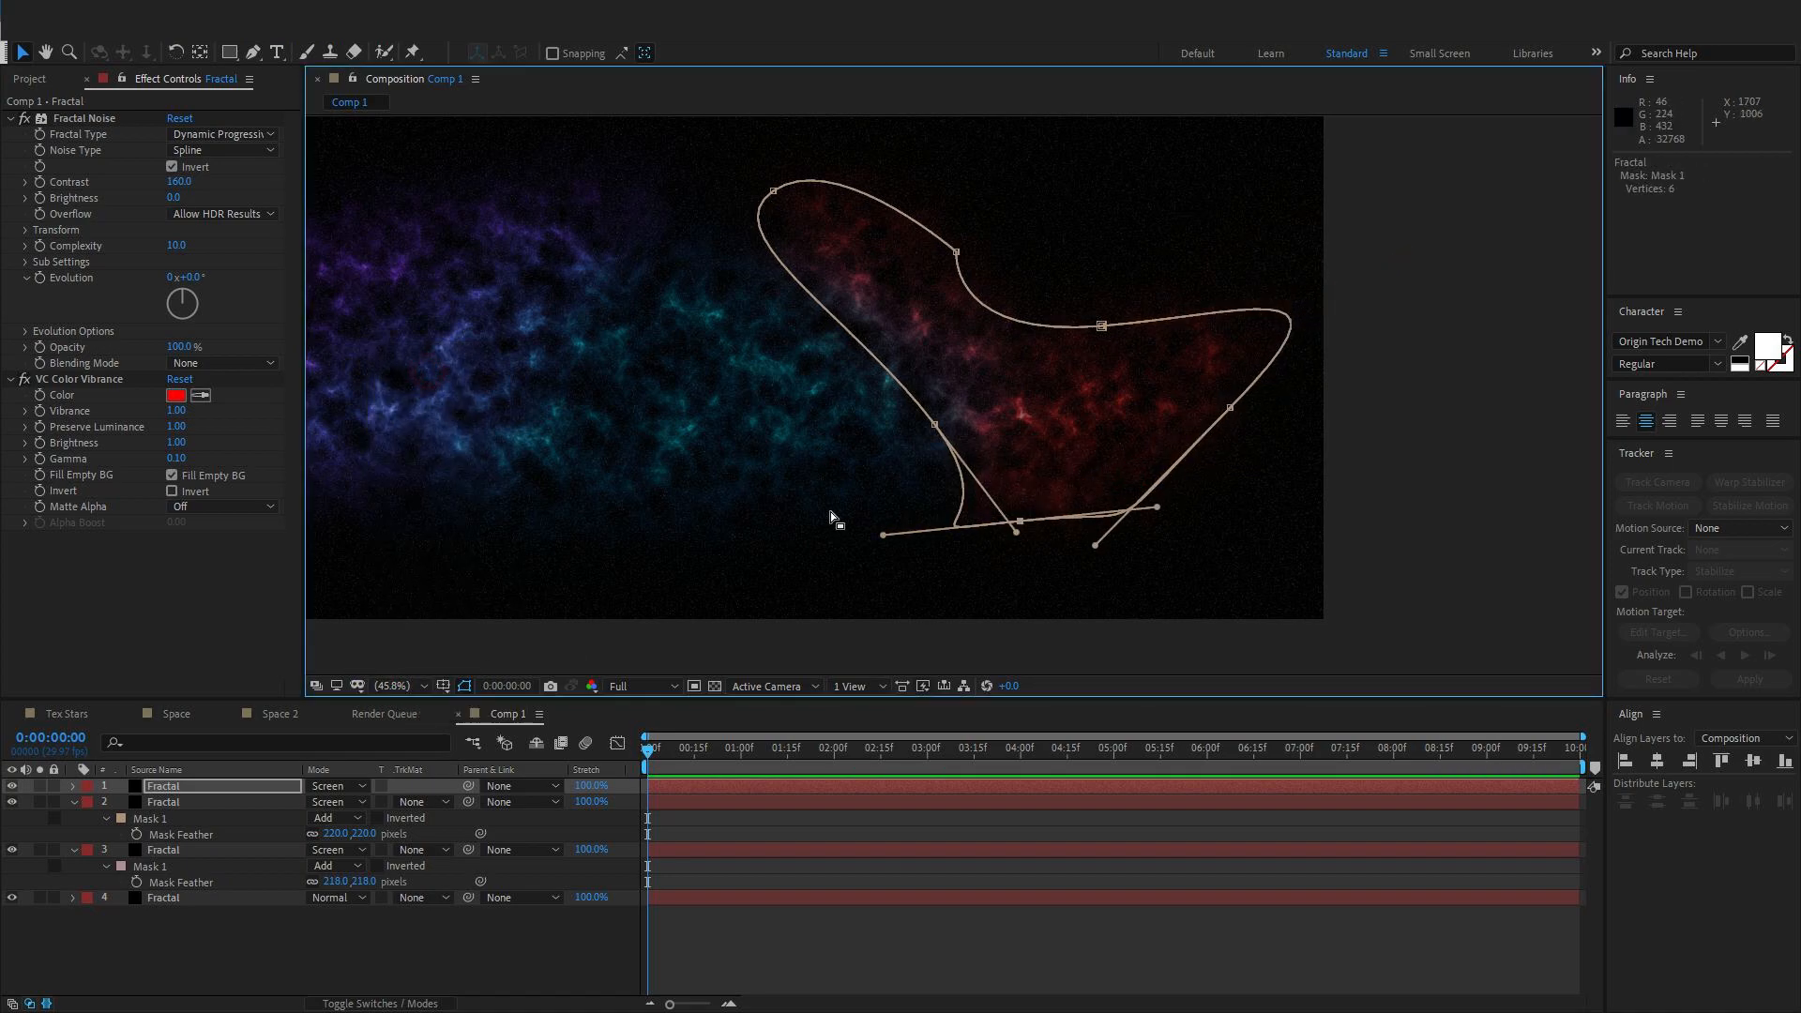
pyautogui.scroll(-3, 453, 662)
pyautogui.click(405, 687)
pyautogui.click(437, 371)
pyautogui.scroll(7, 916, 448)
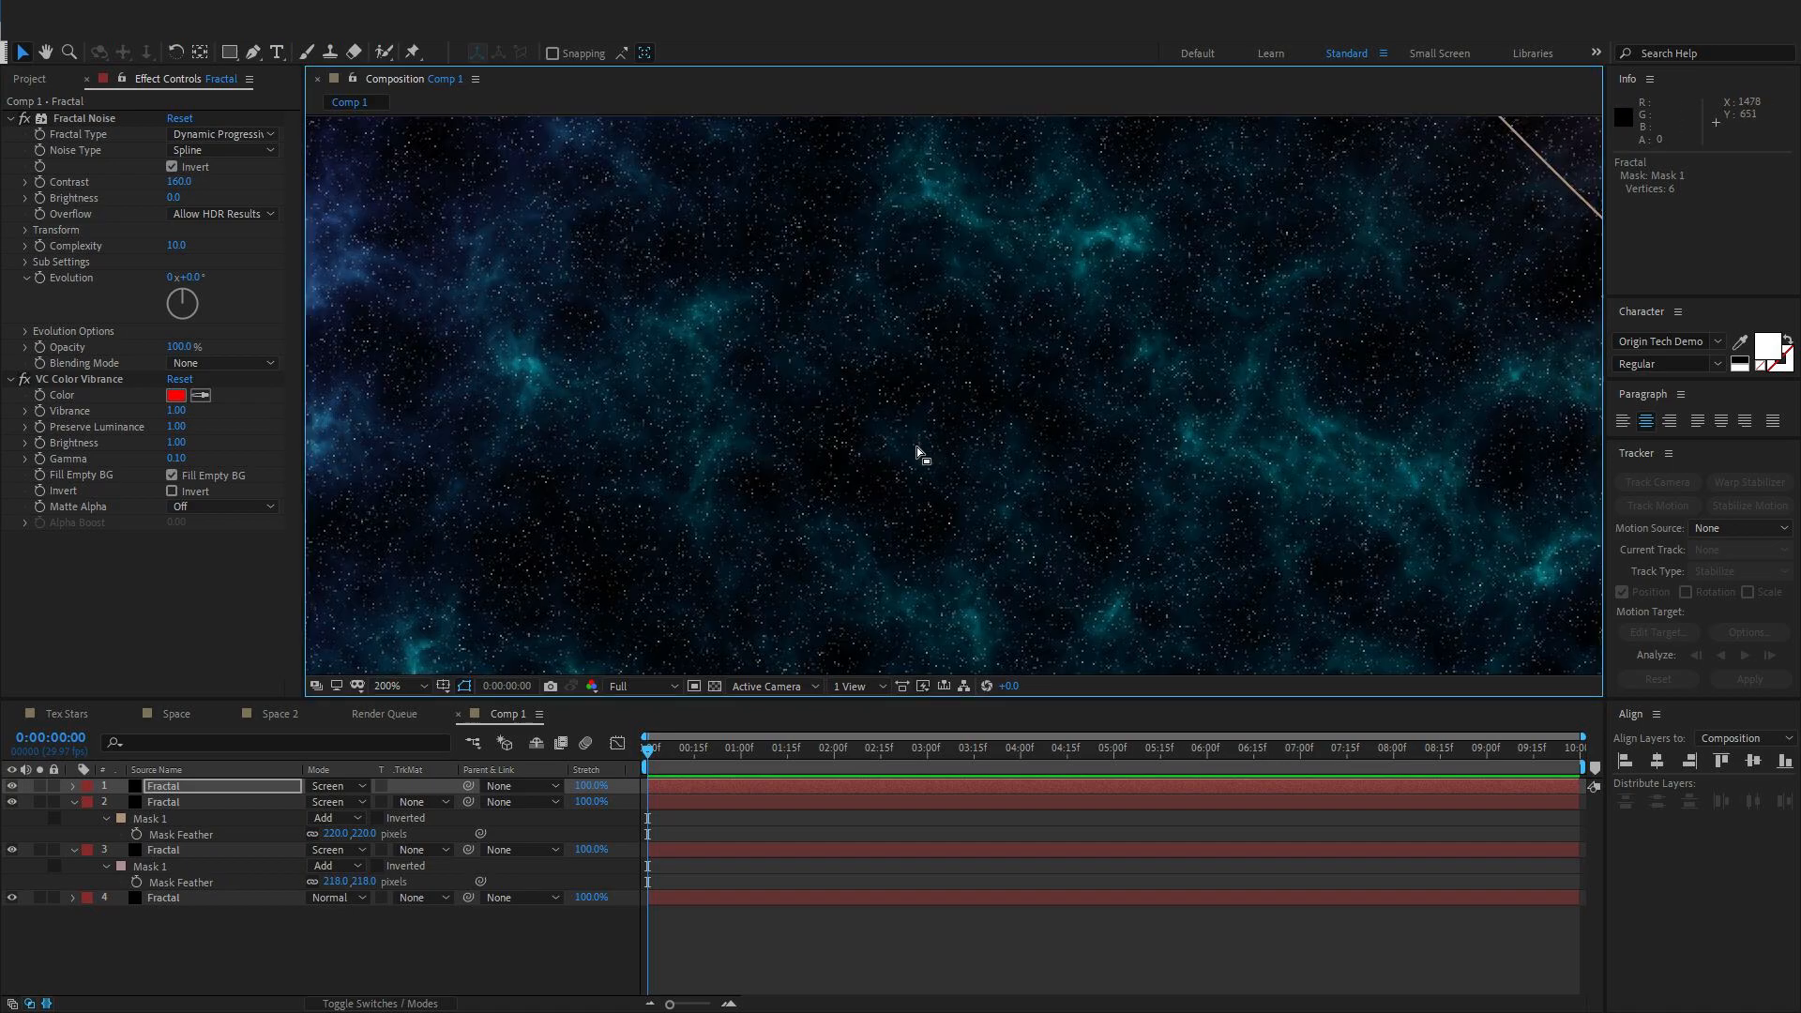
pyautogui.scroll(2, 917, 436)
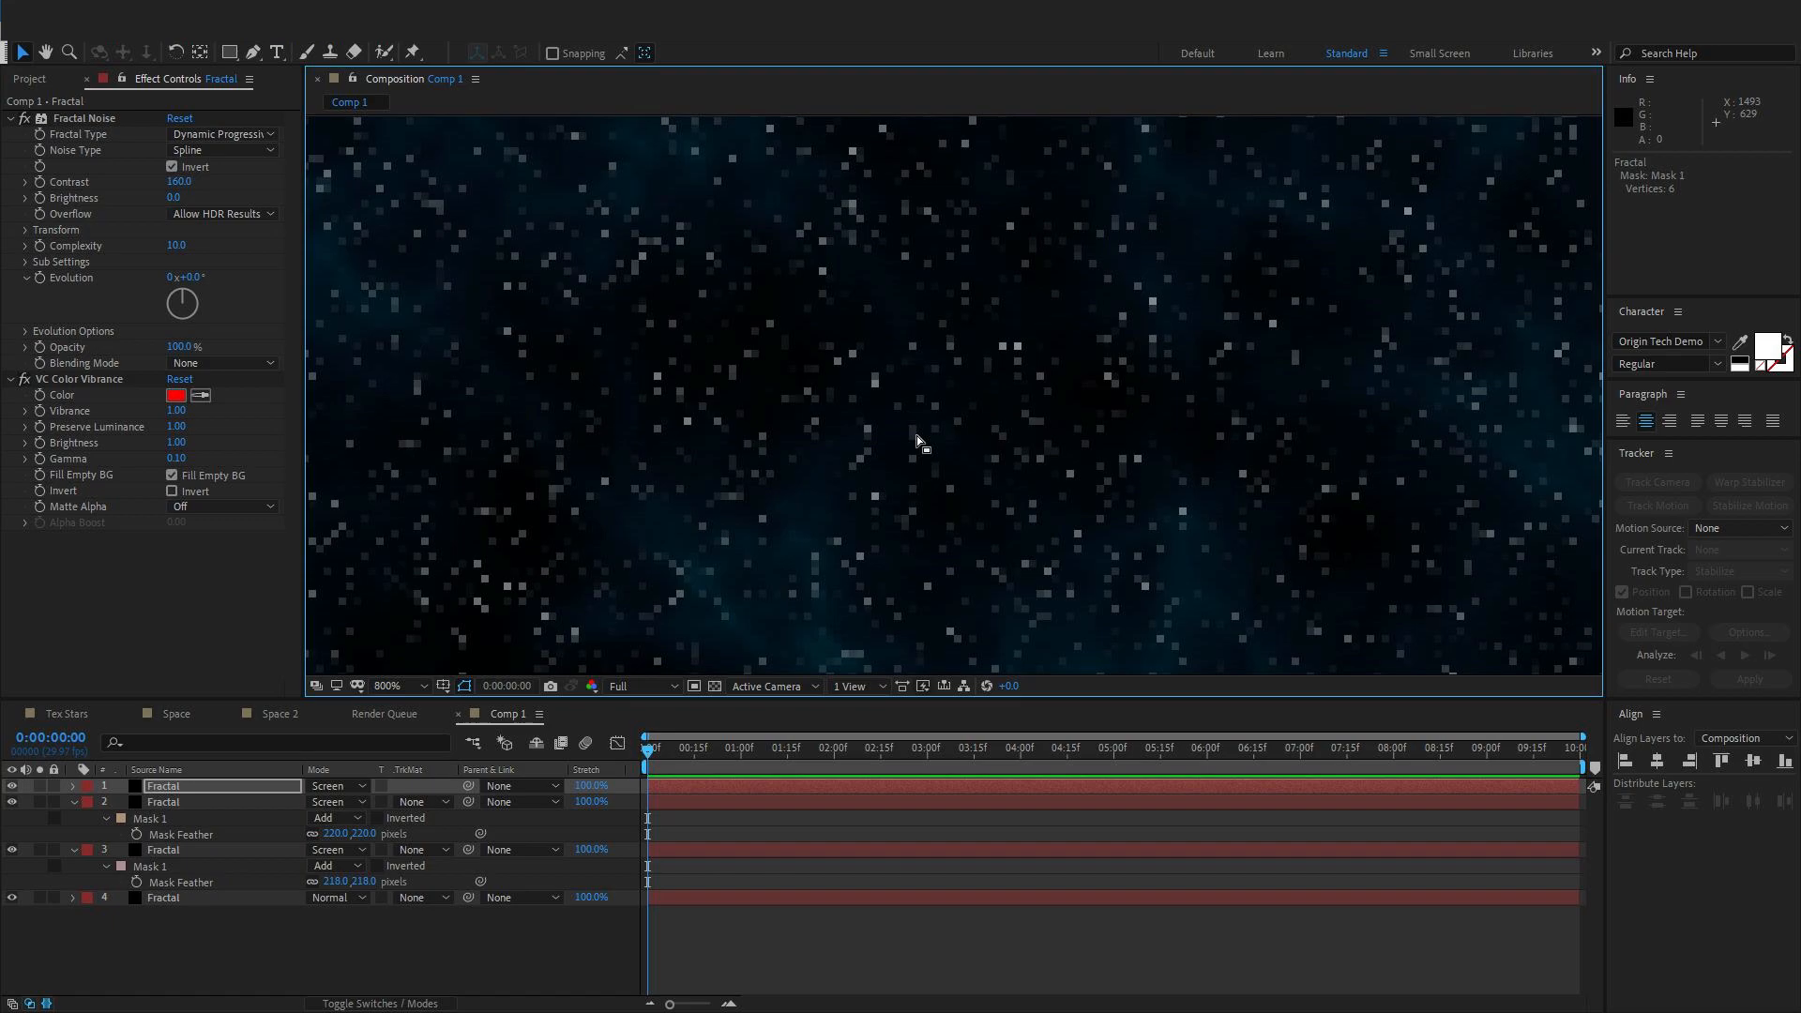
pyautogui.click(405, 686)
pyautogui.click(449, 377)
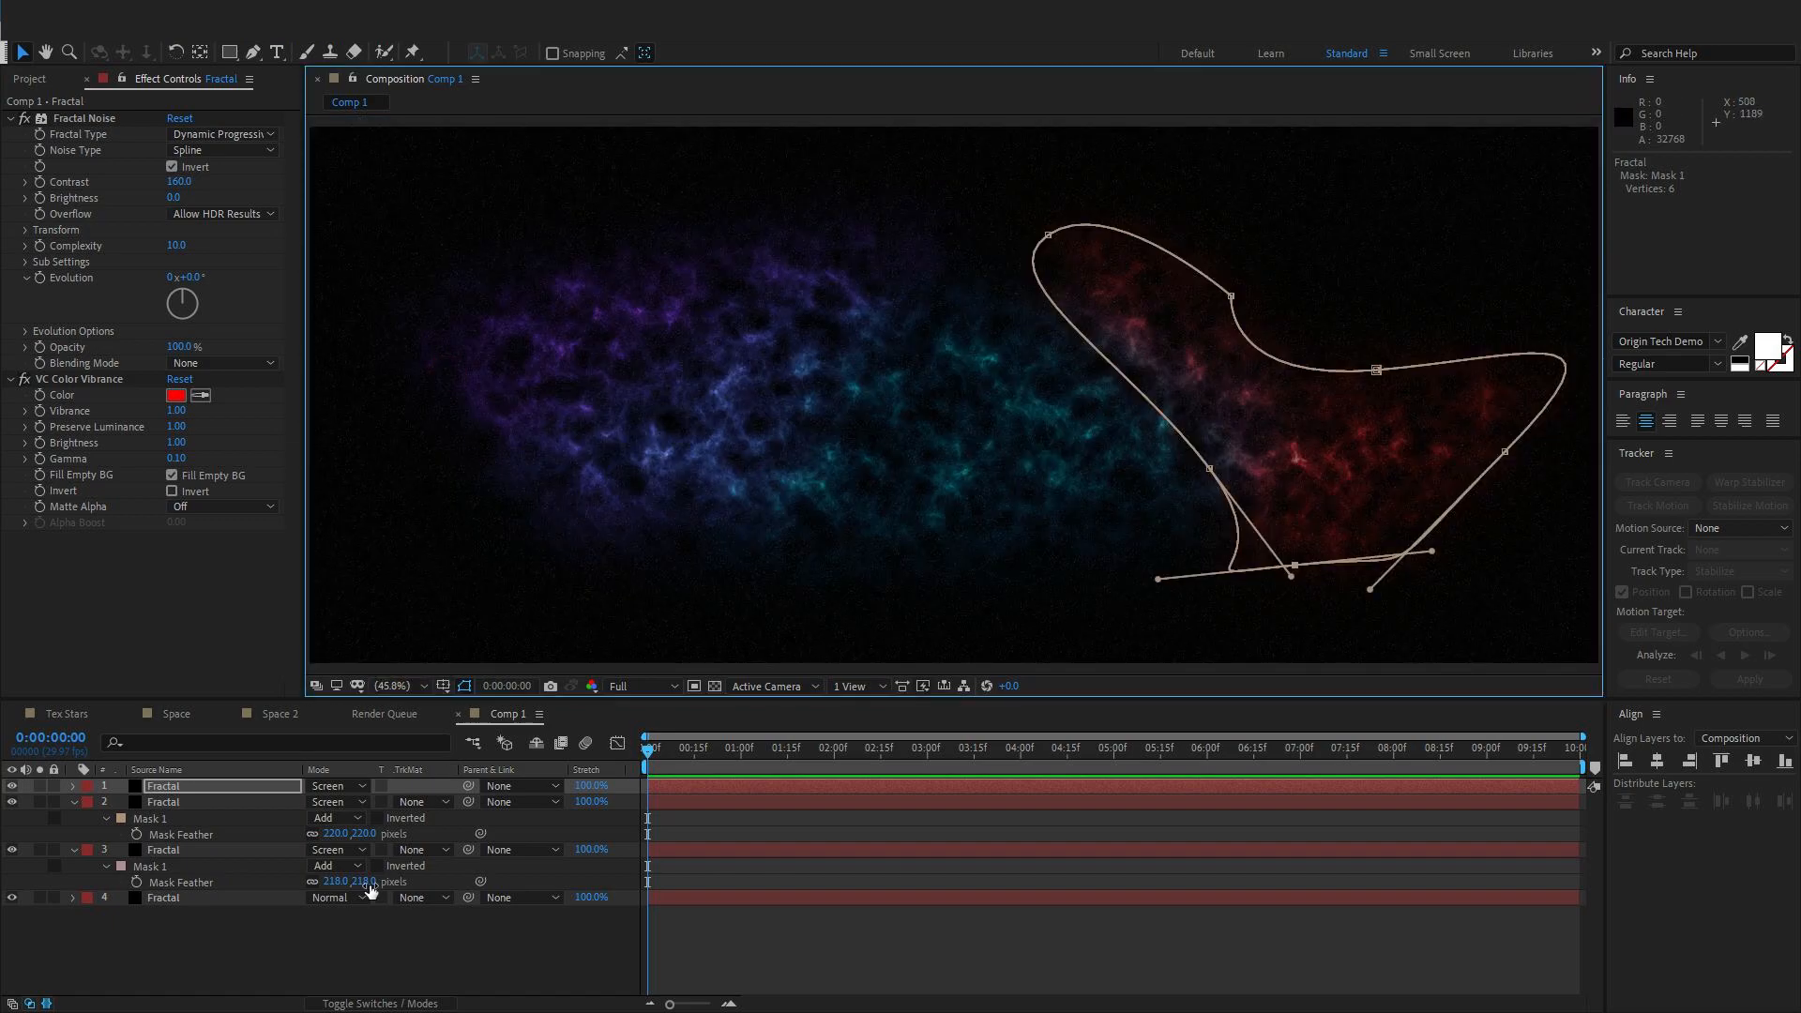
# Collapse the open Fractal layers and create a new composition, Comp 2, with the HDTV 1080 29.97 preset
pyautogui.click(74, 803)
pyautogui.click(74, 817)
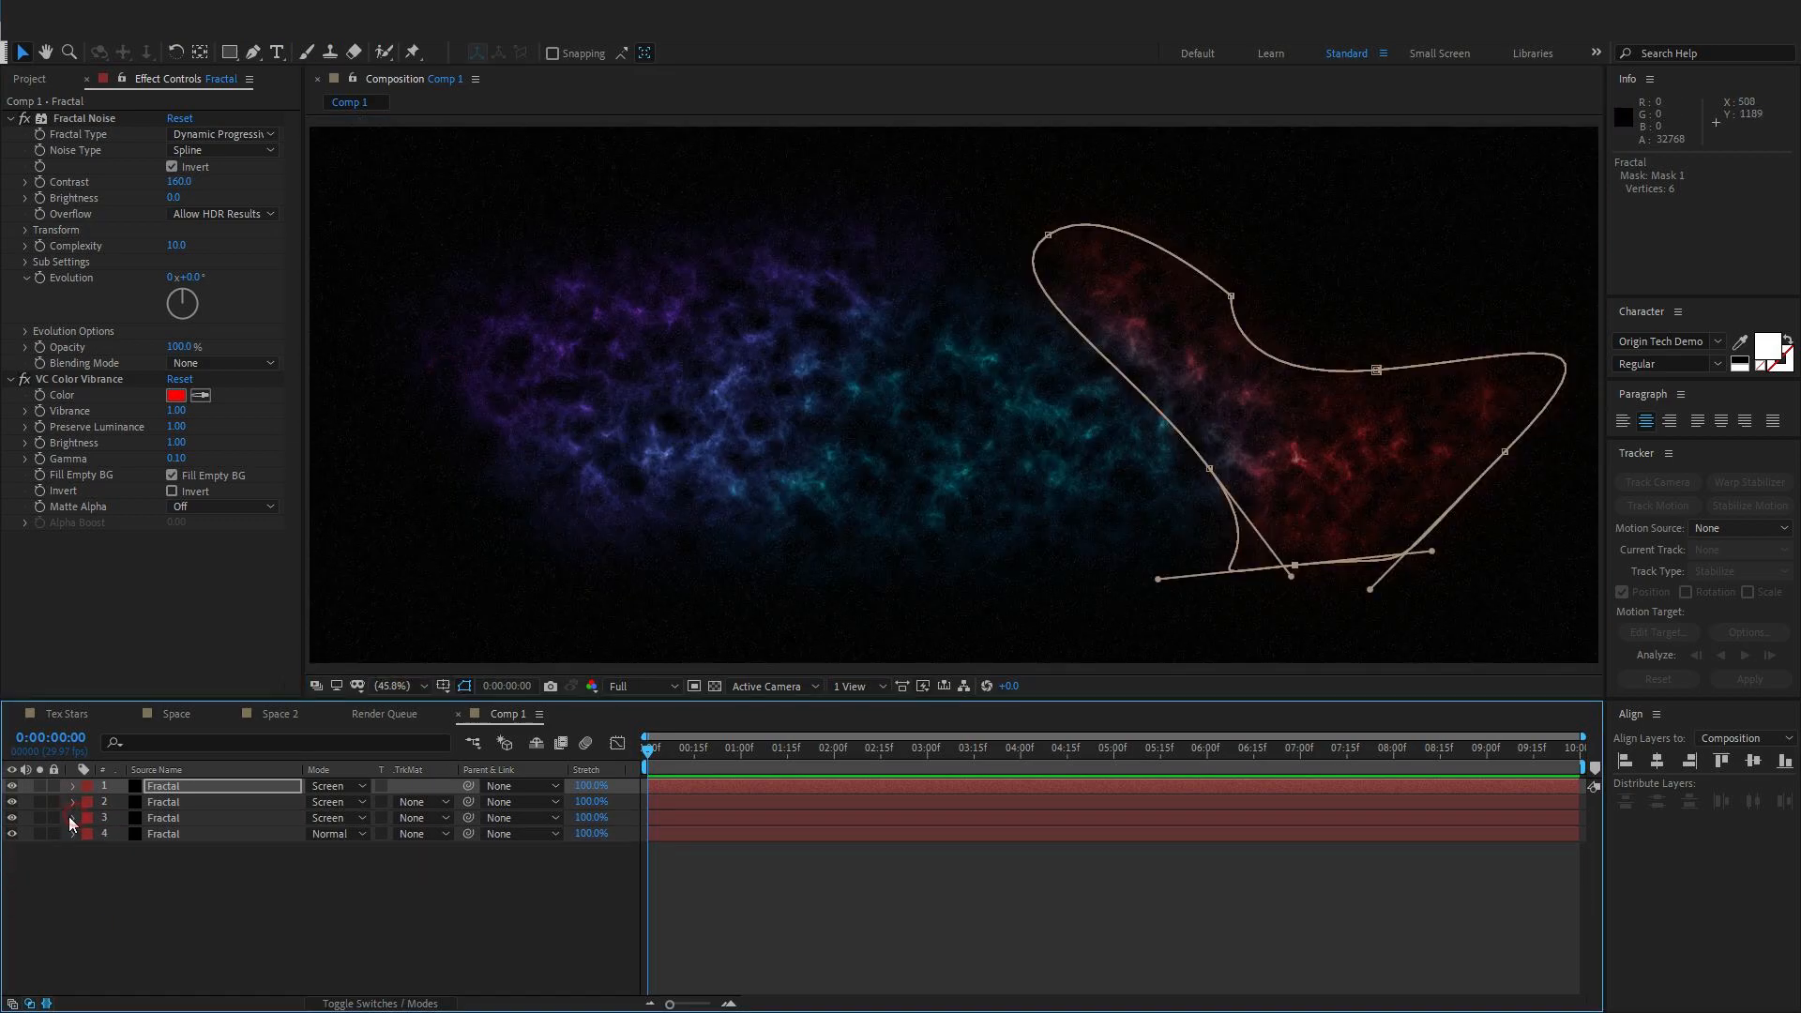
pyautogui.click(28, 79)
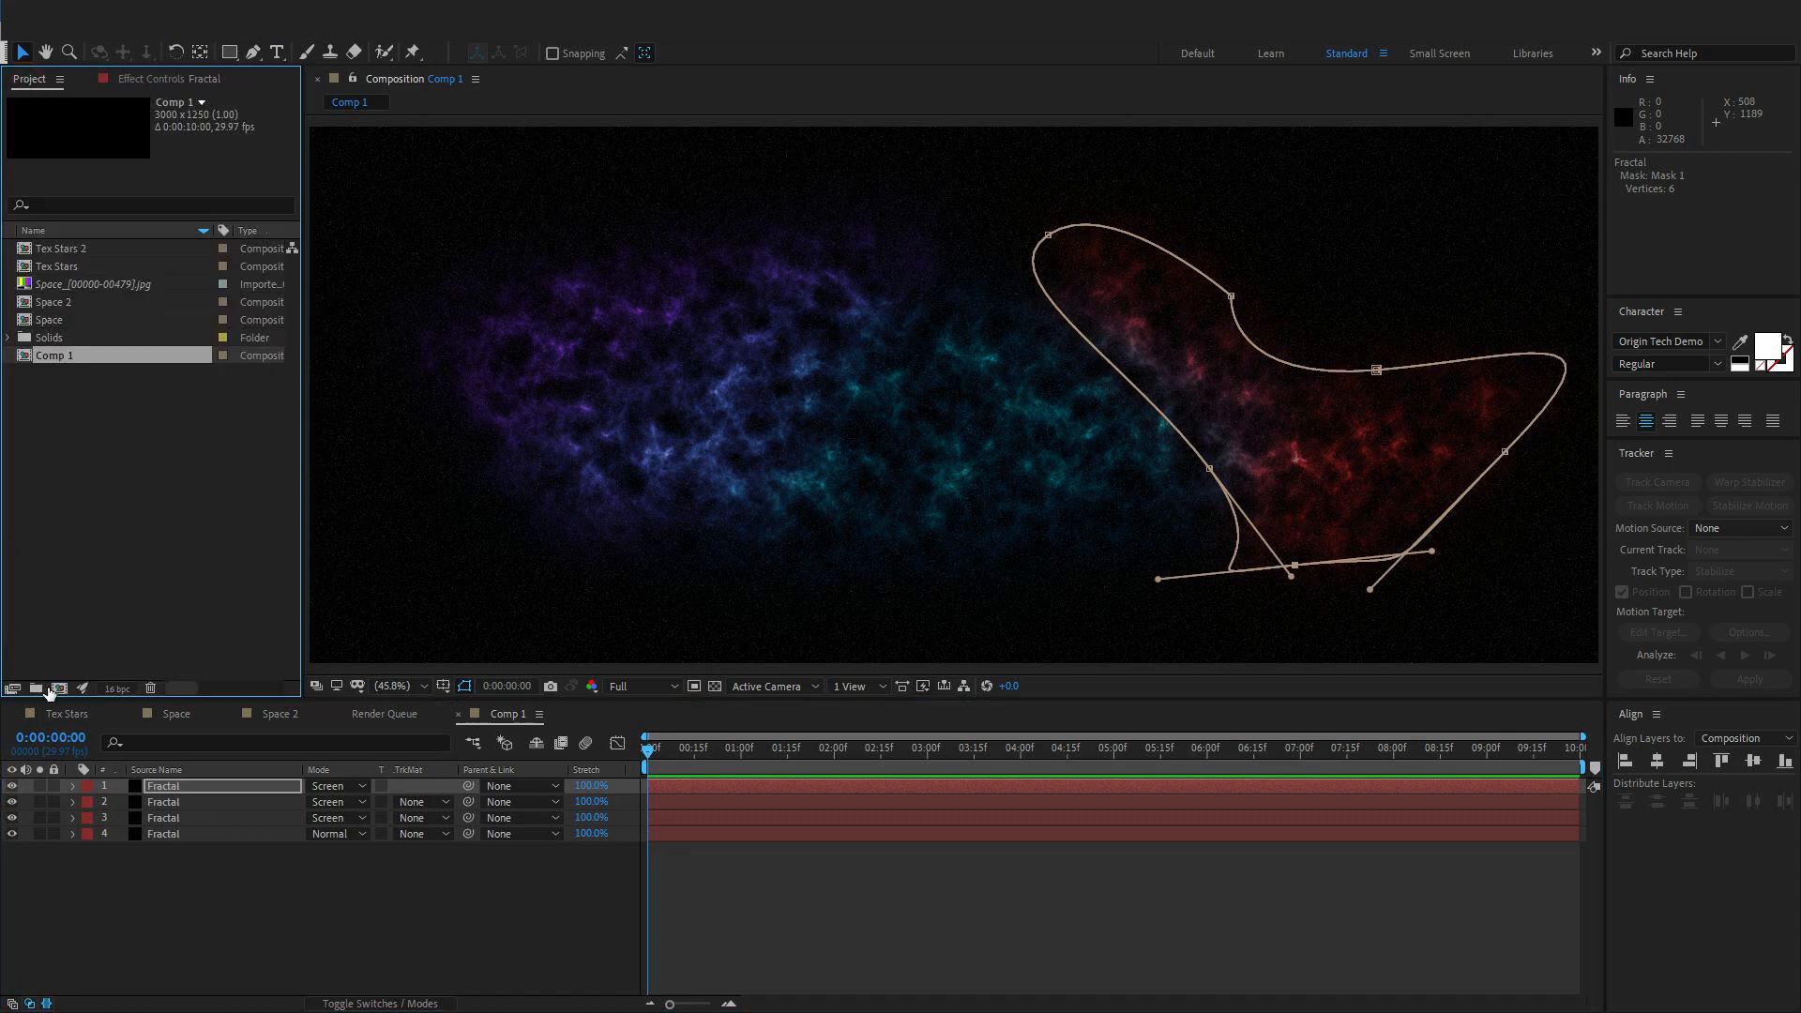
pyautogui.click(58, 690)
pyautogui.click(594, 350)
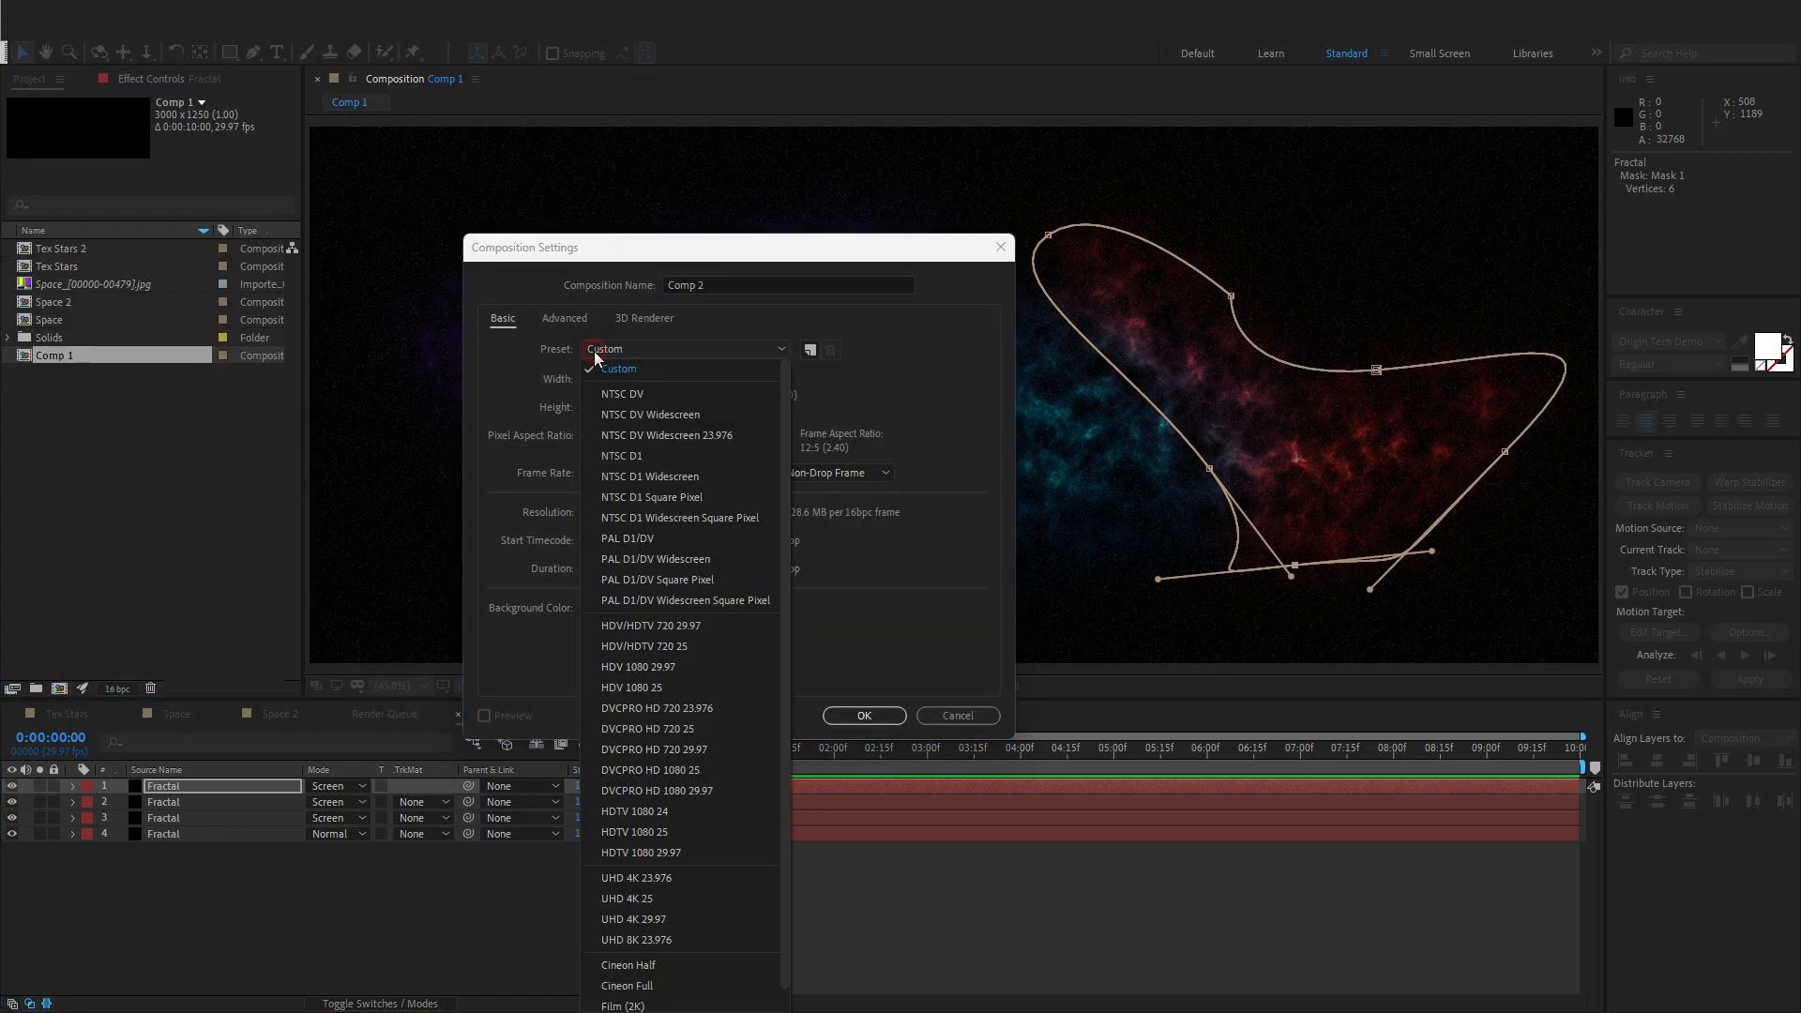
pyautogui.click(639, 853)
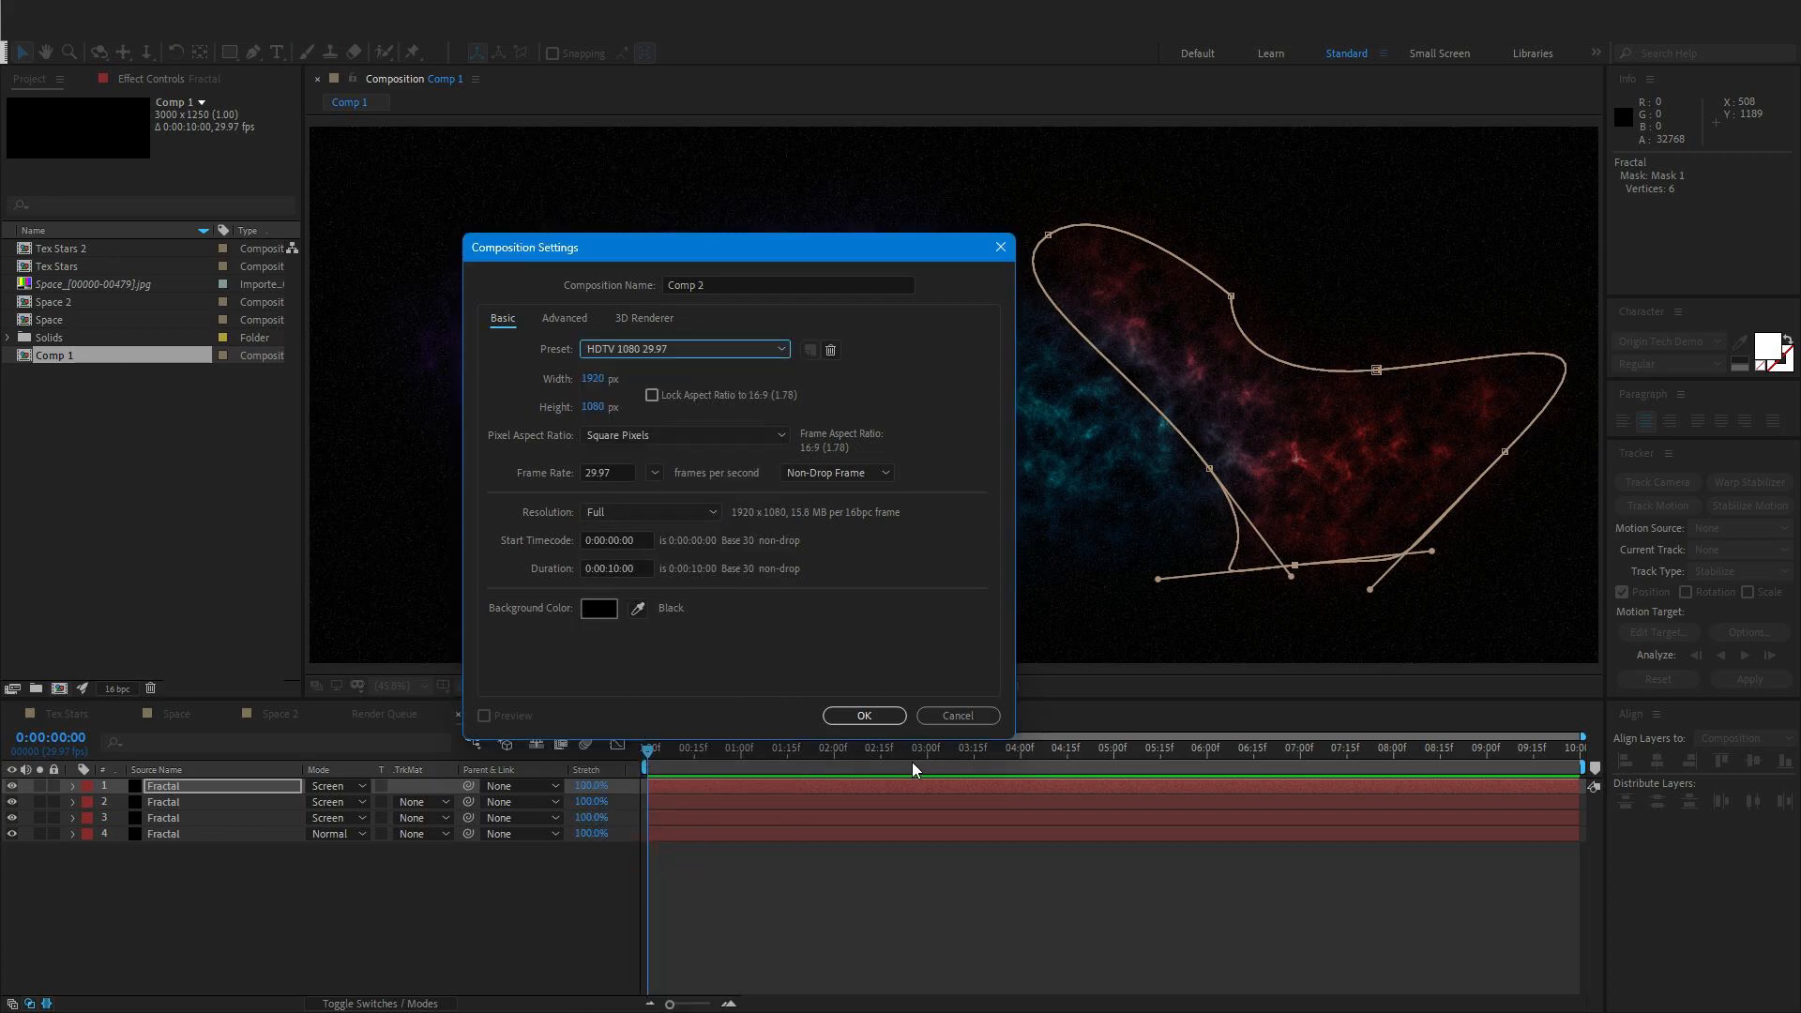
pyautogui.click(865, 716)
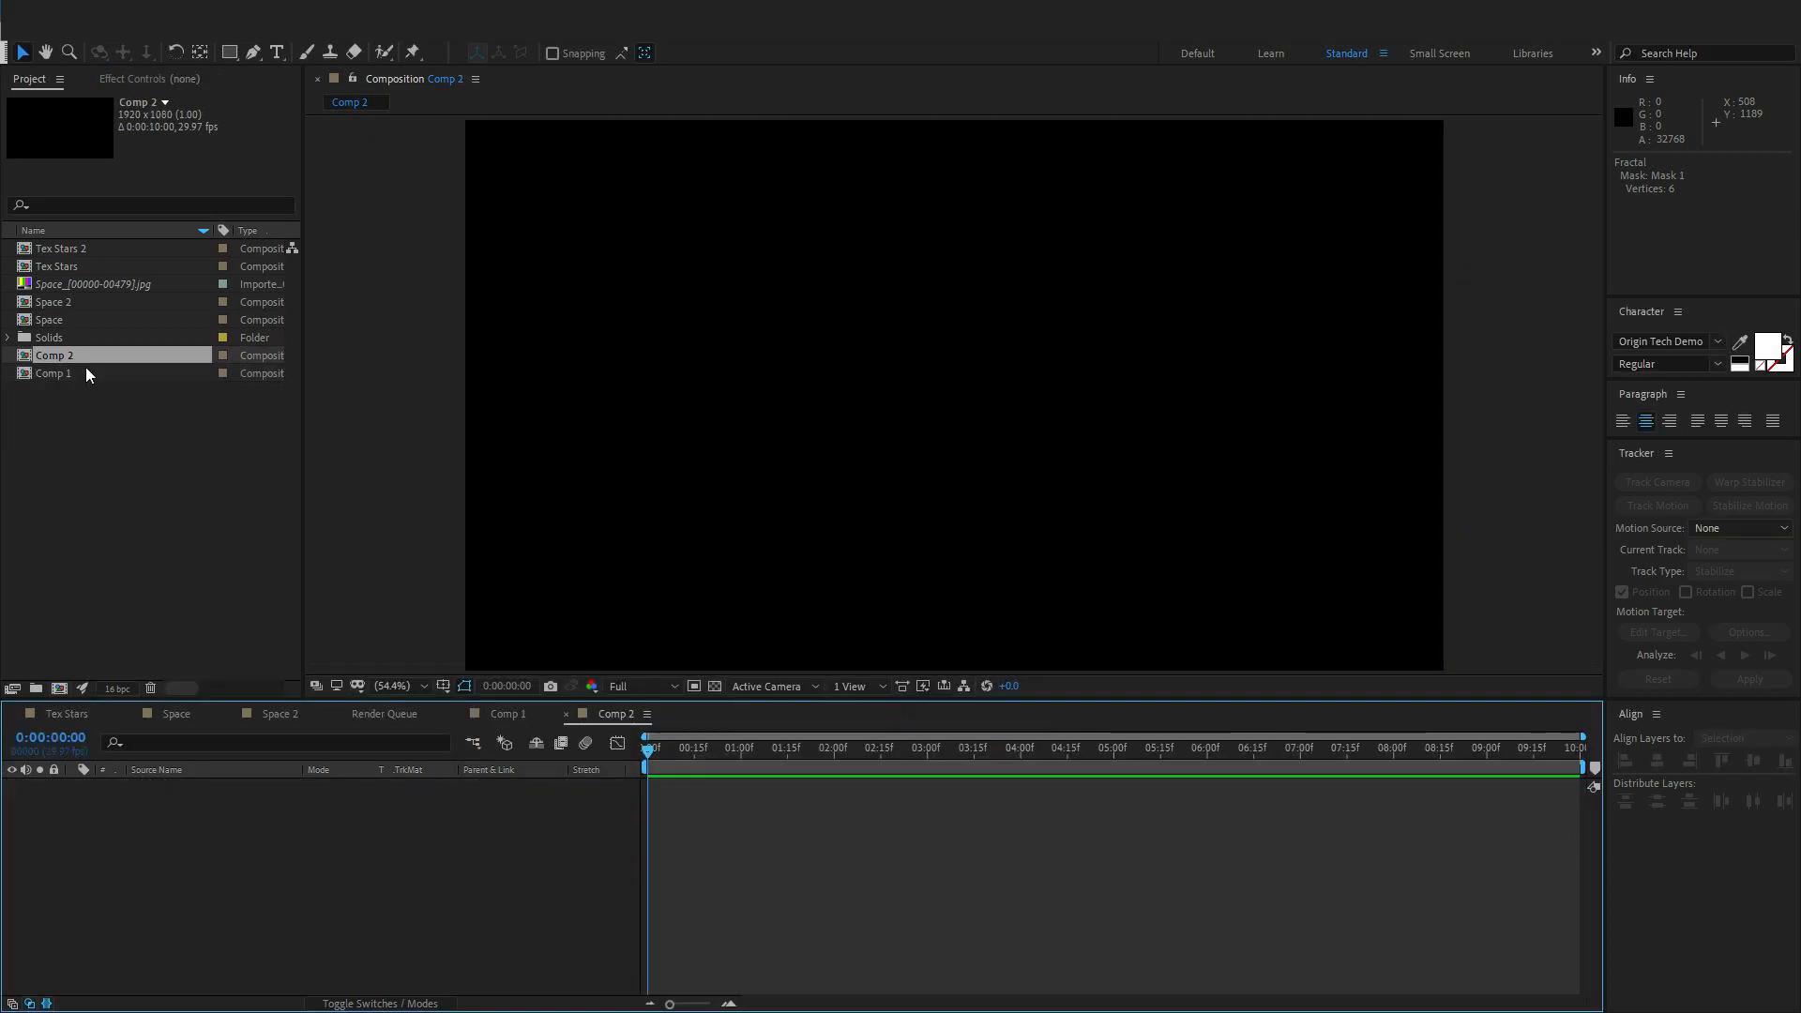
# Add Comp 1 as a layer in Comp 2 and check its bounds against the composition frame
pyautogui.click(527, 718)
pyautogui.click(595, 709)
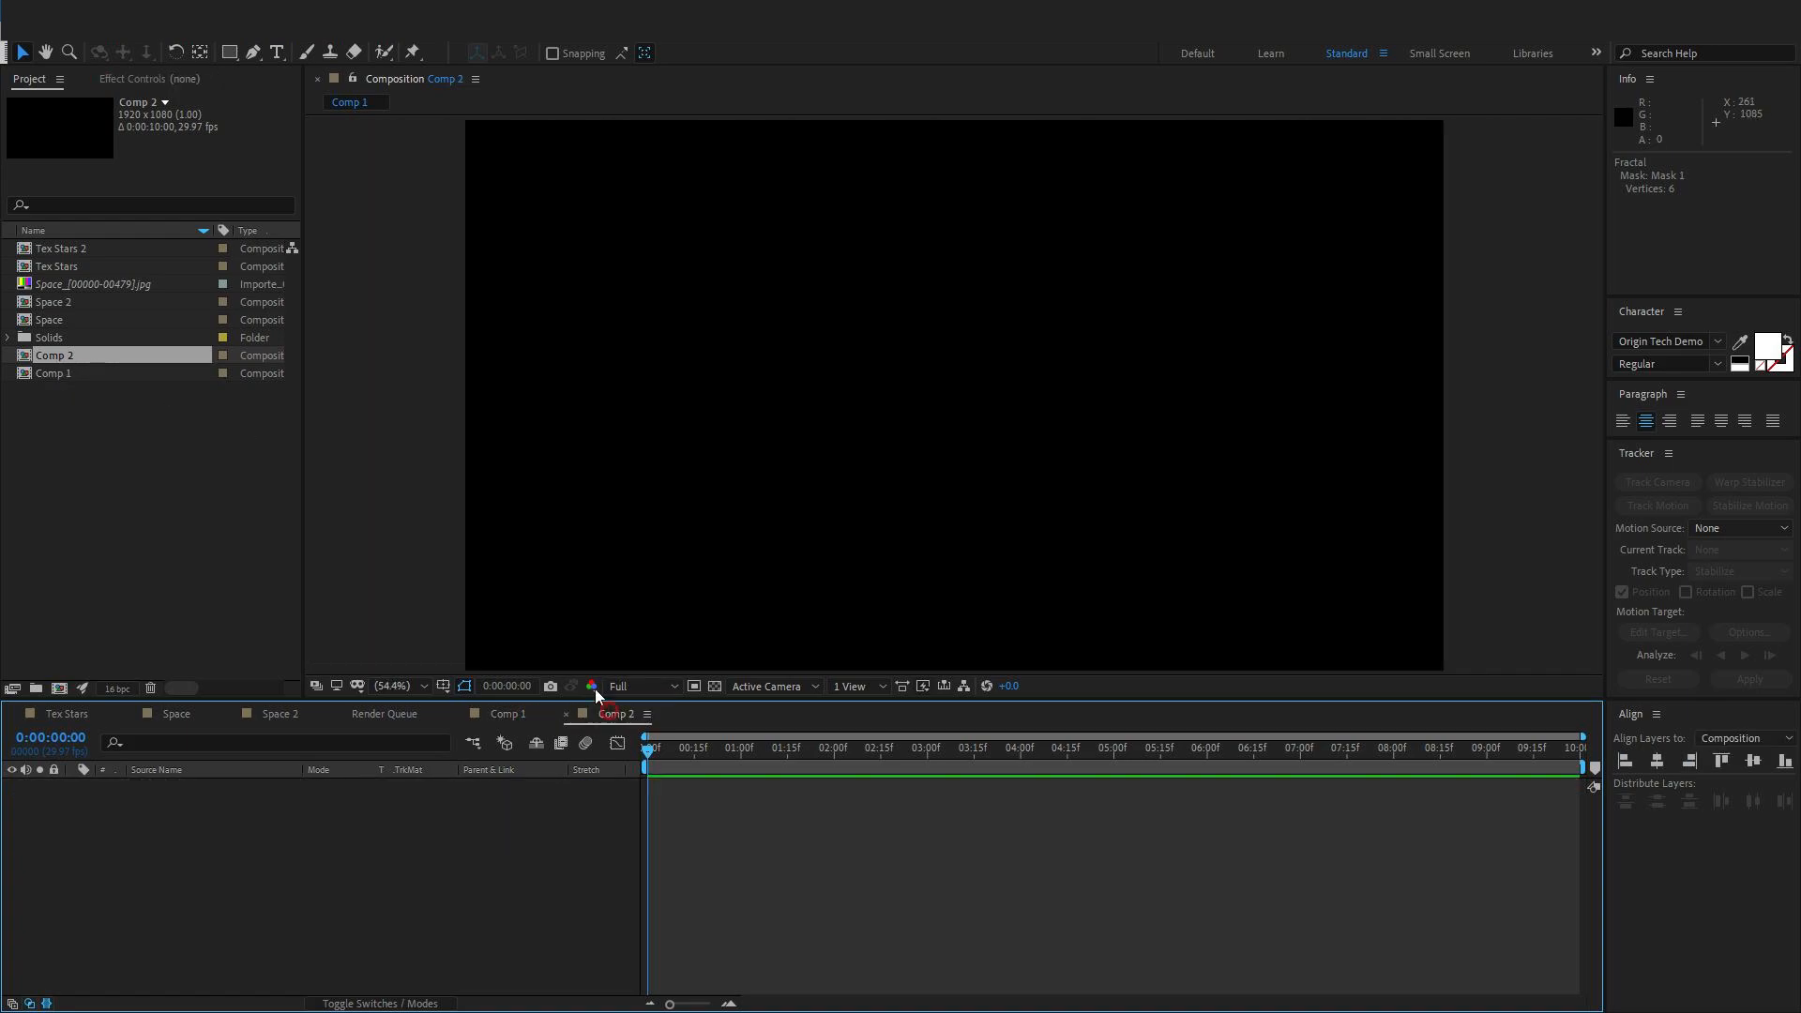
pyautogui.click(74, 372)
pyautogui.moveTo(54, 375); pyautogui.dragTo(212, 882)
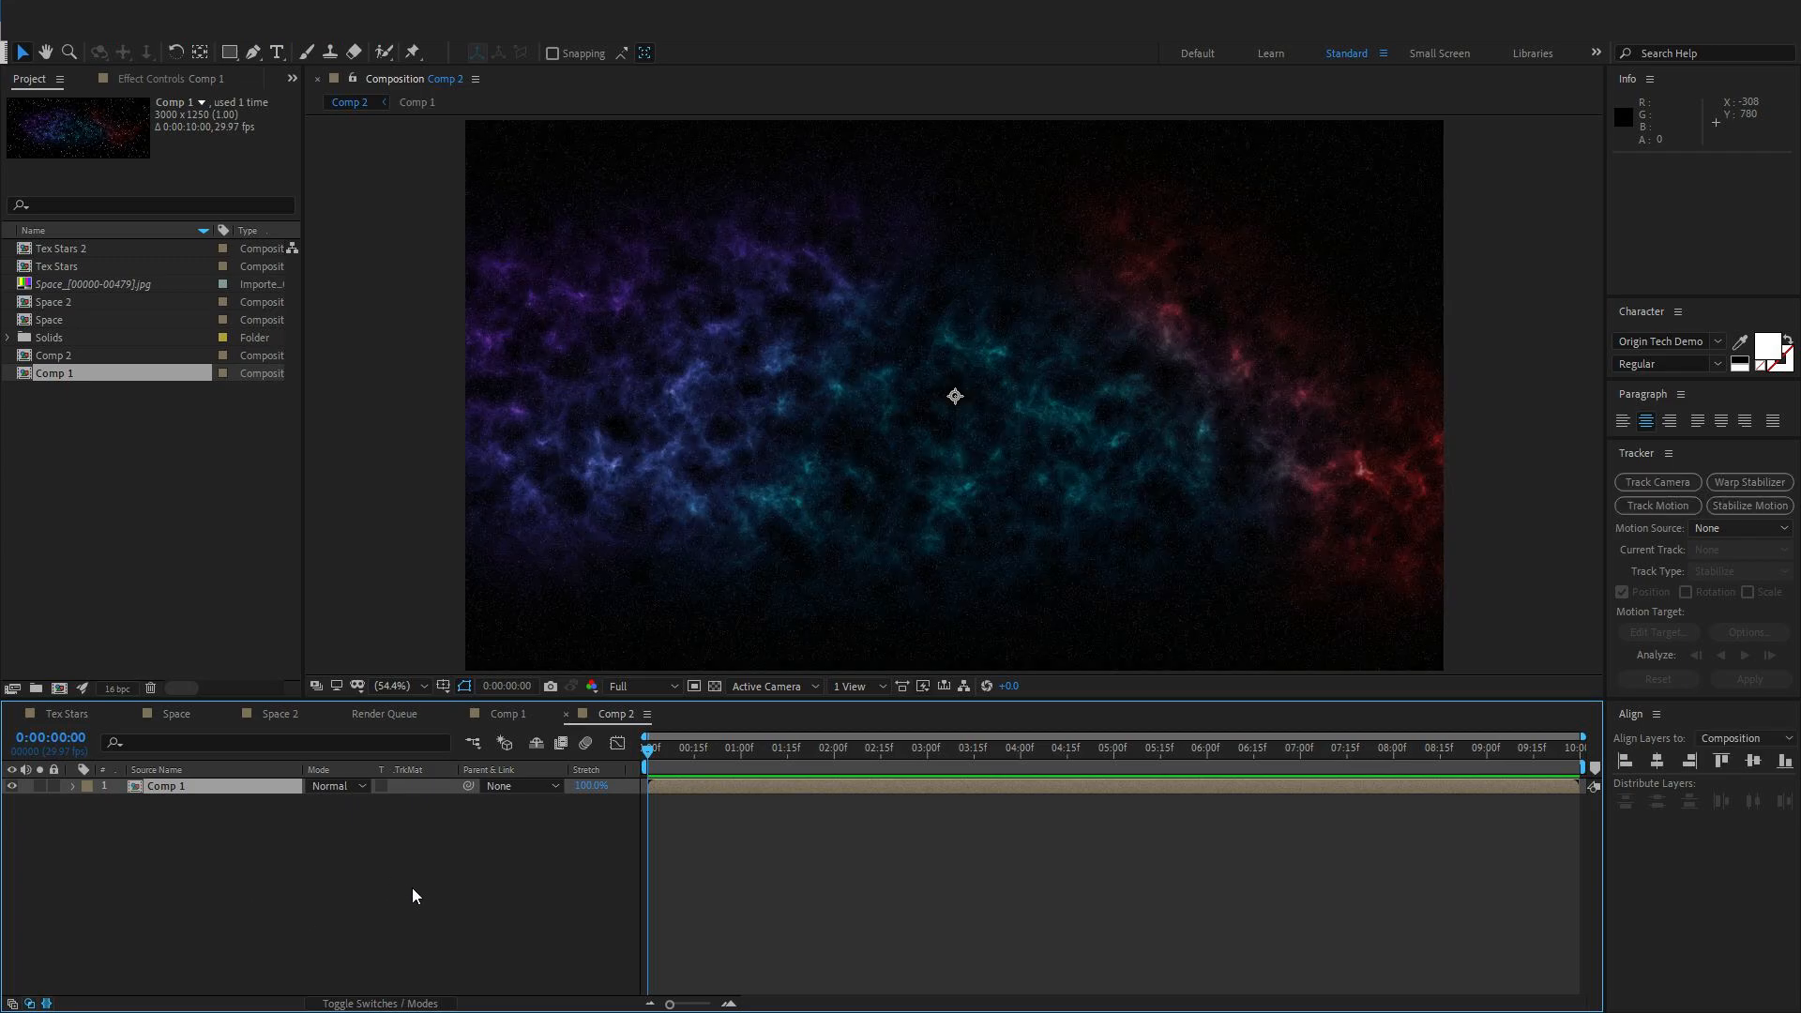
pyautogui.click(194, 788)
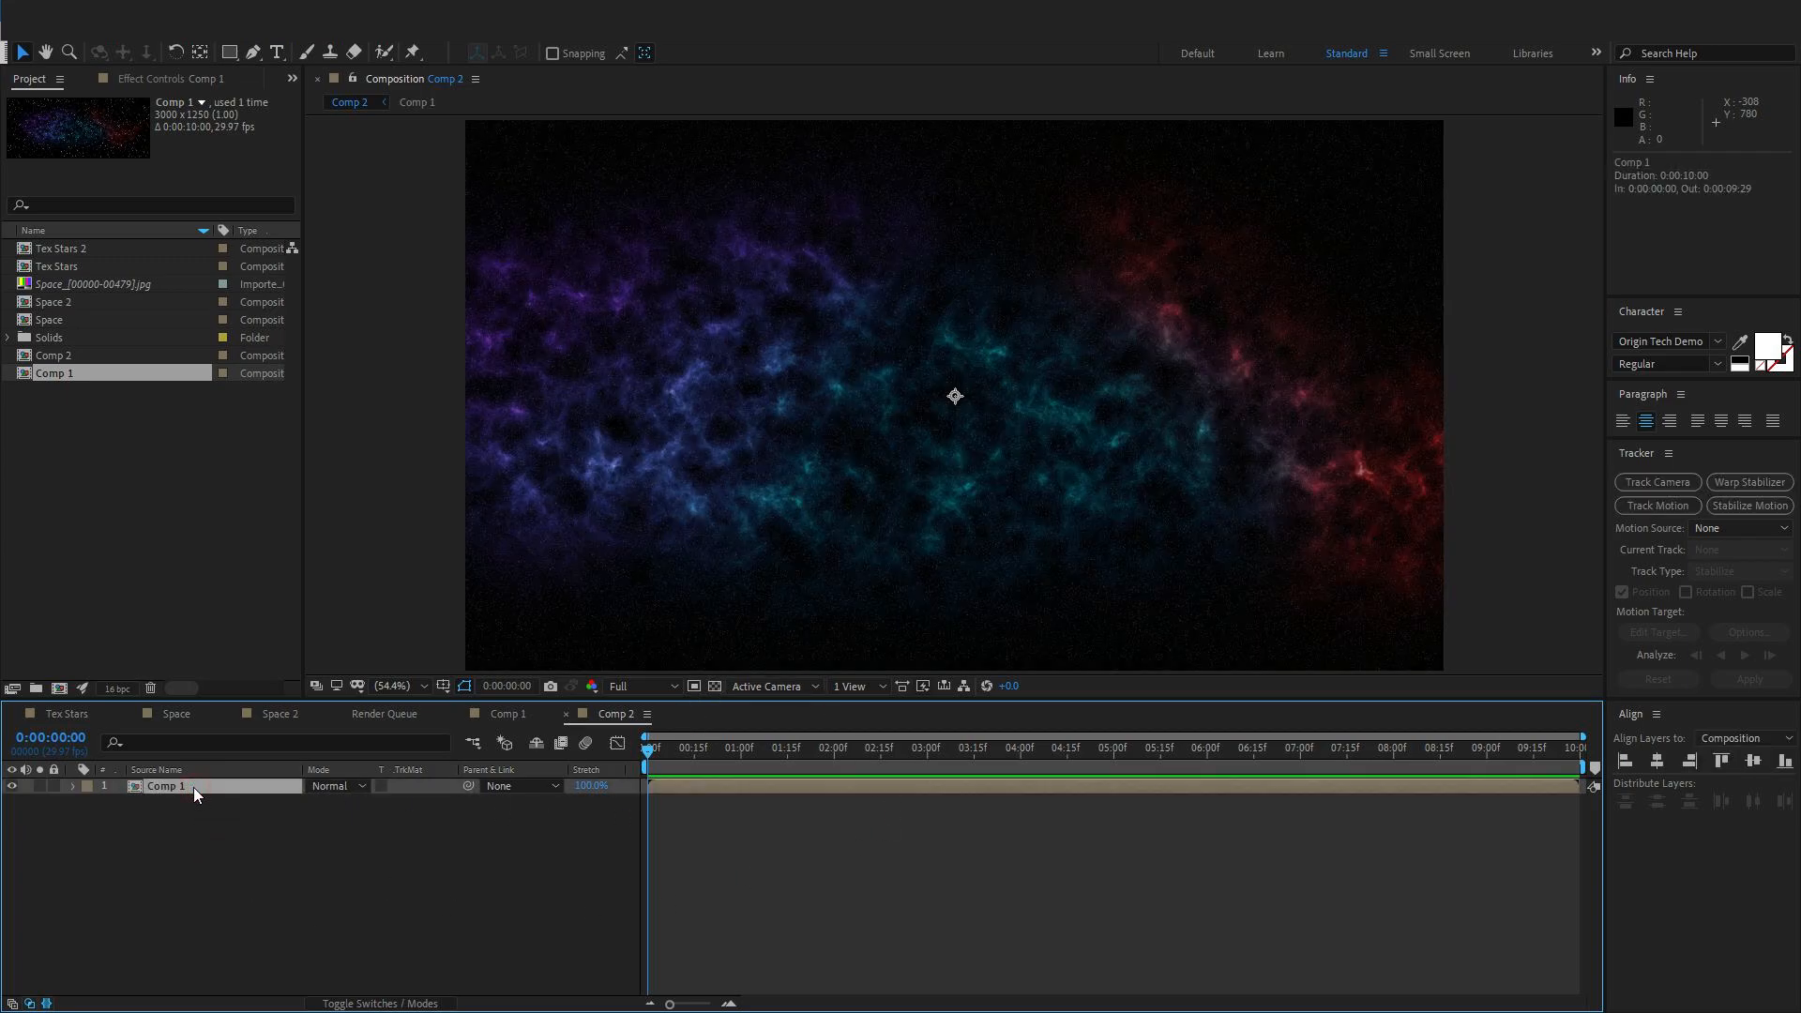
pyautogui.scroll(-3, 805, 445)
pyautogui.scroll(1, 805, 445)
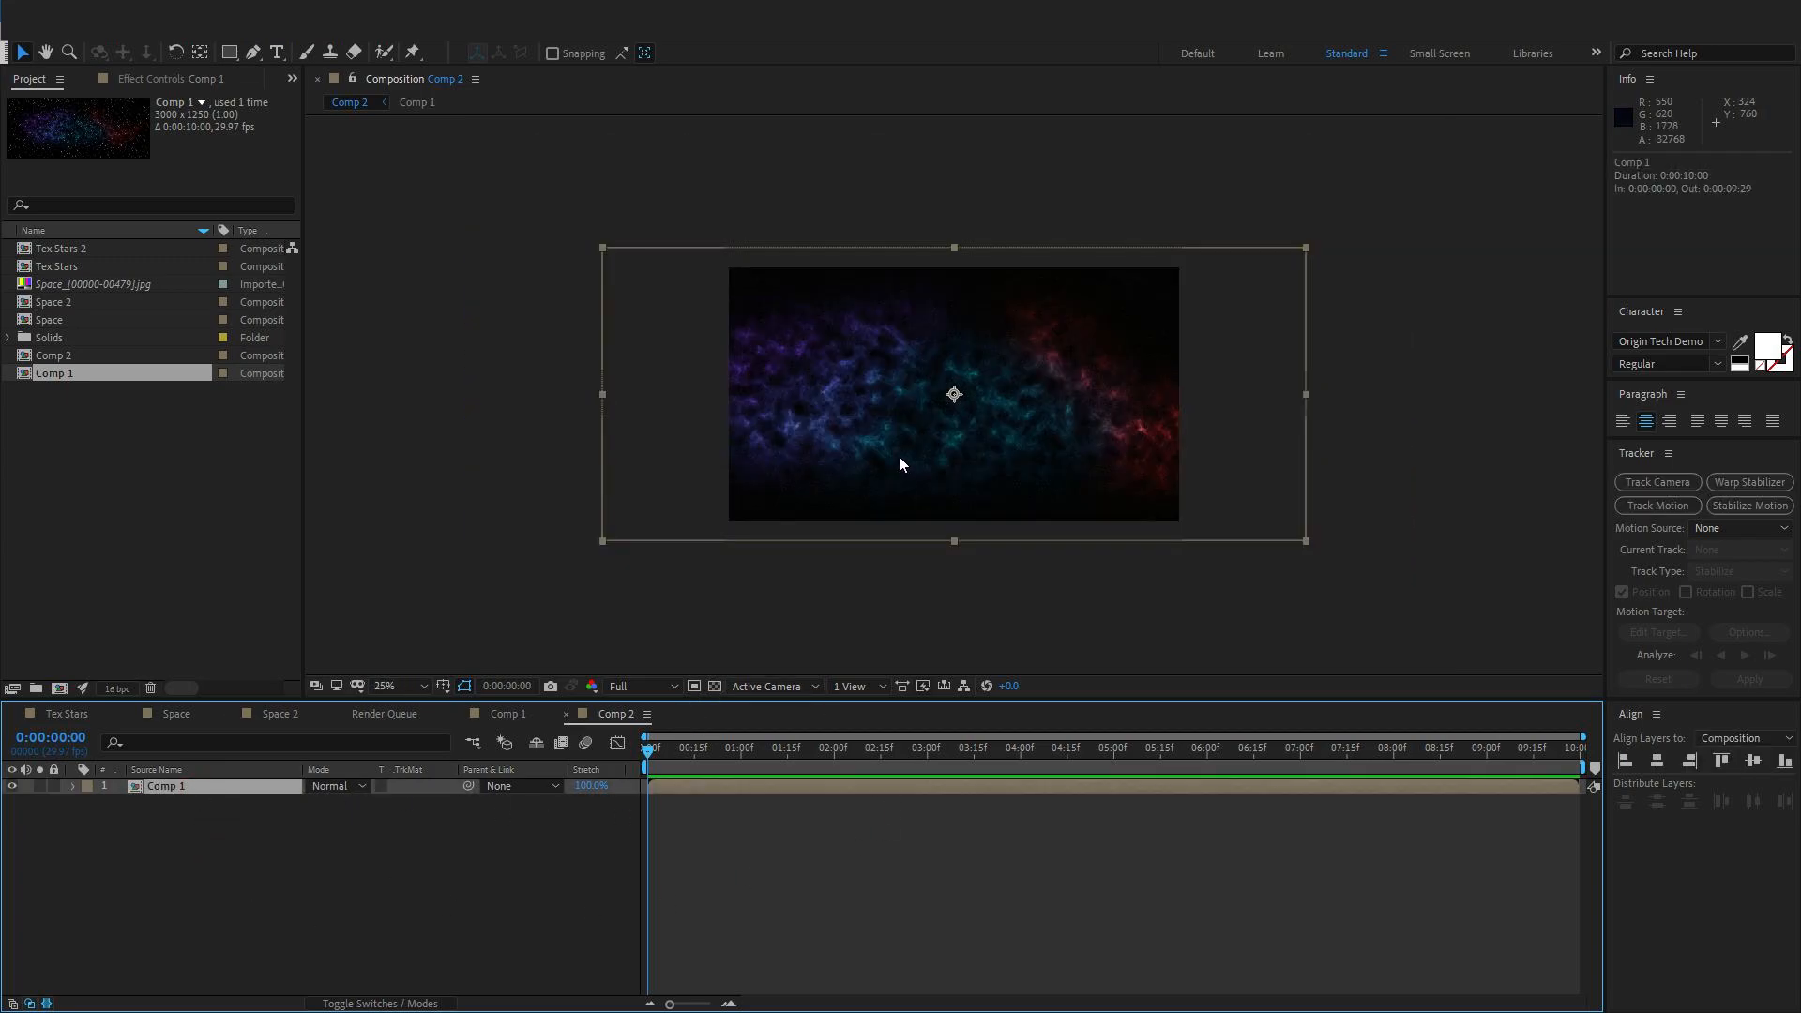
pyautogui.click(399, 685)
pyautogui.click(432, 366)
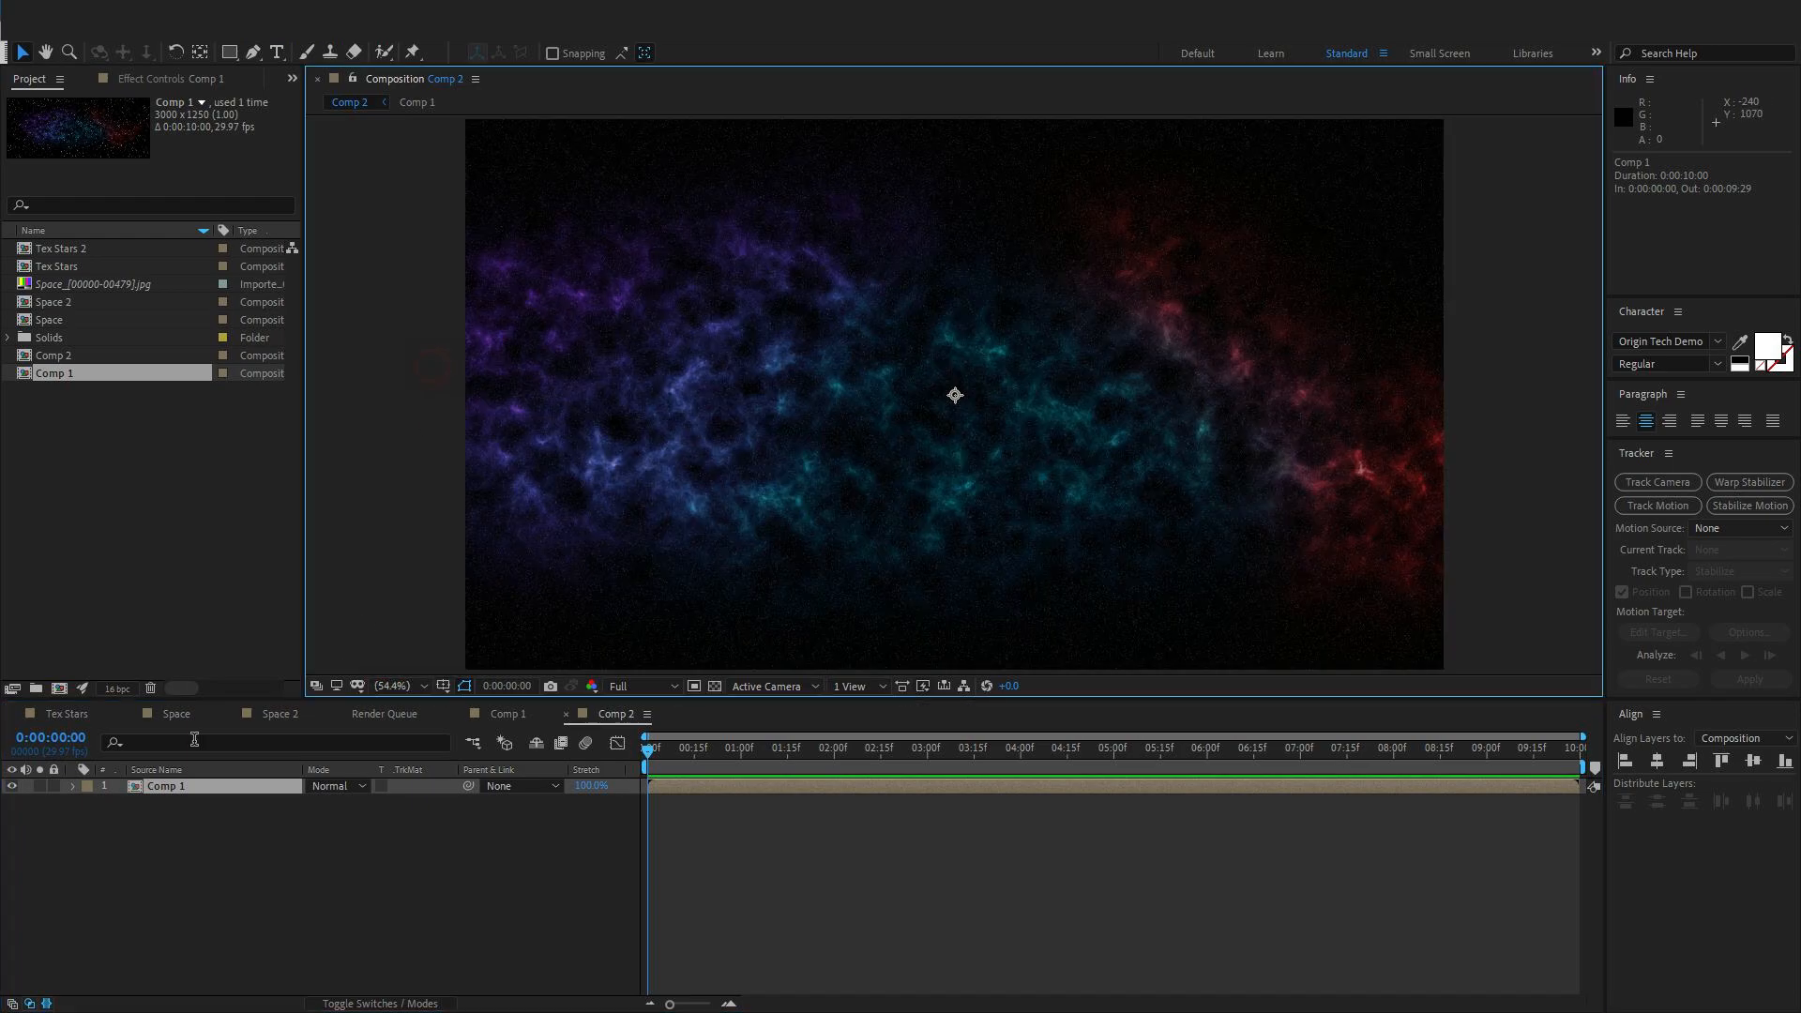
# Apply the CC Environment effect to the Comp 1 layer in Comp 2
pyautogui.hotkey('ctrl', 'space')
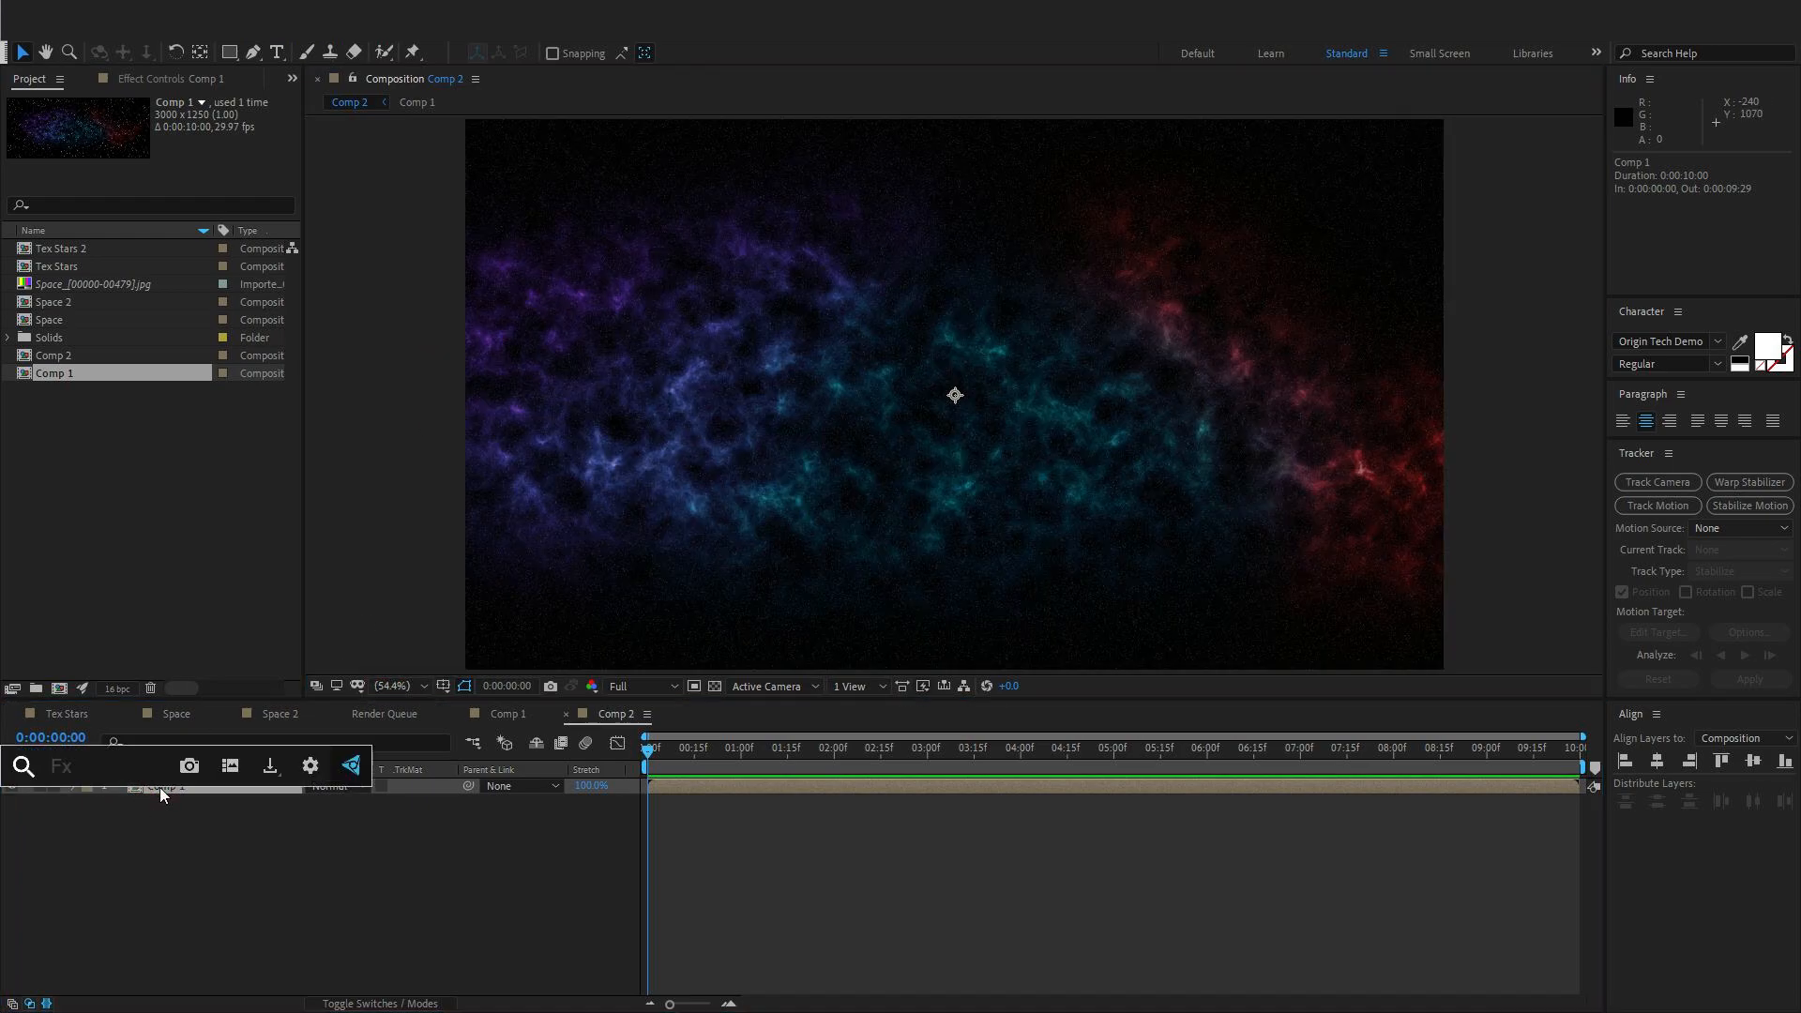
pyautogui.write('cc')
pyautogui.scroll(-3, 111, 955)
pyautogui.write('en')
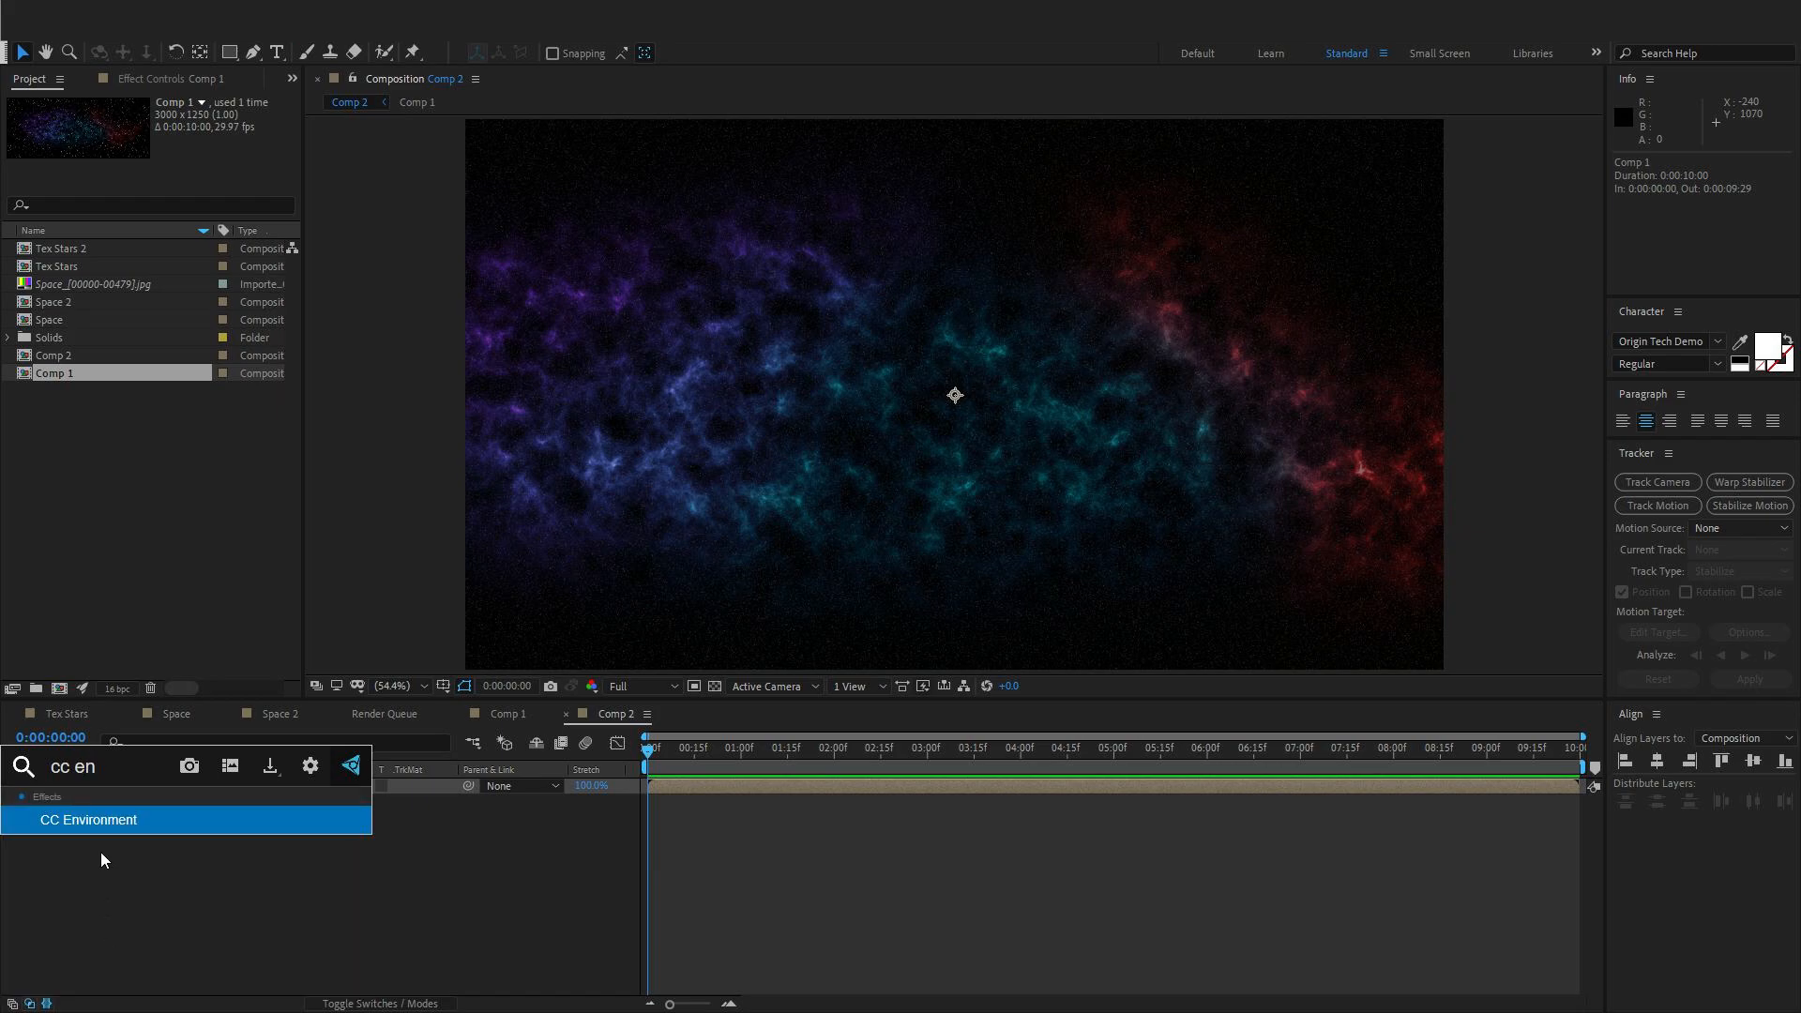
pyautogui.press('Return')
pyautogui.click(181, 810)
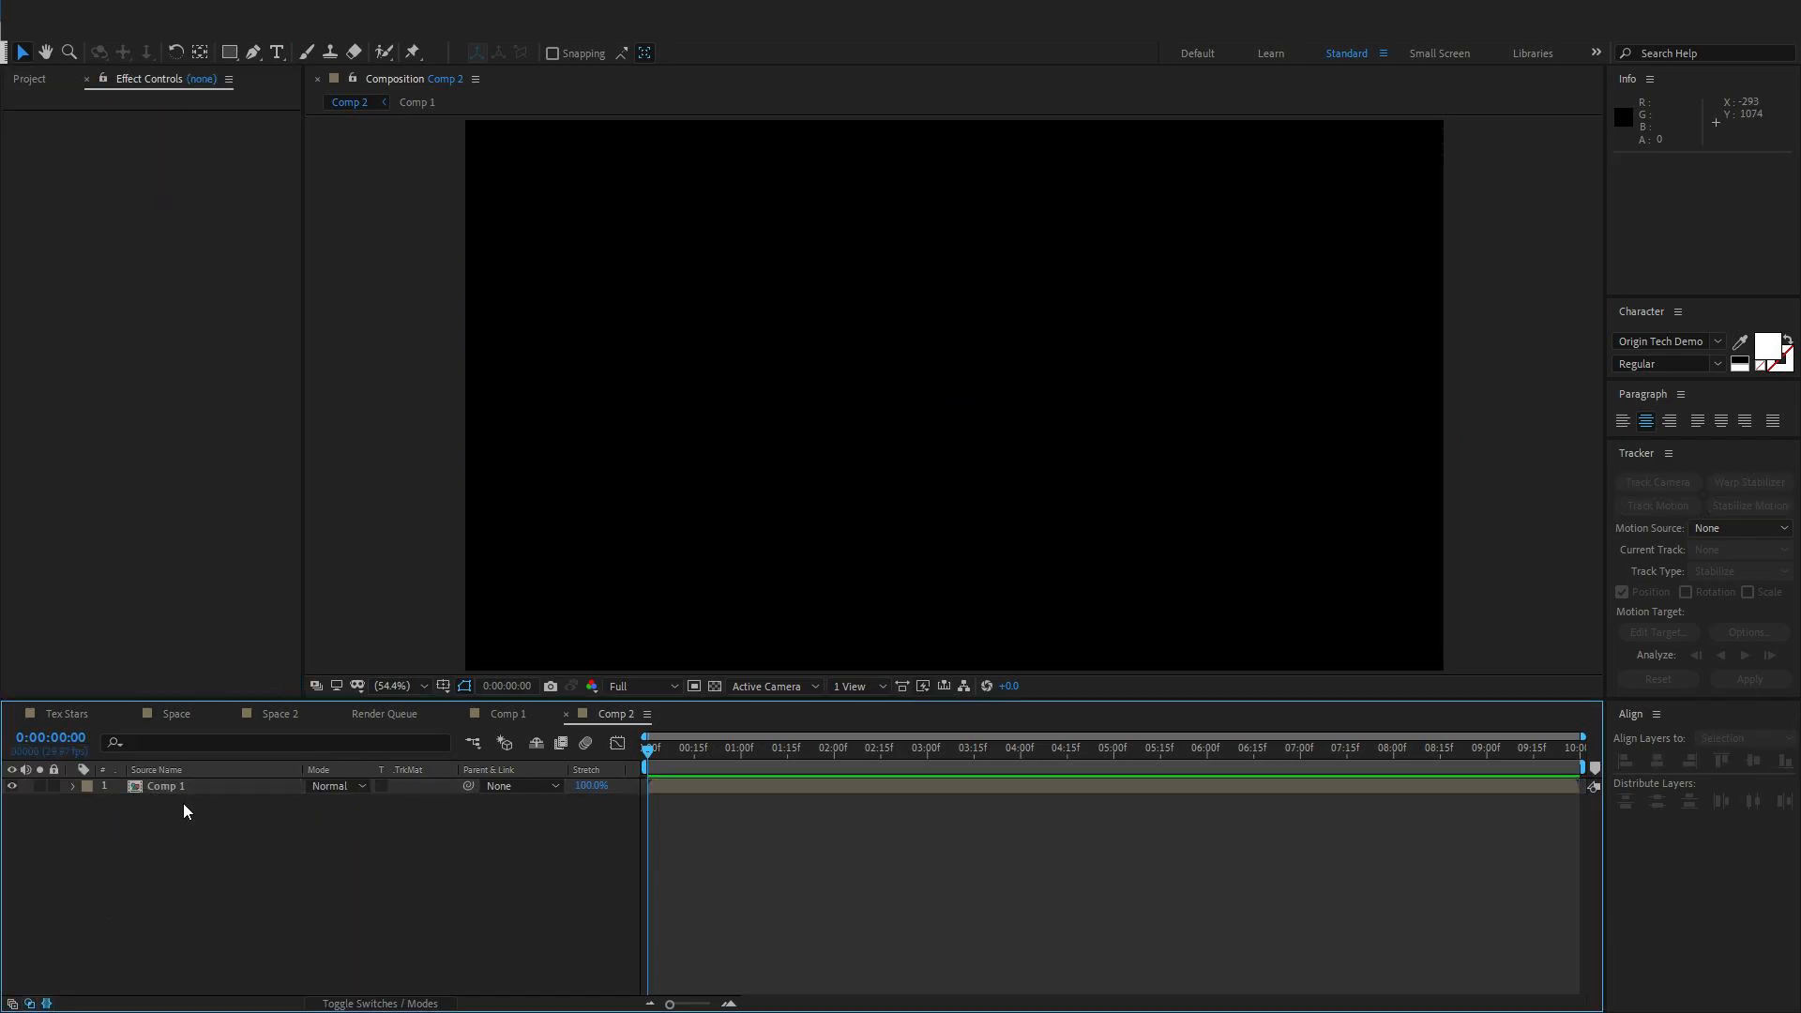
# Add a one-node camera to Comp 2 with the 24mm preset and depth of field disabled
pyautogui.rightClick(295, 851)
pyautogui.moveTo(384, 623)
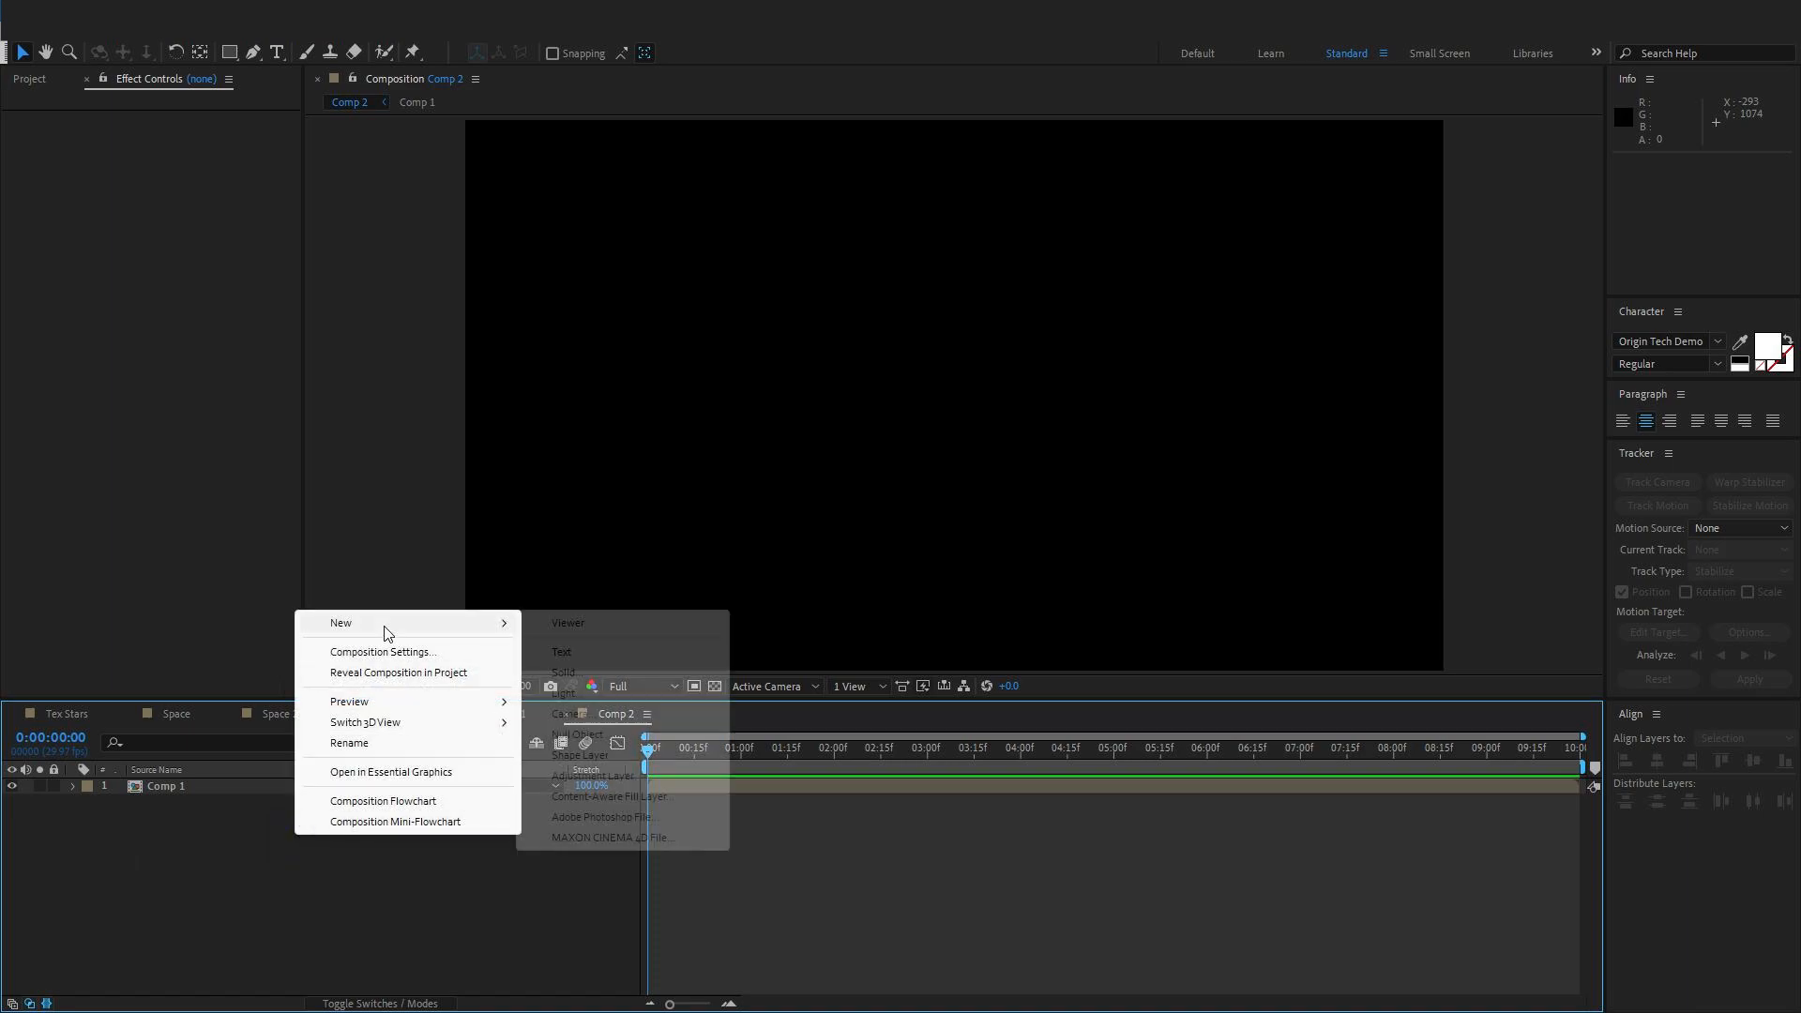
pyautogui.click(586, 714)
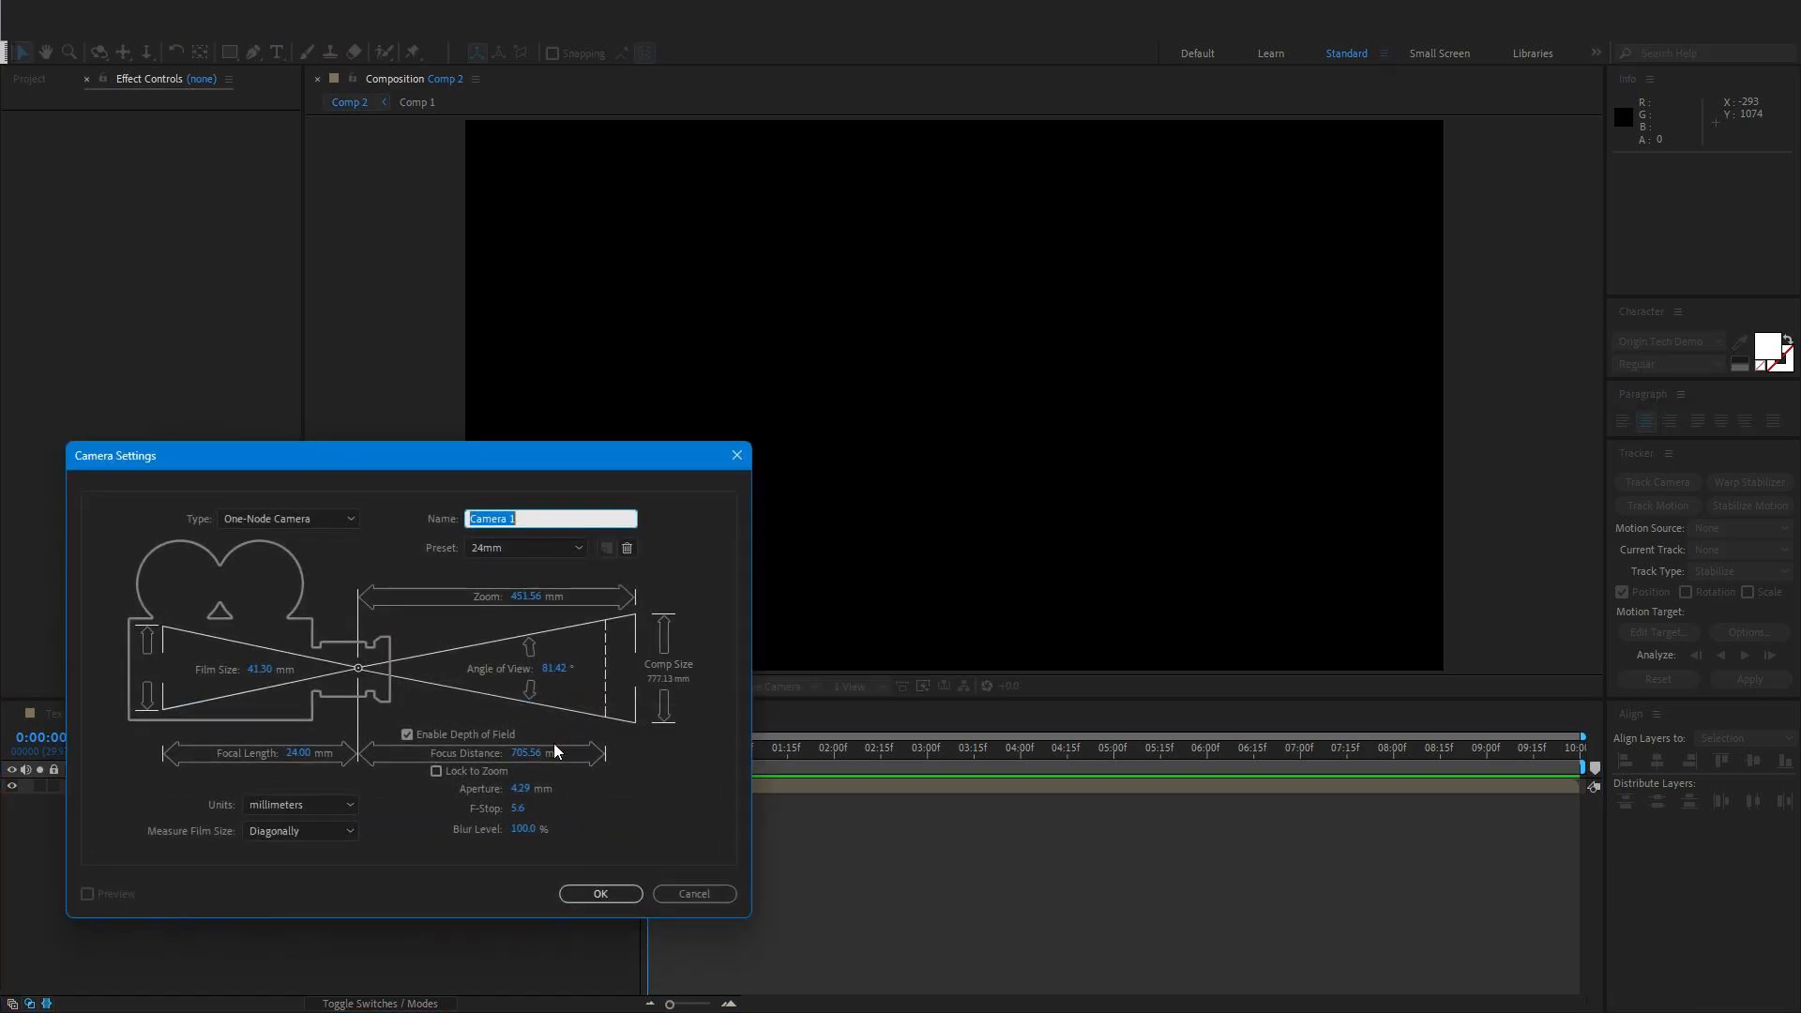
pyautogui.click(530, 549)
pyautogui.click(512, 637)
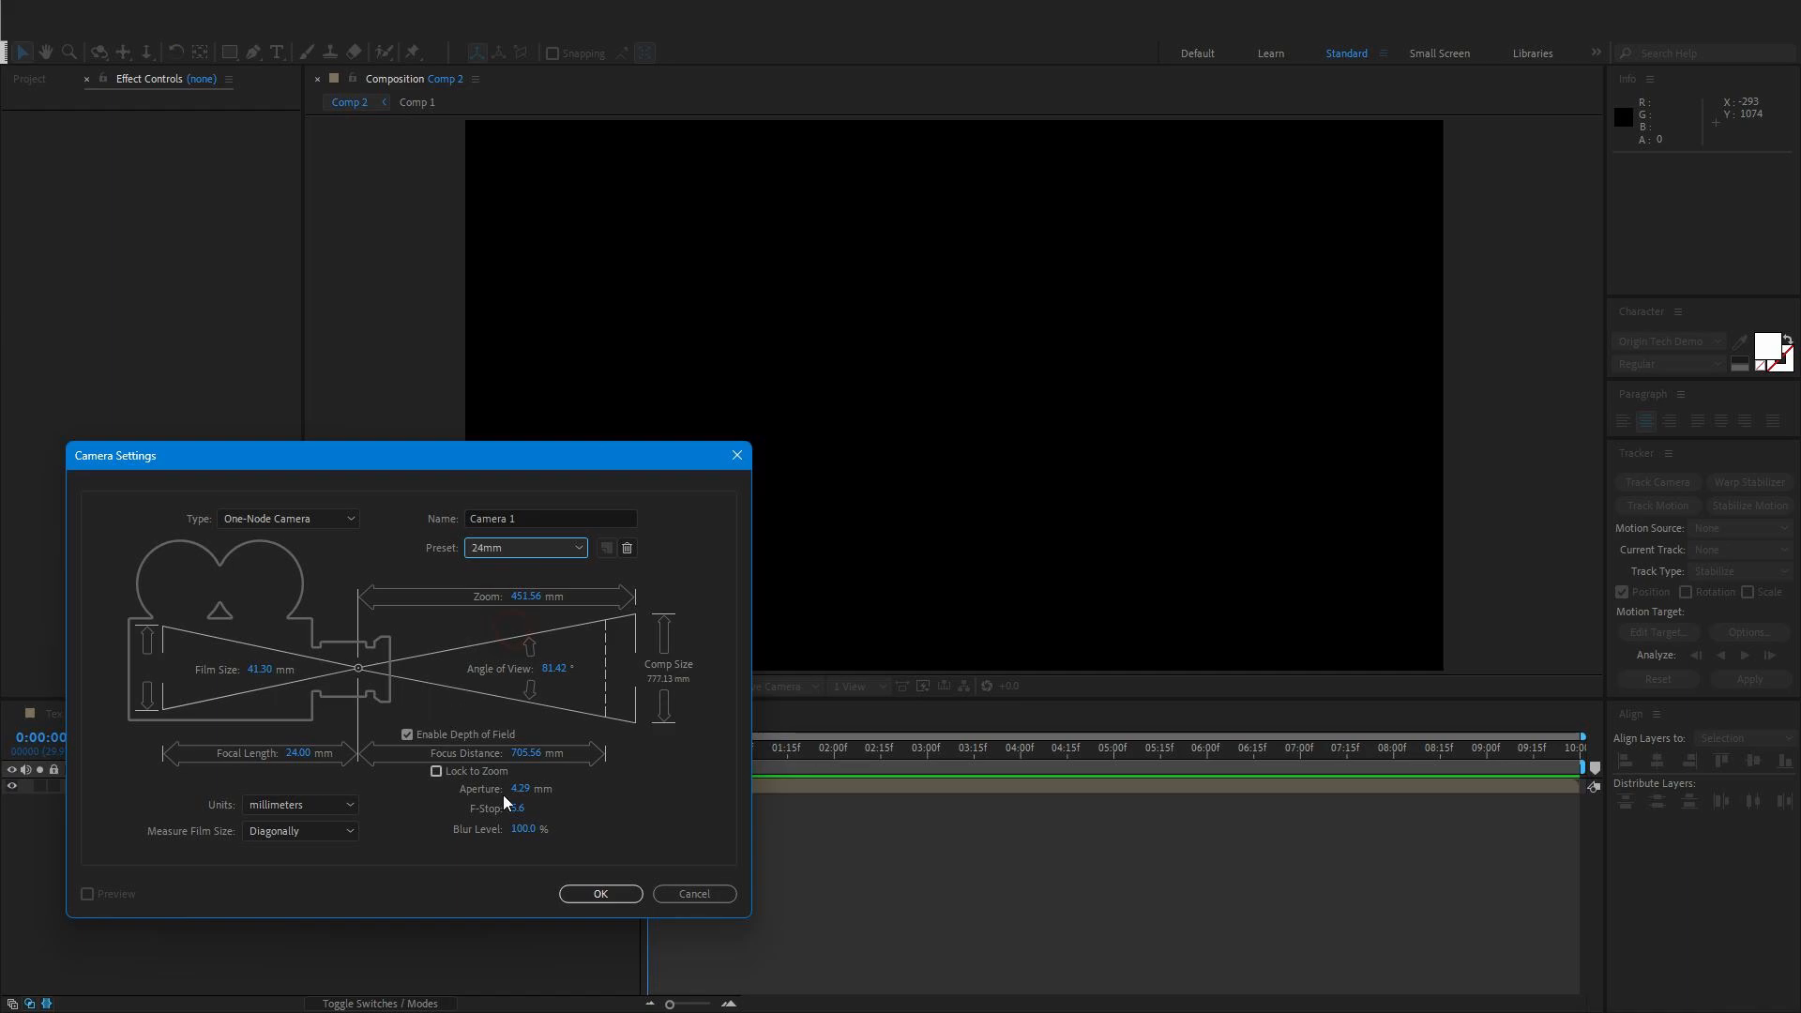
pyautogui.click(405, 738)
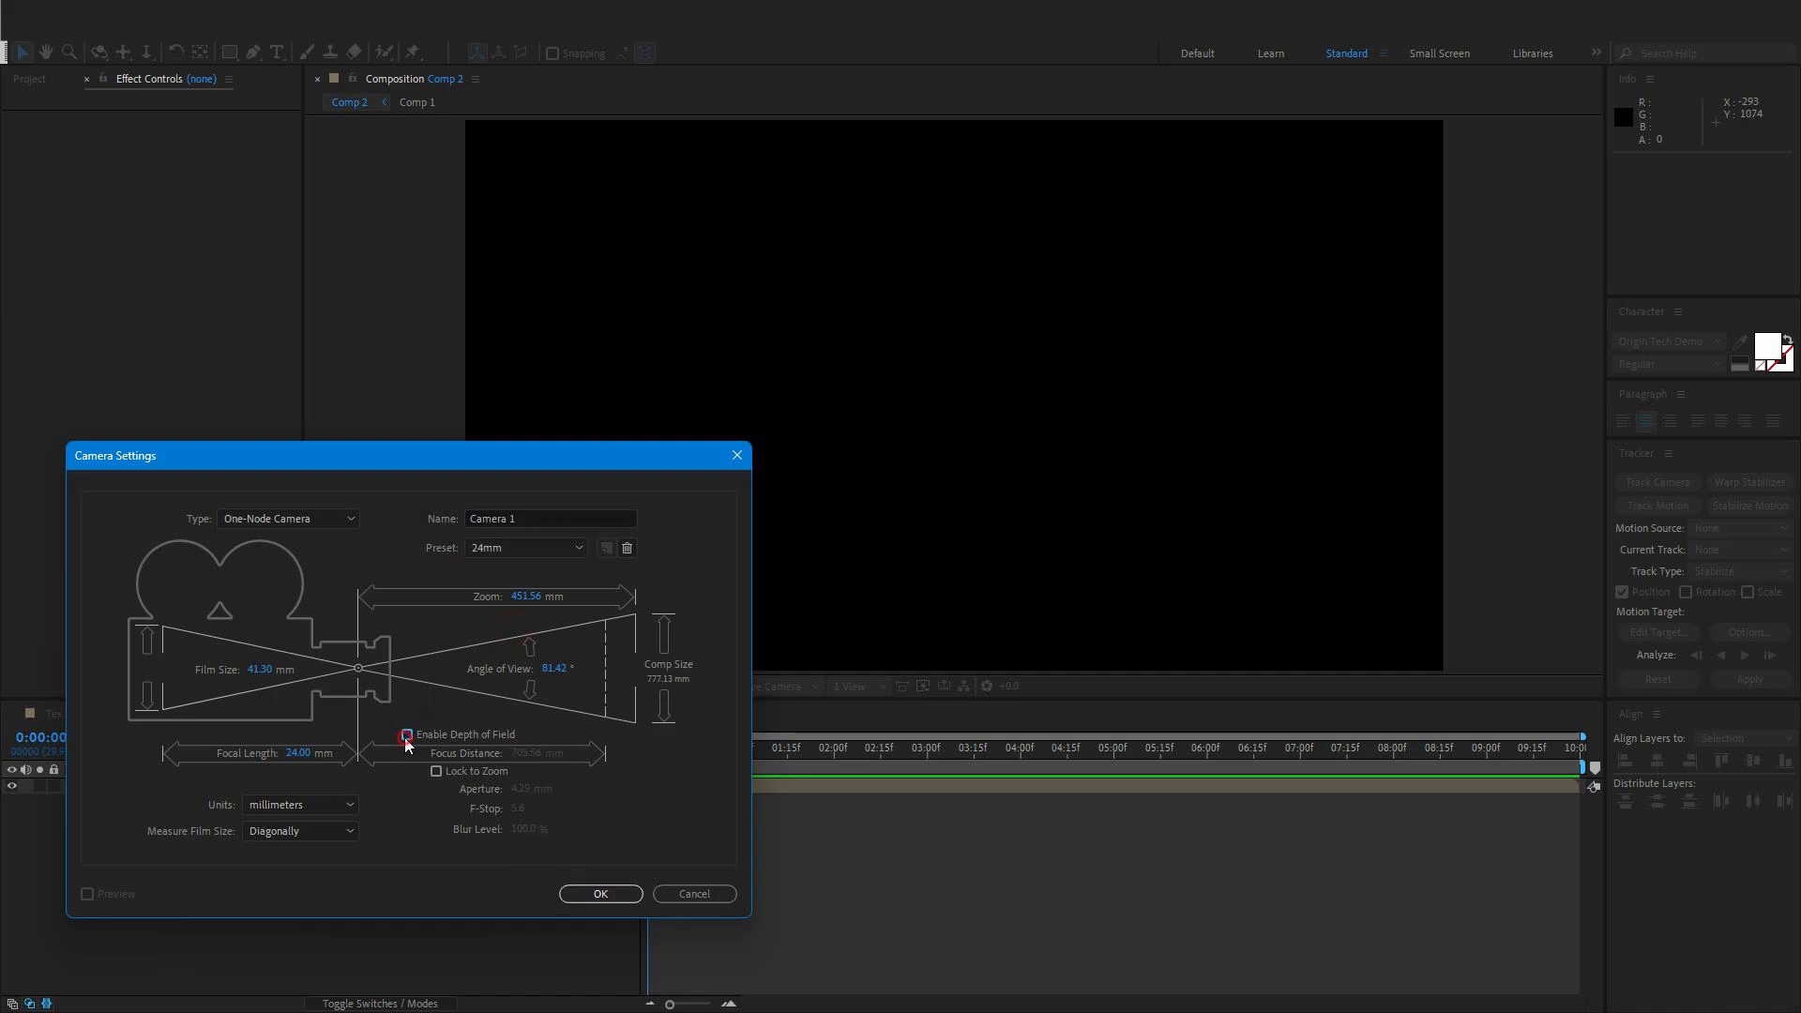
pyautogui.click(601, 893)
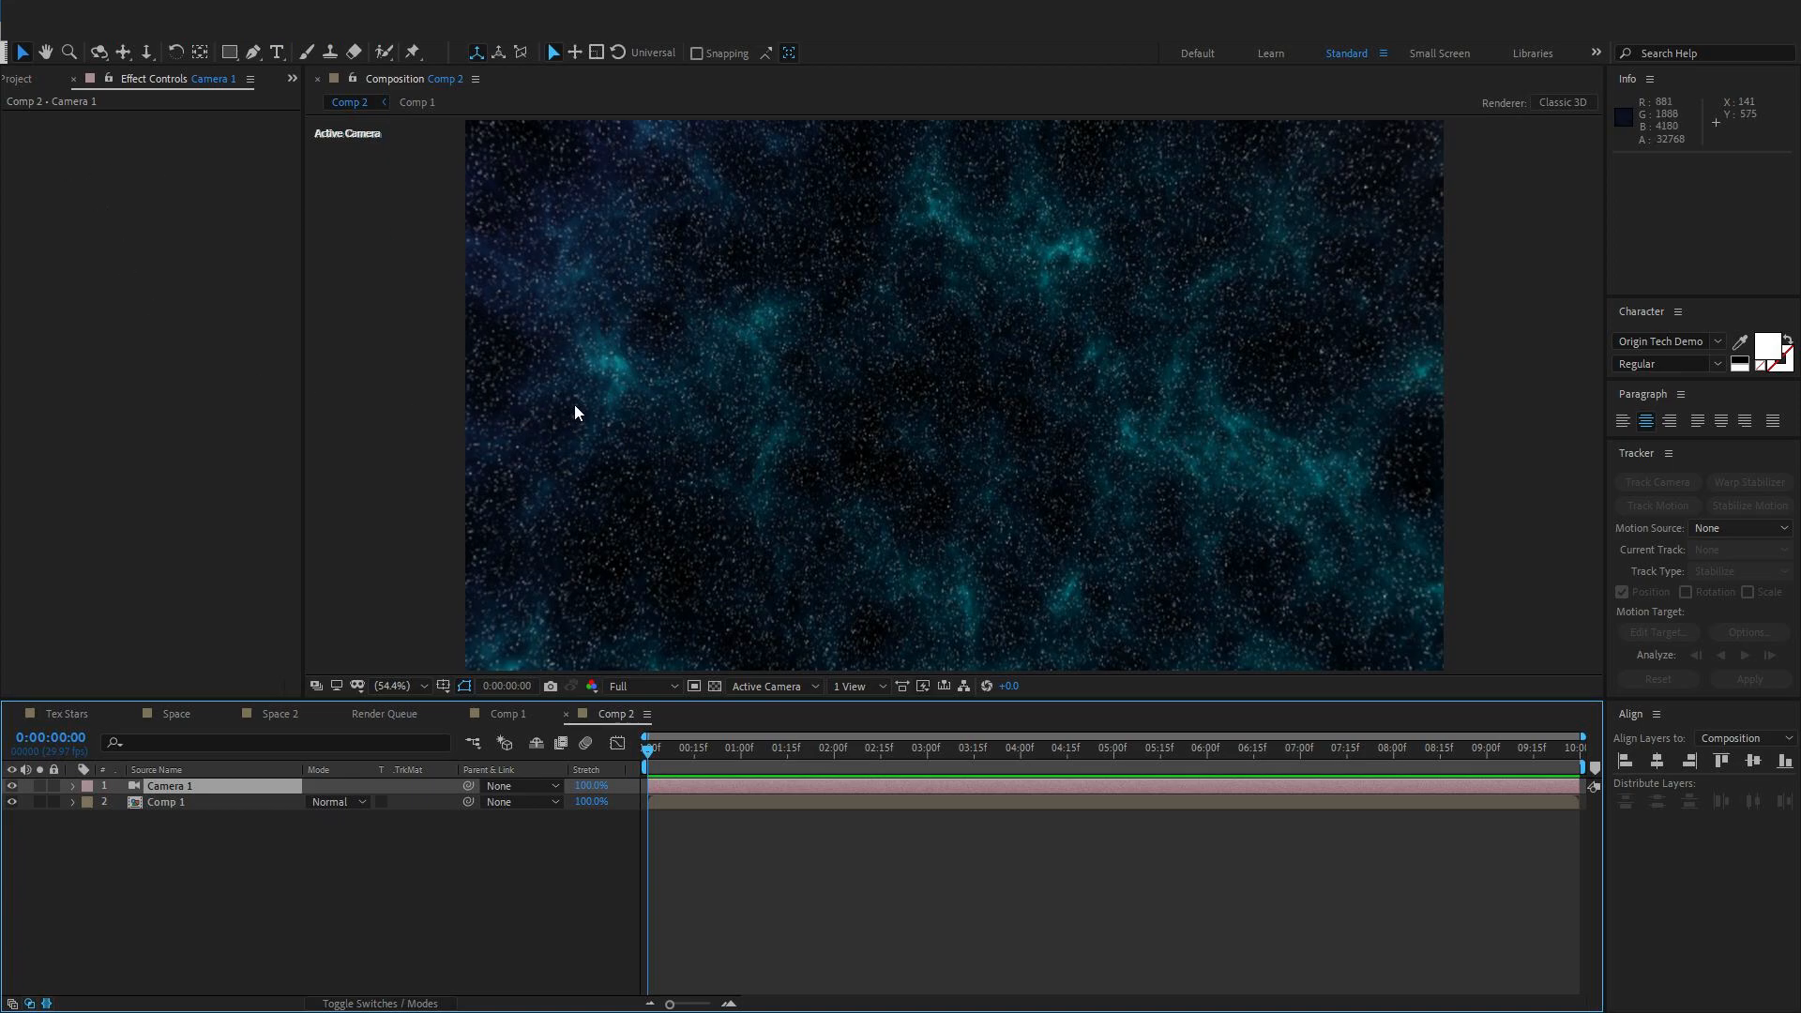
# Examine the stars up close through the camera and review the star layer's Fractal Noise brightness in Comp 1
pyautogui.scroll(2, 842, 366)
pyautogui.scroll(2, 842, 379)
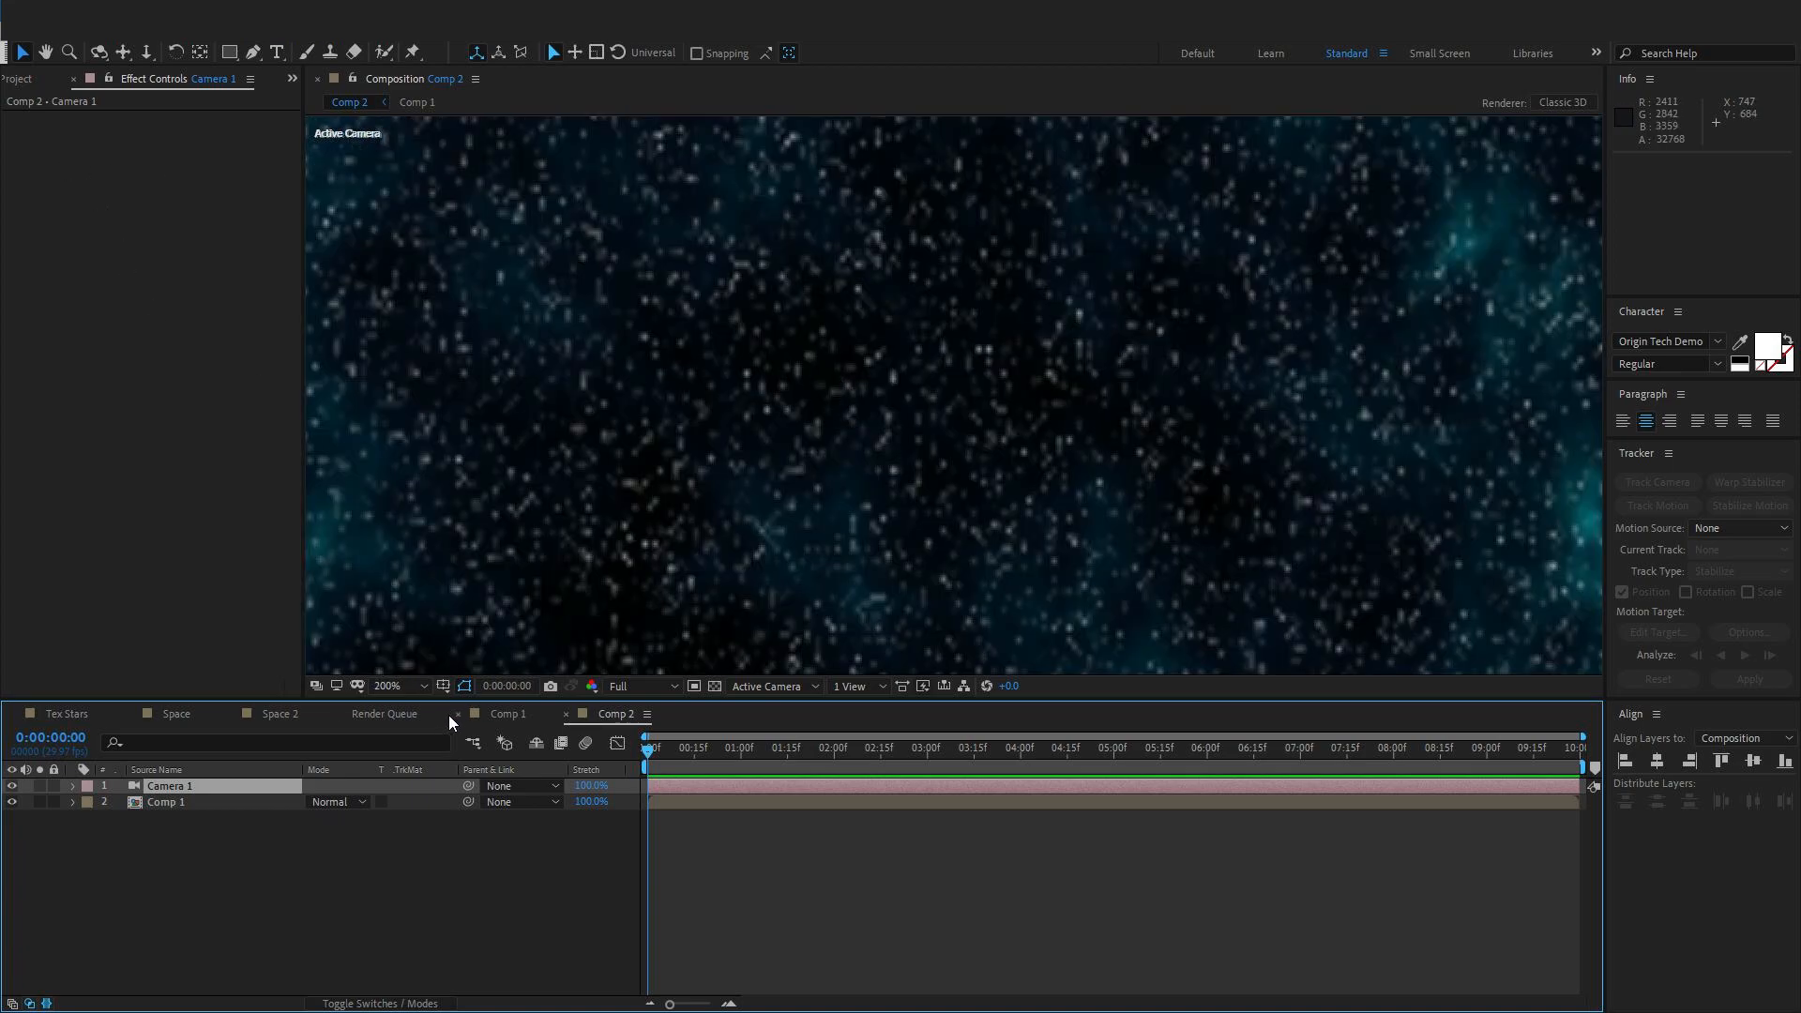
pyautogui.click(406, 688)
pyautogui.click(431, 372)
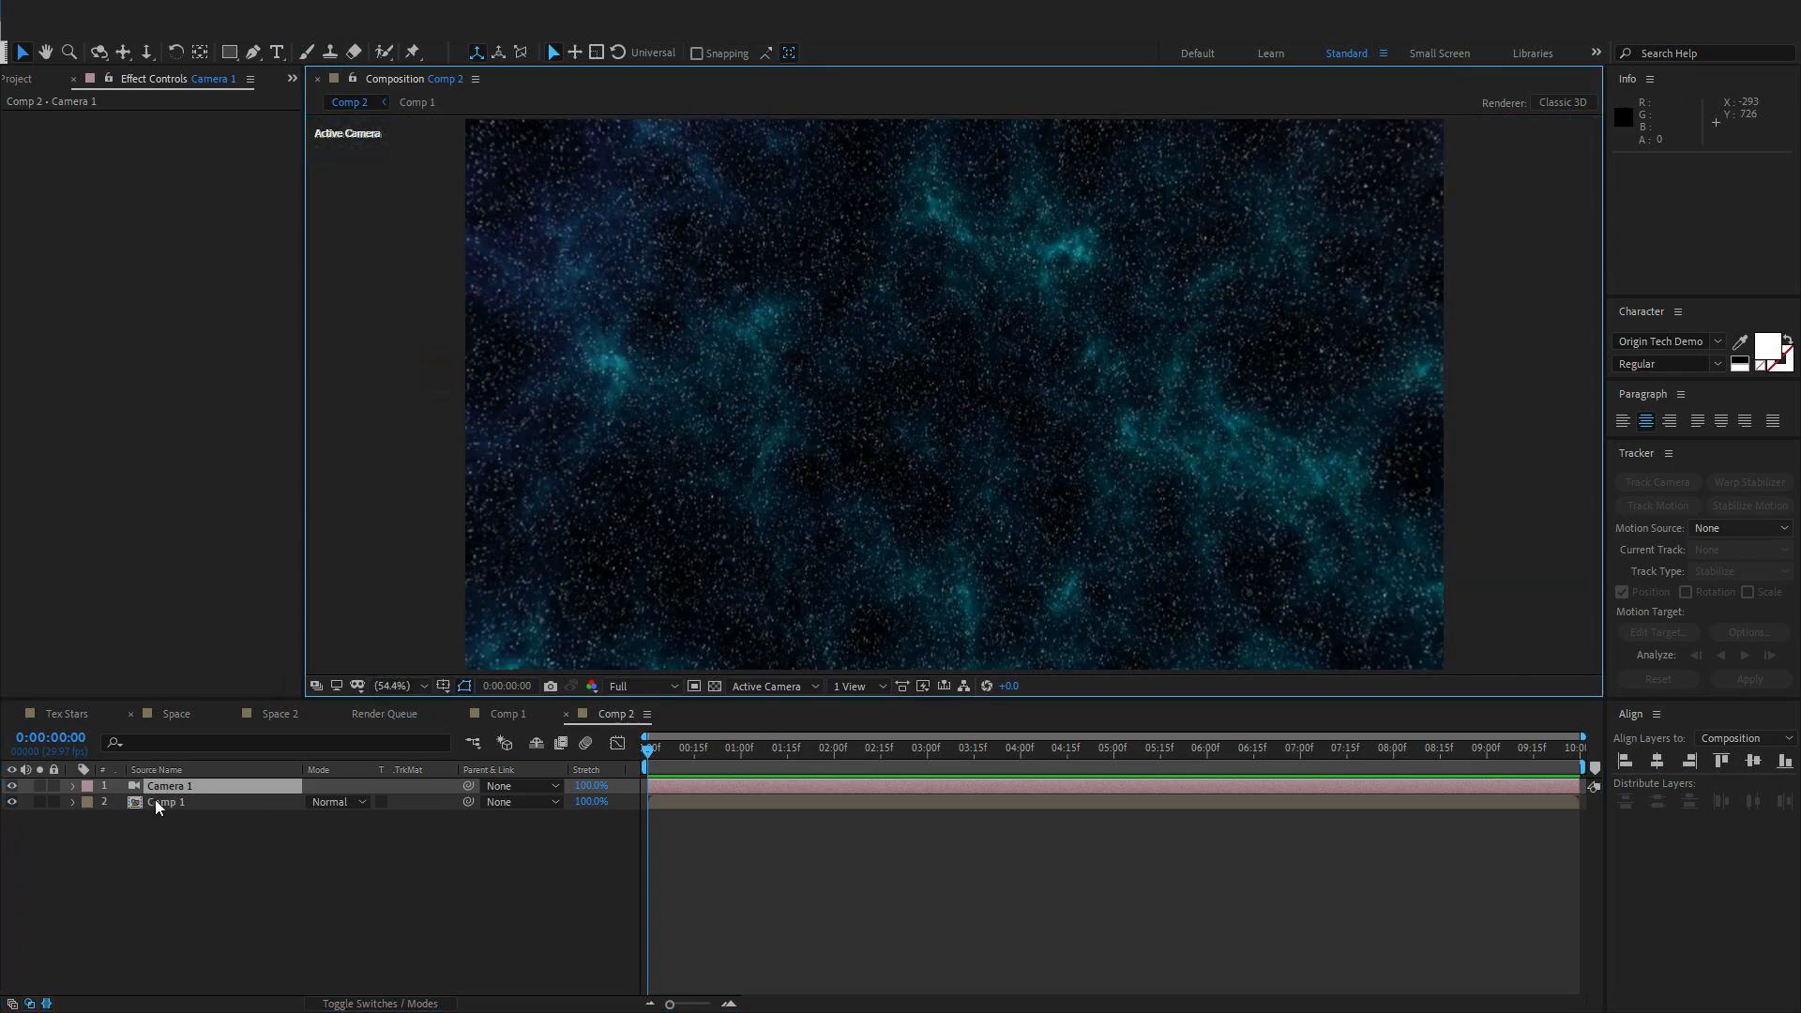
pyautogui.click(515, 714)
pyautogui.click(183, 198)
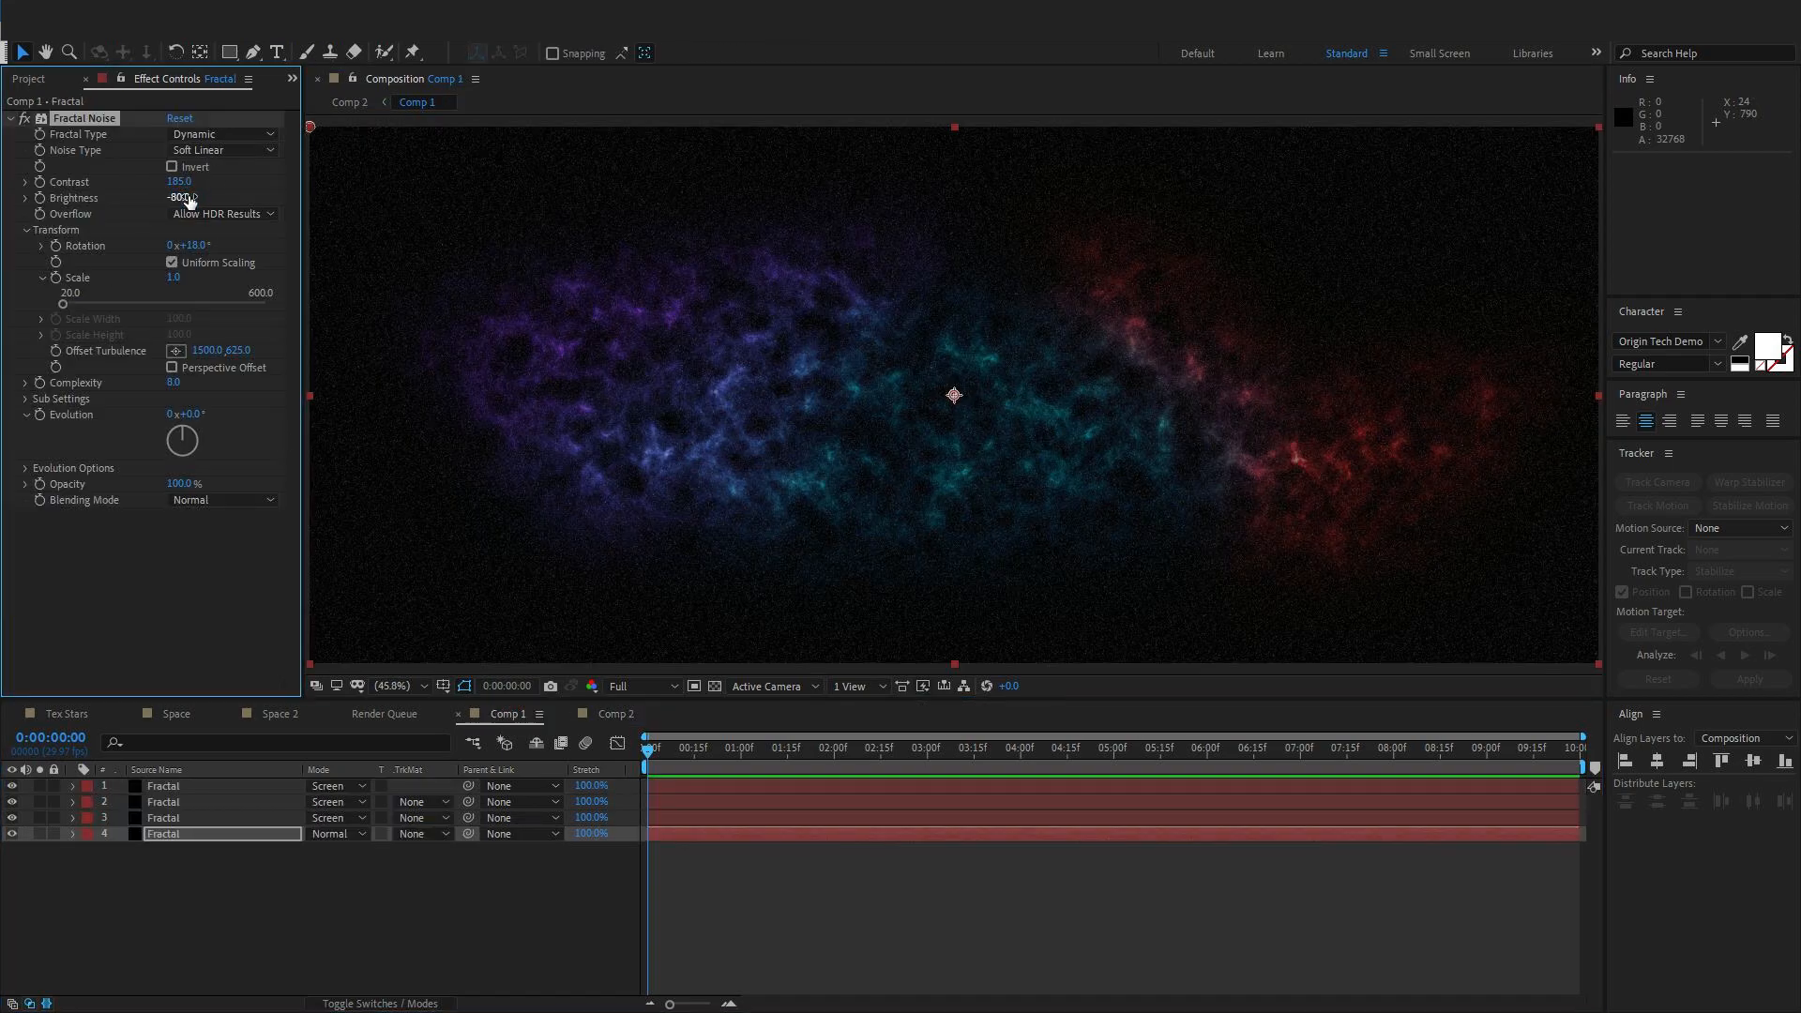
pyautogui.click(631, 718)
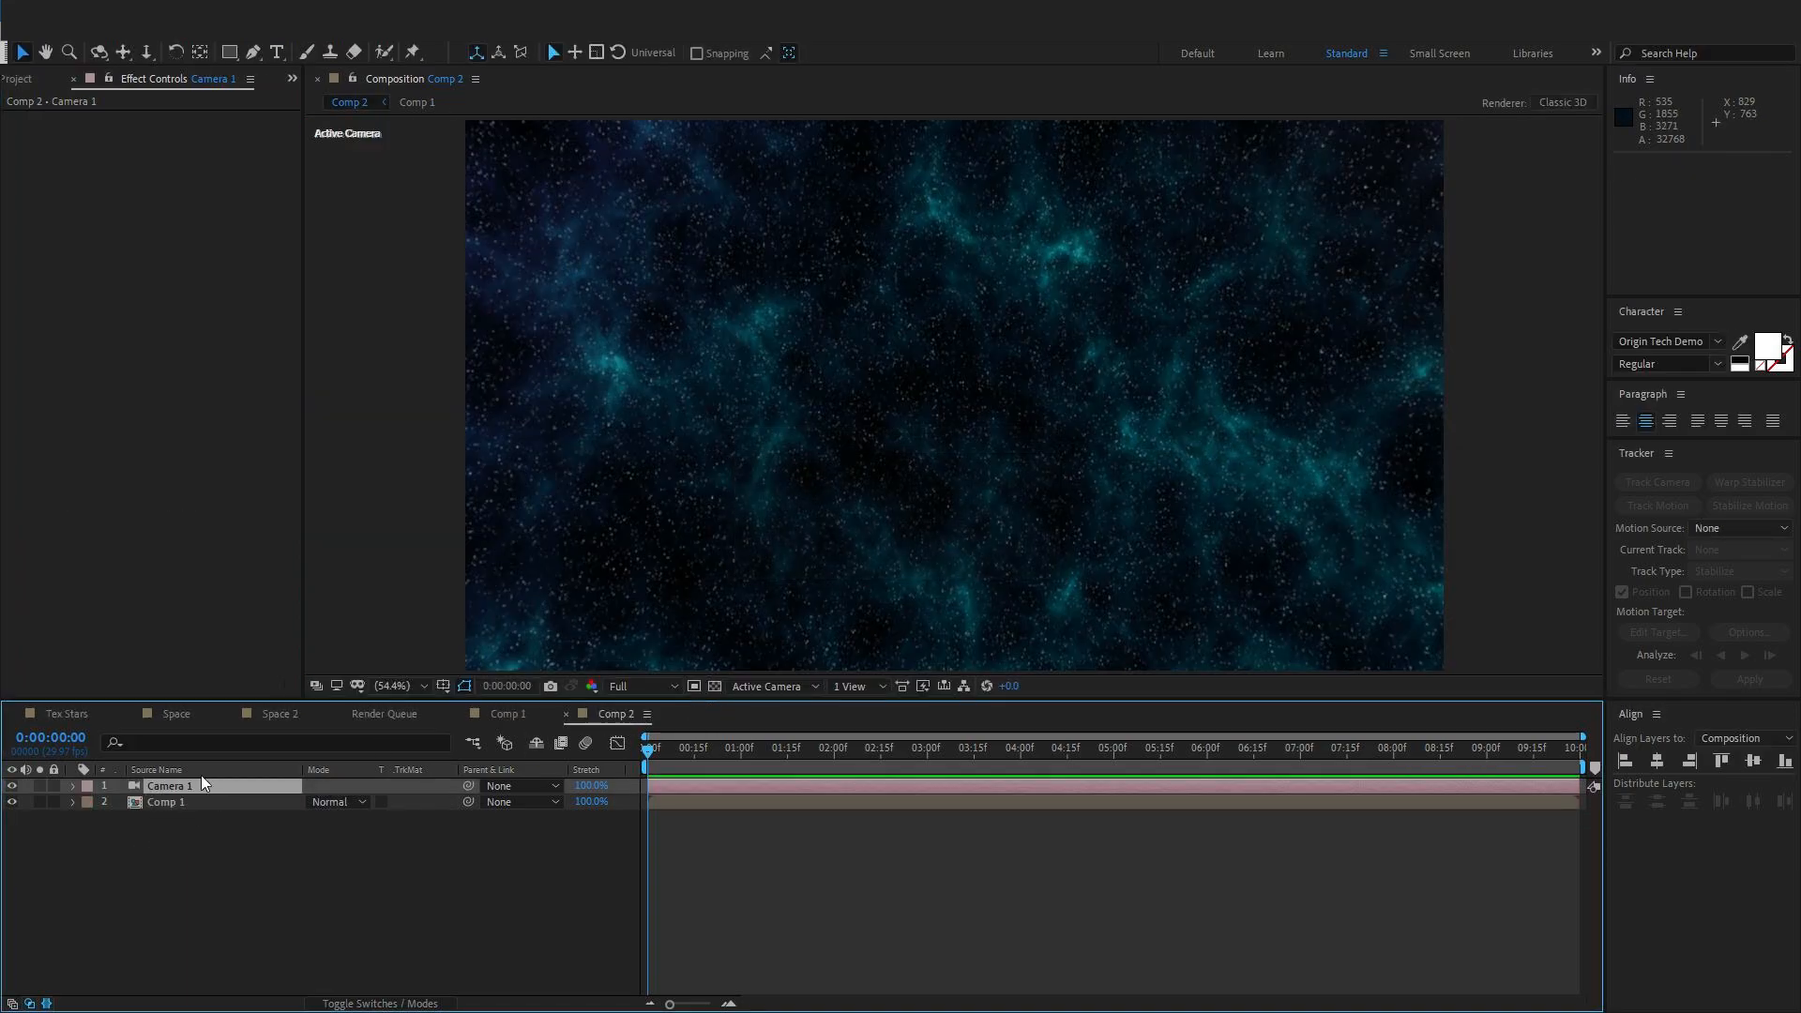
# Orbit Camera 1 to a tilted view across the blue and teal parts of the nebula
pyautogui.click(101, 52)
pyautogui.moveTo(964, 443); pyautogui.dragTo(719, 556)
pyautogui.moveTo(1192, 378); pyautogui.dragTo(995, 487)
pyautogui.moveTo(1099, 341); pyautogui.dragTo(1099, 340)
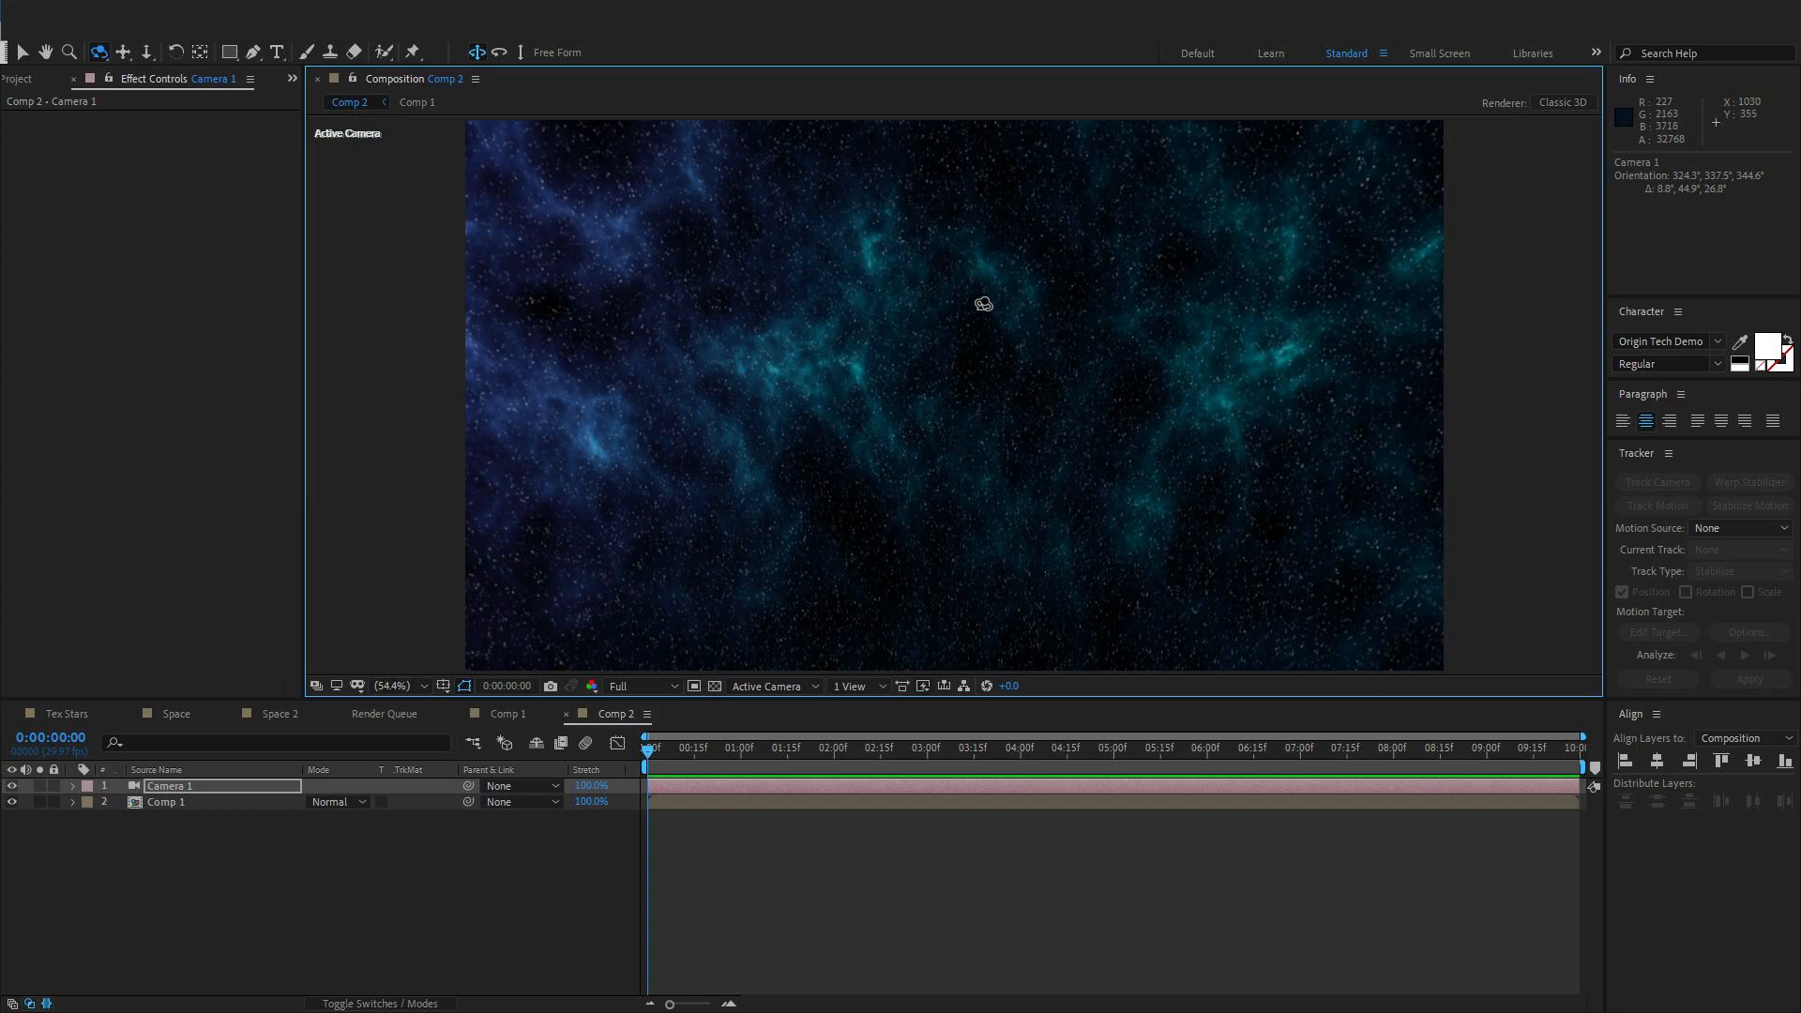
pyautogui.click(1212, 997)
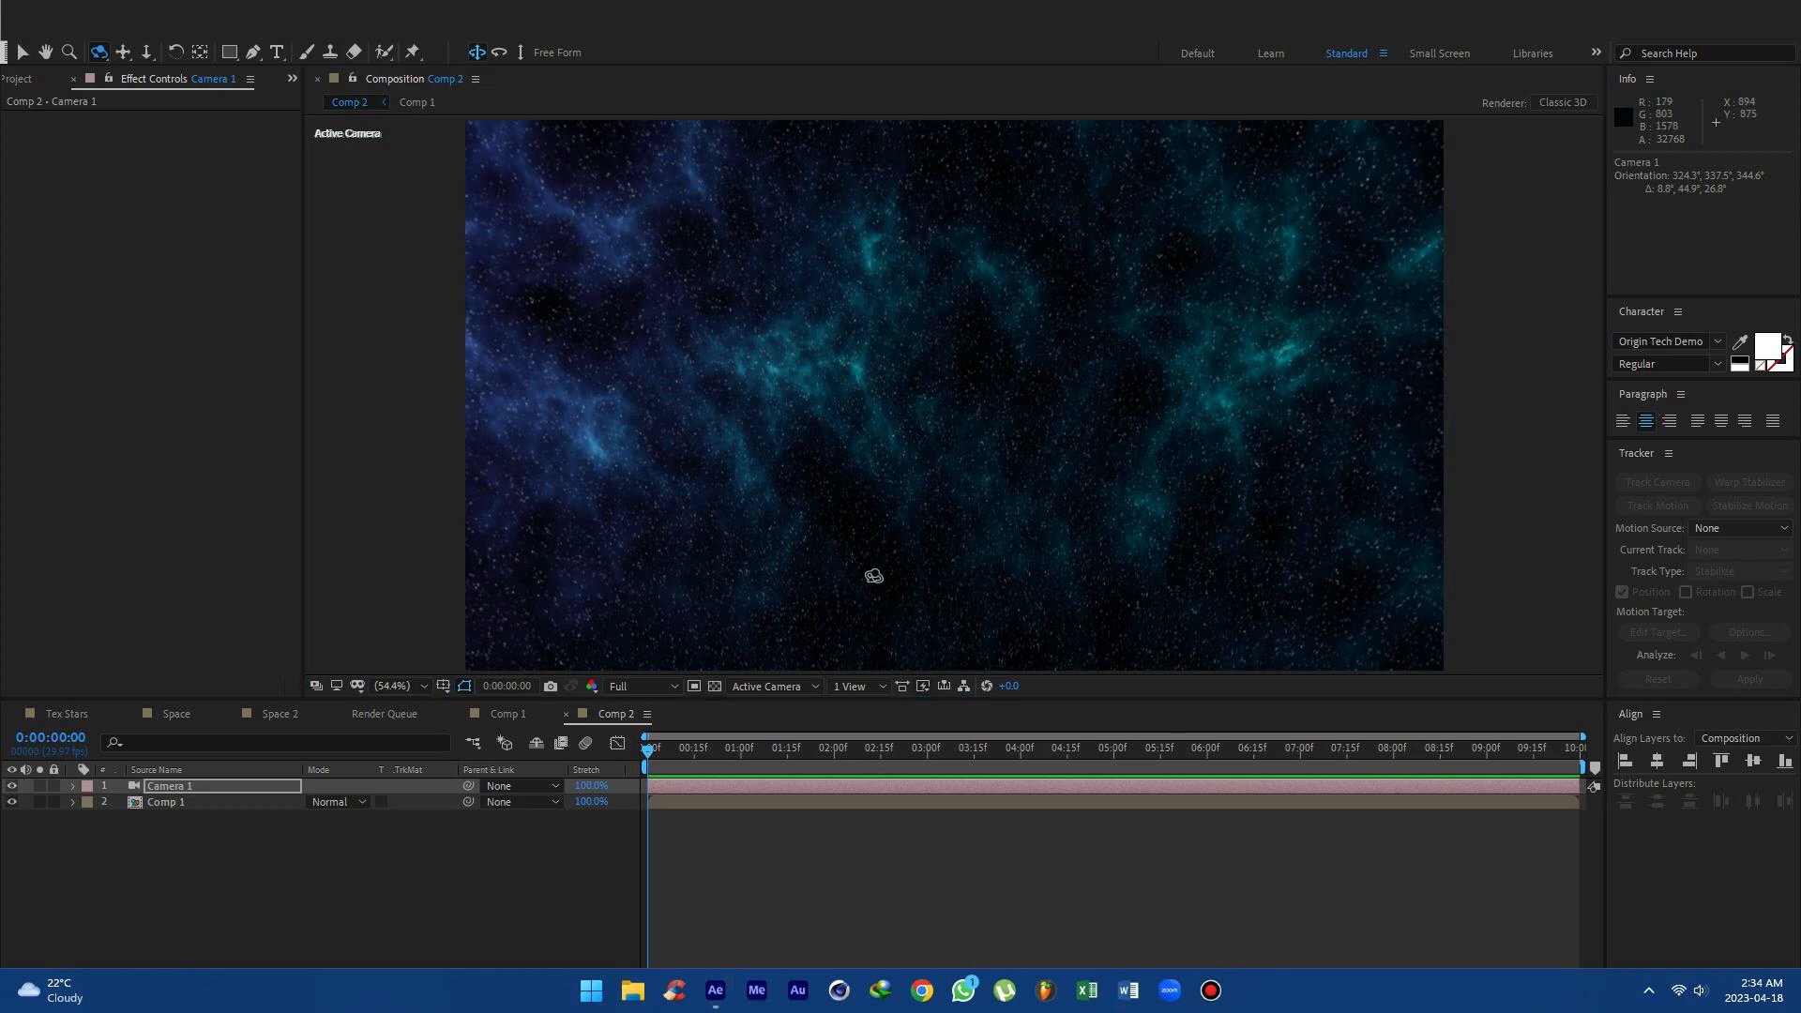